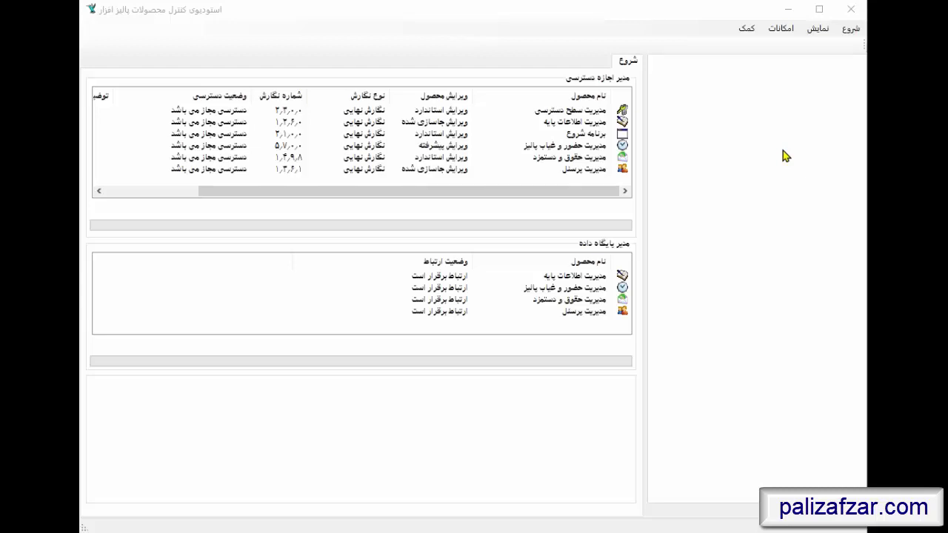
Launch the payroll management module (مدیریت حقوق و دستمزد) from the product control studio
{"action": "left_click", "coordinate": [853, 32]}
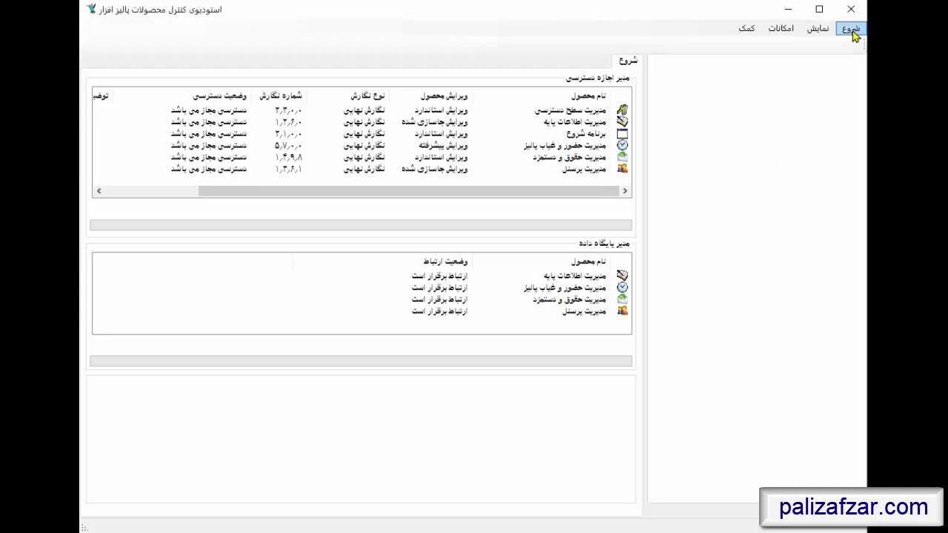
{"action": "left_click", "coordinate": [852, 32]}
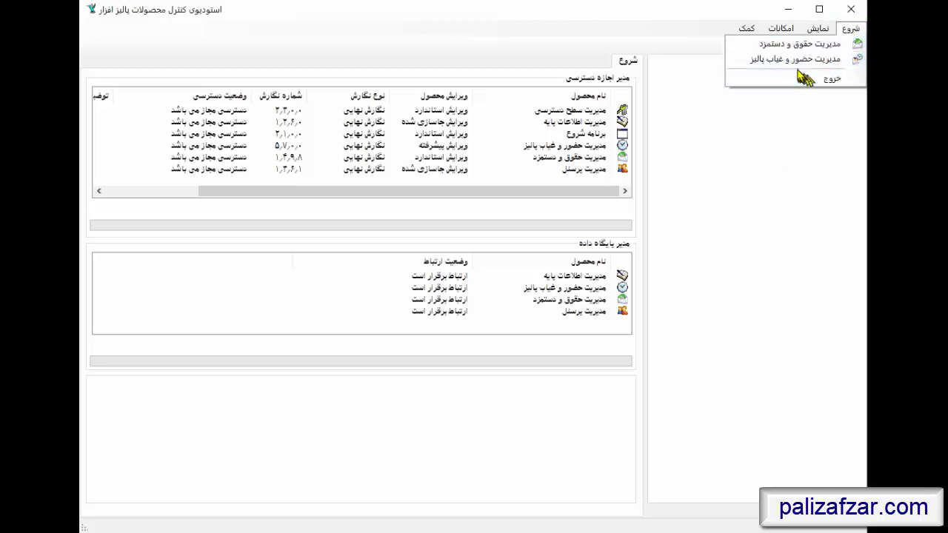
{"action": "left_click", "coordinate": [799, 46]}
{"action": "key", "text": "Return"}
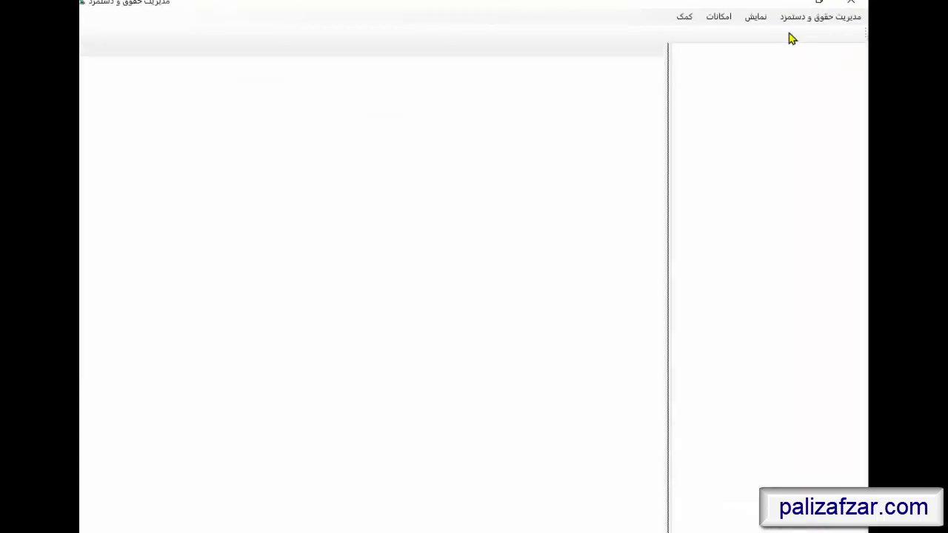
Sign in to the payroll module with the username and account password
{"action": "type", "text": "۱"}
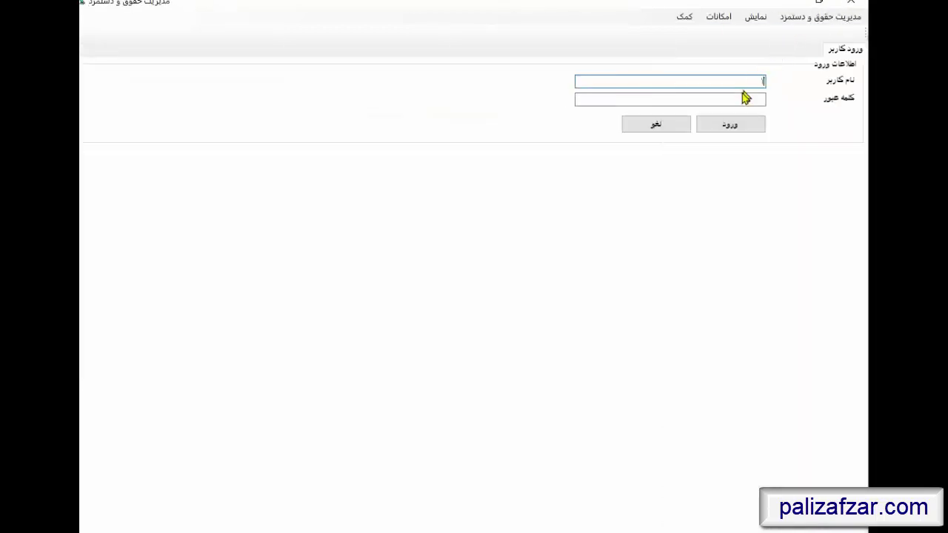
{"action": "left_click", "coordinate": [751, 99]}
{"action": "type", "text": "۱"}
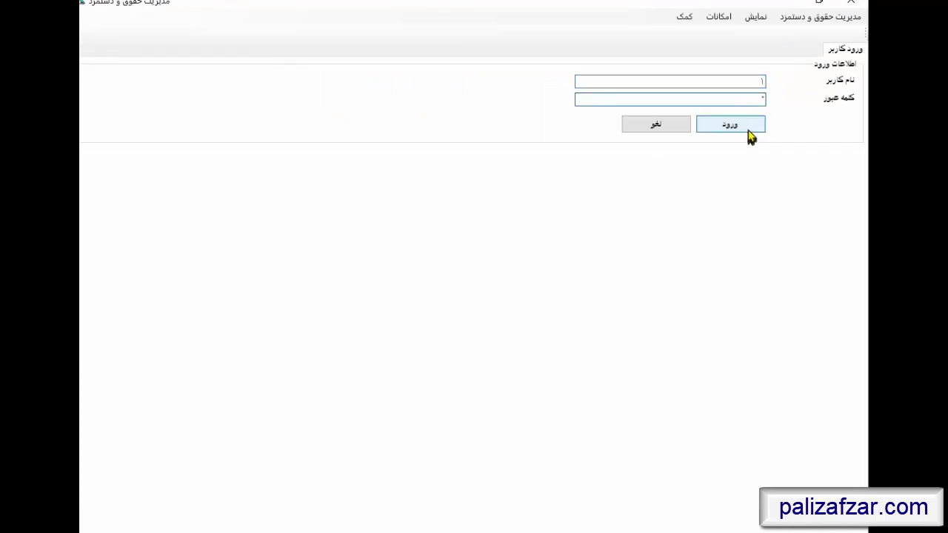
{"action": "left_click", "coordinate": [750, 130]}
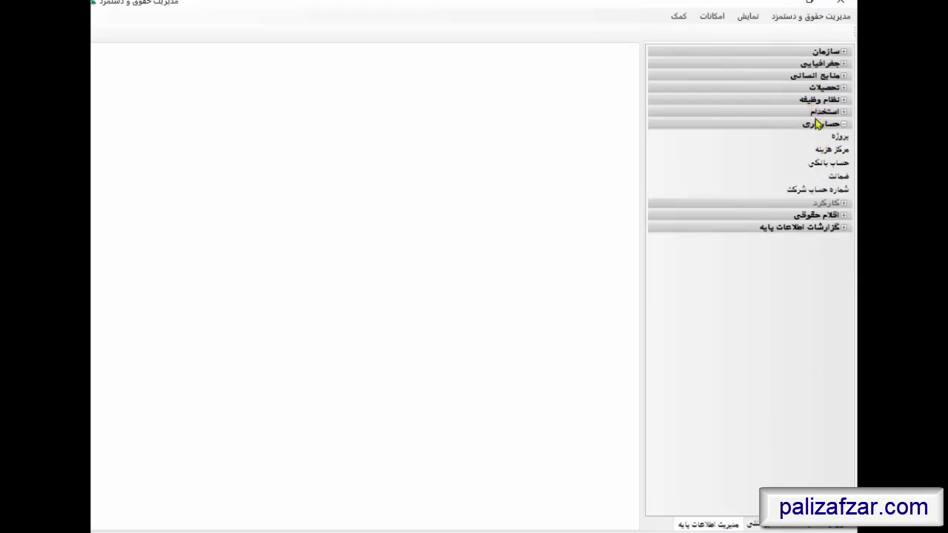
Open the company form (شرکت) in the organization section (سازمان) and put the existing company record into edit mode
{"action": "left_click", "coordinate": [833, 53]}
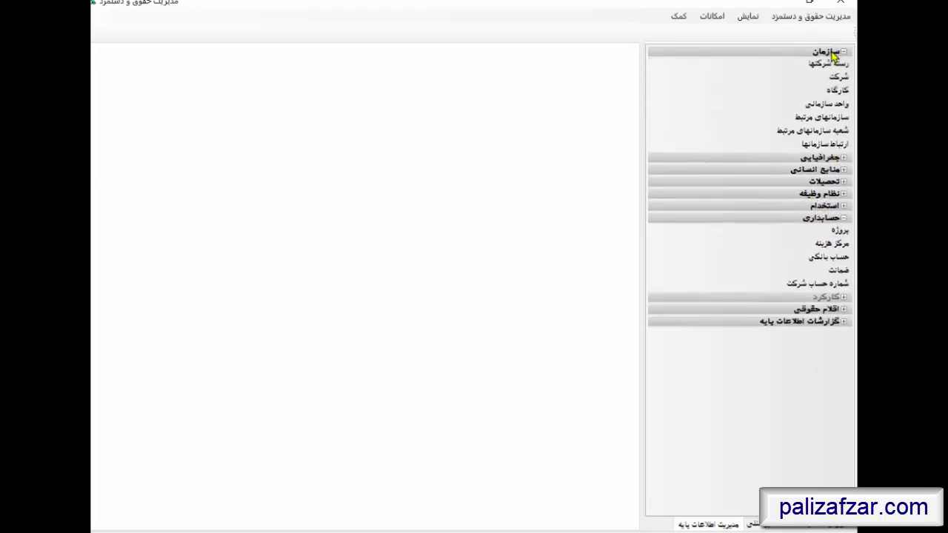
{"action": "left_click", "coordinate": [839, 76]}
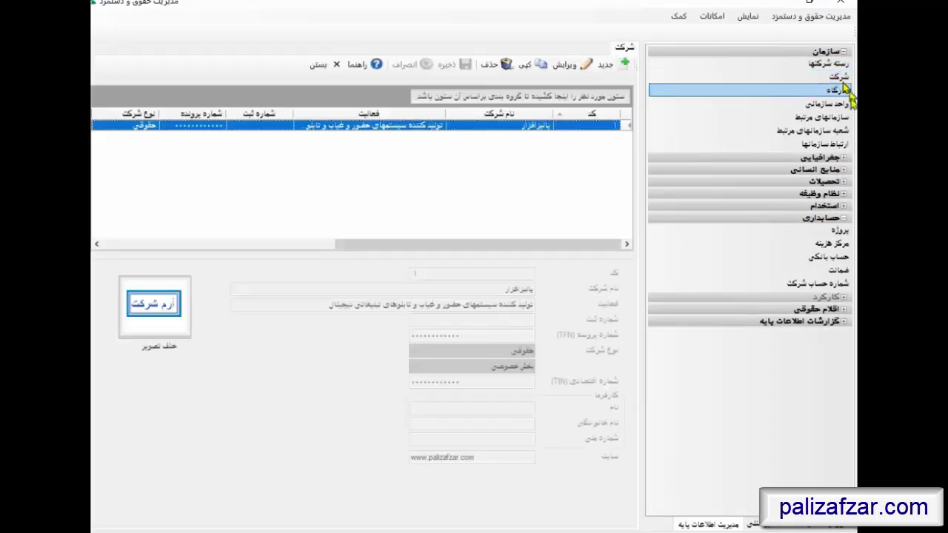
{"action": "left_click", "coordinate": [582, 65]}
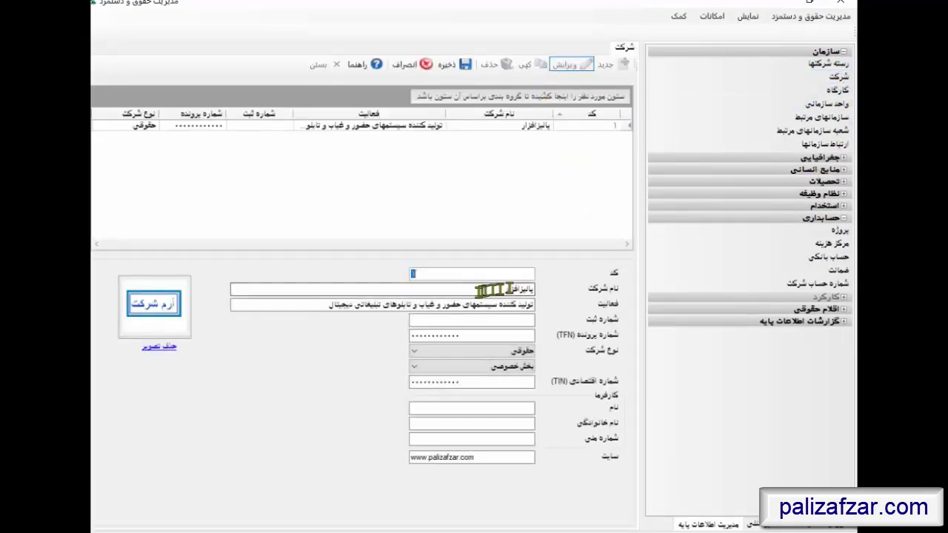
Review the company record's name (نام شرکت), activity (فعالیت) and website (سایت) fields, keeping their contents
{"action": "left_click_drag", "start_coordinate": [451, 289], "coordinate": [537, 295]}
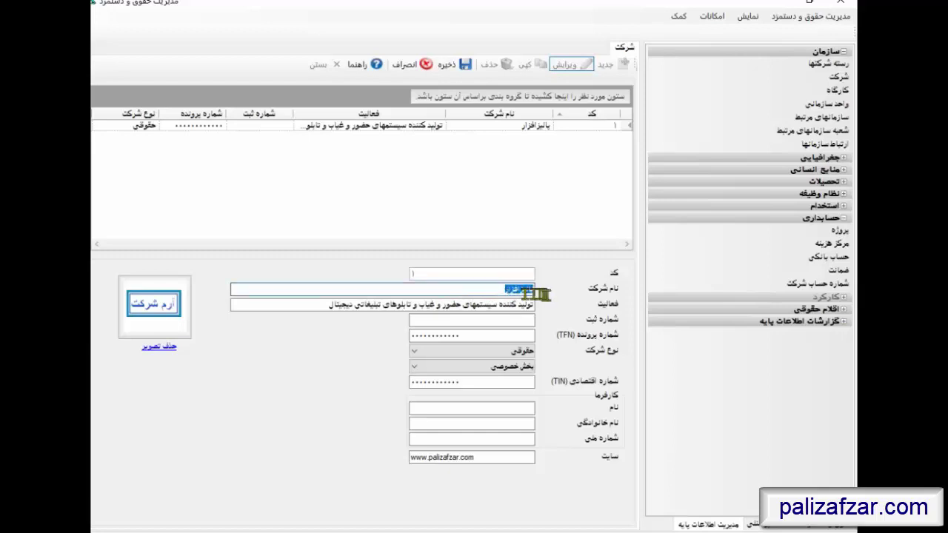
{"action": "left_click", "coordinate": [329, 306]}
{"action": "left_click_drag", "start_coordinate": [328, 306], "coordinate": [670, 341]}
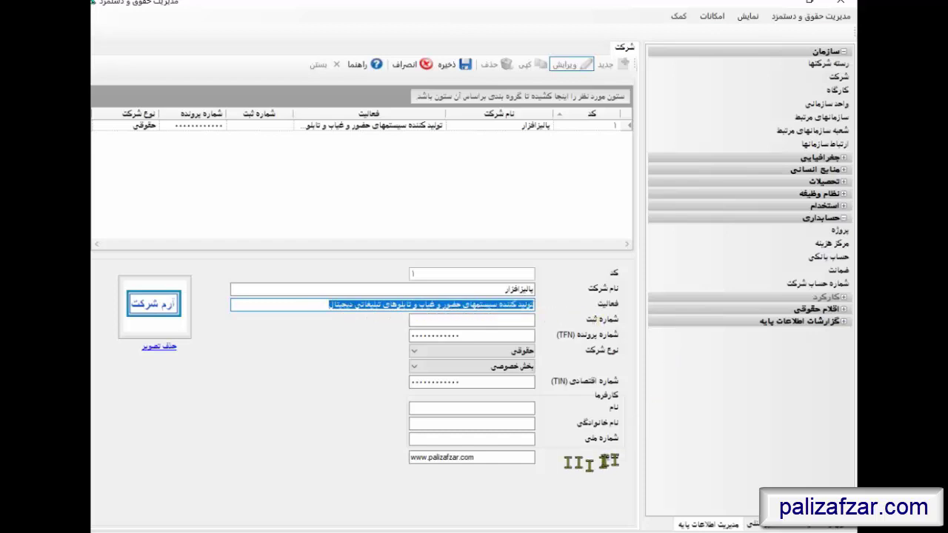
{"action": "key", "text": "BackSpace"}
{"action": "key", "text": "ctrl+z"}
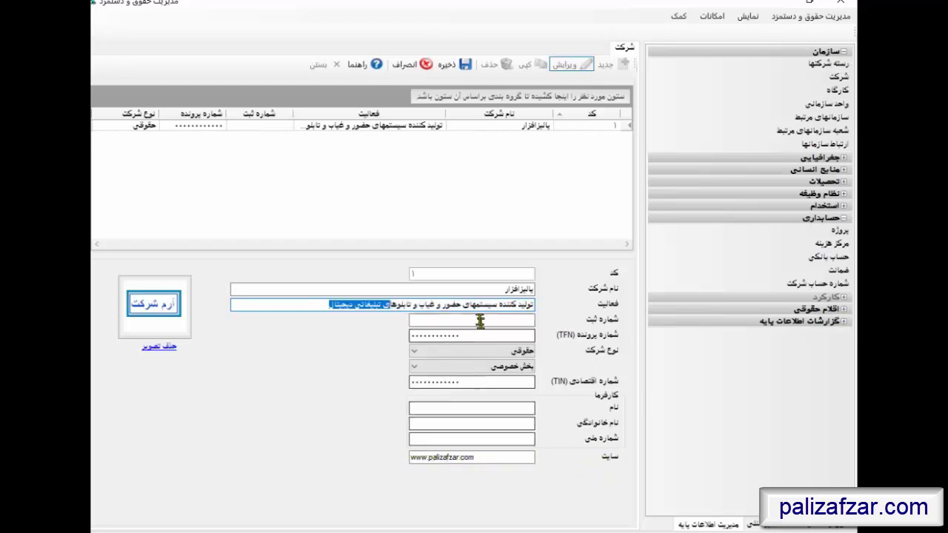
{"action": "left_click", "coordinate": [472, 306]}
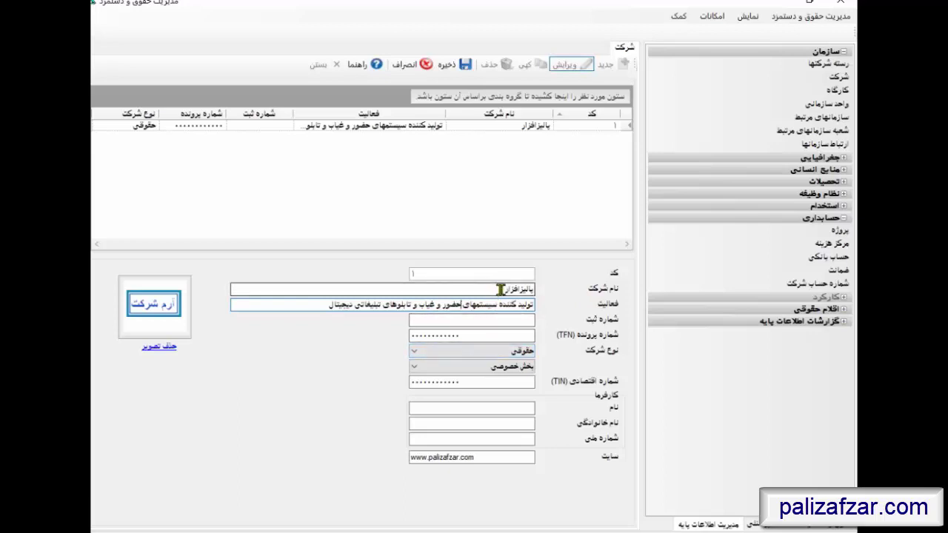
{"action": "left_click_drag", "start_coordinate": [500, 289], "coordinate": [542, 290]}
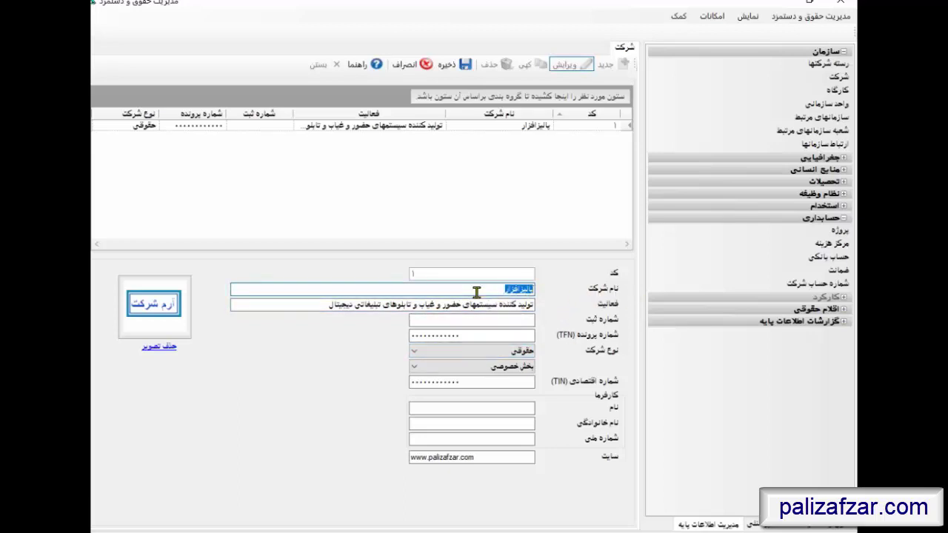
{"action": "left_click_drag", "start_coordinate": [306, 309], "coordinate": [553, 317]}
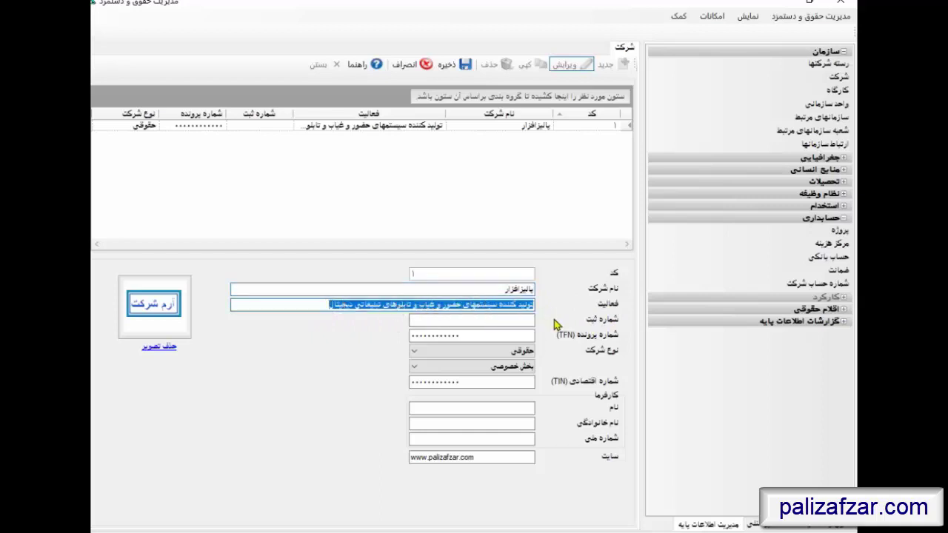
{"action": "left_click_drag", "start_coordinate": [511, 457], "coordinate": [361, 475]}
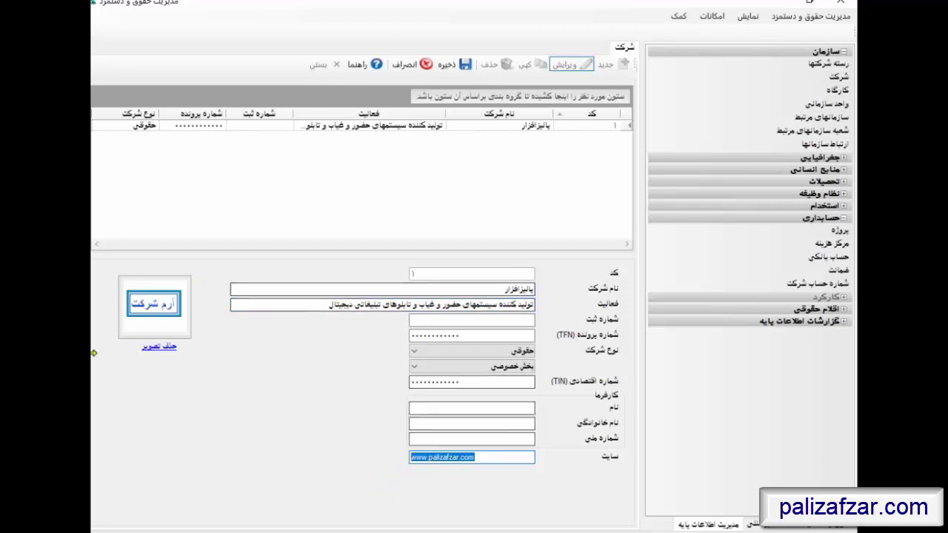
Open the image chooser for the company logo, dismiss it without picking a file, and save the company record
{"action": "double_click", "coordinate": [155, 310]}
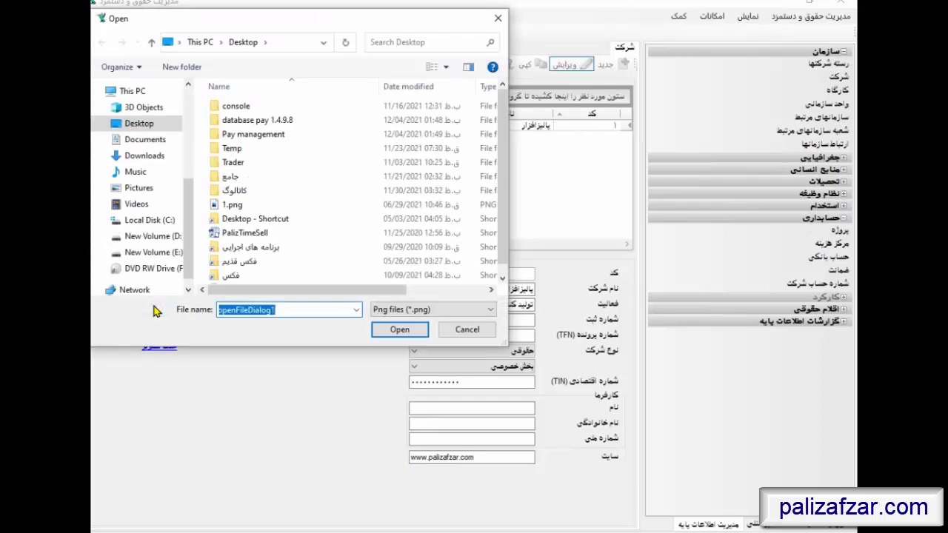
{"action": "left_click", "coordinate": [474, 330]}
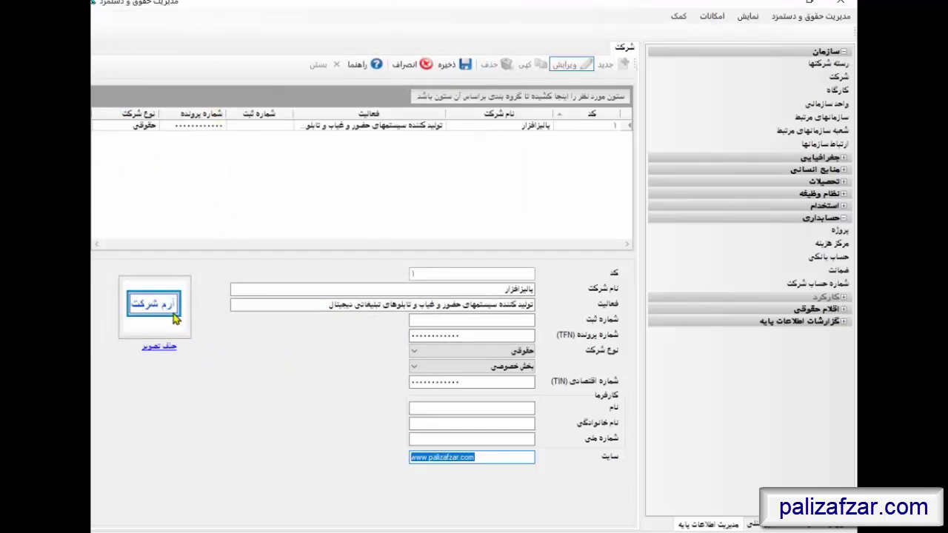
{"action": "key", "text": "ctrl+s"}
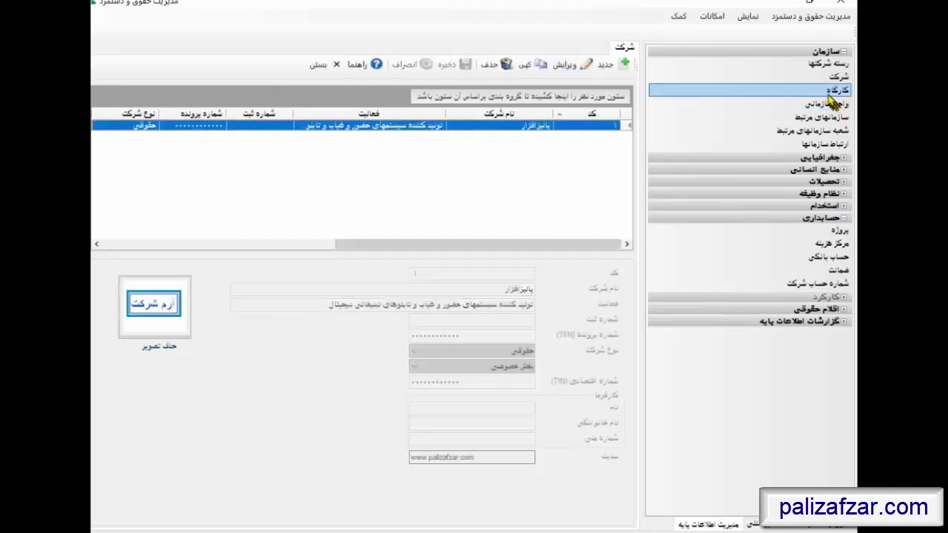
Open the workshop record (کارگاه) for editing, review its description, phone, fax, address and e-mail fields, and cancel the edit
{"action": "left_click", "coordinate": [837, 90]}
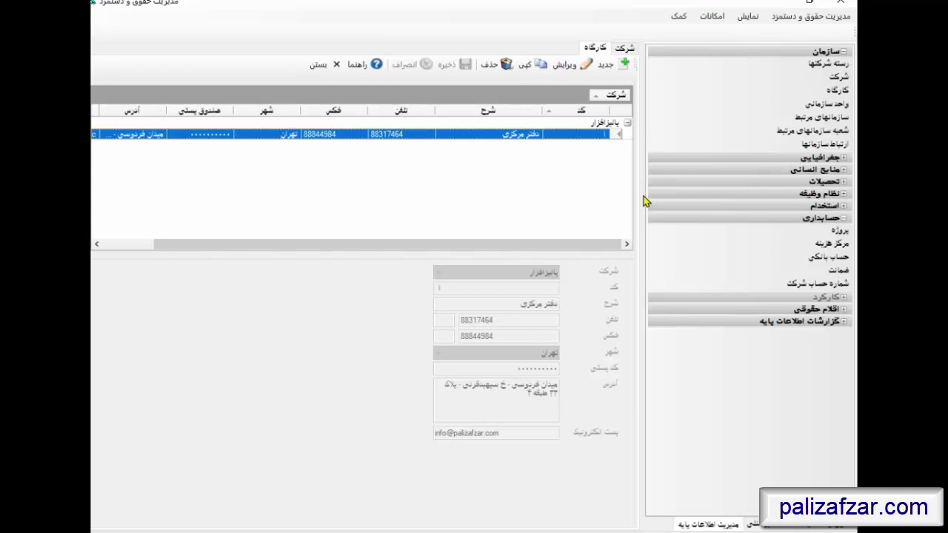
{"action": "left_click", "coordinate": [569, 66]}
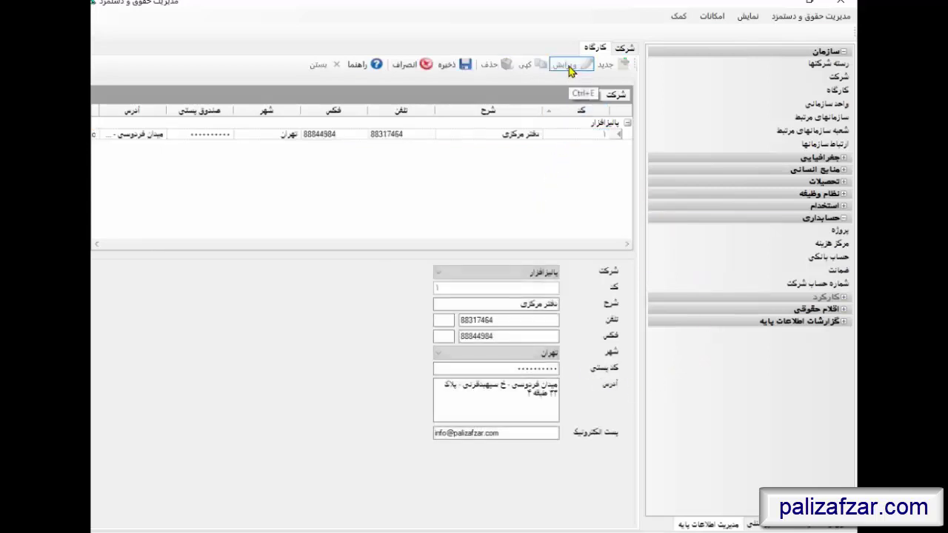
{"action": "left_click_drag", "start_coordinate": [491, 305], "coordinate": [593, 311]}
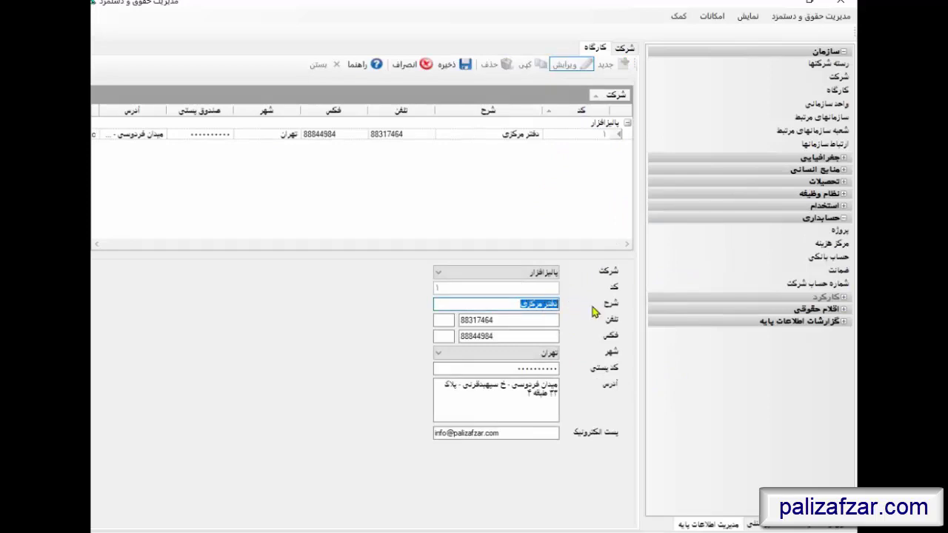
{"action": "left_click_drag", "start_coordinate": [503, 319], "coordinate": [438, 334]}
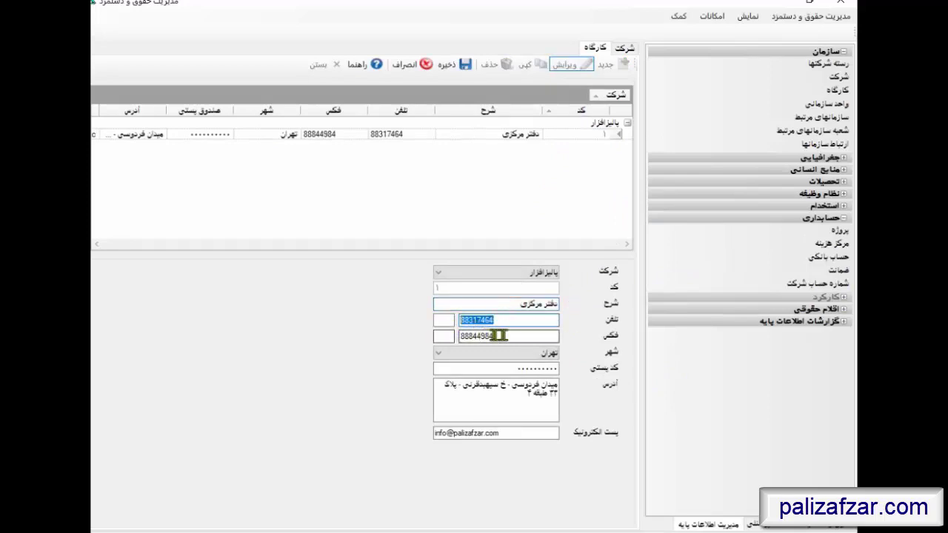
{"action": "left_click_drag", "start_coordinate": [500, 335], "coordinate": [388, 338]}
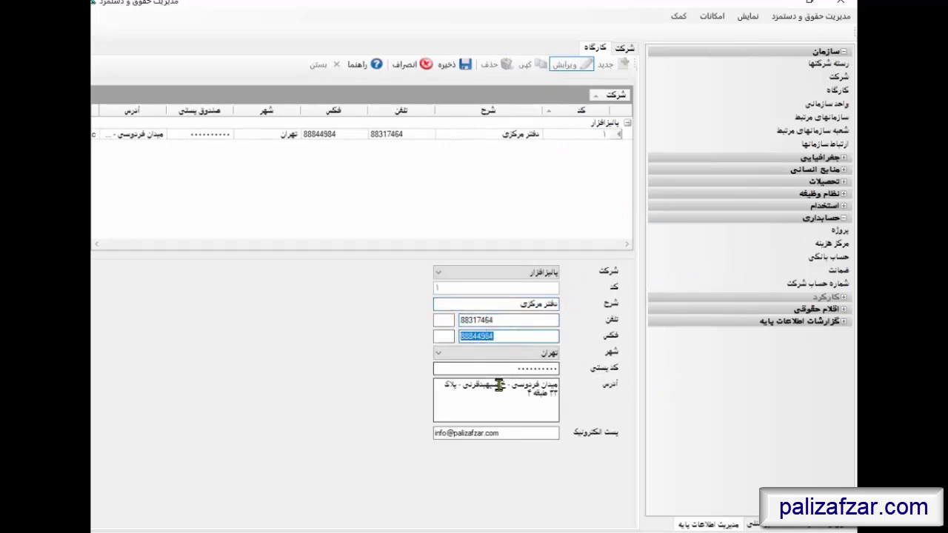
{"action": "left_click_drag", "start_coordinate": [525, 393], "coordinate": [558, 393]}
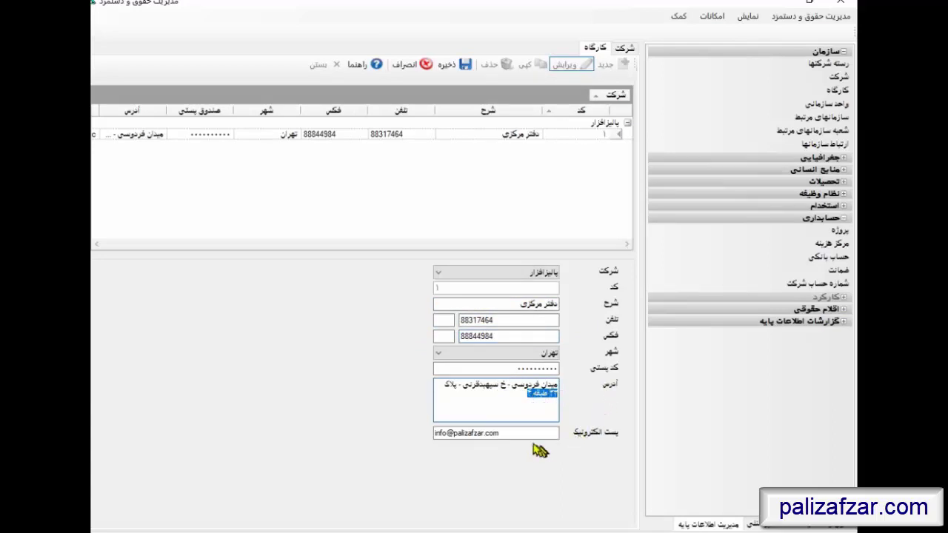
{"action": "left_click_drag", "start_coordinate": [527, 434], "coordinate": [430, 438]}
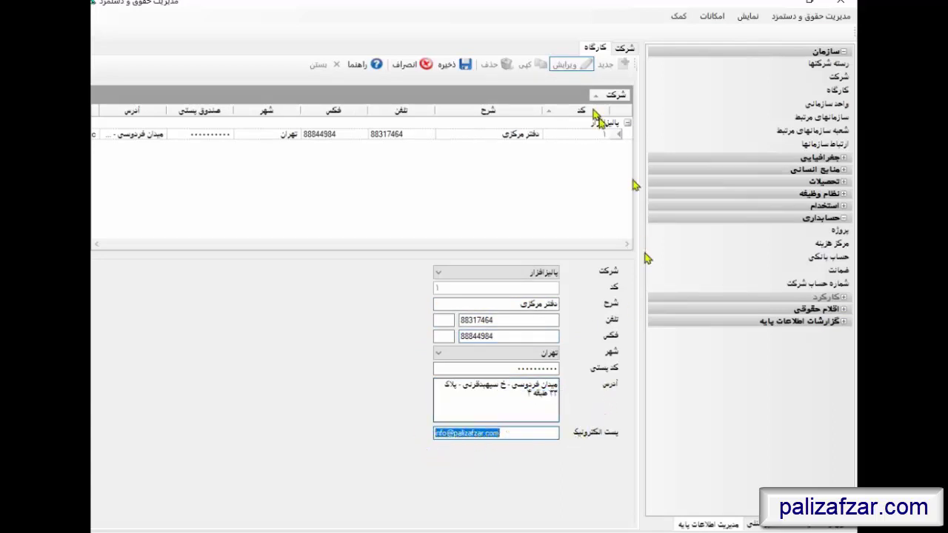
{"action": "key", "text": "Escape"}
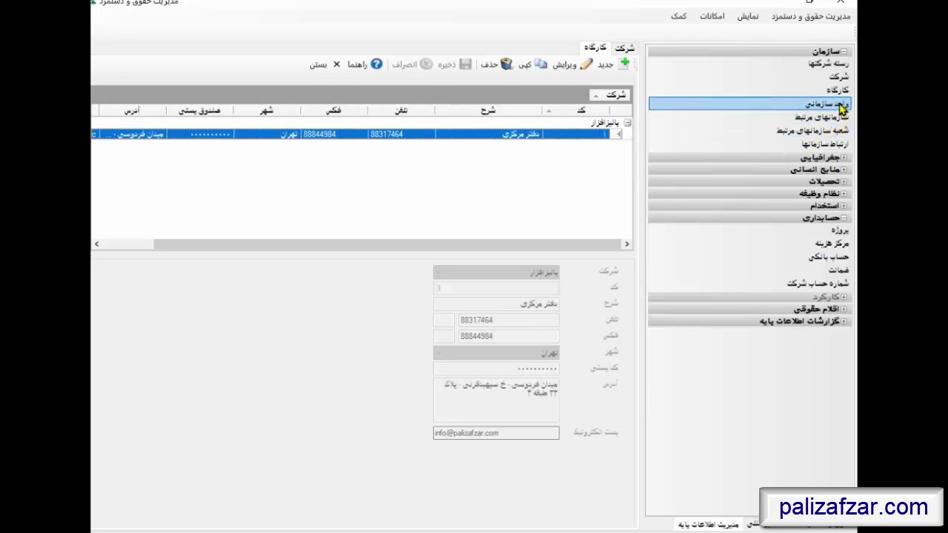
Open the organizational units form (واحد سازمانی) and examine the unit listed under the central office (دفتر مرکزی)
{"action": "left_click", "coordinate": [840, 105]}
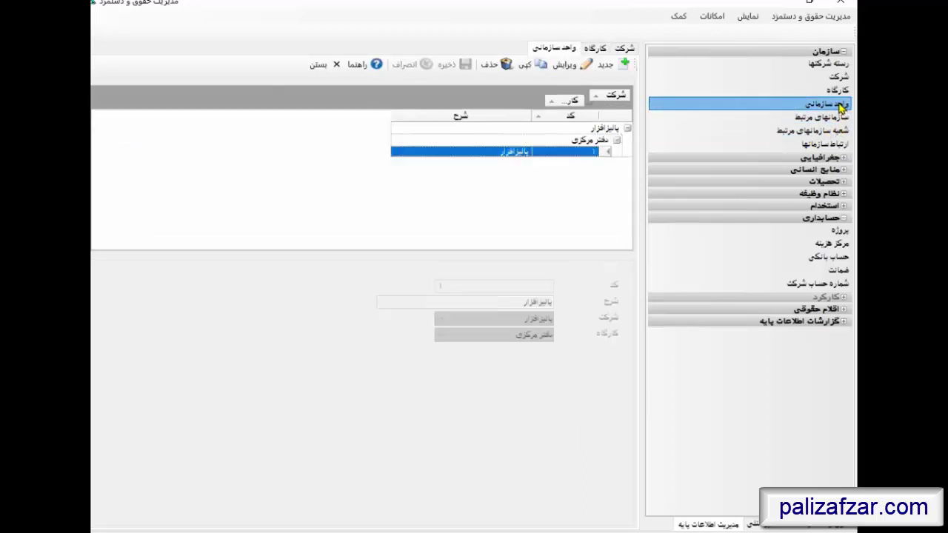
{"action": "left_click", "coordinate": [614, 144]}
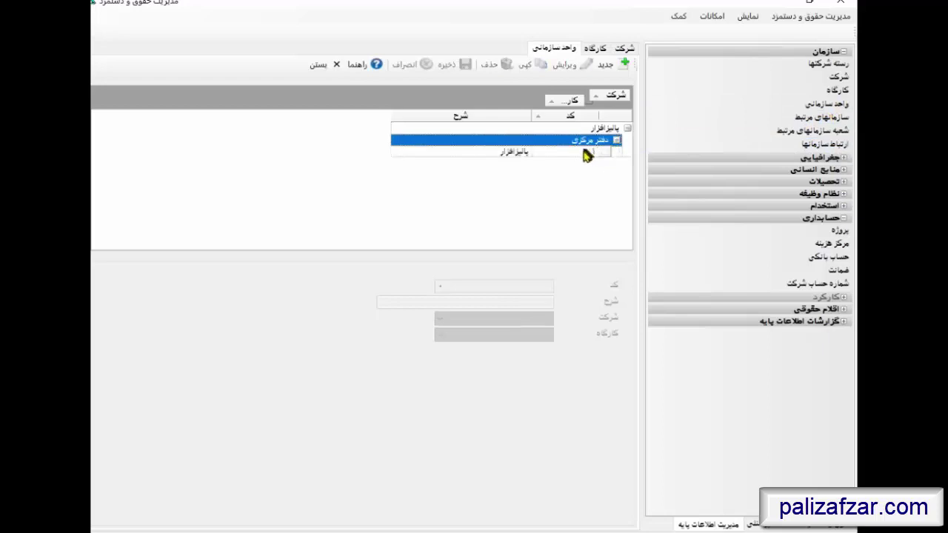
{"action": "left_click", "coordinate": [585, 156]}
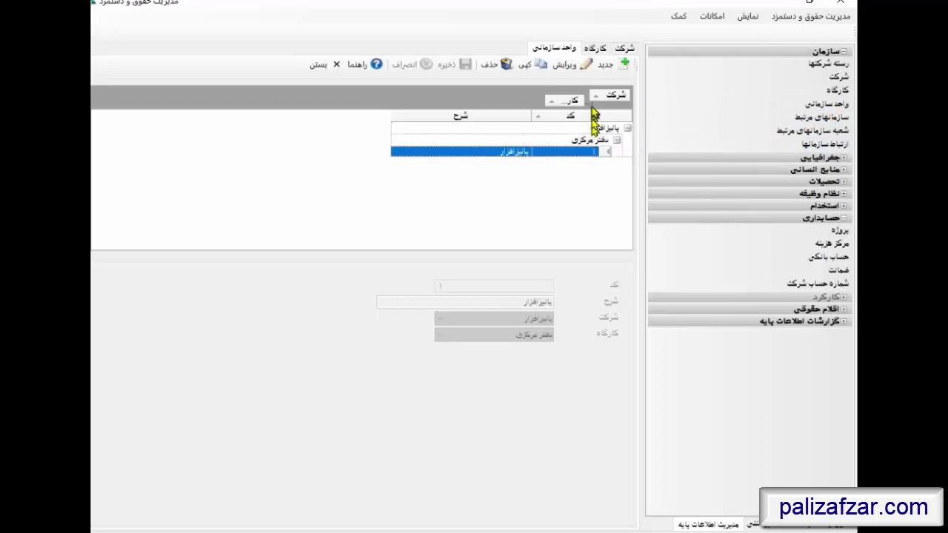
Open the related organizations form (سازمانهای مرتبط) and examine the bank entries ملی and سپه and the insurance entry دانا
{"action": "left_click", "coordinate": [841, 121]}
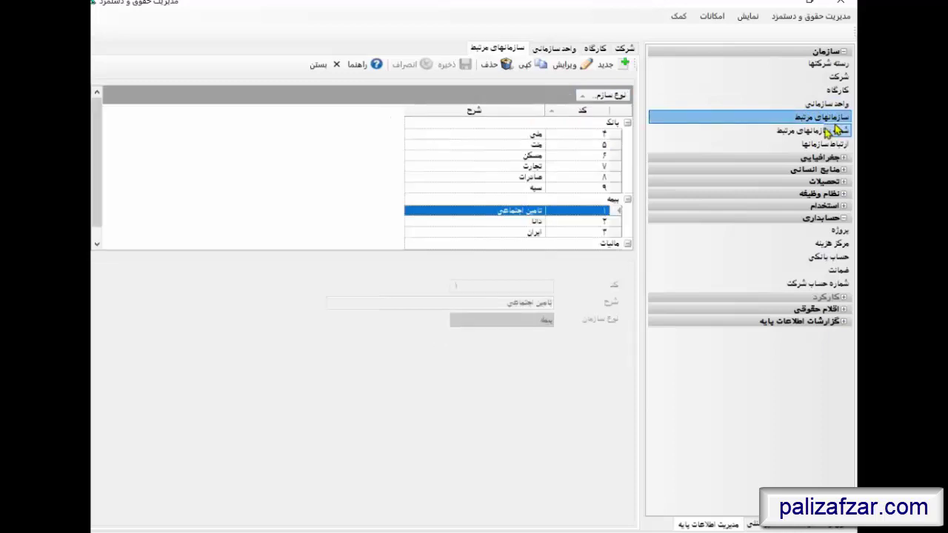
{"action": "left_click", "coordinate": [578, 135]}
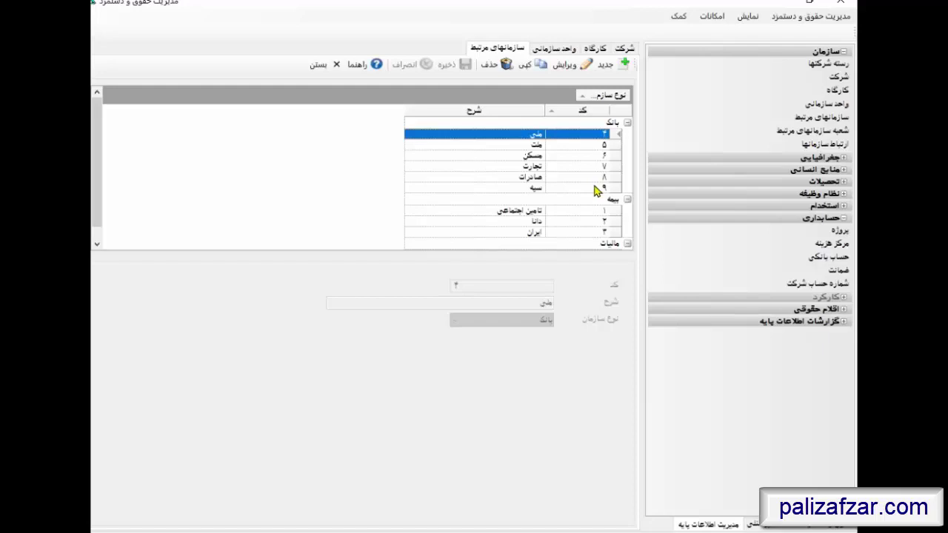
{"action": "left_click", "coordinate": [597, 189]}
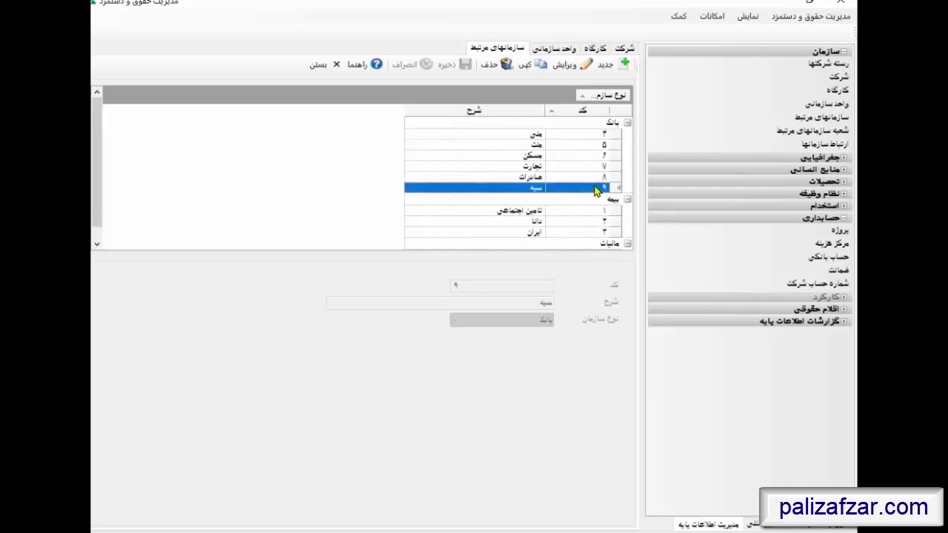
{"action": "left_click", "coordinate": [597, 222]}
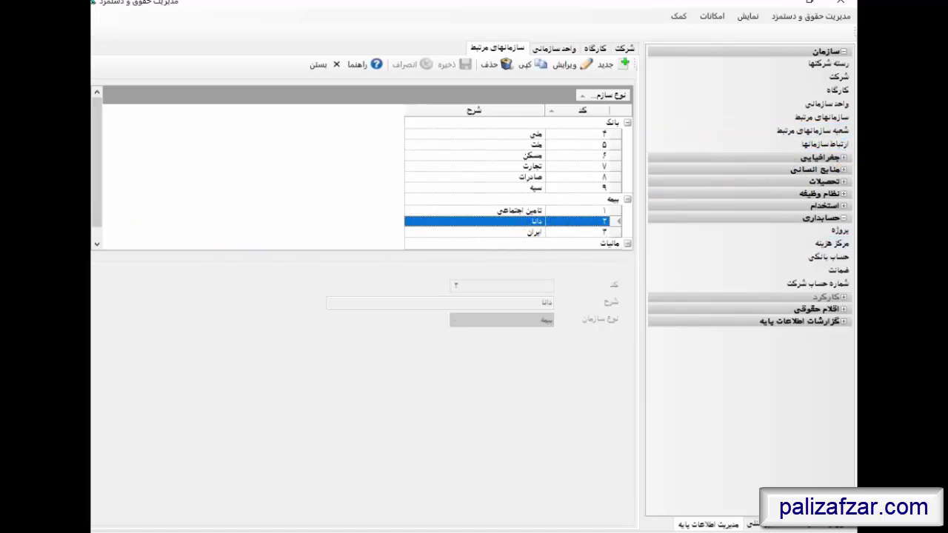
Open the related organization branches form (شعبه سازمانهای مرتبط), review the فردوسی branch's organization type and organization options in edit mode, and cancel the edit
{"action": "left_click", "coordinate": [826, 131]}
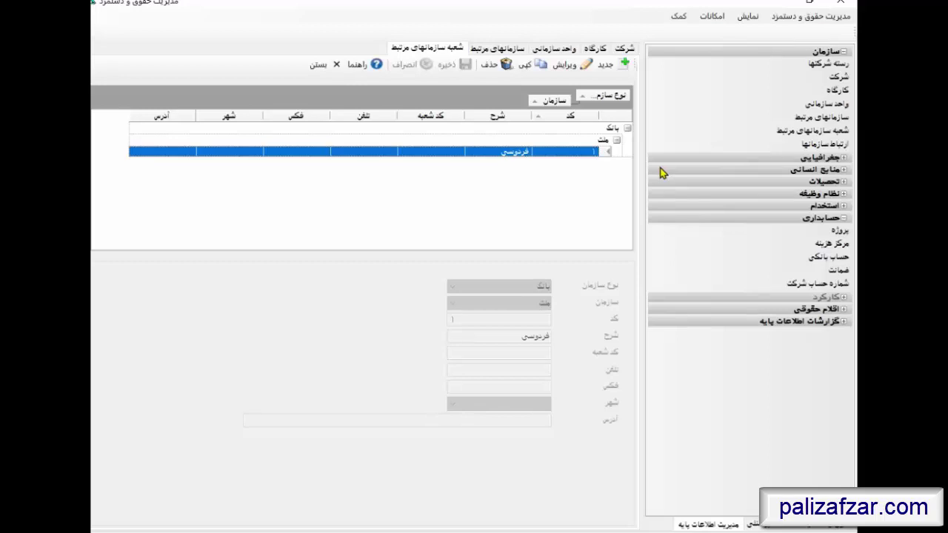
{"action": "left_click", "coordinate": [606, 66]}
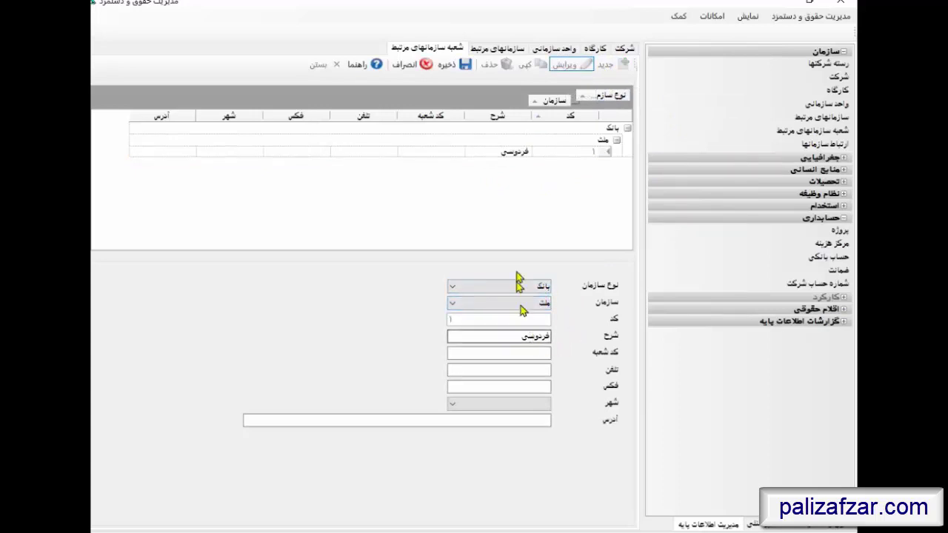
{"action": "left_click", "coordinate": [523, 289]}
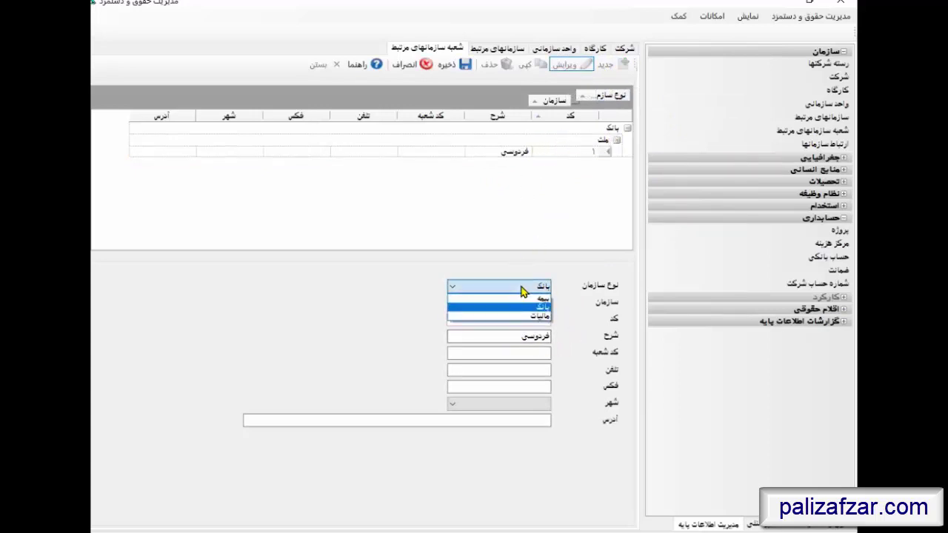
{"action": "left_click", "coordinate": [523, 289]}
{"action": "left_click", "coordinate": [542, 303]}
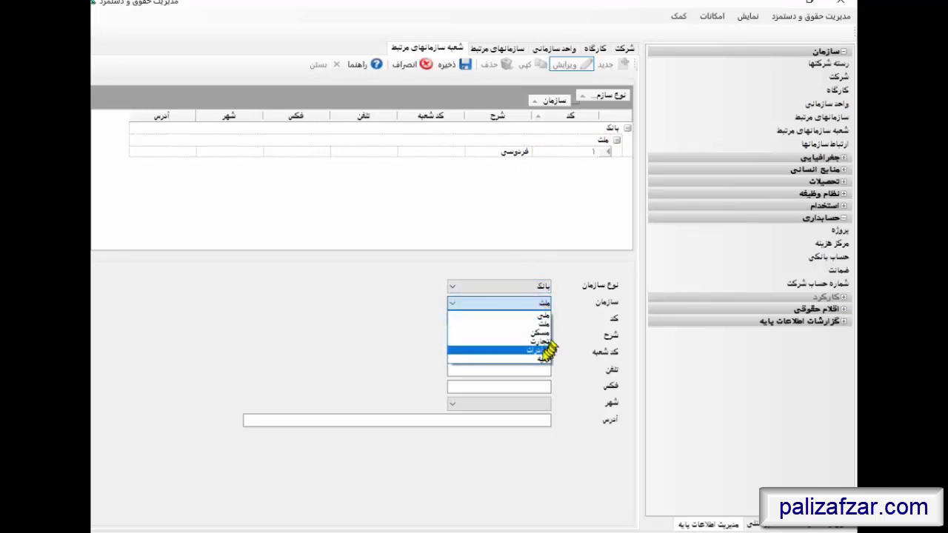
{"action": "left_click", "coordinate": [541, 303]}
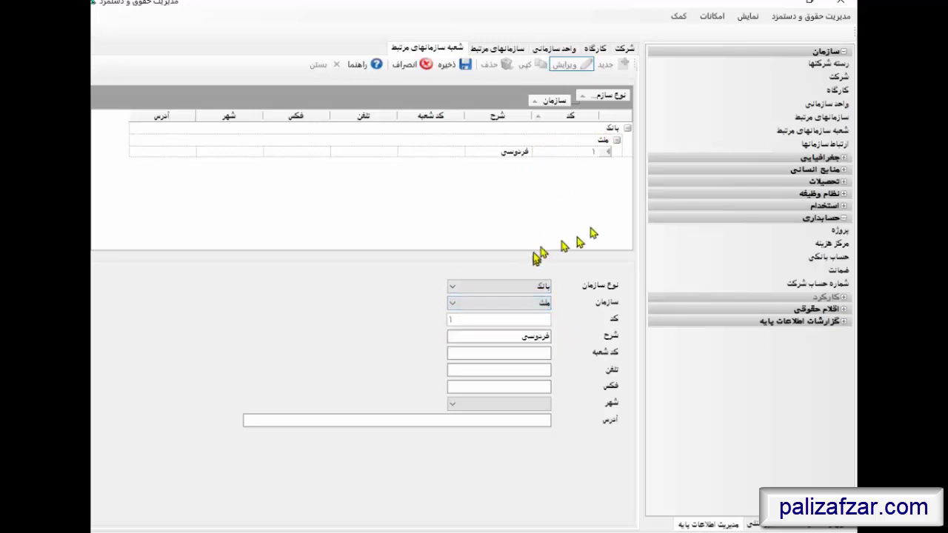
{"action": "left_click", "coordinate": [409, 66]}
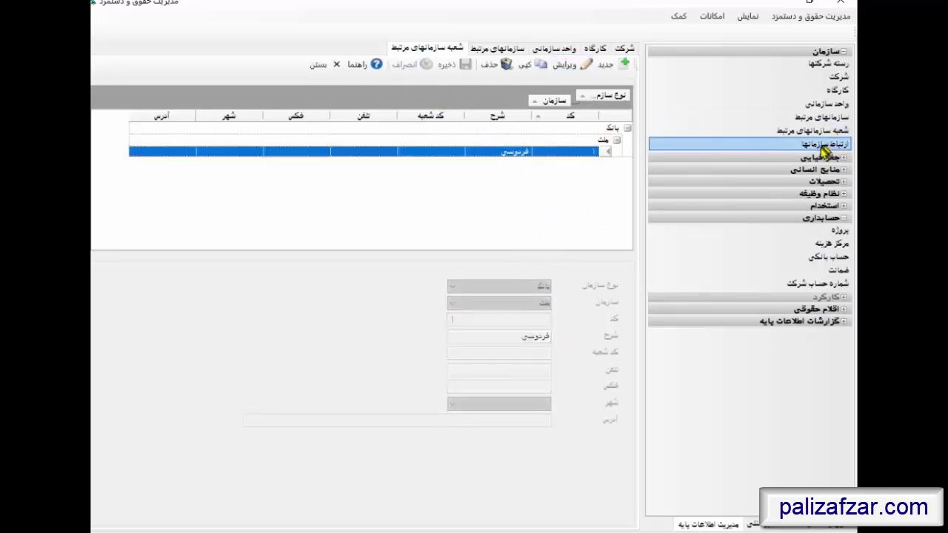
Look through the geography, human resources, education and employment sections of the base data, collapsing them along with the organization and accounting sections
{"action": "left_click", "coordinate": [833, 157]}
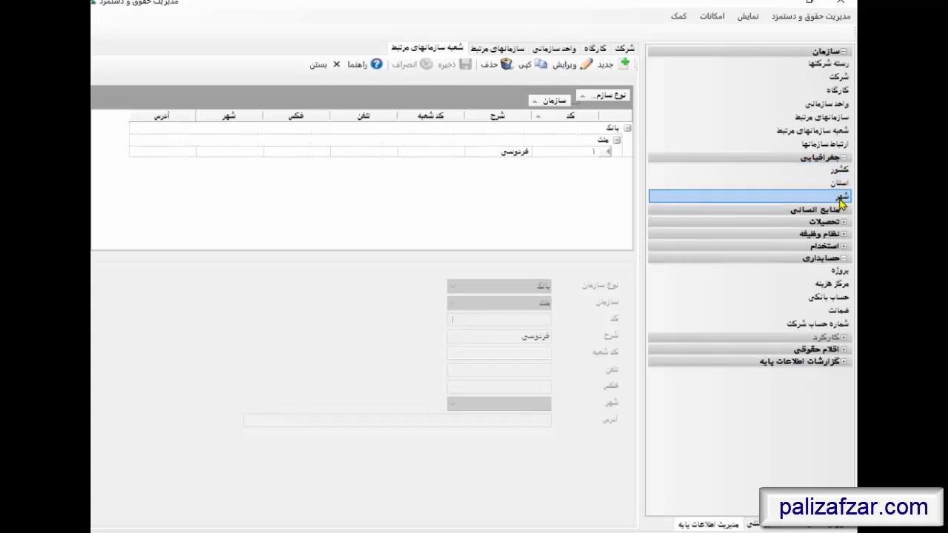
{"action": "left_click", "coordinate": [844, 158]}
{"action": "left_click", "coordinate": [845, 52]}
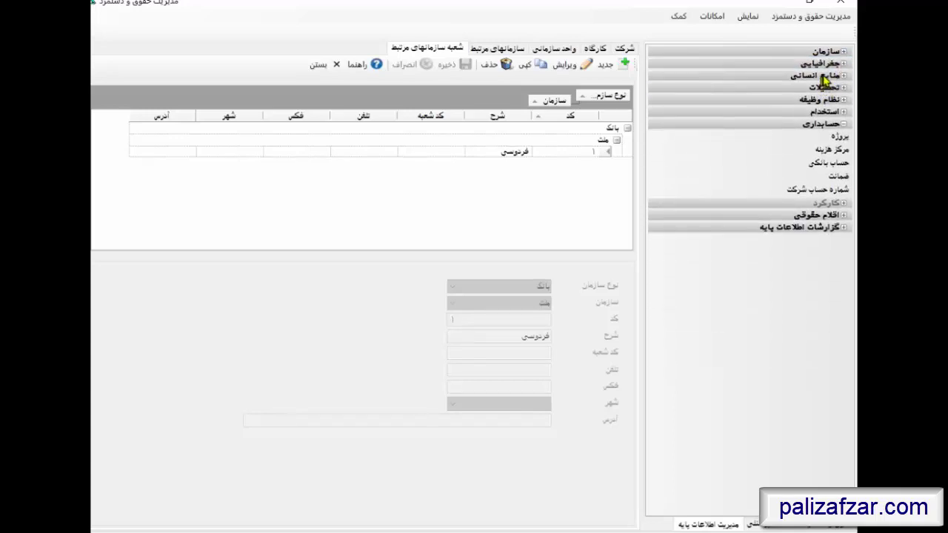
{"action": "left_click", "coordinate": [824, 77]}
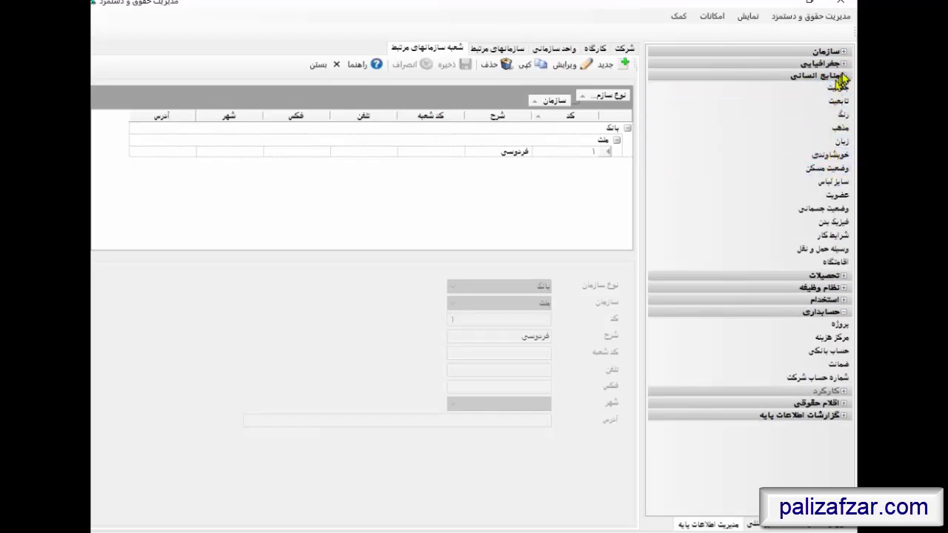
{"action": "left_click", "coordinate": [830, 77]}
{"action": "left_click", "coordinate": [835, 90]}
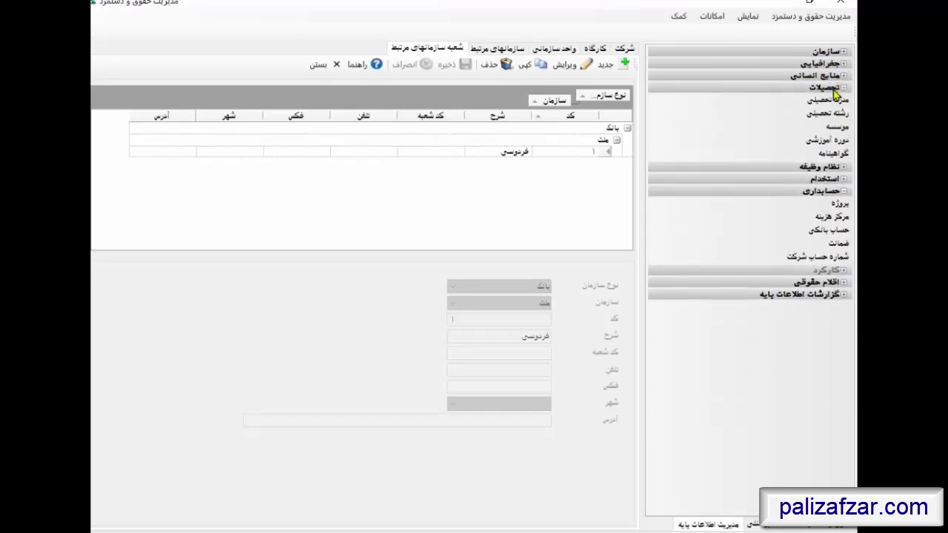
{"action": "left_click", "coordinate": [837, 90]}
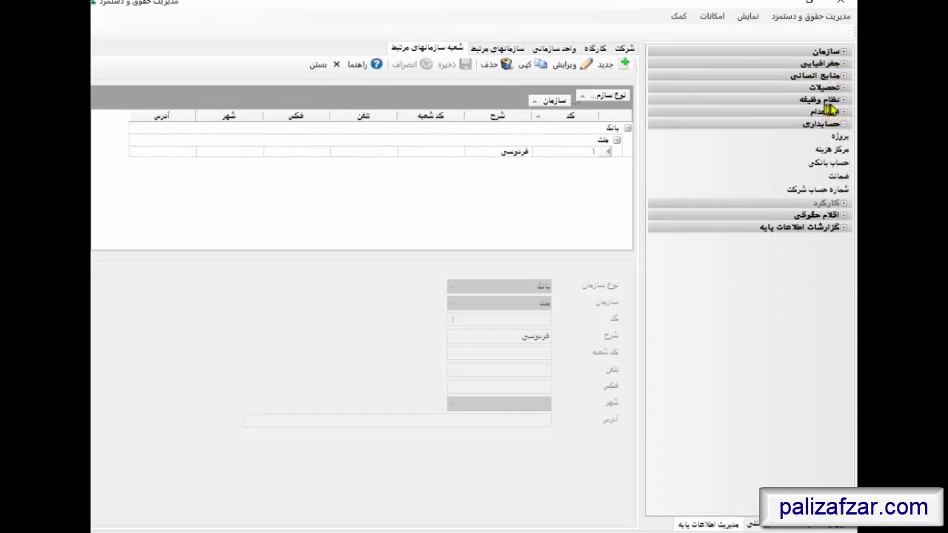
{"action": "left_click", "coordinate": [841, 113]}
{"action": "left_click", "coordinate": [843, 115]}
{"action": "left_click", "coordinate": [845, 125]}
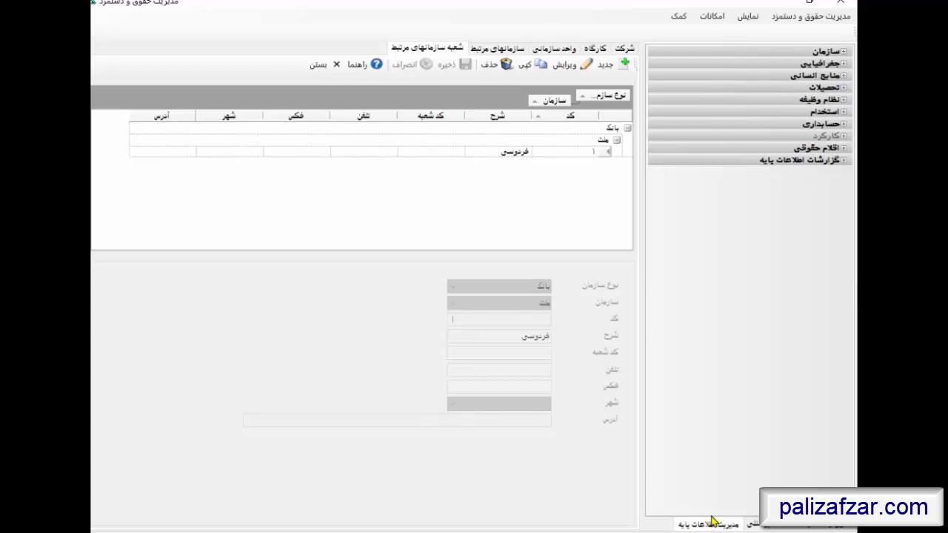
Open the payroll items form (اقلام حقوقی) and examine the مستمر and کارکرد عادی groups
{"action": "left_click", "coordinate": [832, 147]}
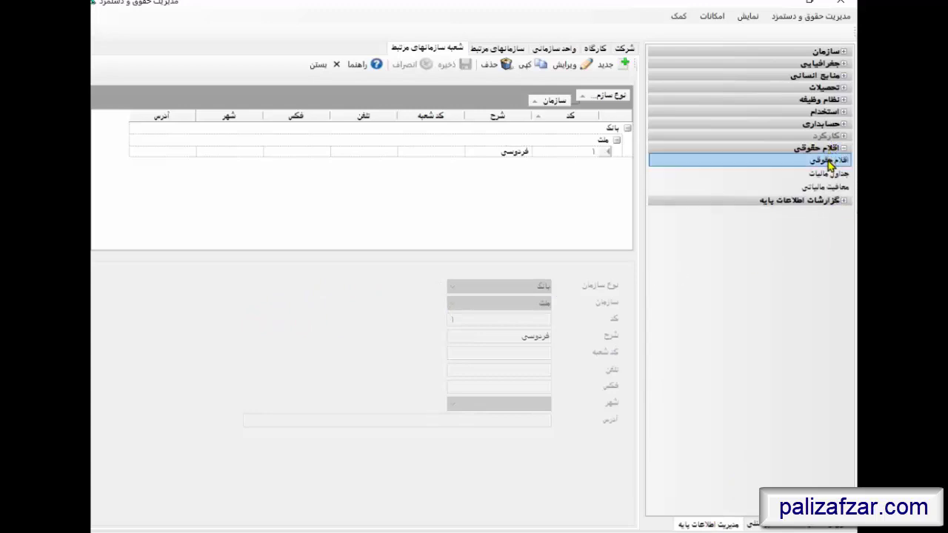
{"action": "left_click", "coordinate": [830, 164]}
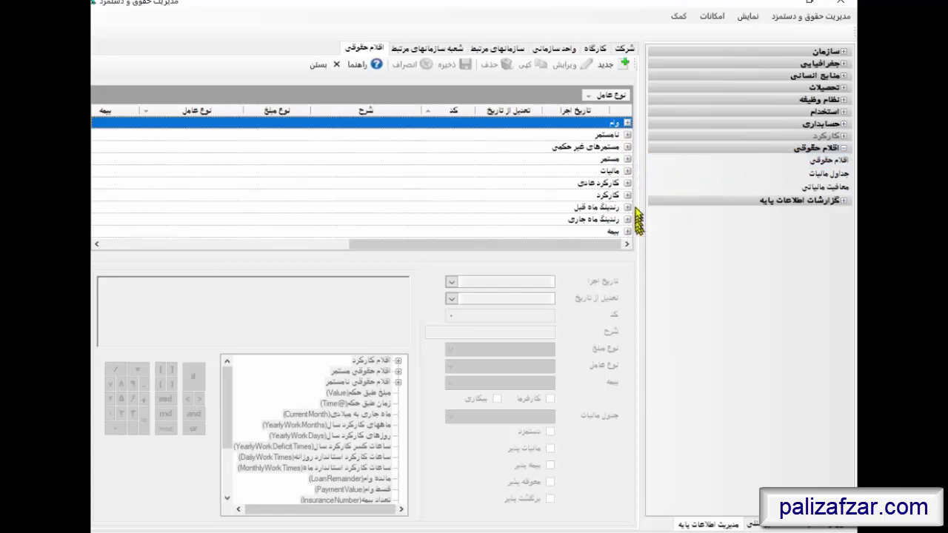
{"action": "left_click", "coordinate": [628, 159]}
{"action": "left_click", "coordinate": [628, 160]}
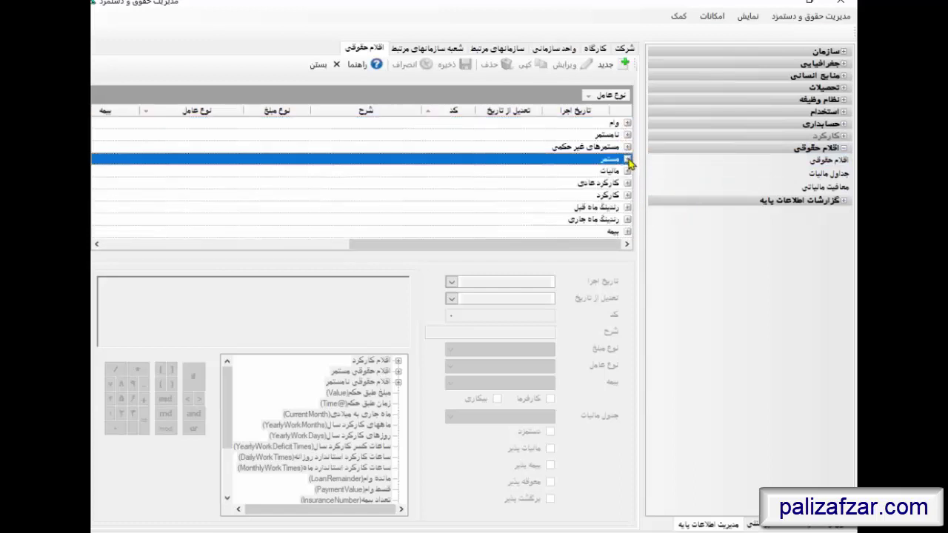
{"action": "left_click", "coordinate": [628, 184]}
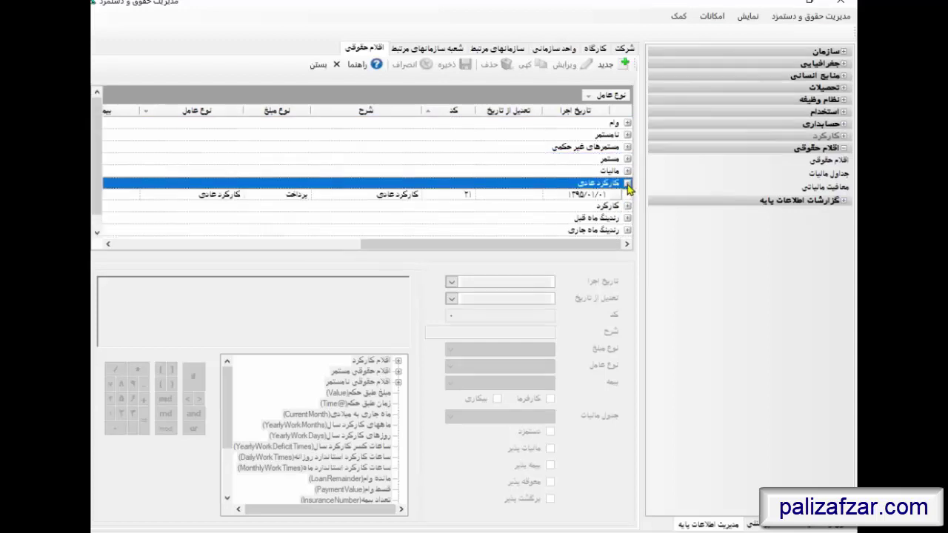
{"action": "left_click", "coordinate": [627, 184]}
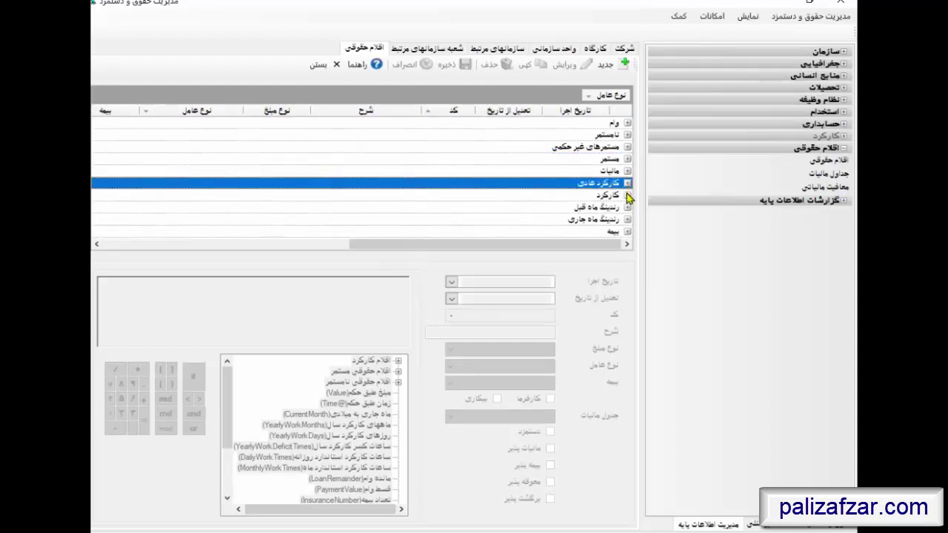
Expand the کارکرد group and examine its items and formulas, including اضافه کار, کسر کار, تعطیلکاری, مرخصی ساعتی and ماموریت ساعتی
{"action": "left_click", "coordinate": [628, 195]}
{"action": "left_click", "coordinate": [489, 209]}
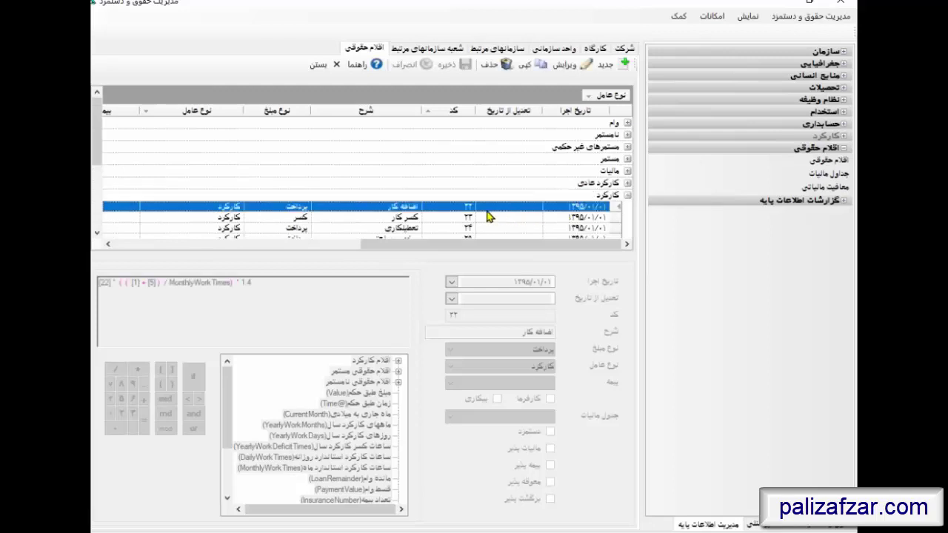
{"action": "left_click", "coordinate": [418, 217]}
{"action": "left_click", "coordinate": [418, 228]}
{"action": "scroll", "coordinate": [420, 229], "scroll_direction": "down", "scroll_amount": 2}
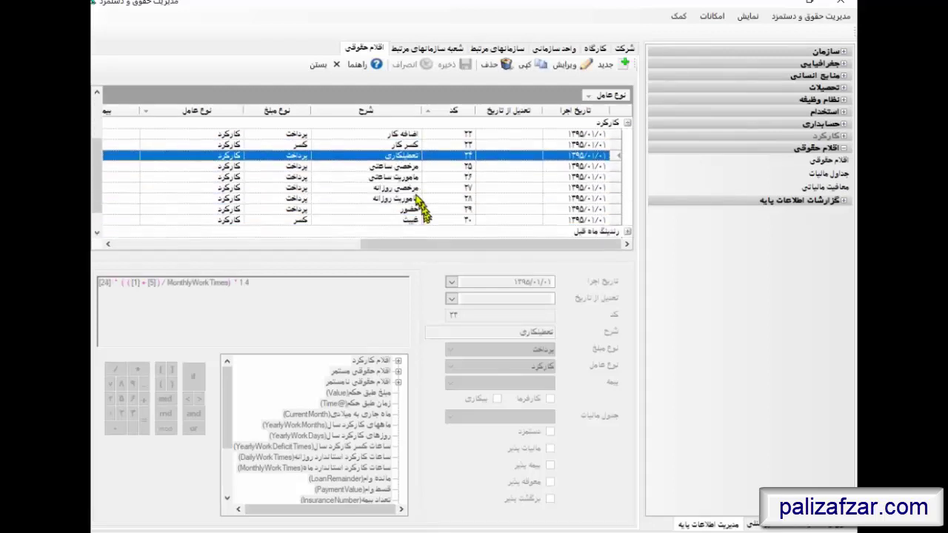
{"action": "left_click", "coordinate": [406, 167]}
{"action": "left_click", "coordinate": [407, 178]}
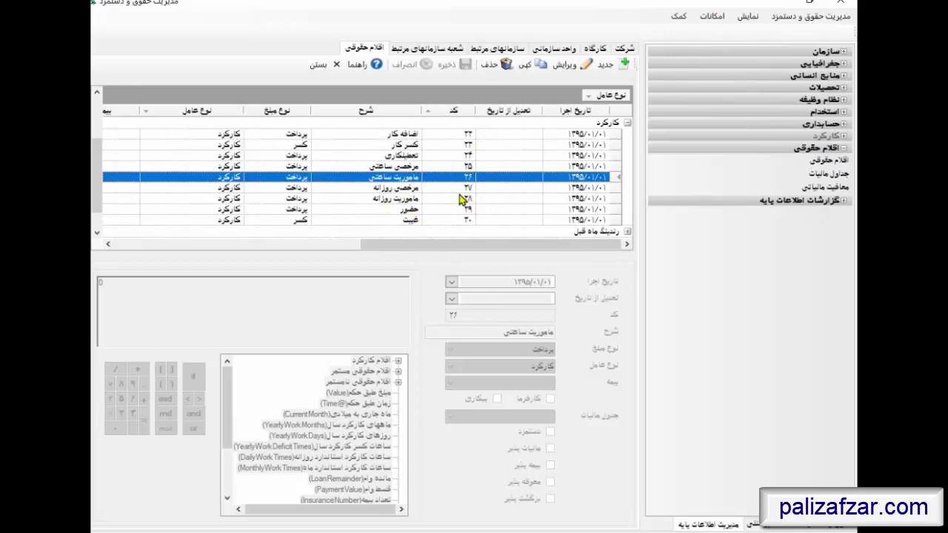
{"action": "scroll", "coordinate": [436, 148], "scroll_direction": "up", "scroll_amount": 1}
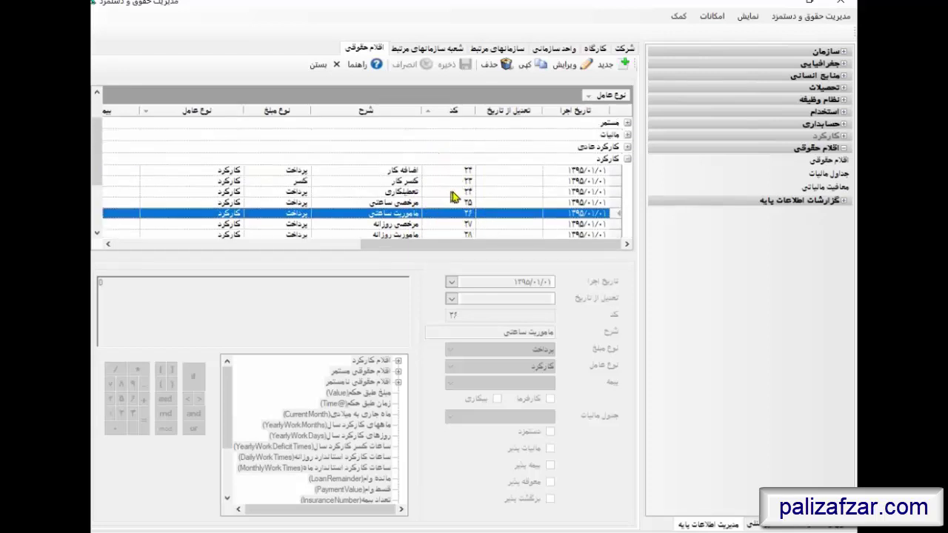
{"action": "left_click", "coordinate": [410, 184]}
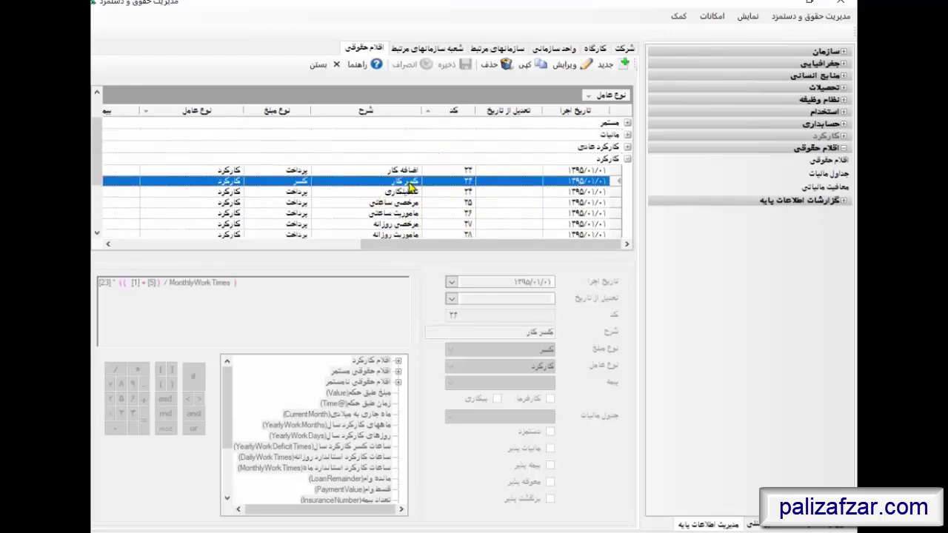
{"action": "left_click", "coordinate": [409, 171]}
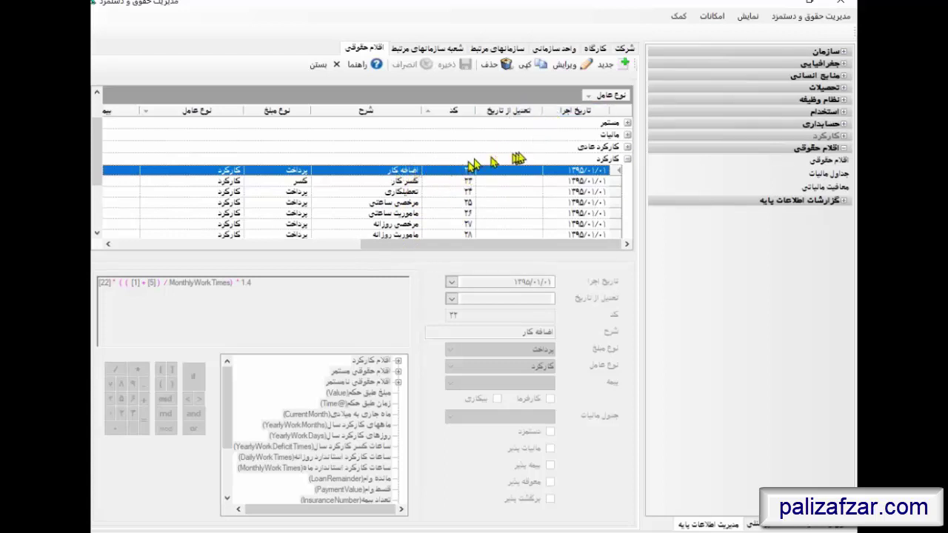
Open the overtime item (اضافه کار) for editing and review its amount type (نوع مبلغ) and factor type (نوع عامل) options
{"action": "left_click", "coordinate": [574, 66]}
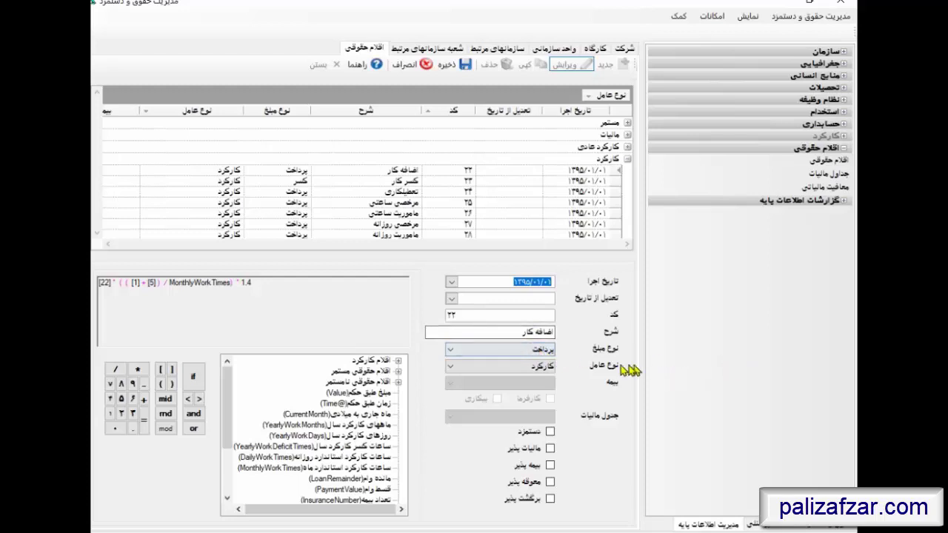
{"action": "left_click", "coordinate": [546, 350]}
{"action": "left_click", "coordinate": [542, 358]}
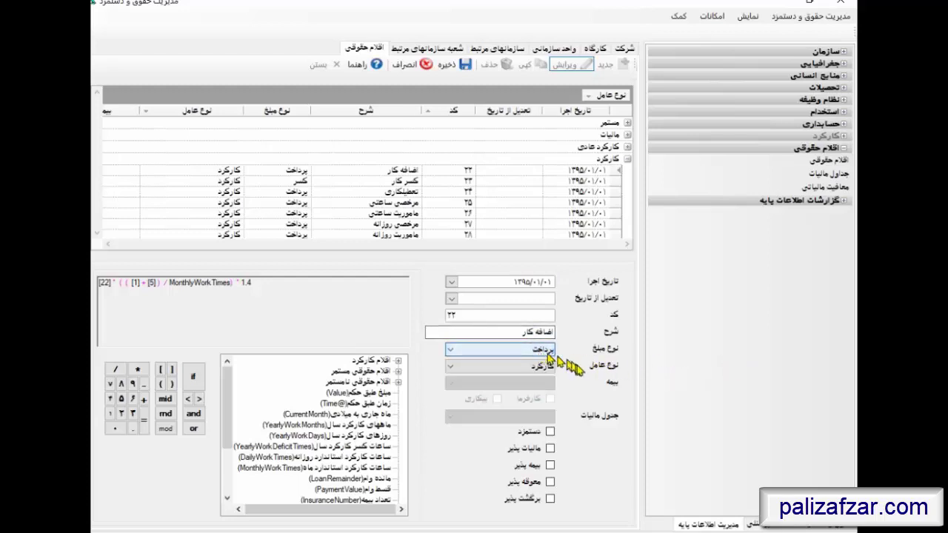
{"action": "left_click", "coordinate": [543, 369]}
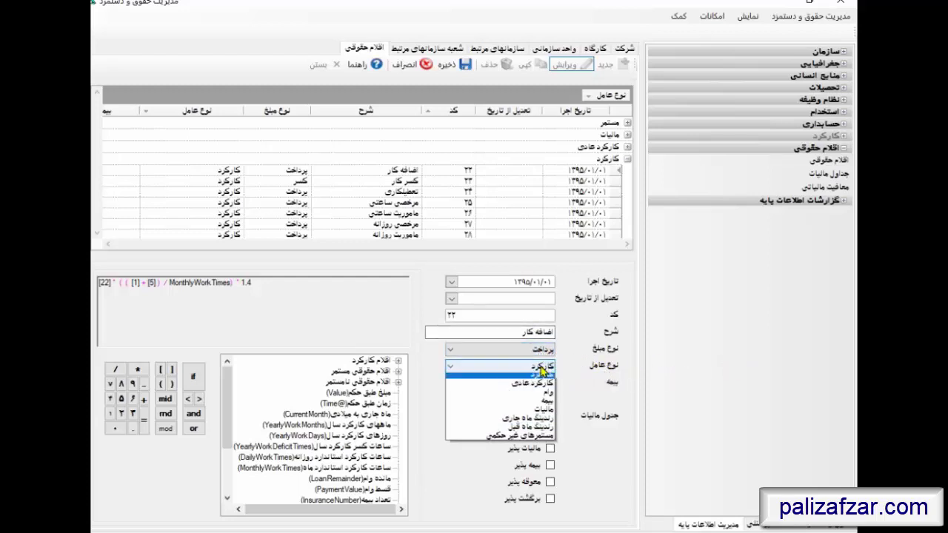
{"action": "left_click", "coordinate": [543, 372]}
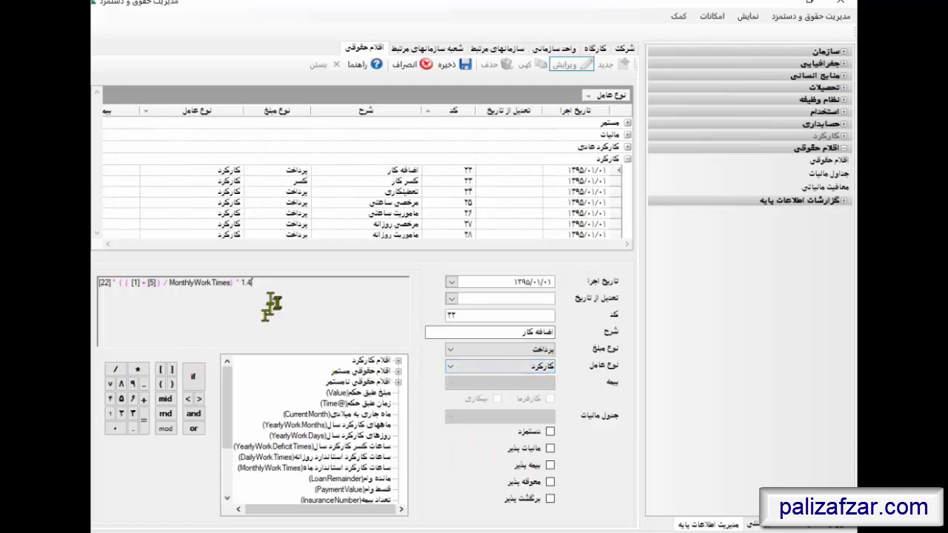
Examine the overtime formula, its 1.4 multiplier and the [22] term against the item's code and description
{"action": "left_click_drag", "start_coordinate": [253, 283], "coordinate": [98, 282]}
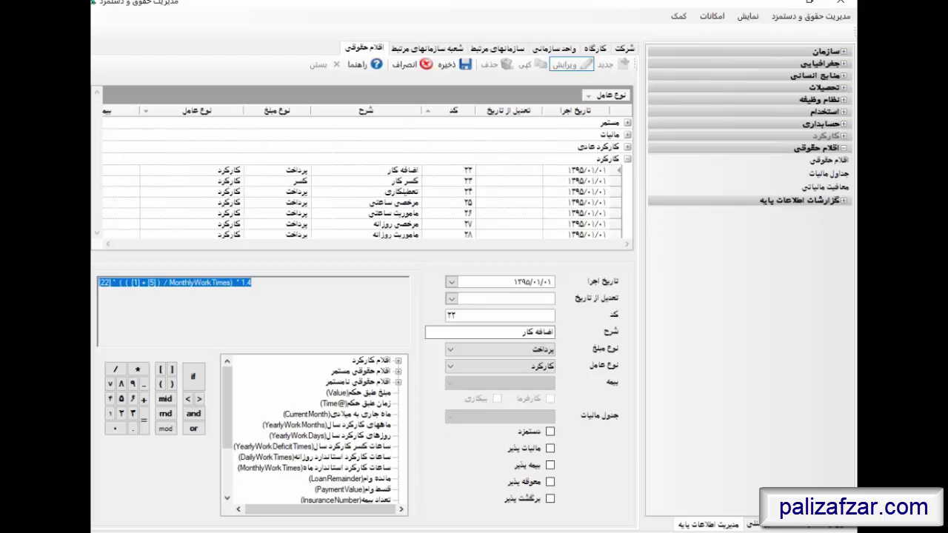
{"action": "left_click_drag", "start_coordinate": [254, 283], "coordinate": [234, 282]}
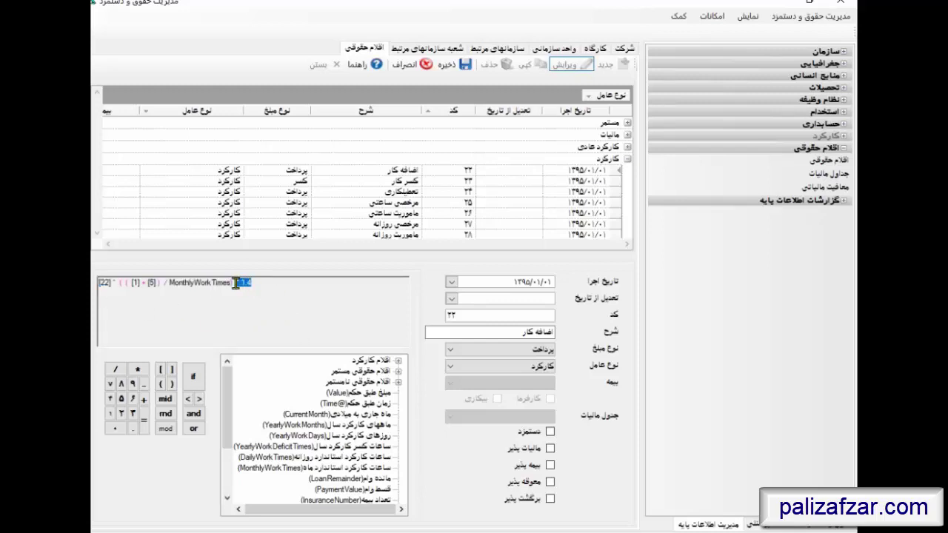
{"action": "left_click", "coordinate": [280, 310]}
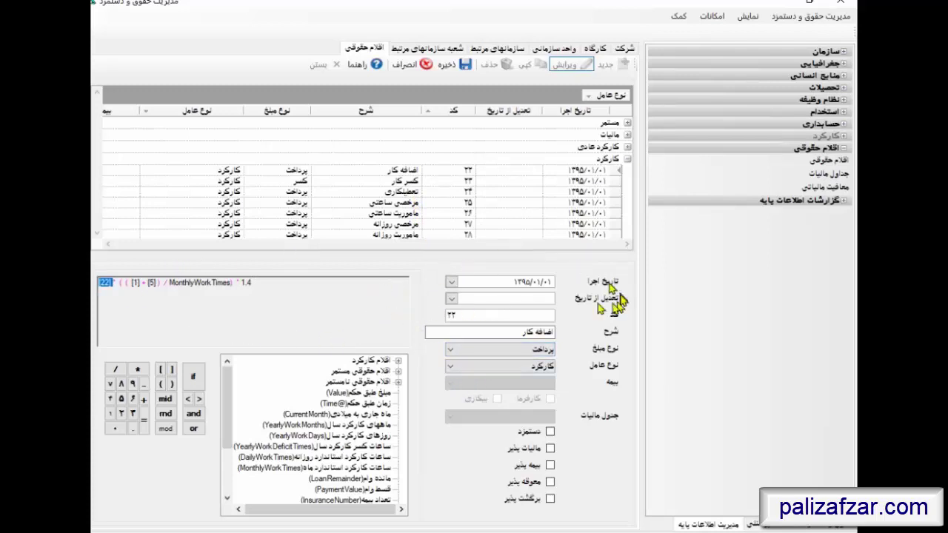
{"action": "left_click_drag", "start_coordinate": [492, 332], "coordinate": [585, 334]}
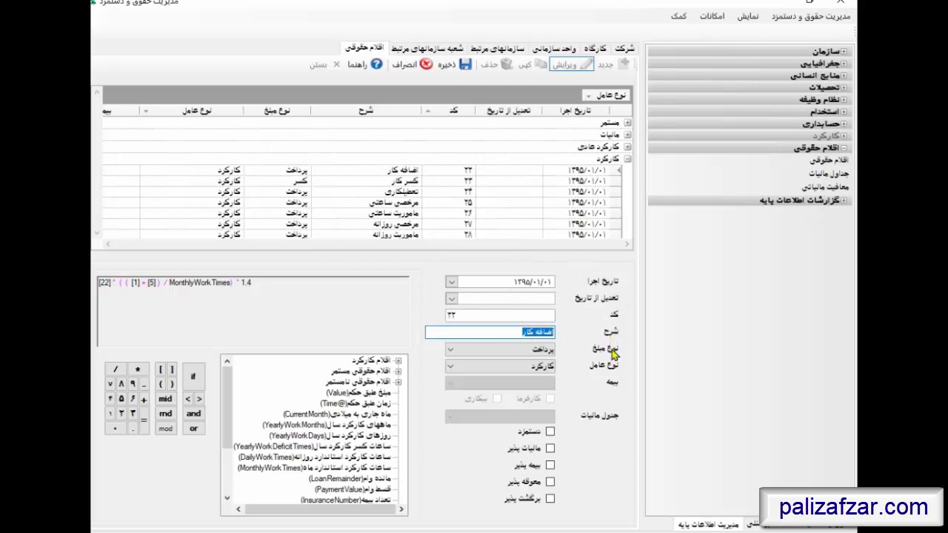
Examine the [1] and [5] terms of the overtime formula and locate the MonthlyWorkTimes variable in the formula item list
{"action": "left_click_drag", "start_coordinate": [190, 357], "coordinate": [138, 291]}
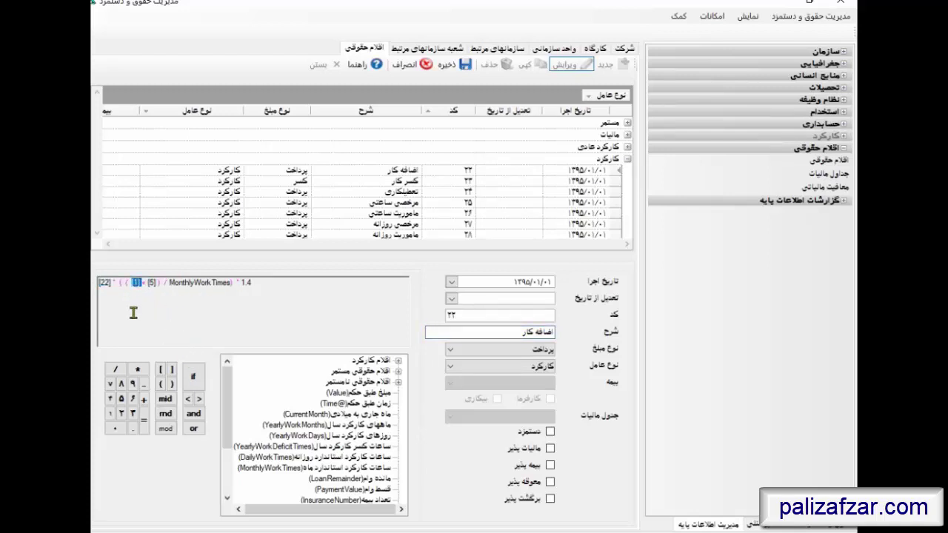
{"action": "left_click_drag", "start_coordinate": [393, 392], "coordinate": [481, 207]}
{"action": "double_click", "coordinate": [151, 284]}
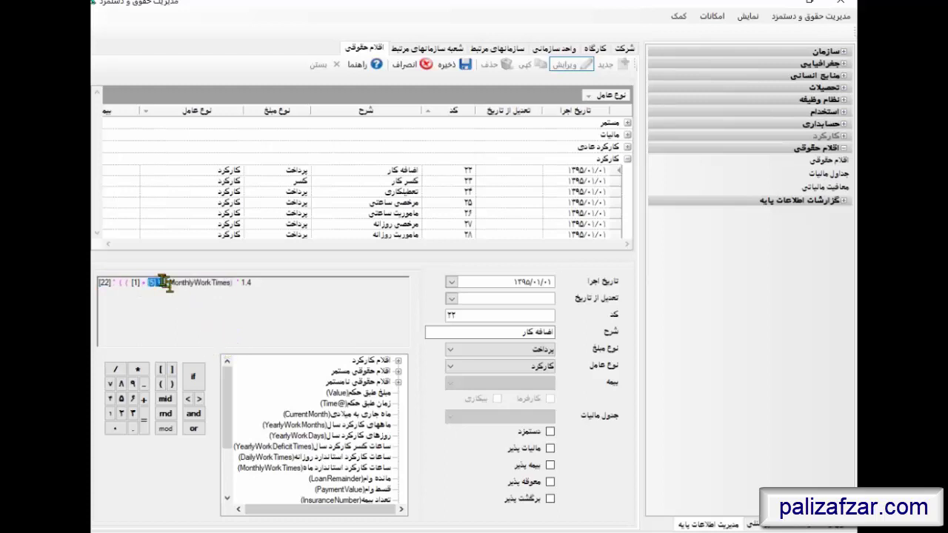
{"action": "double_click", "coordinate": [135, 284]}
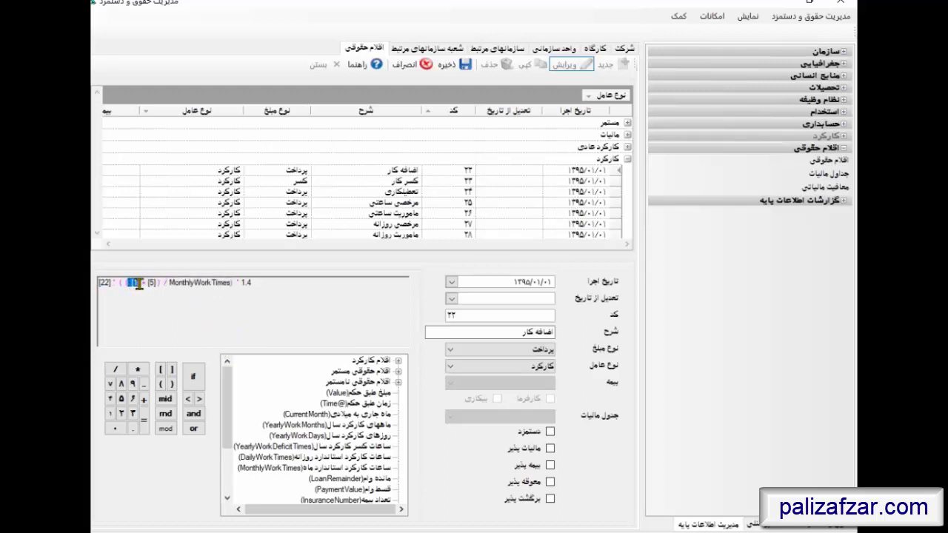
{"action": "double_click", "coordinate": [152, 284]}
{"action": "left_click_drag", "start_coordinate": [151, 294], "coordinate": [140, 286]}
{"action": "left_click", "coordinate": [144, 303]}
{"action": "left_click", "coordinate": [145, 300]}
{"action": "left_click_drag", "start_coordinate": [152, 286], "coordinate": [156, 287]}
{"action": "left_click_drag", "start_coordinate": [158, 282], "coordinate": [139, 284]}
{"action": "left_click_drag", "start_coordinate": [148, 283], "coordinate": [198, 279]}
{"action": "left_click_drag", "start_coordinate": [324, 457], "coordinate": [436, 483]}
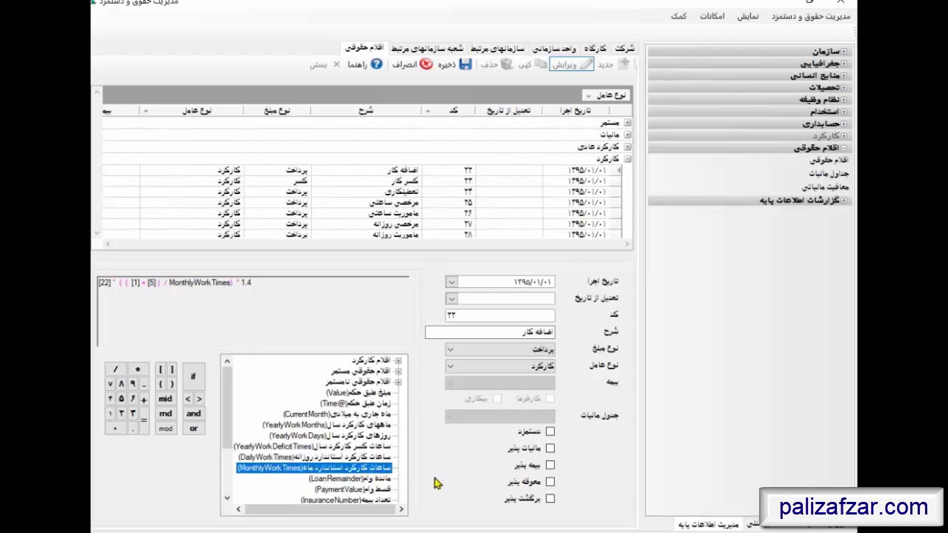
Highlight the 1.4 multiplier in the overtime (اضافه کار) formula and save the item
{"action": "left_click", "coordinate": [764, 186]}
{"action": "left_click_drag", "start_coordinate": [253, 283], "coordinate": [248, 282]}
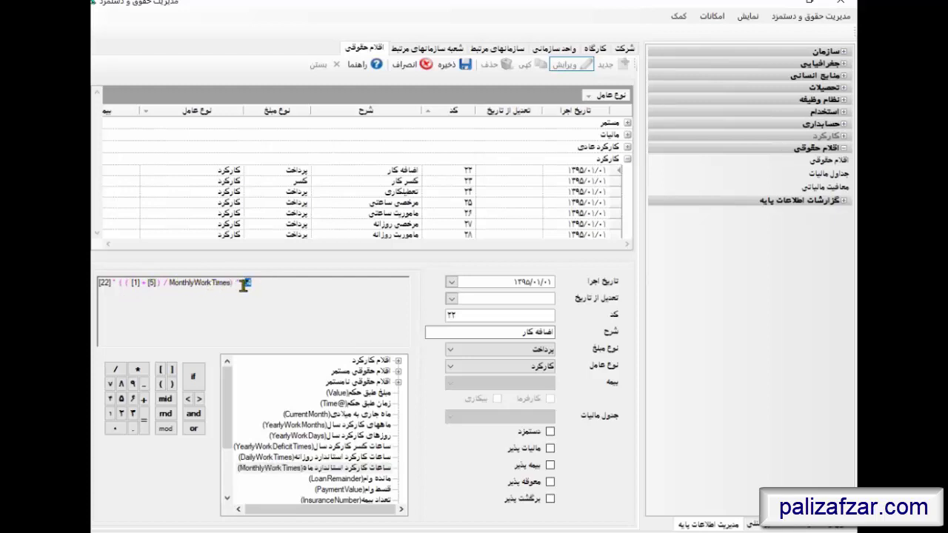
{"action": "left_click", "coordinate": [445, 66]}
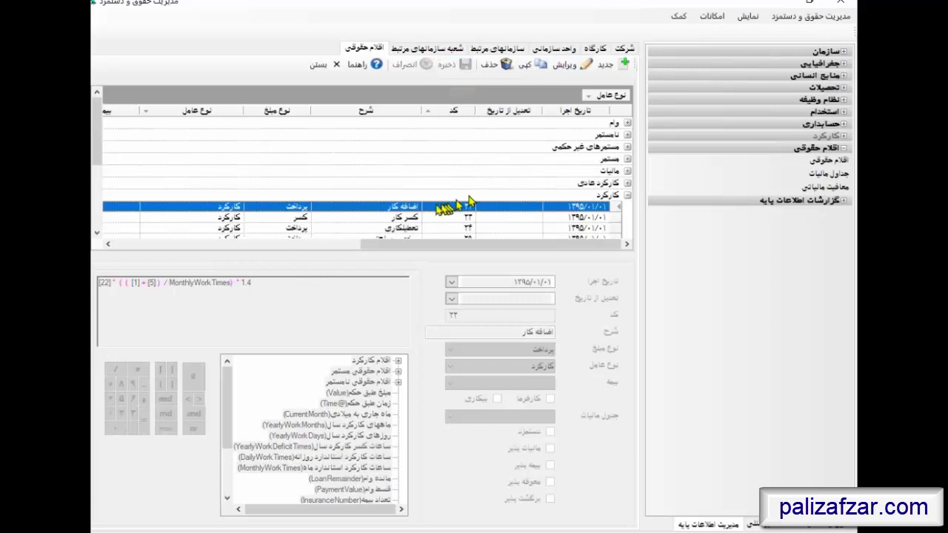
Examine the formulas of the کسر کار, تعطیلکاری, مرخصی ساعتی, ماموریت ساعتی and مرخصی روزانه items in the کارکرد group
{"action": "left_click", "coordinate": [427, 218]}
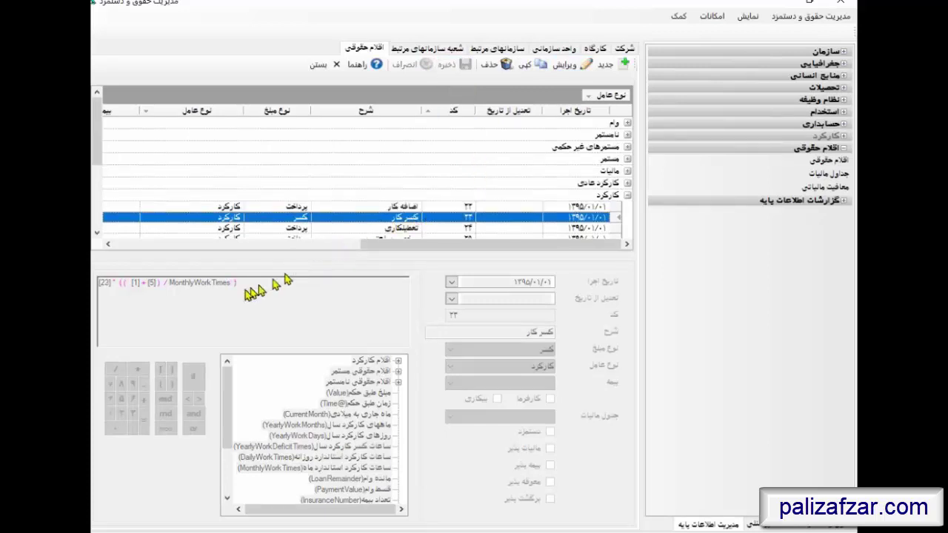
{"action": "left_click", "coordinate": [407, 228]}
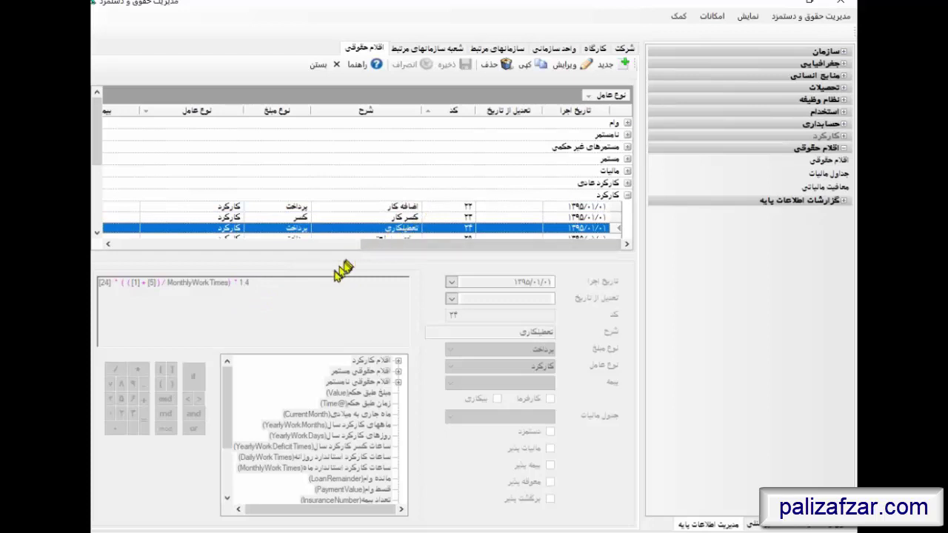
{"action": "scroll", "coordinate": [413, 222], "scroll_direction": "down", "scroll_amount": 3}
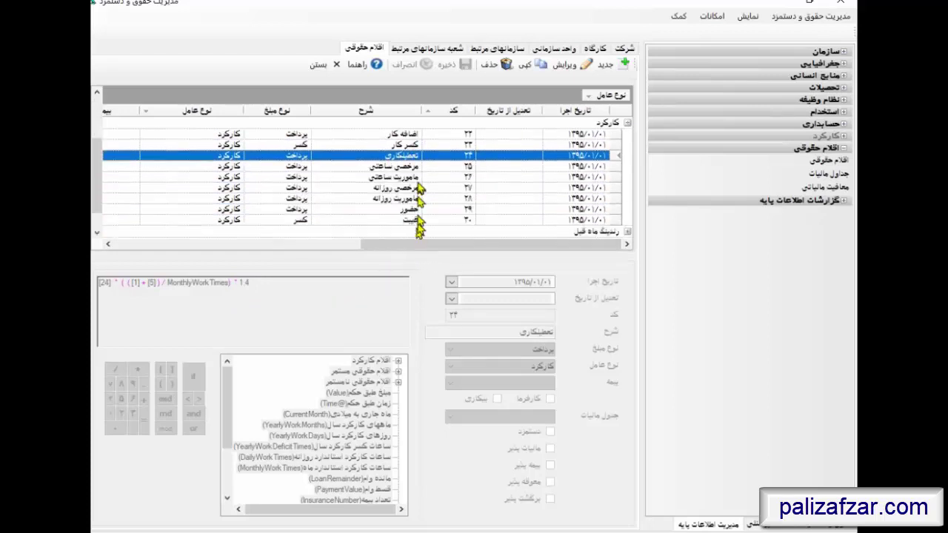
{"action": "left_click", "coordinate": [407, 167]}
{"action": "left_click", "coordinate": [409, 177]}
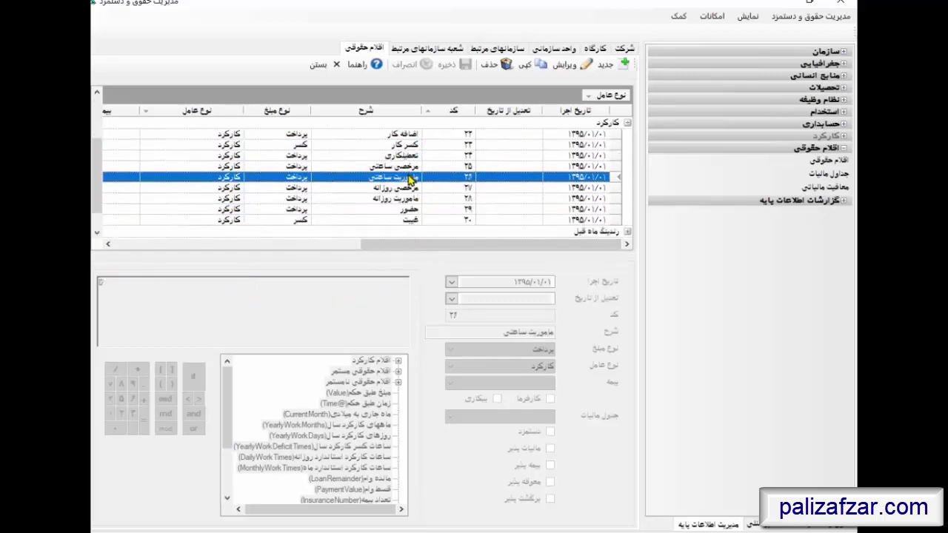
{"action": "left_click", "coordinate": [410, 190]}
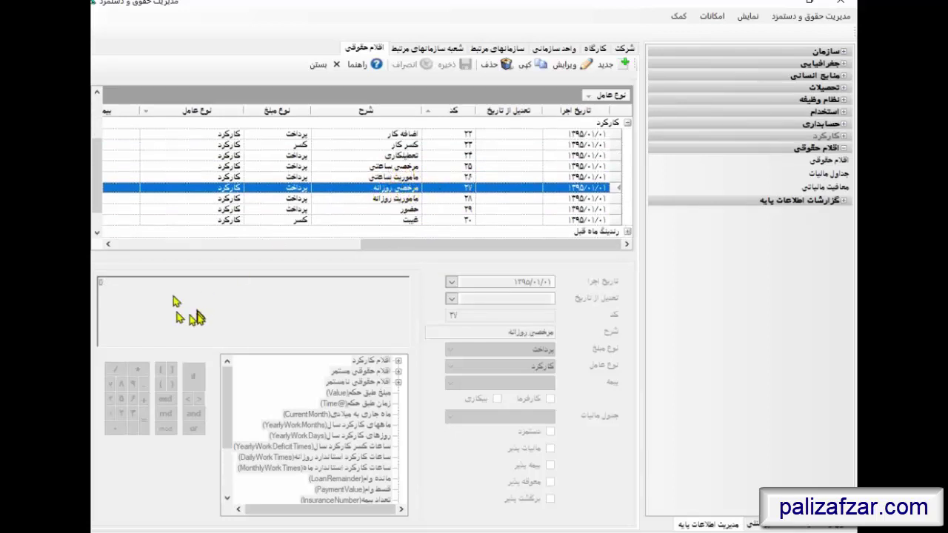
Inspect the daily leave item's (مرخصی روزانه) formula in edit mode and cancel the edit
{"action": "left_click", "coordinate": [566, 64]}
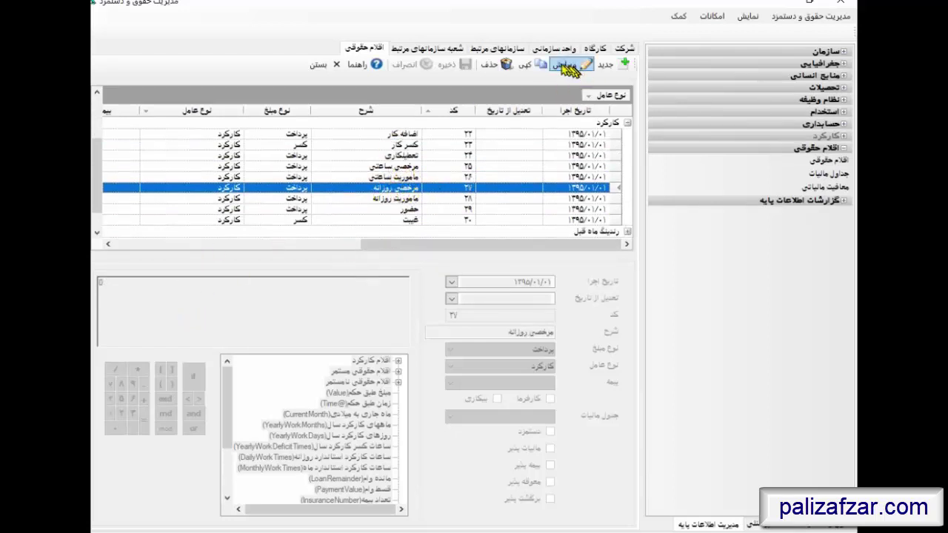
{"action": "left_click", "coordinate": [221, 301]}
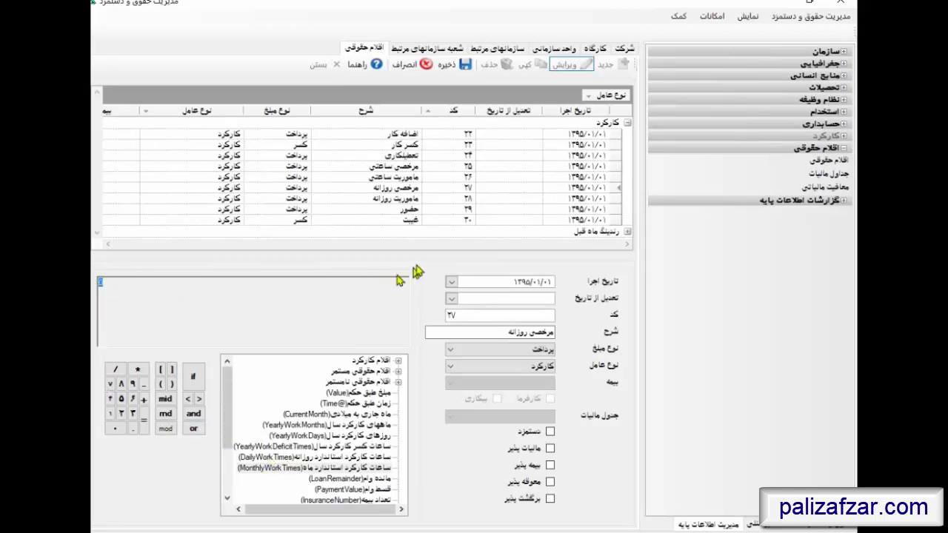
{"action": "left_click", "coordinate": [415, 66]}
Examine the formulas of the daily mission (ماموریت روزانه), attendance (حضور) and absence (غیبت) items
{"action": "left_click", "coordinate": [401, 200]}
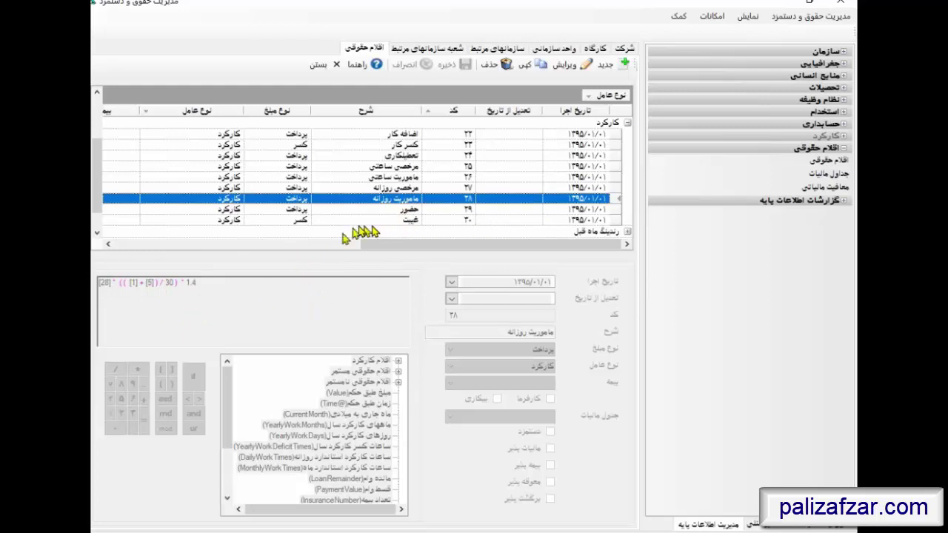
{"action": "left_click", "coordinate": [423, 210]}
{"action": "left_click", "coordinate": [424, 220]}
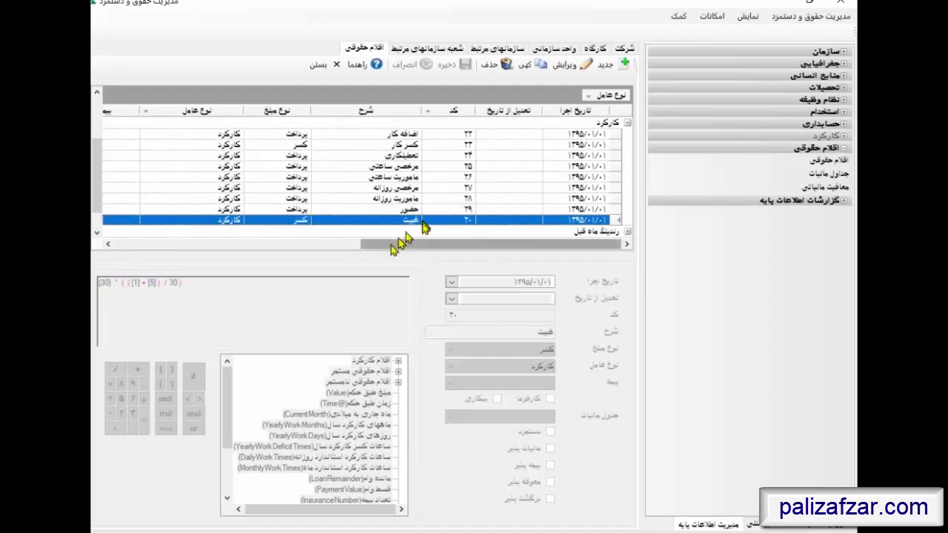
Inspect the absence item's (غیبت) full formula and amount type in edit mode, and cancel the edit
{"action": "left_click", "coordinate": [565, 64]}
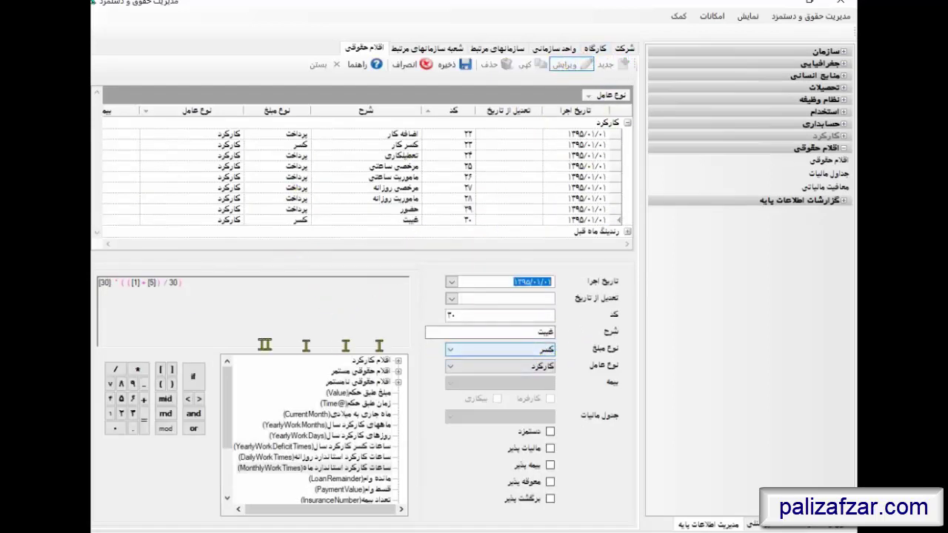
{"action": "left_click", "coordinate": [195, 298]}
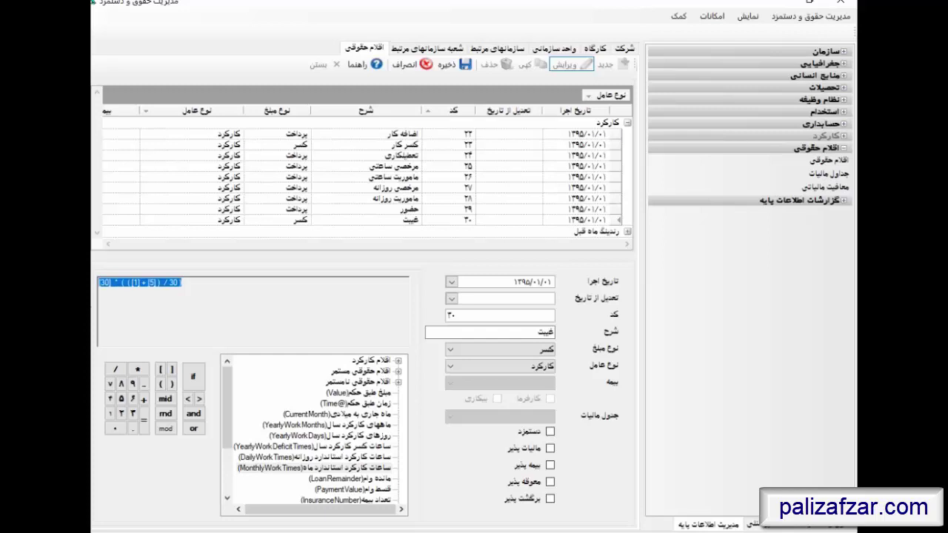
{"action": "left_click", "coordinate": [164, 303]}
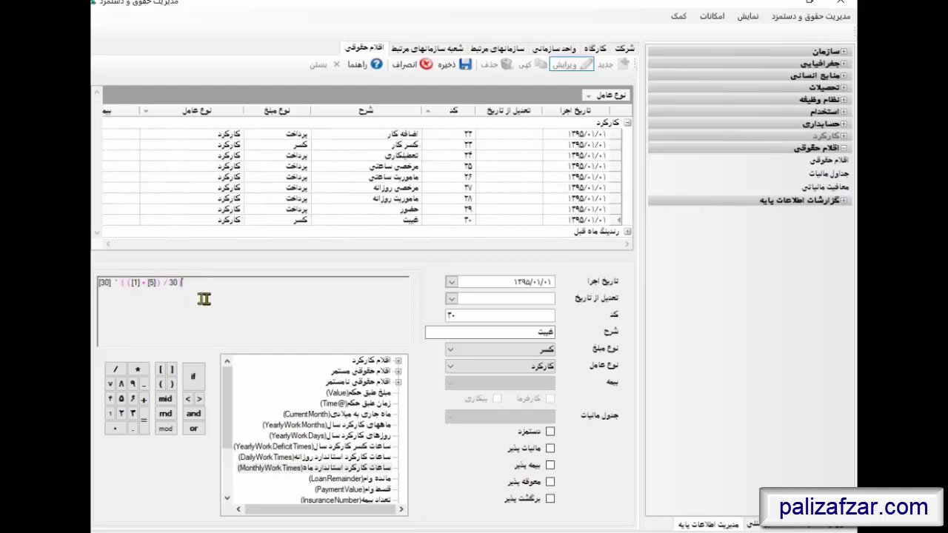
{"action": "key", "text": "ctrl+a"}
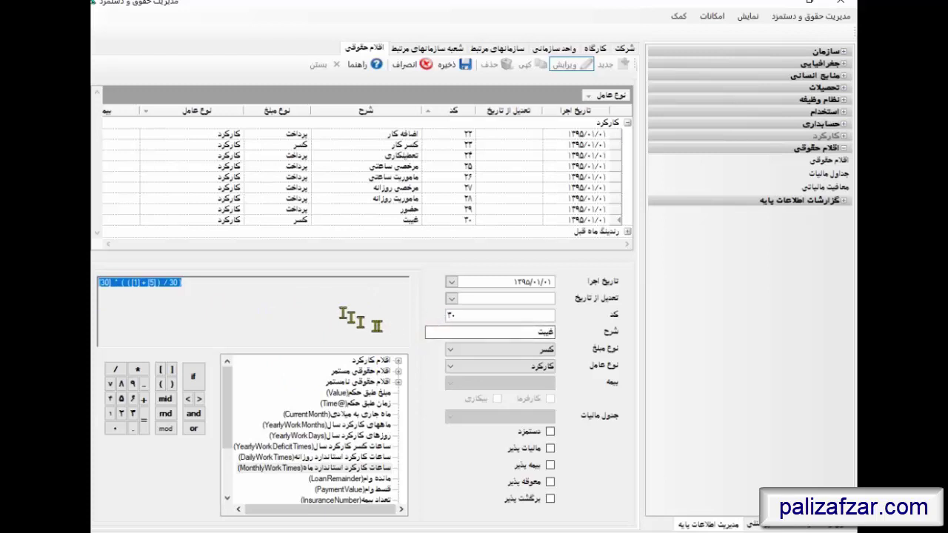
{"action": "left_click", "coordinate": [335, 311]}
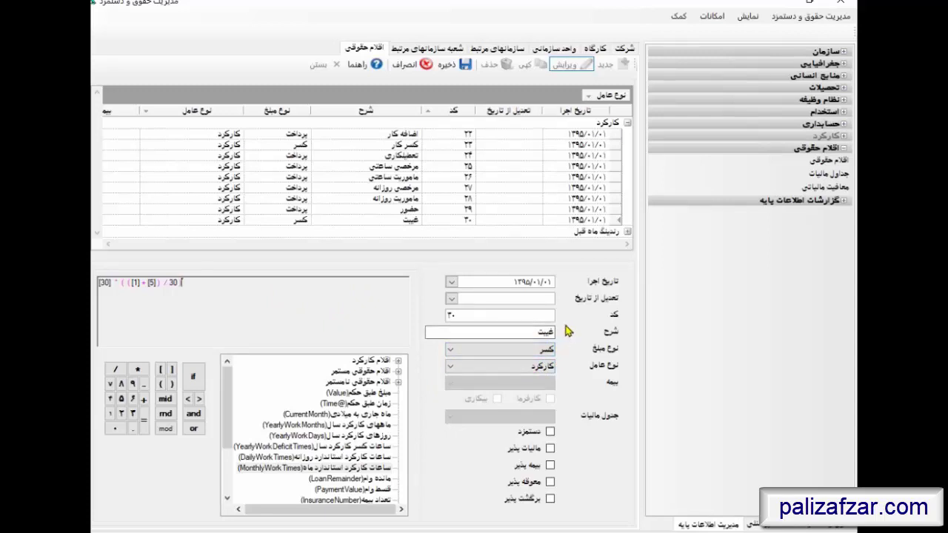
{"action": "left_click", "coordinate": [406, 69]}
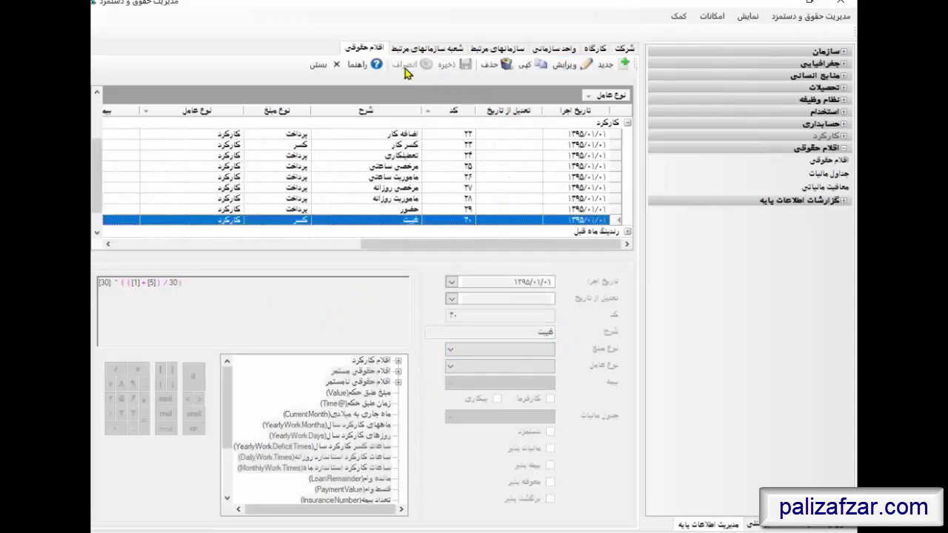
Switch from the کارکرد group to the مستمر group and examine its formulas from حقوق پایه through مکمل حقوق
{"action": "left_click", "coordinate": [626, 123]}
{"action": "scroll", "coordinate": [626, 148], "scroll_direction": "up", "scroll_amount": 2}
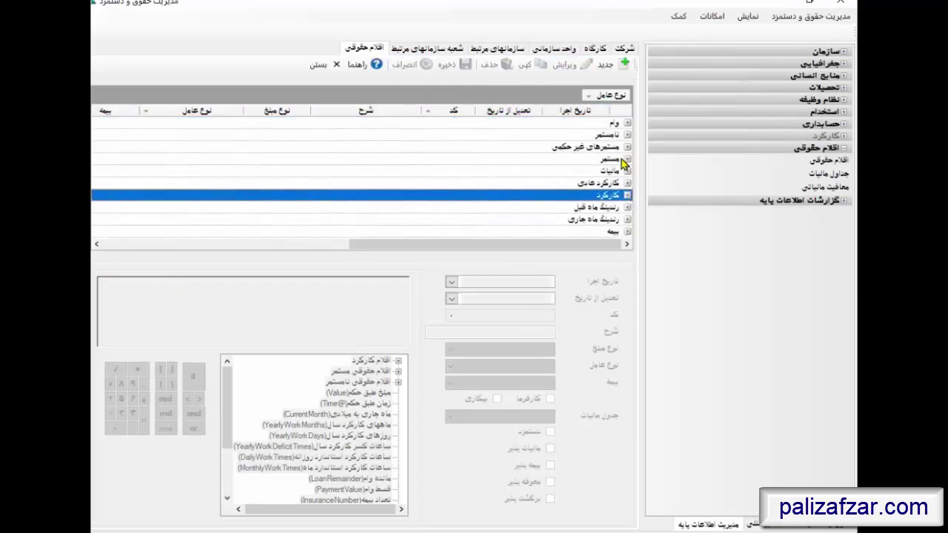
{"action": "left_click", "coordinate": [613, 163]}
{"action": "left_click", "coordinate": [627, 158]}
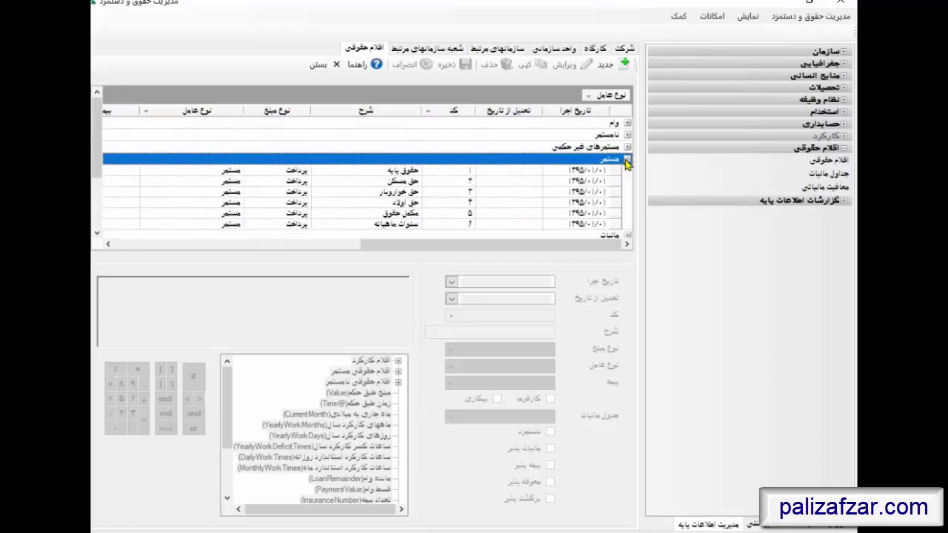
{"action": "left_click", "coordinate": [412, 171]}
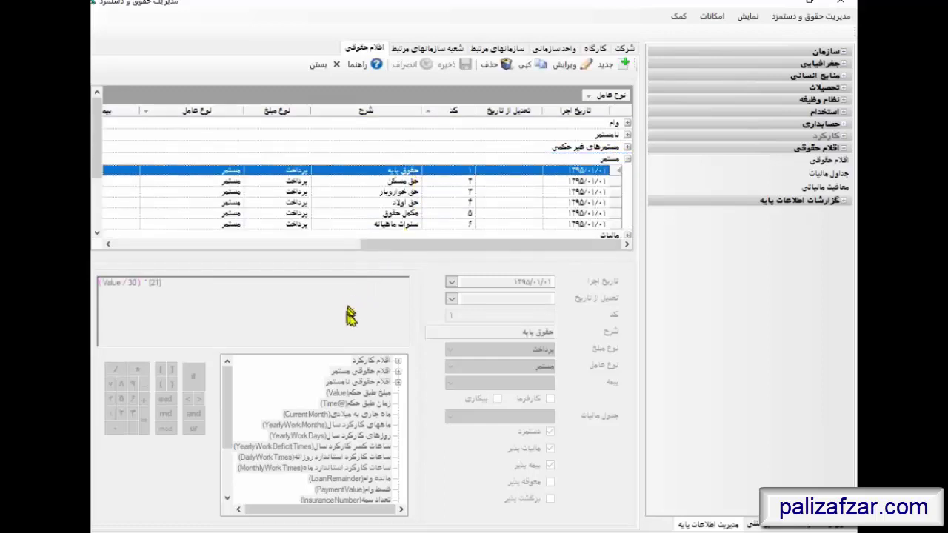
{"action": "left_click", "coordinate": [409, 182]}
{"action": "left_click", "coordinate": [409, 192]}
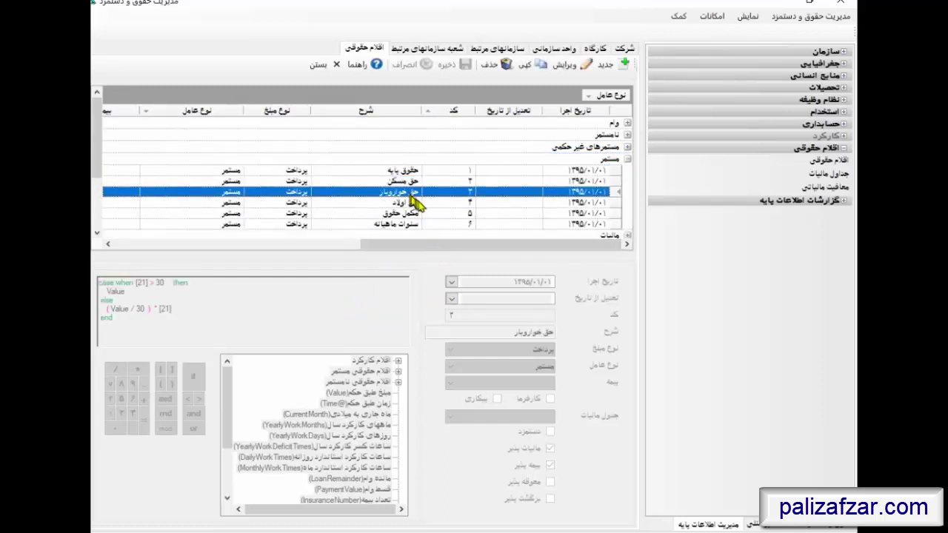
{"action": "left_click", "coordinate": [411, 202]}
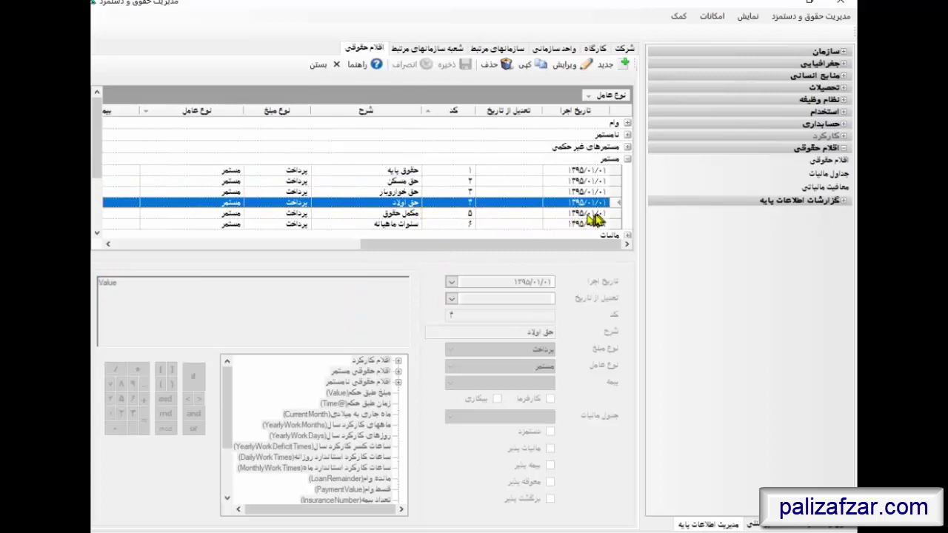
{"action": "left_click", "coordinate": [483, 214]}
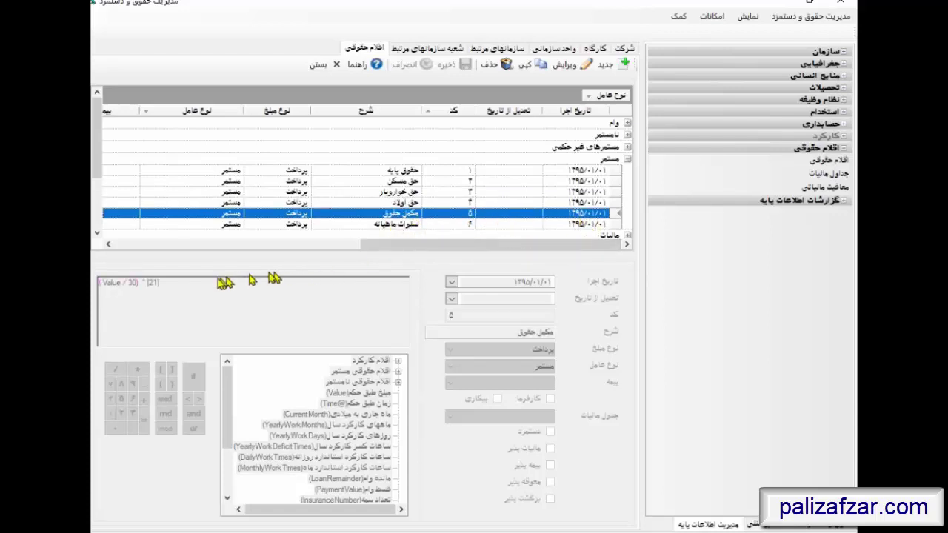
Compare the wage, tax and insurance flags of حقوق پایه and مکمل حقوق, checking حقوق پایه in edit mode without saving
{"action": "left_click", "coordinate": [392, 175]}
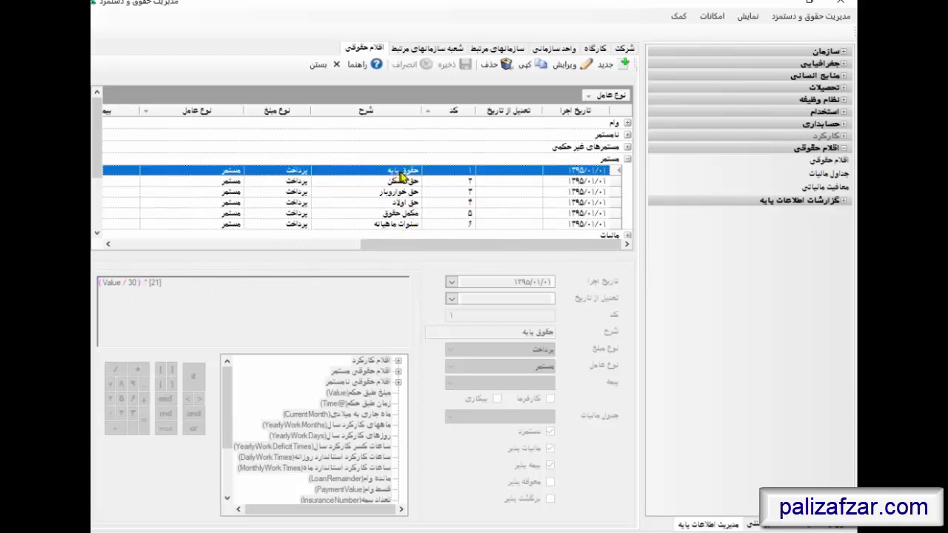
{"action": "left_click", "coordinate": [426, 213]}
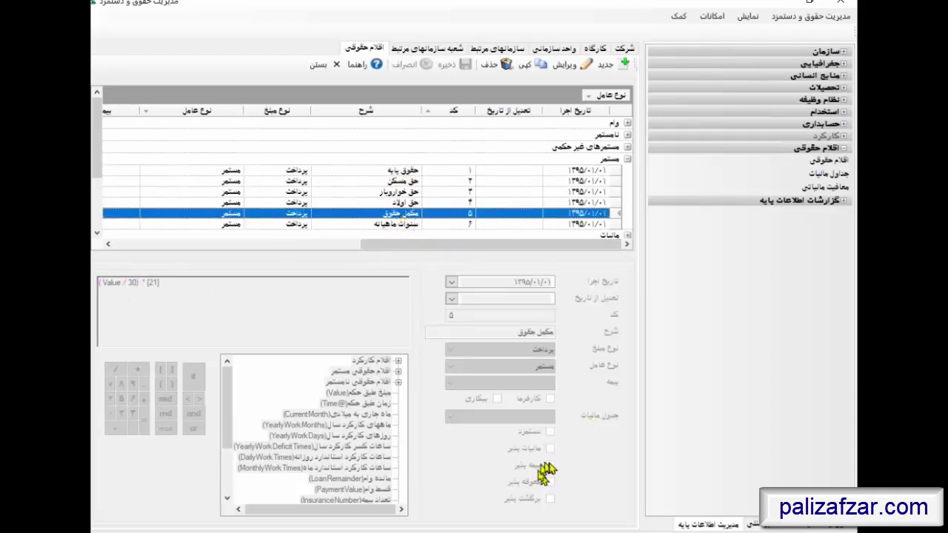
{"action": "left_click", "coordinate": [411, 171]}
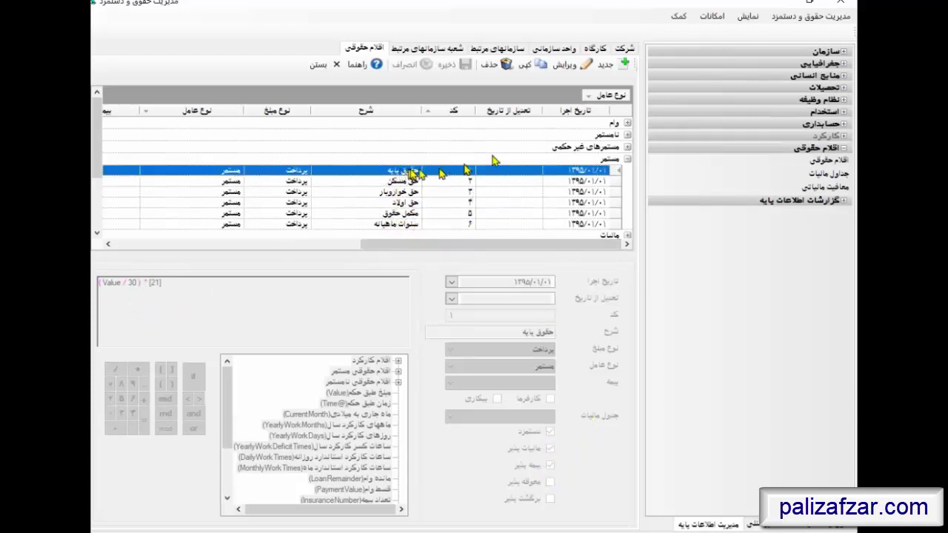
{"action": "left_click", "coordinate": [567, 64]}
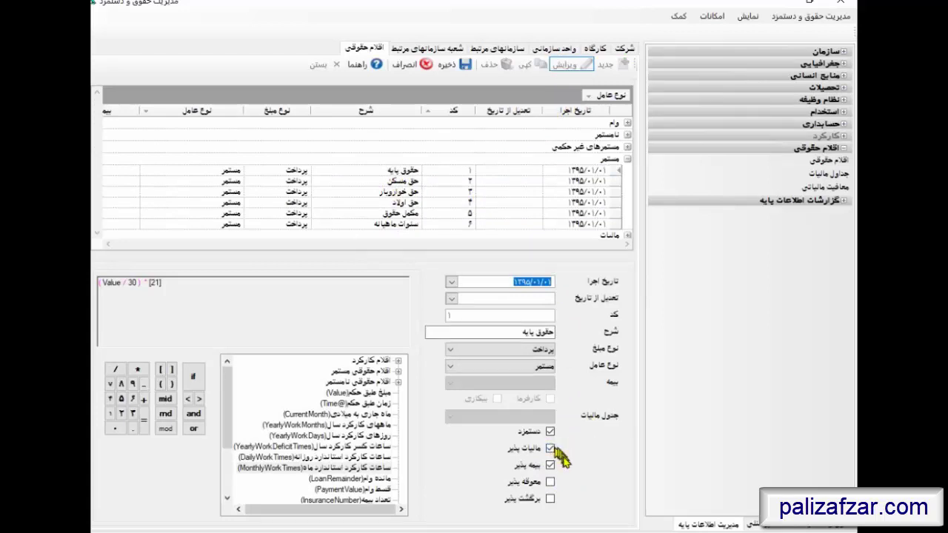
{"action": "left_click", "coordinate": [426, 65]}
Examine the formulas and tax and insurance flags of حق مسکن, حق خواروبار, مکمل حقوق and سنوات ماهیانه
{"action": "left_click", "coordinate": [406, 182]}
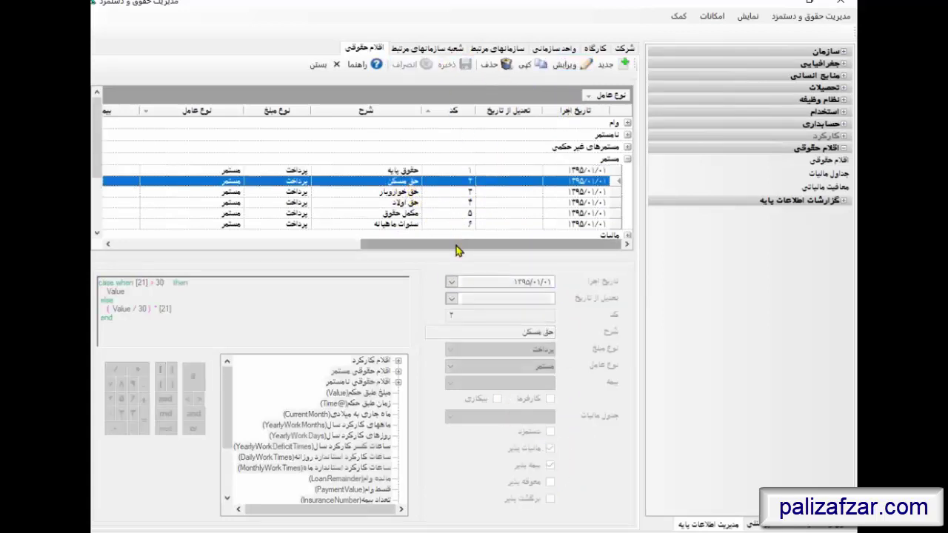
{"action": "left_click", "coordinate": [398, 196]}
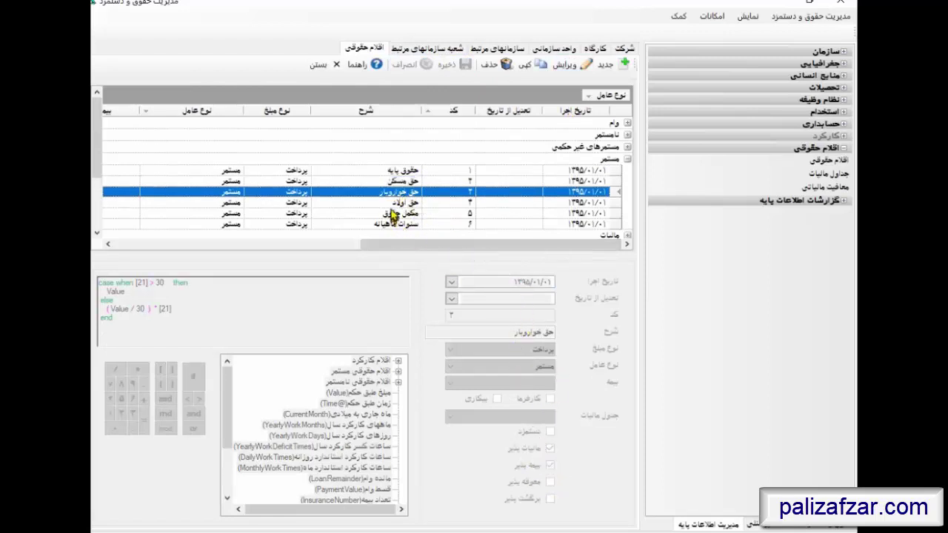
{"action": "left_click", "coordinate": [395, 215]}
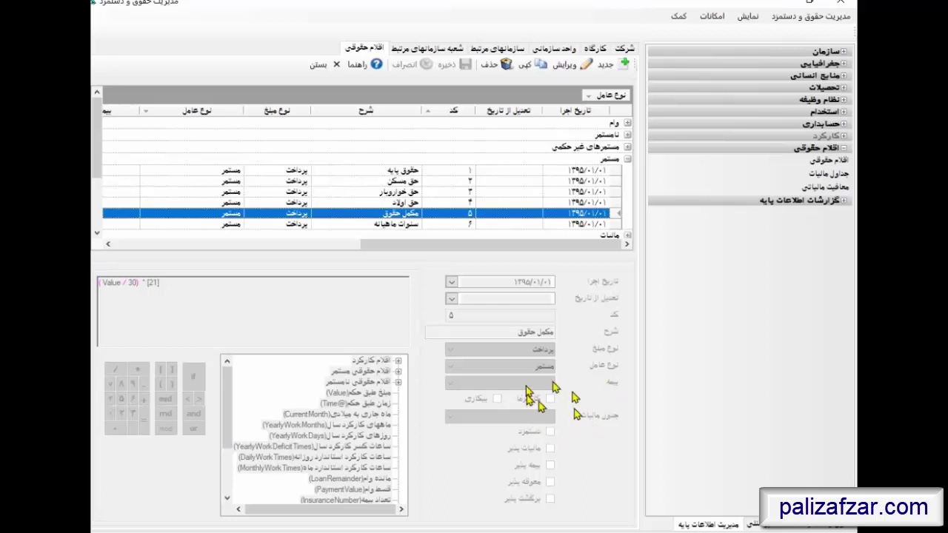
{"action": "left_click", "coordinate": [405, 226]}
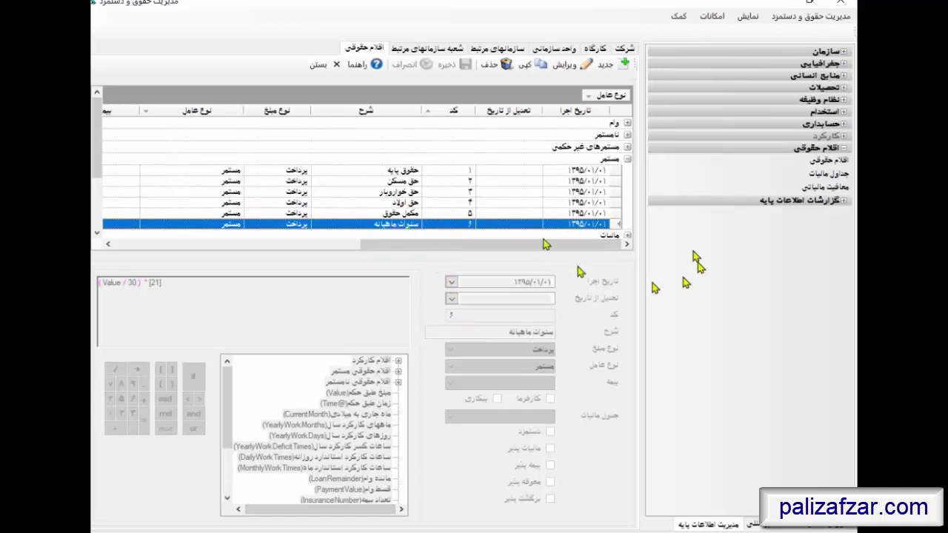
Start a new salary item from the مستمر group and go over its code and description fields
{"action": "left_click", "coordinate": [627, 160]}
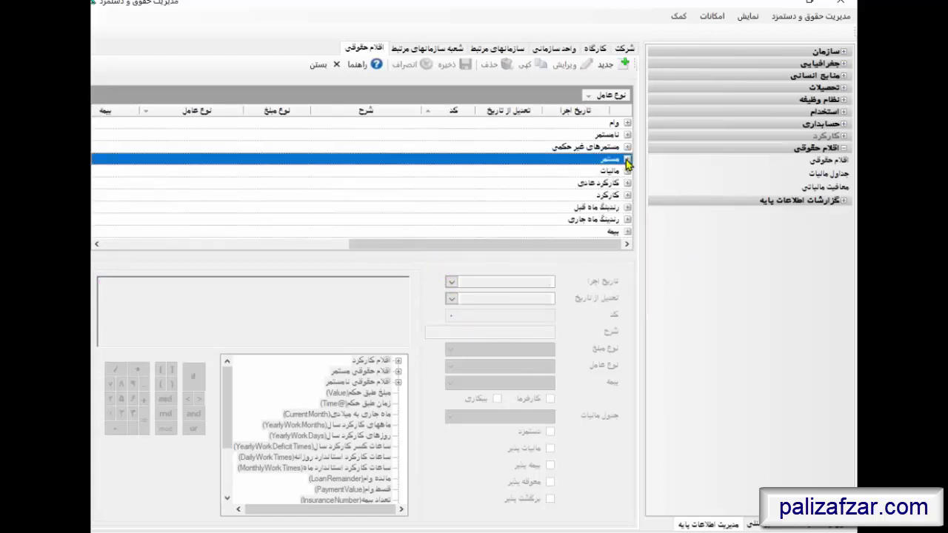
{"action": "left_click", "coordinate": [627, 161]}
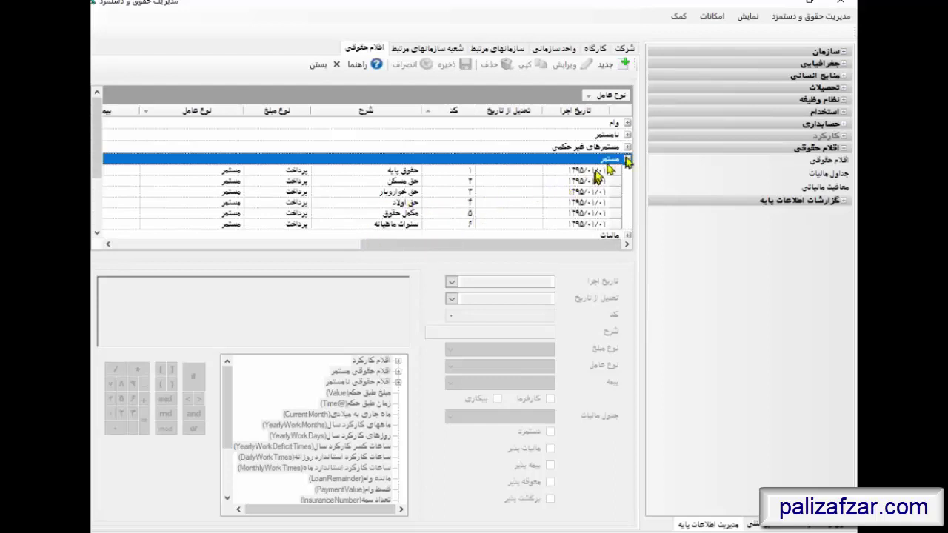
{"action": "left_click", "coordinate": [606, 64]}
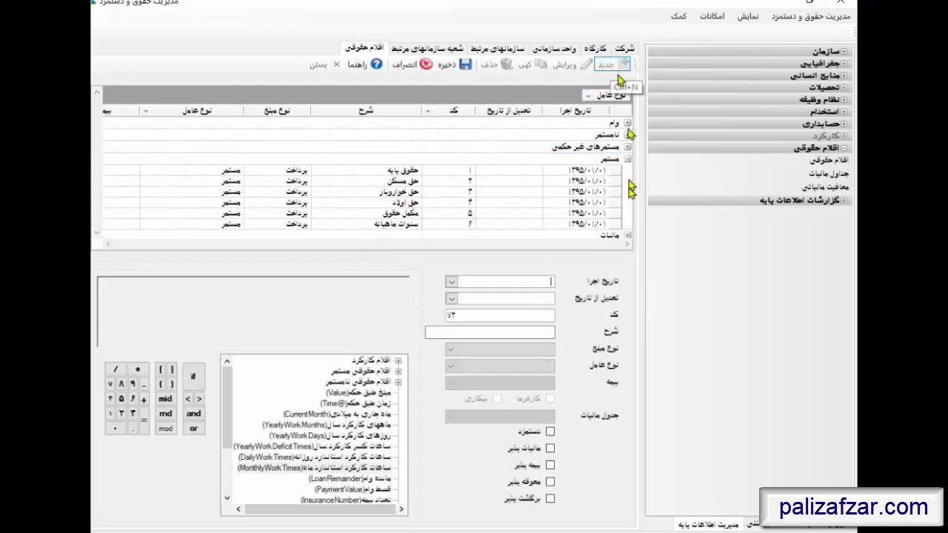
{"action": "left_click", "coordinate": [480, 315]}
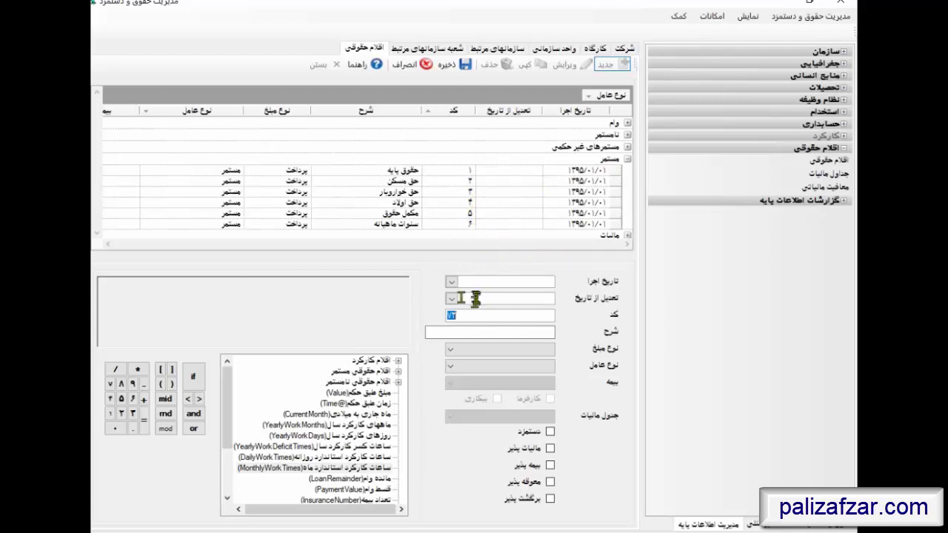
{"action": "left_click_drag", "start_coordinate": [464, 316], "coordinate": [434, 314]}
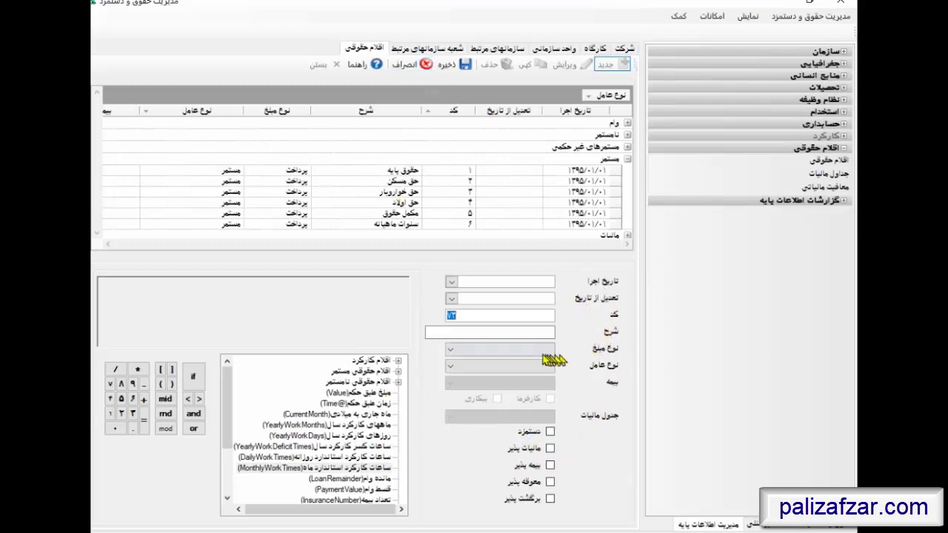
{"action": "left_click", "coordinate": [529, 329]}
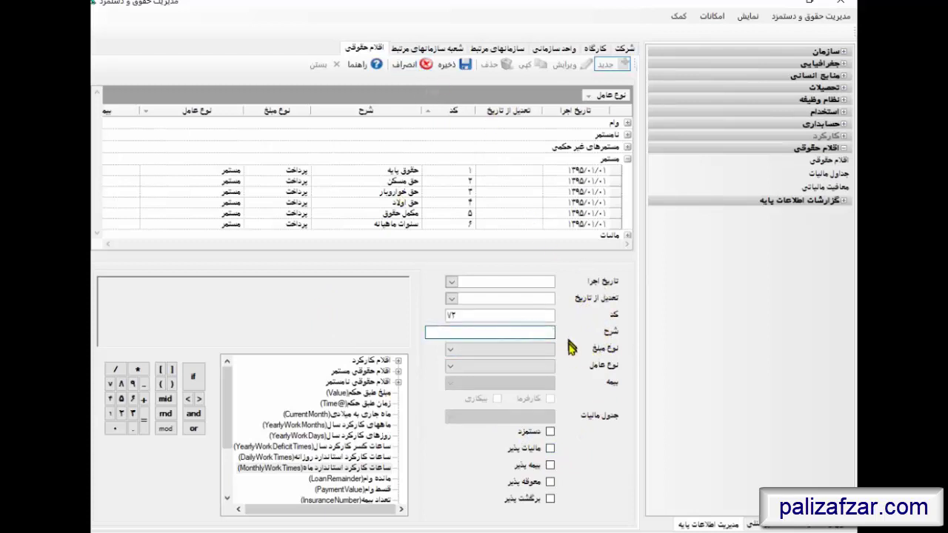
Set the draft item's amount type to پرداخت and look through the factor type (نوع عامل) options
{"action": "left_click", "coordinate": [545, 350]}
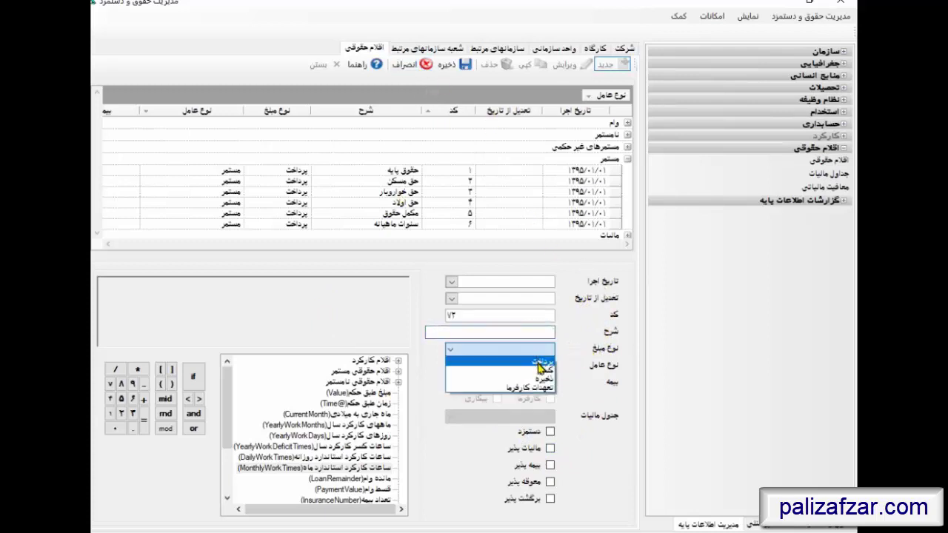
{"action": "left_click", "coordinate": [543, 361]}
{"action": "left_click", "coordinate": [547, 367]}
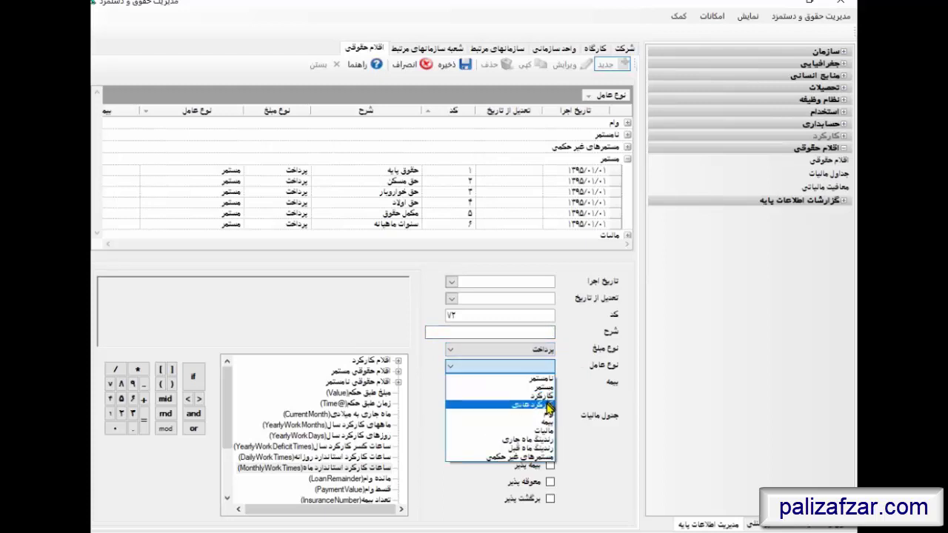
{"action": "left_click", "coordinate": [524, 363]}
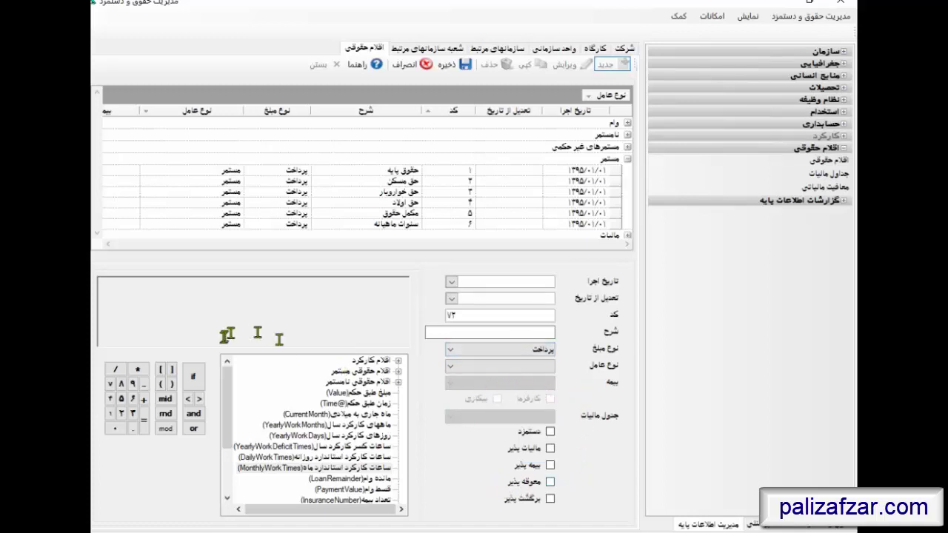
Insert the decree amount variable (Value) into the draft item's formula, and discard the new item
{"action": "left_click", "coordinate": [367, 437]}
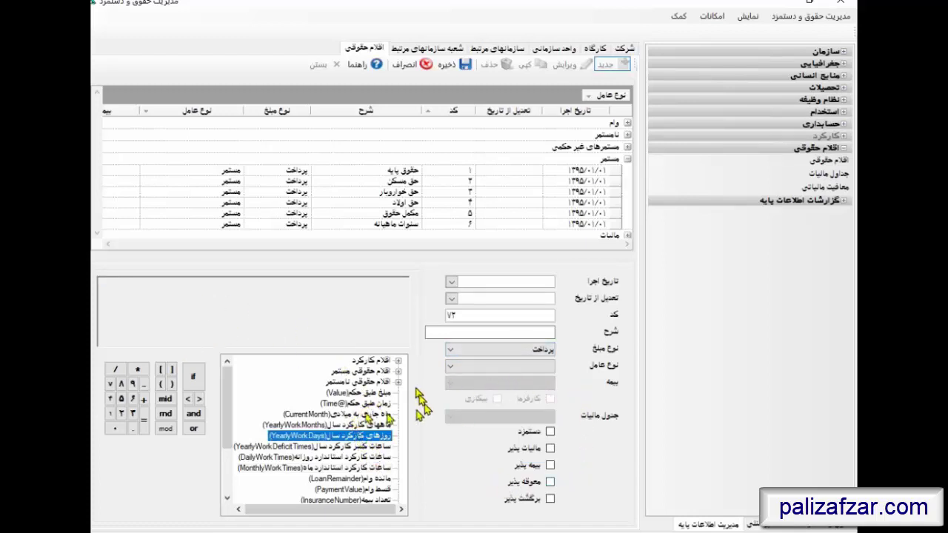
{"action": "left_click", "coordinate": [377, 394]}
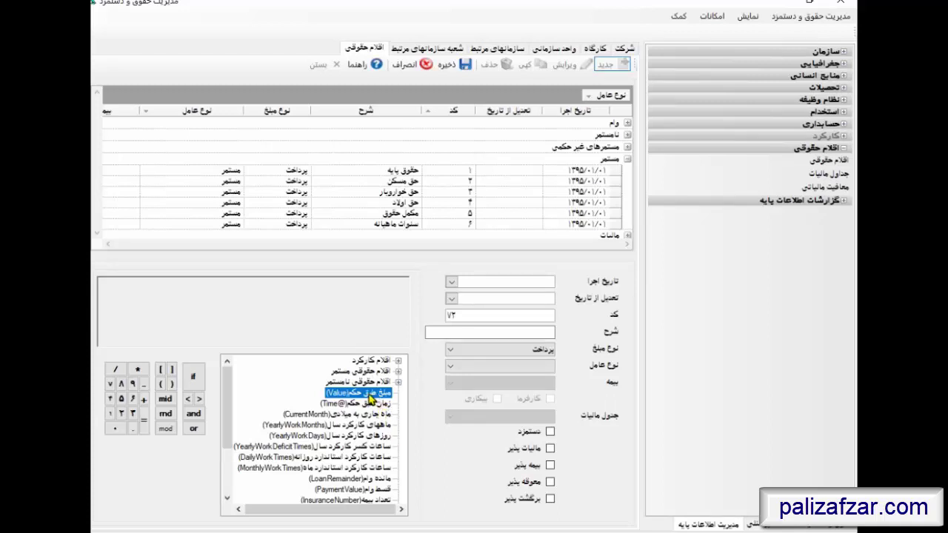
{"action": "double_click", "coordinate": [369, 395]}
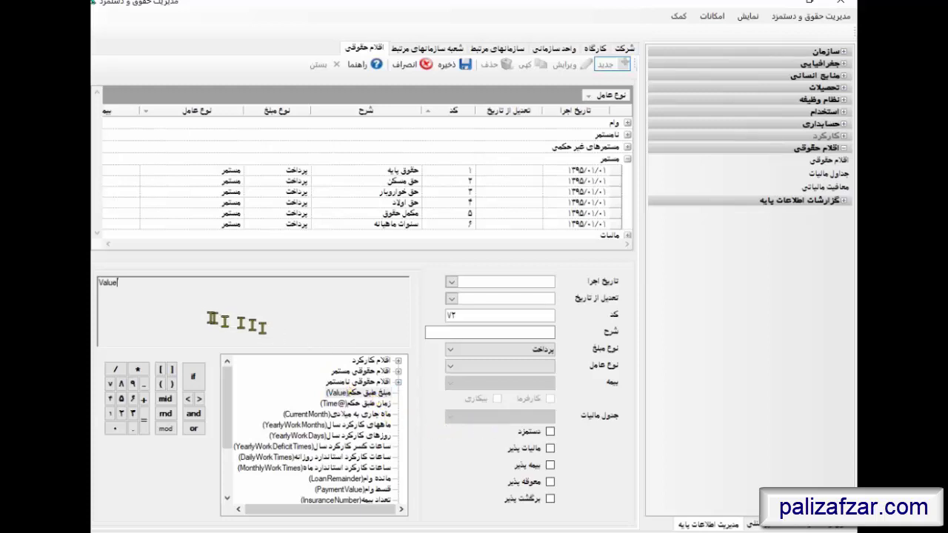
{"action": "double_click", "coordinate": [185, 310]}
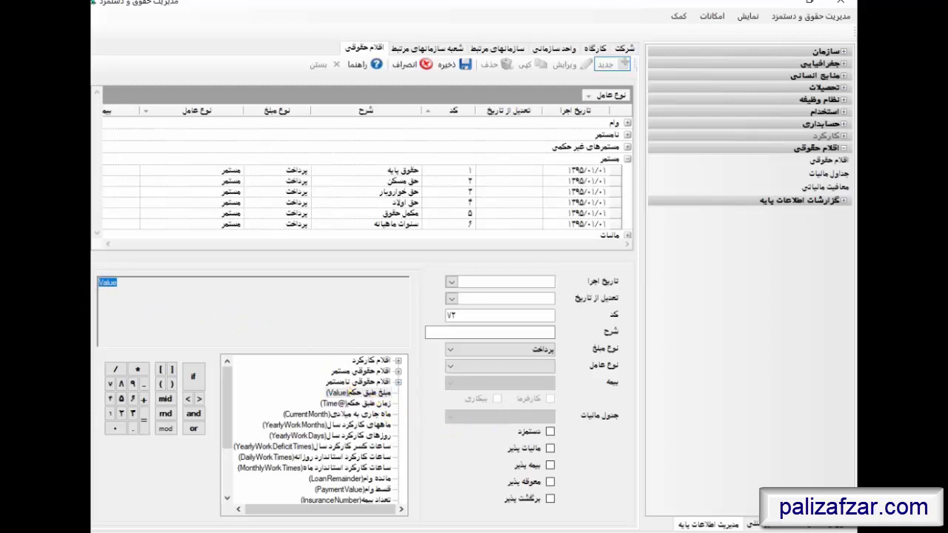
{"action": "left_click", "coordinate": [406, 65]}
Examine each part of the حقوق پایه formula in edit mode, and cancel the edit
{"action": "left_click", "coordinate": [404, 171]}
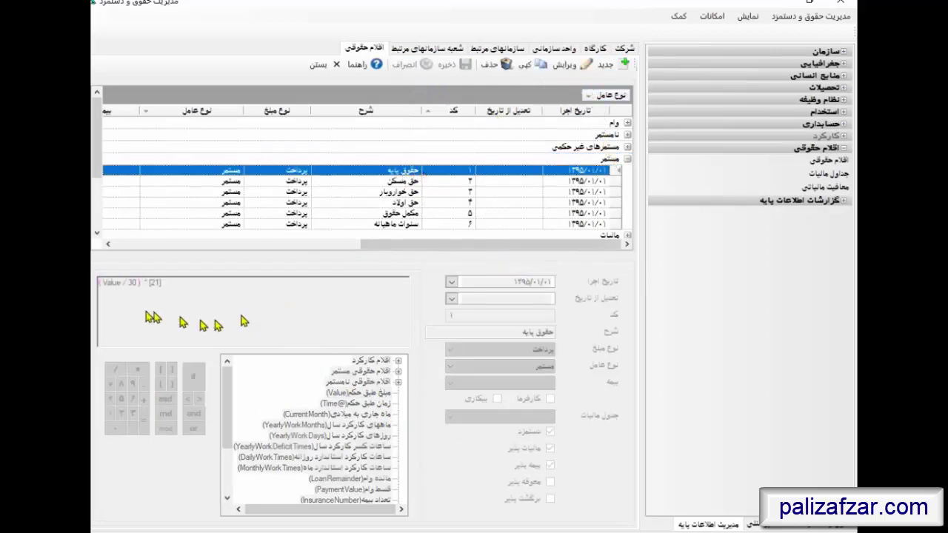
{"action": "left_click", "coordinate": [574, 65]}
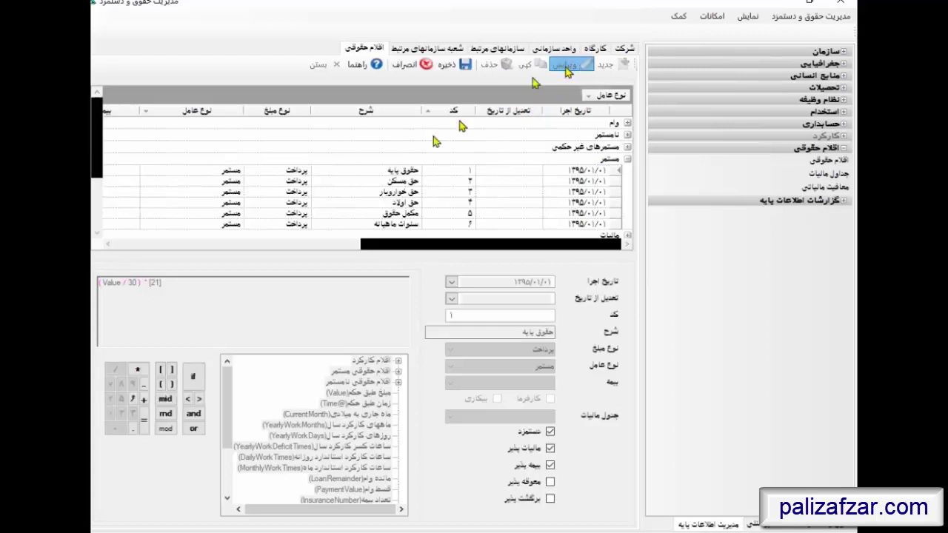
{"action": "left_click", "coordinate": [132, 284]}
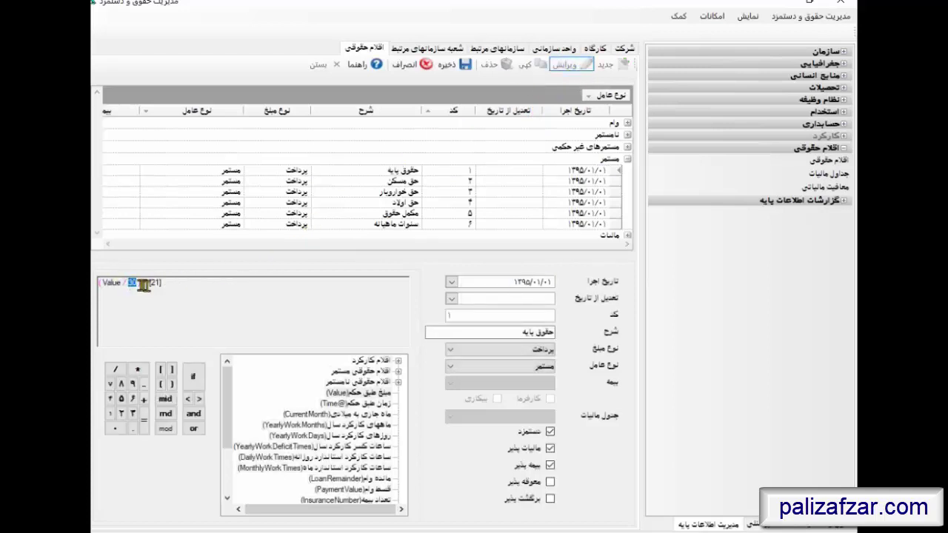
{"action": "double_click", "coordinate": [156, 283]}
{"action": "left_click", "coordinate": [199, 305]}
{"action": "left_click_drag", "start_coordinate": [163, 283], "coordinate": [148, 288]}
{"action": "left_click", "coordinate": [176, 289]}
{"action": "left_click_drag", "start_coordinate": [175, 289], "coordinate": [101, 291]}
{"action": "left_click", "coordinate": [211, 330]}
{"action": "left_click", "coordinate": [424, 66]}
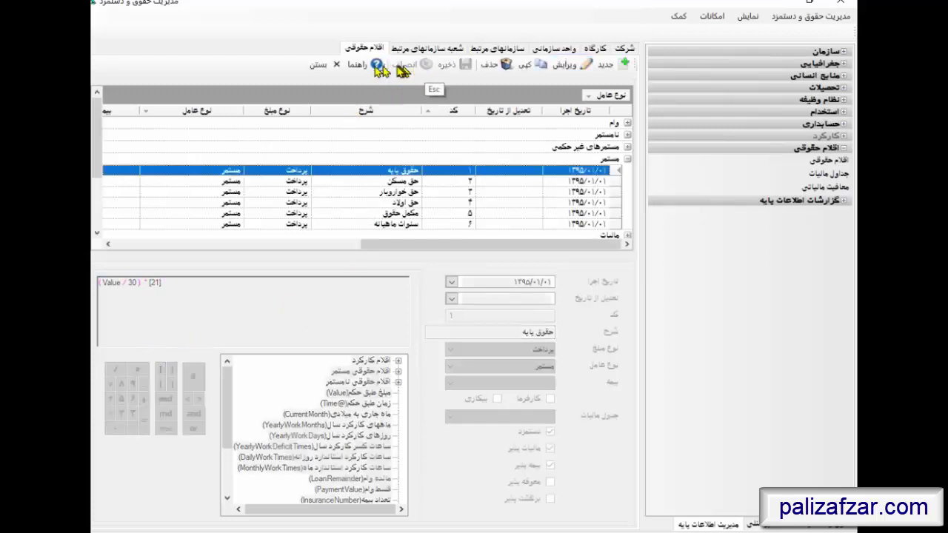
Close all open base data forms, from اقلام حقوقی through شعبه سازمانهای مرتبط
{"action": "left_click", "coordinate": [328, 65]}
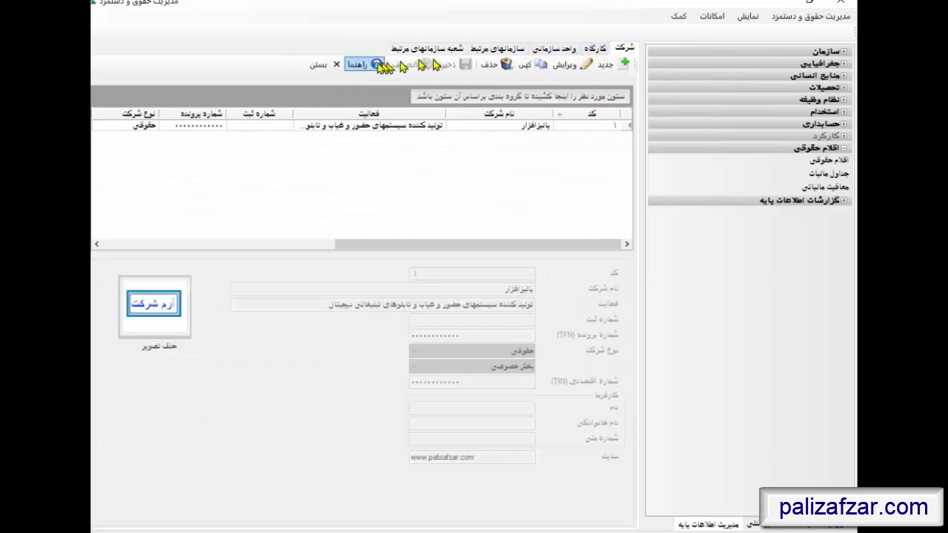
{"action": "left_click", "coordinate": [319, 65]}
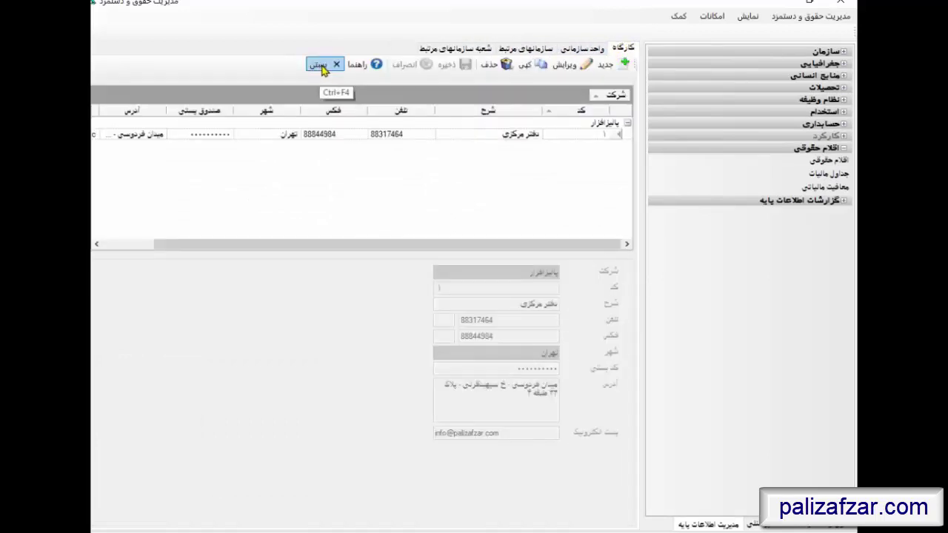
{"action": "left_click", "coordinate": [319, 65]}
{"action": "left_click", "coordinate": [319, 65]}
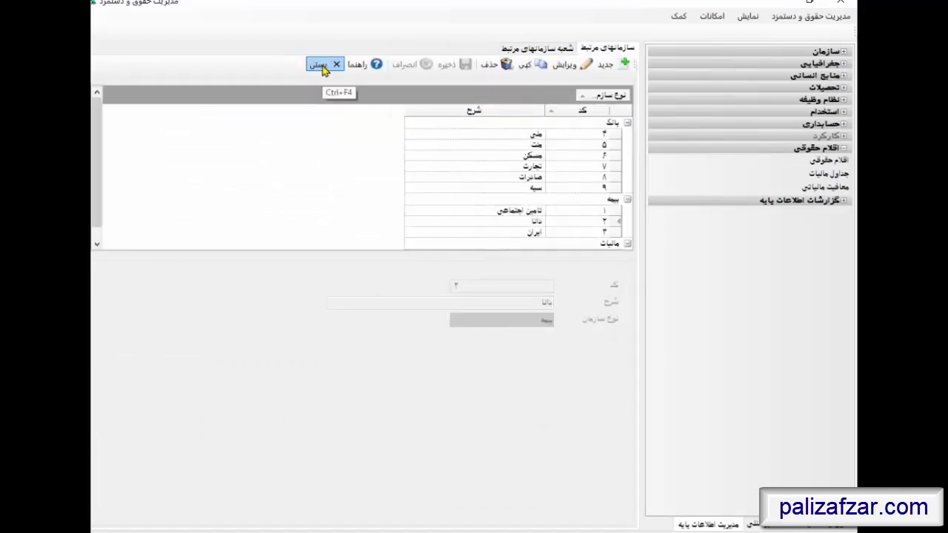
{"action": "left_click", "coordinate": [322, 65]}
{"action": "left_click", "coordinate": [322, 67]}
Switch from base data to the personnel section and open the identity information form (اطلاعات شناسنامه ای) under پرسنل
{"action": "left_click", "coordinate": [848, 174]}
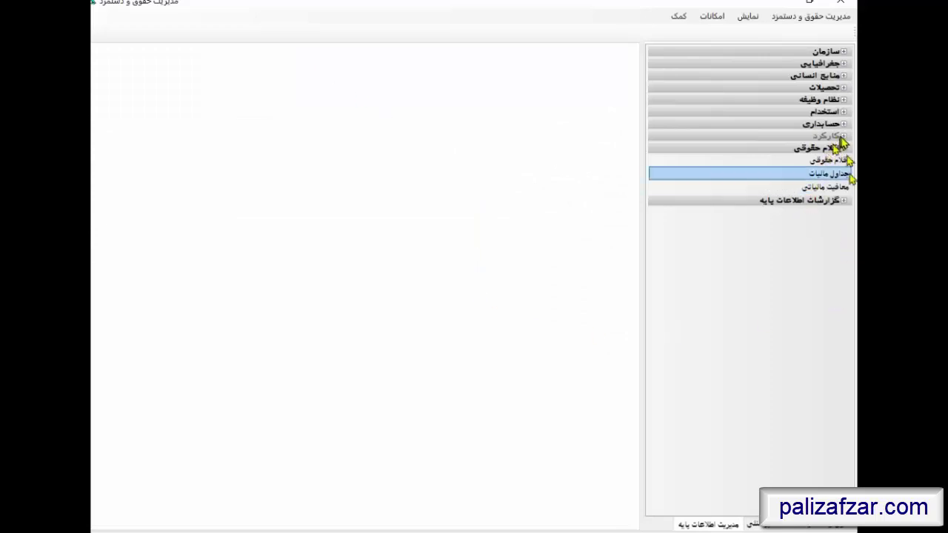
{"action": "left_click", "coordinate": [845, 149]}
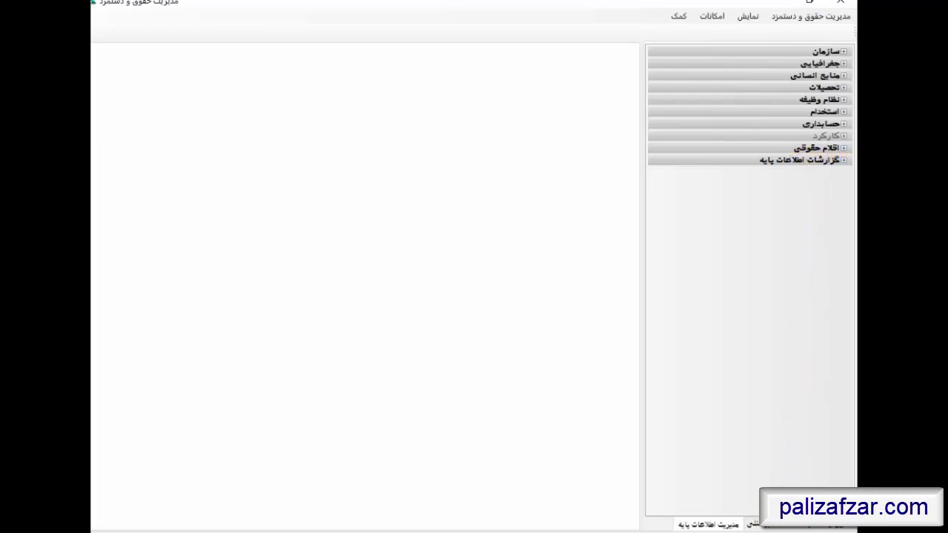
{"action": "left_click", "coordinate": [770, 527]}
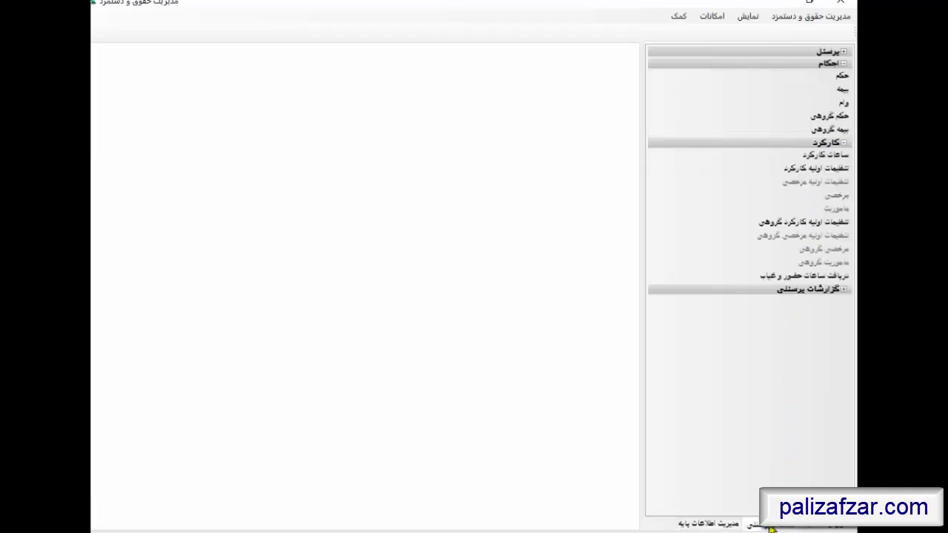
{"action": "left_click", "coordinate": [844, 65]}
{"action": "left_click", "coordinate": [844, 75]}
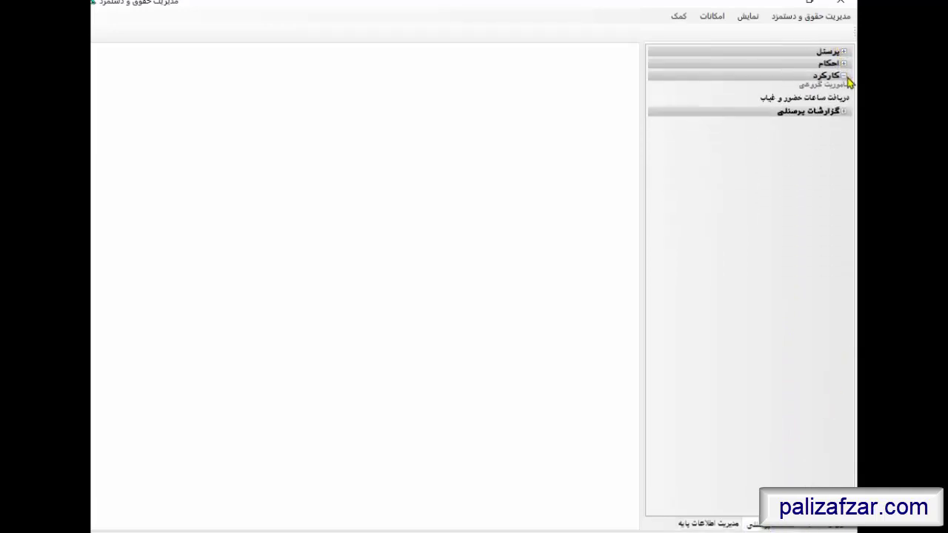
{"action": "left_click", "coordinate": [823, 55]}
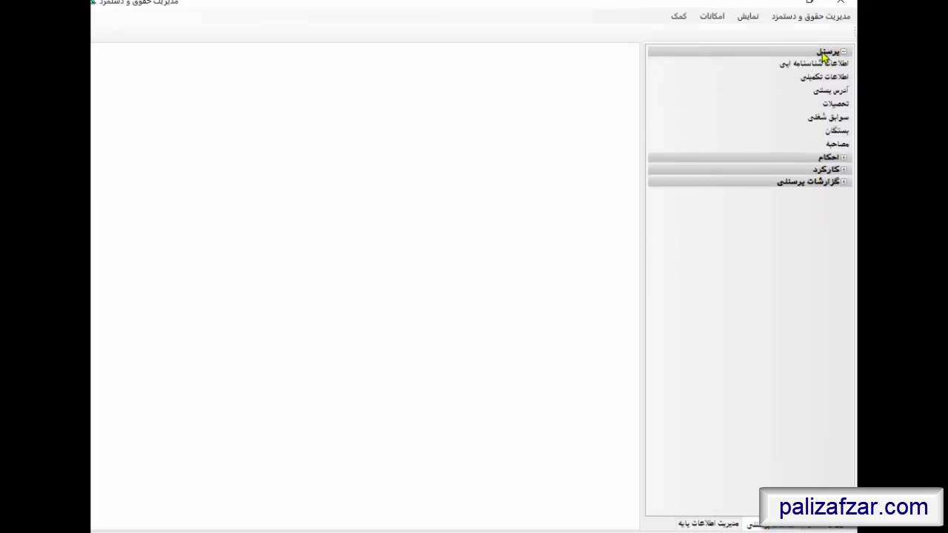
{"action": "left_click", "coordinate": [826, 64]}
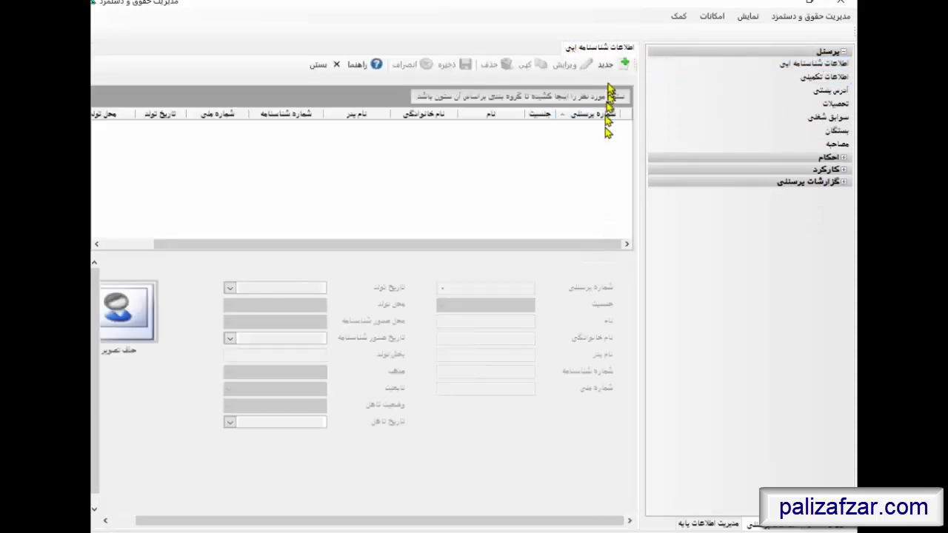
Start a new personnel record and try saving it blank to check which fields are mandatory
{"action": "left_click", "coordinate": [613, 67]}
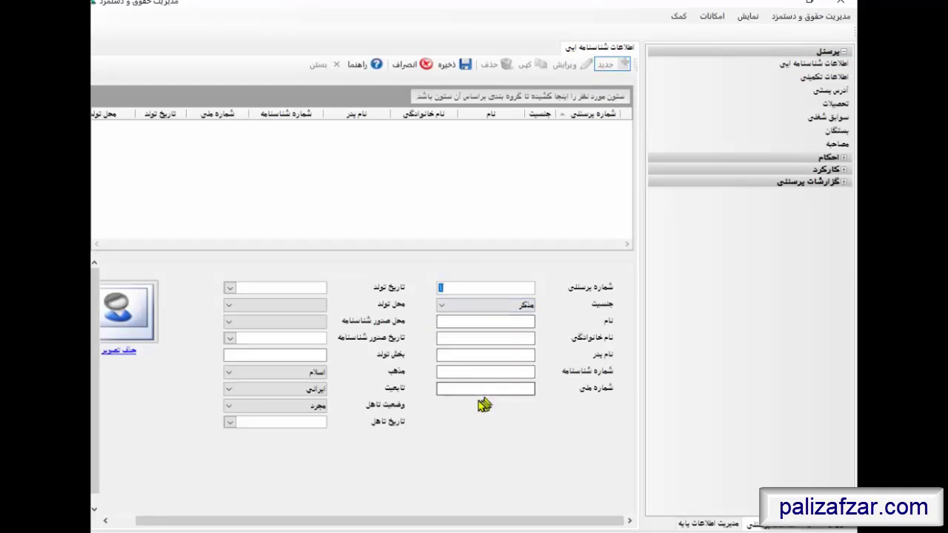
{"action": "left_click", "coordinate": [458, 65]}
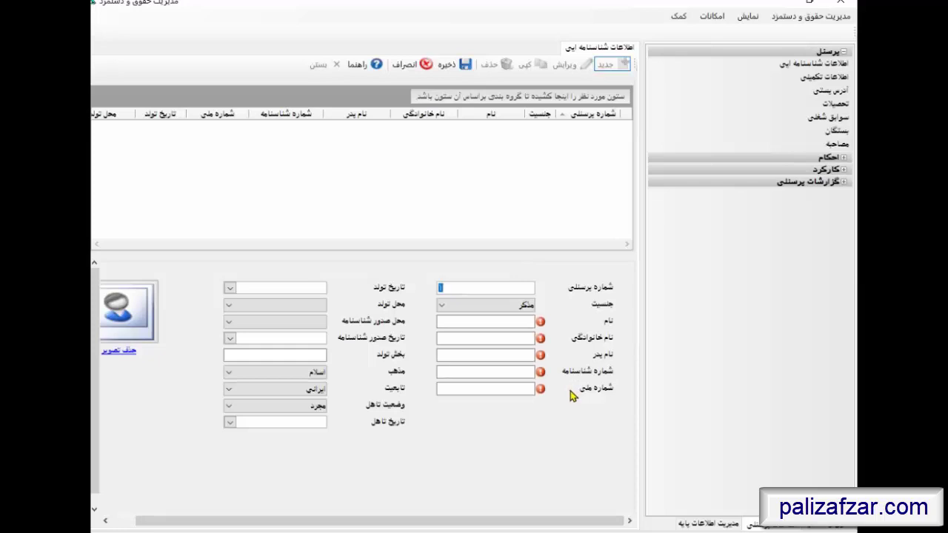
{"action": "mouse_move", "coordinate": [546, 371]}
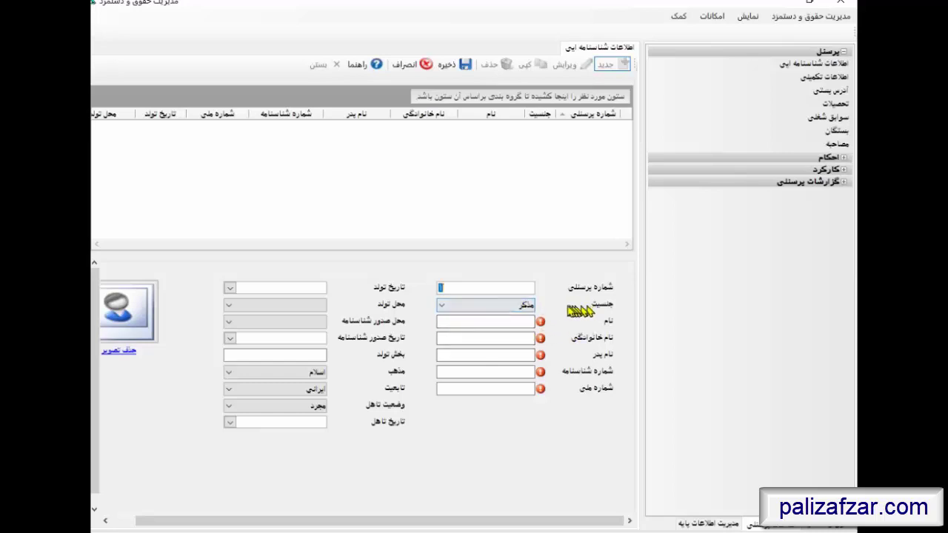
Keep the gender as مذکر, enter تست as first name, surname and father's name, and fill in the birth certificate number
{"action": "left_click", "coordinate": [518, 307]}
{"action": "left_click", "coordinate": [519, 307]}
{"action": "left_click", "coordinate": [515, 306]}
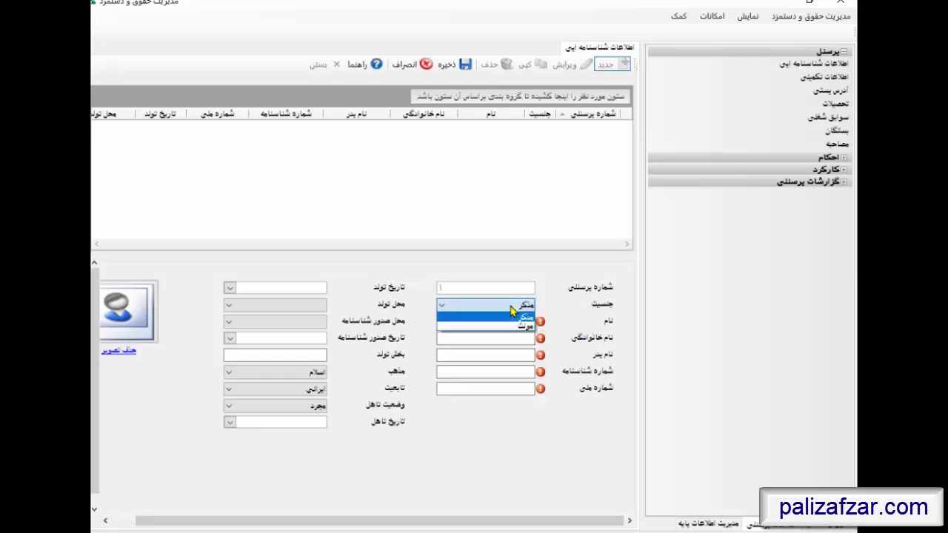
{"action": "left_click", "coordinate": [512, 314]}
{"action": "left_click", "coordinate": [512, 322]}
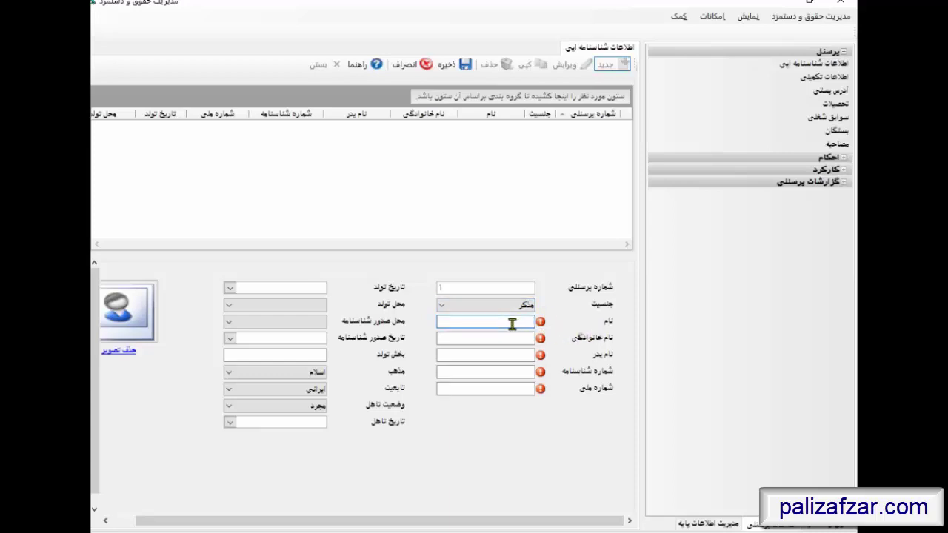
{"action": "key", "text": "Tab"}
{"action": "type", "text": "ت"}
{"action": "left_click", "coordinate": [533, 371]}
Fill in the employee's full national ID number and save the personnel record
{"action": "left_click", "coordinate": [498, 393]}
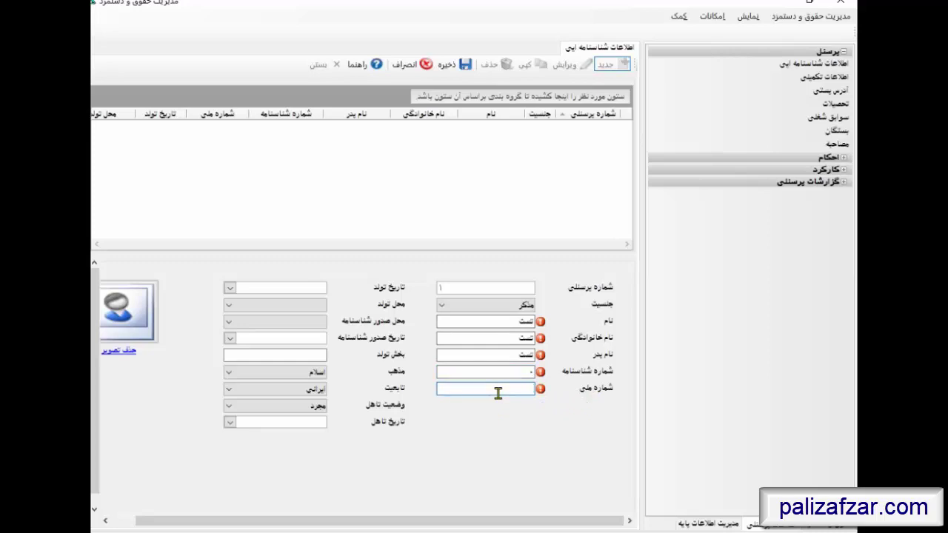
{"action": "left_click", "coordinate": [449, 74]}
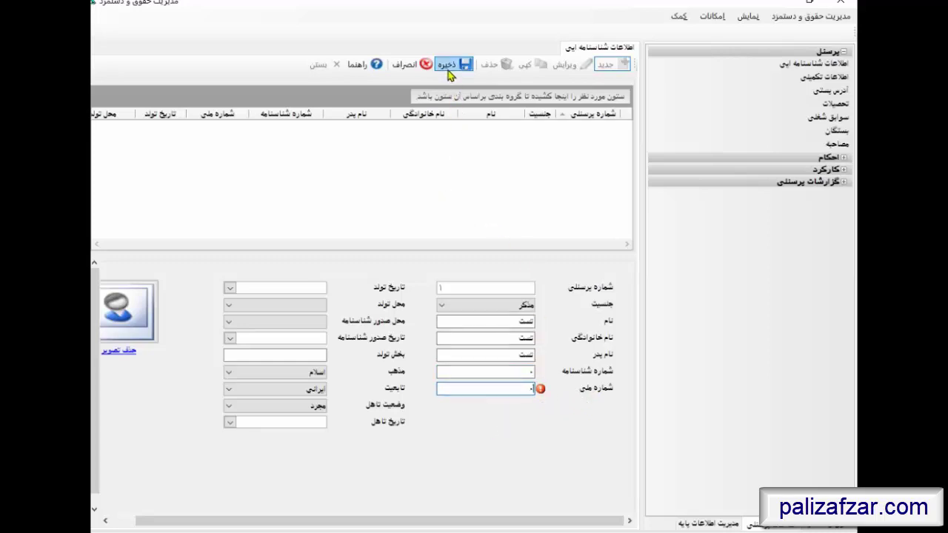
{"action": "left_click", "coordinate": [512, 389]}
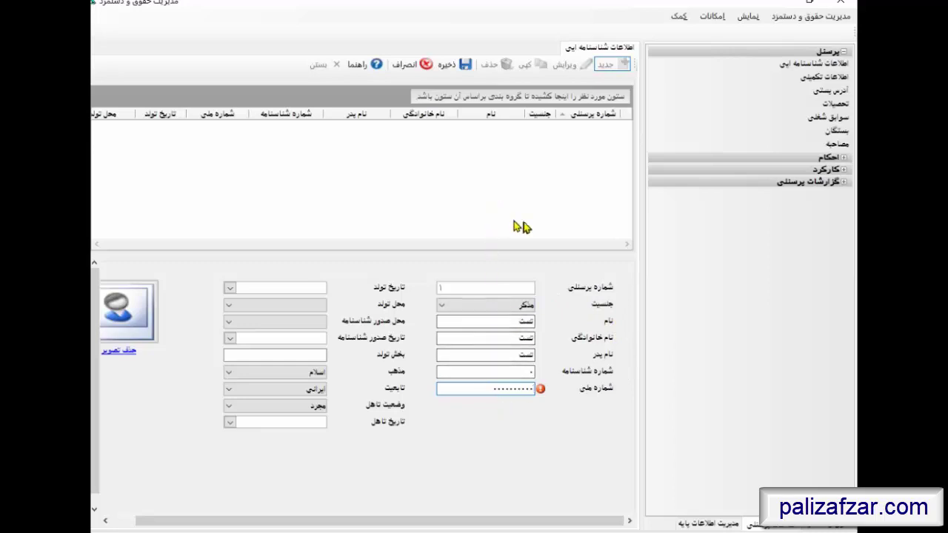
{"action": "left_click", "coordinate": [456, 67]}
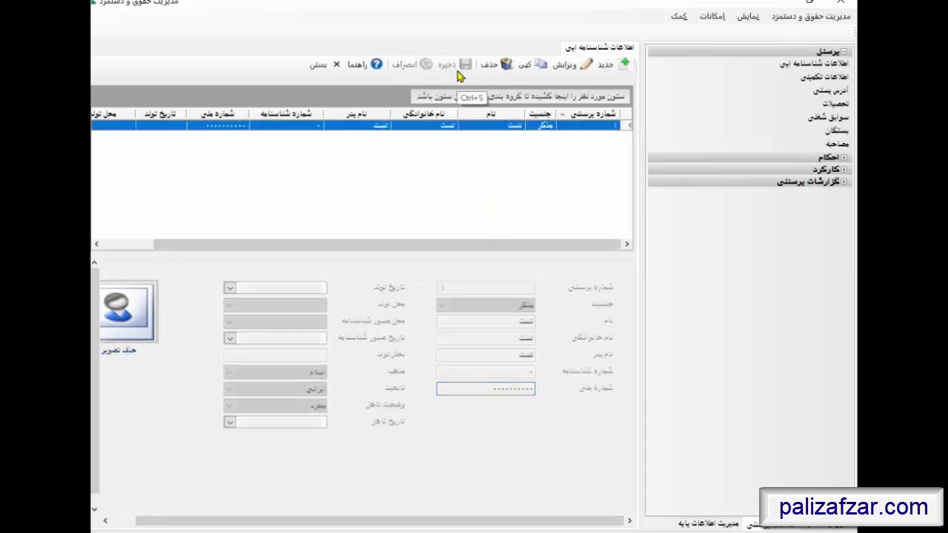
Leave the پرسنل group and open the حکم form under احکام
{"action": "left_click", "coordinate": [850, 91]}
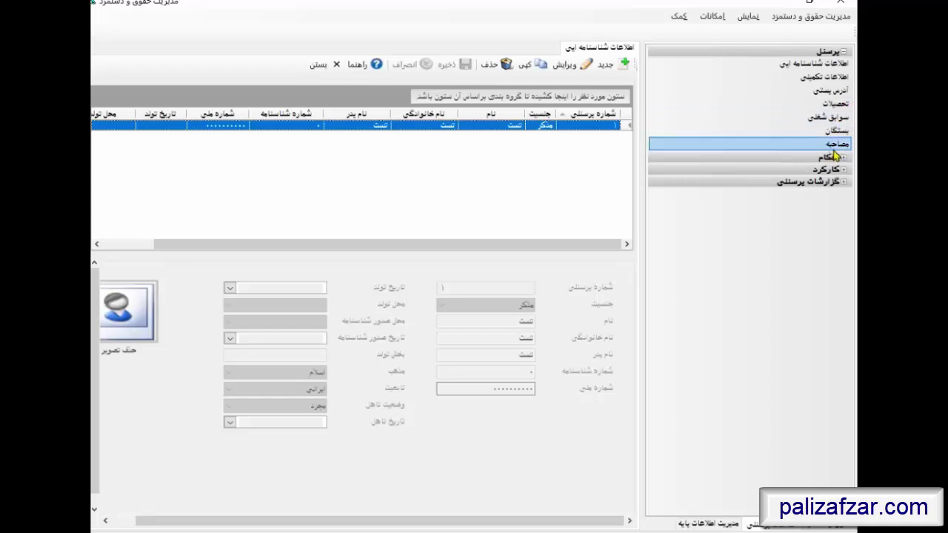
{"action": "left_click", "coordinate": [837, 52]}
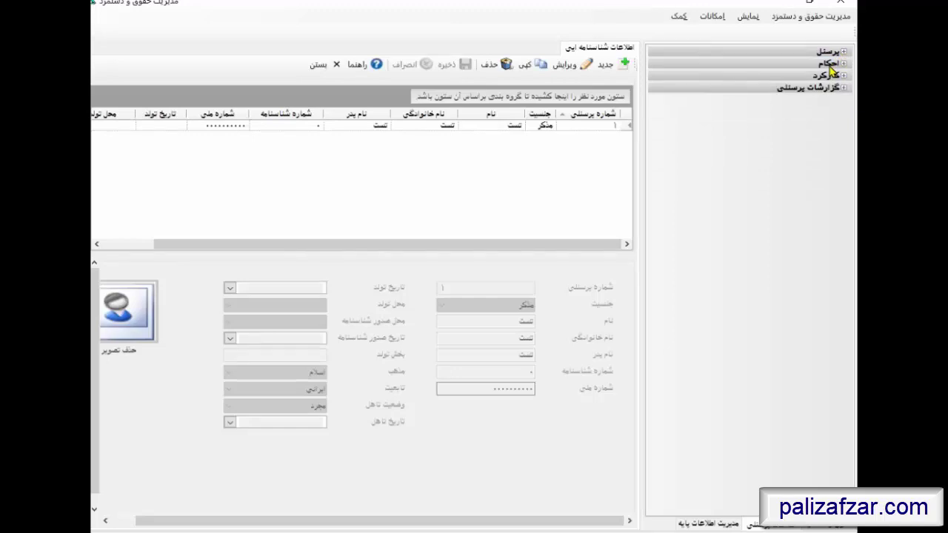
{"action": "left_click", "coordinate": [831, 64]}
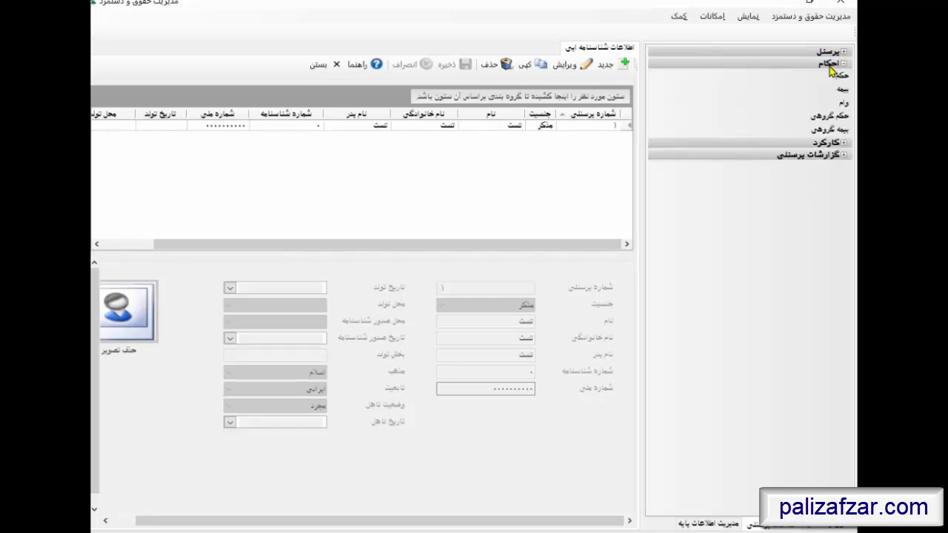
{"action": "left_click", "coordinate": [834, 75]}
{"action": "left_click", "coordinate": [828, 79]}
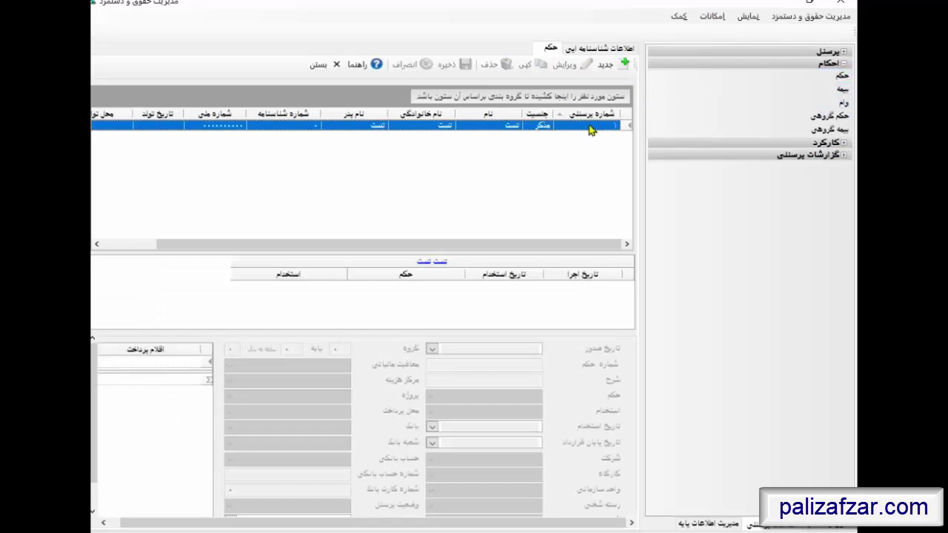
Start a new decree for the test employee and try saving it blank to check which fields are mandatory
{"action": "left_click", "coordinate": [613, 72]}
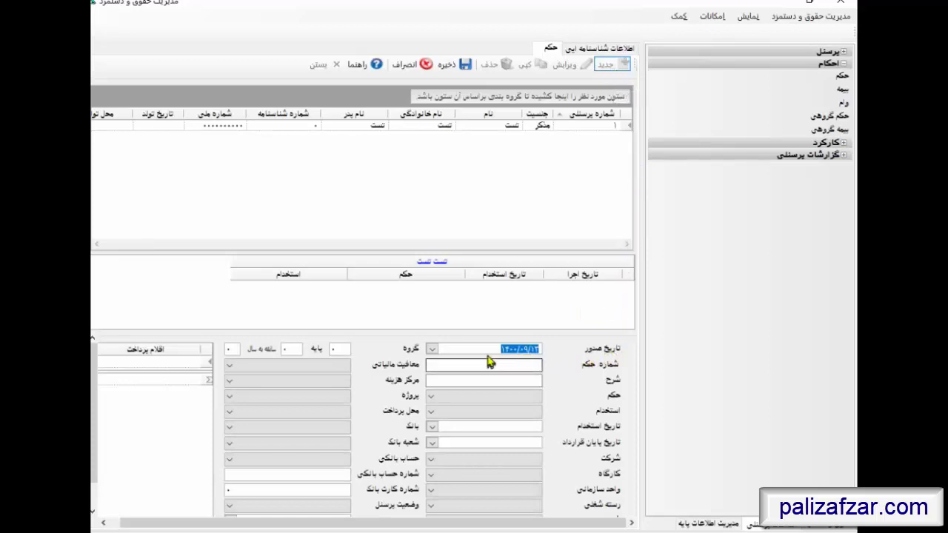
{"action": "left_click", "coordinate": [451, 67]}
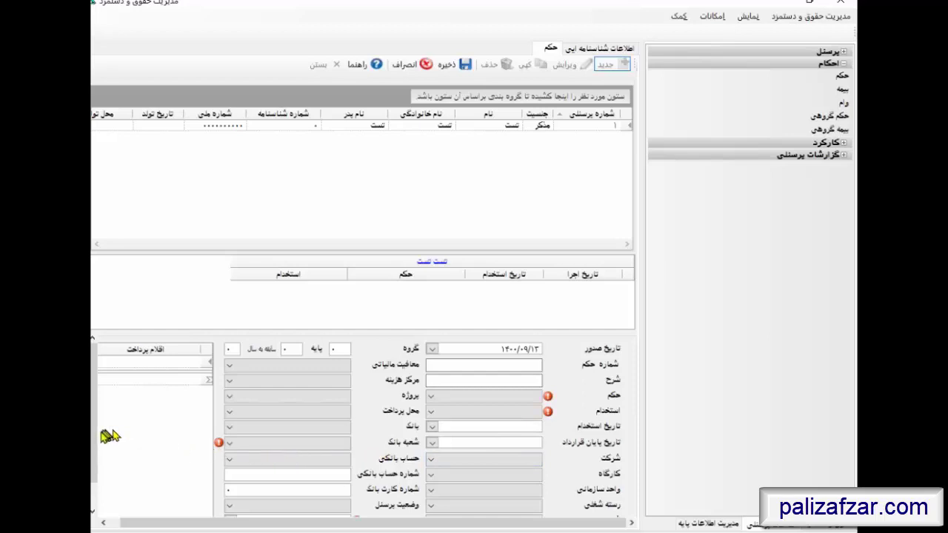
Set the decree type (حکم) to استخدام and the employment type (استخدام) to قراردادی
{"action": "left_click", "coordinate": [531, 400]}
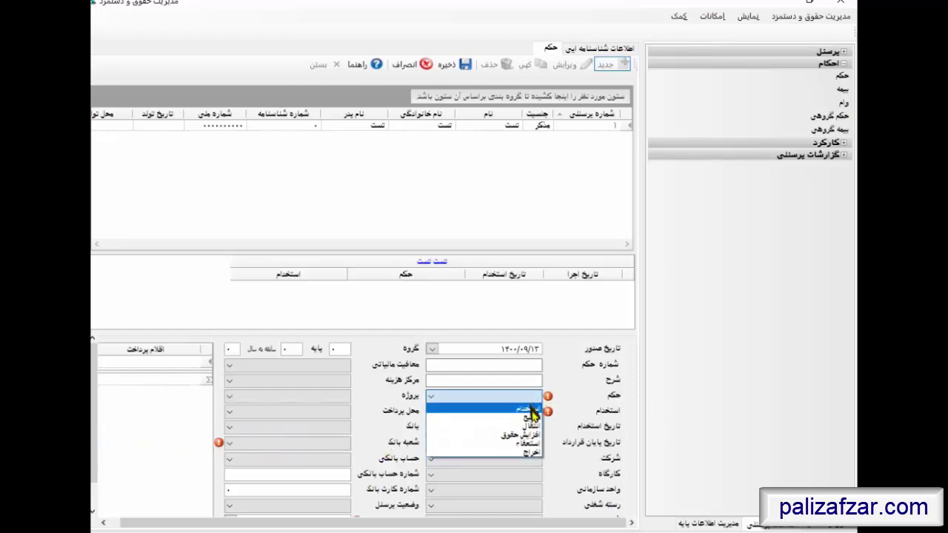
{"action": "left_click", "coordinate": [527, 409]}
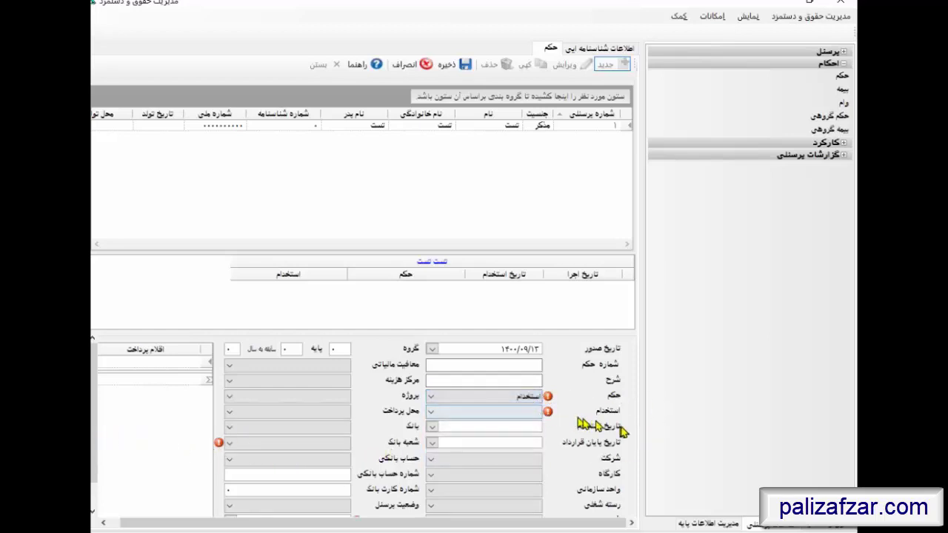
{"action": "left_click", "coordinate": [536, 413]}
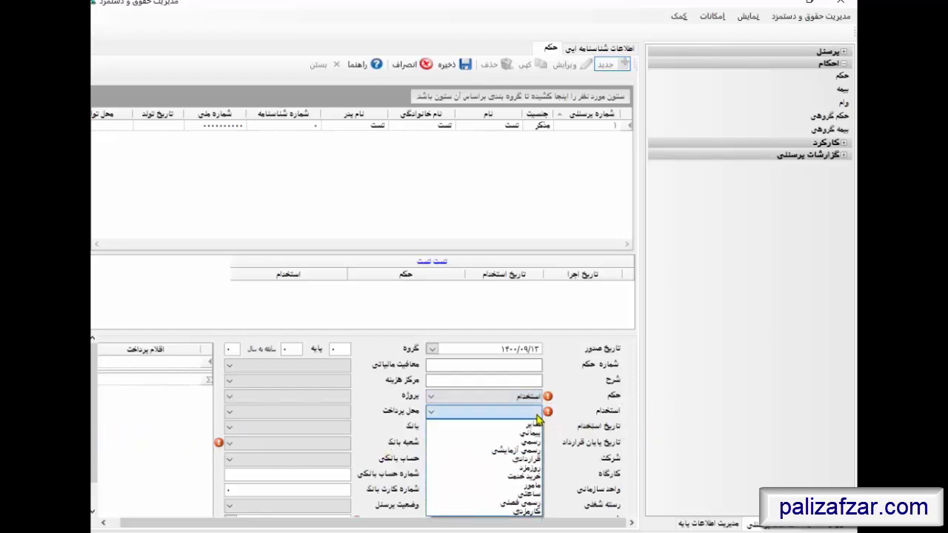
{"action": "left_click", "coordinate": [532, 460]}
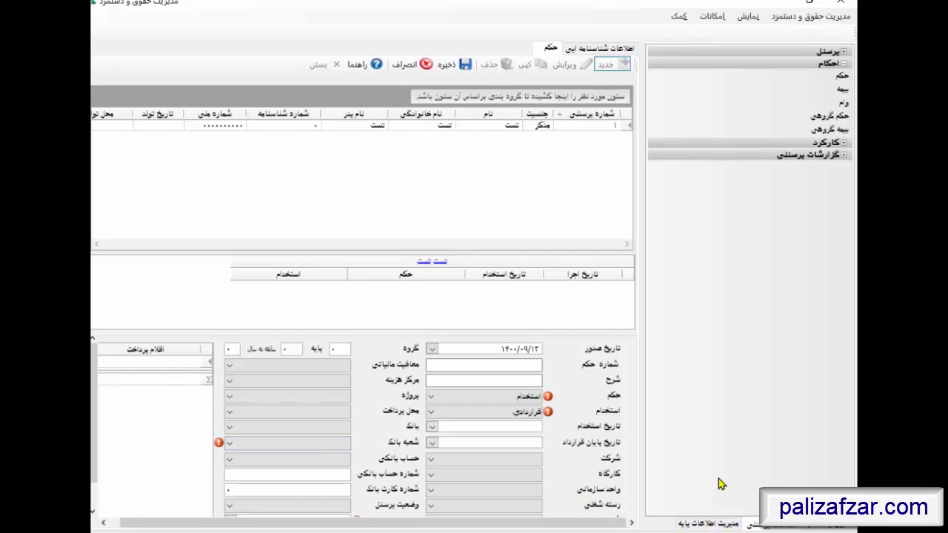
Choose پالیزافزار as the decree's company (شرکت) and دفتر مرکزی as its workshop (کارگاه)
{"action": "left_click", "coordinate": [538, 460]}
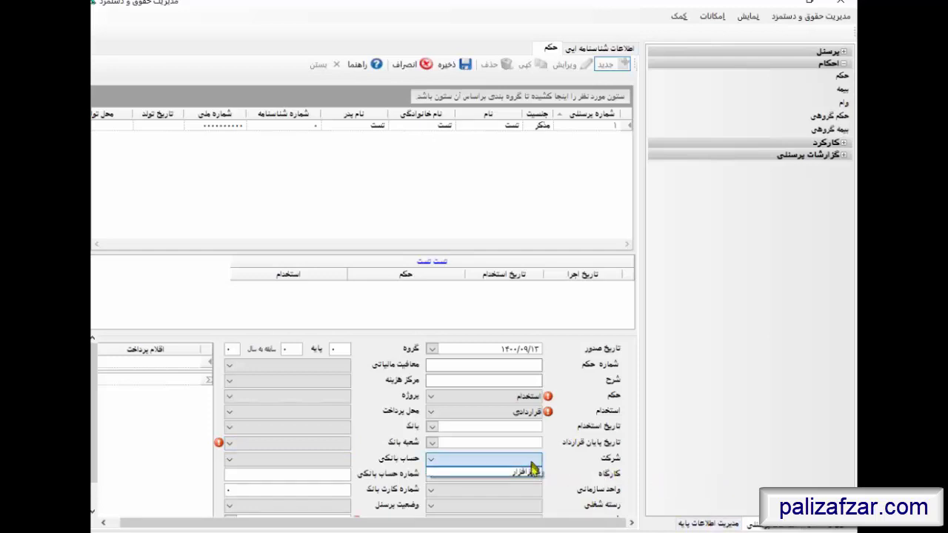
{"action": "left_click", "coordinate": [531, 474]}
{"action": "left_click", "coordinate": [527, 477]}
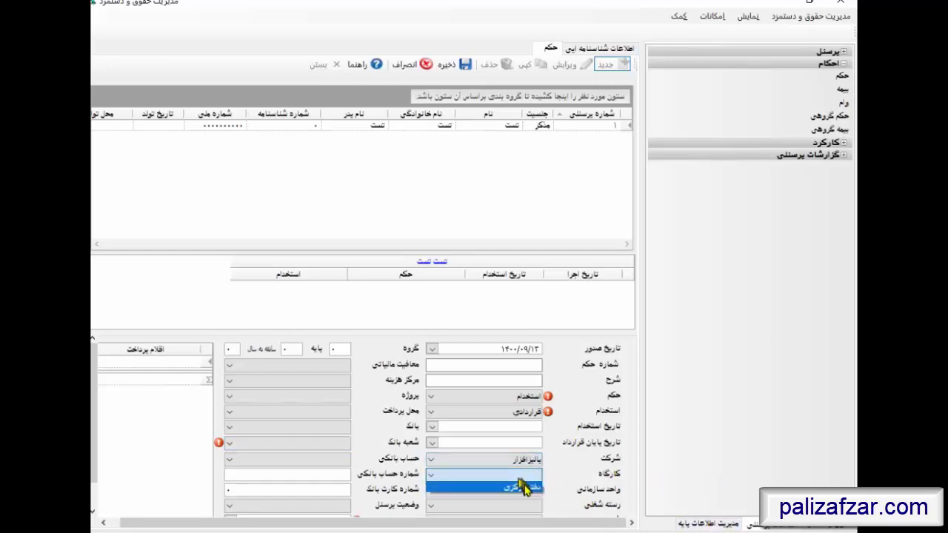
{"action": "left_click", "coordinate": [526, 490]}
{"action": "left_click", "coordinate": [528, 493]}
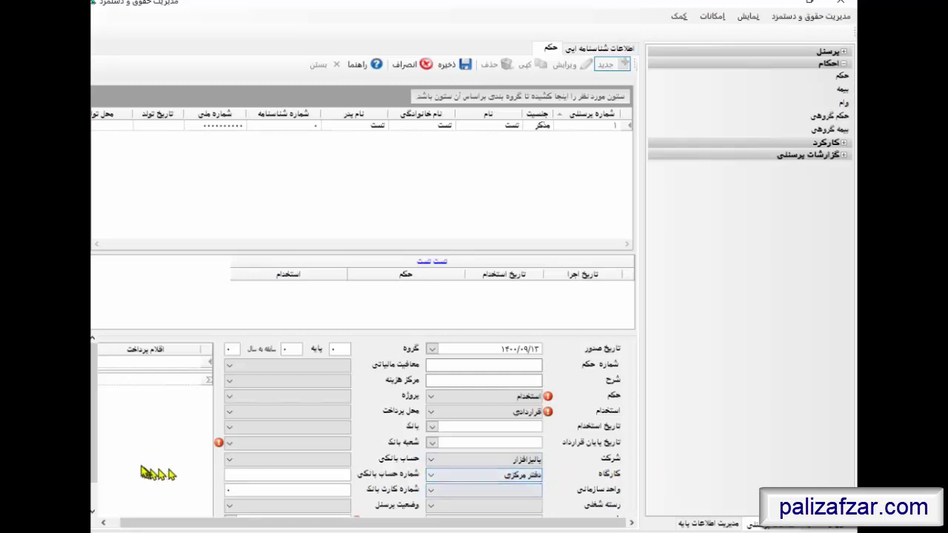
Set the decree's execution date (تاریخ اجرا) to 1400/09/01
{"action": "scroll", "coordinate": [95, 447], "scroll_direction": "down", "scroll_amount": 1}
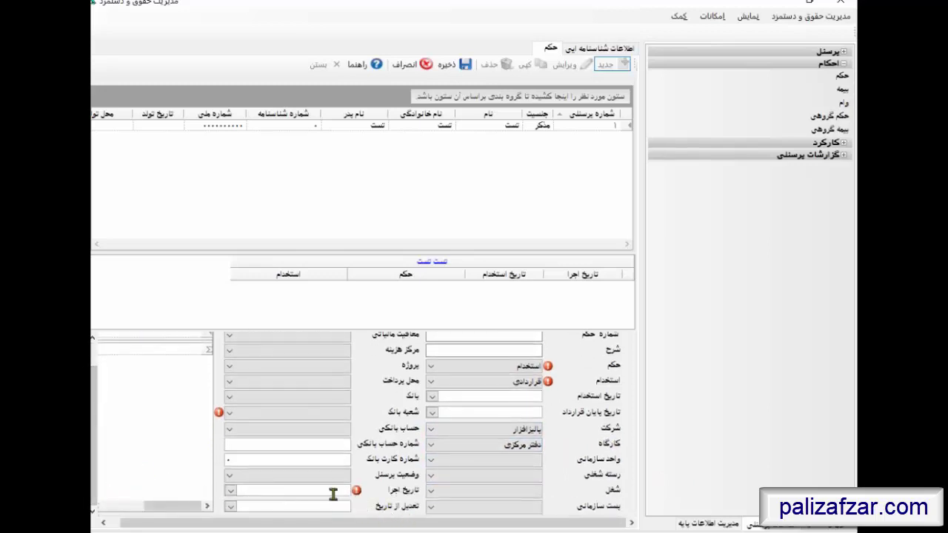
{"action": "left_click_drag", "start_coordinate": [248, 491], "coordinate": [370, 492]}
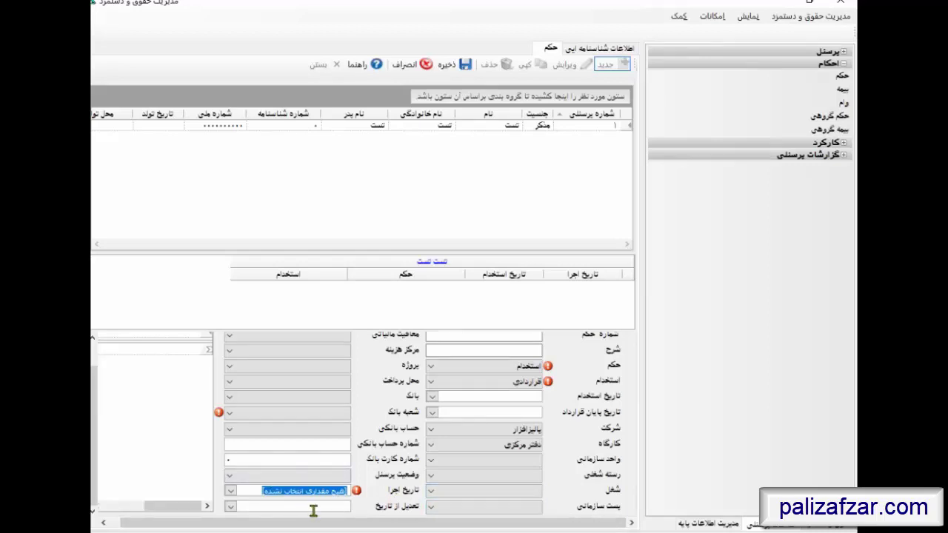
{"action": "type", "text": "14"}
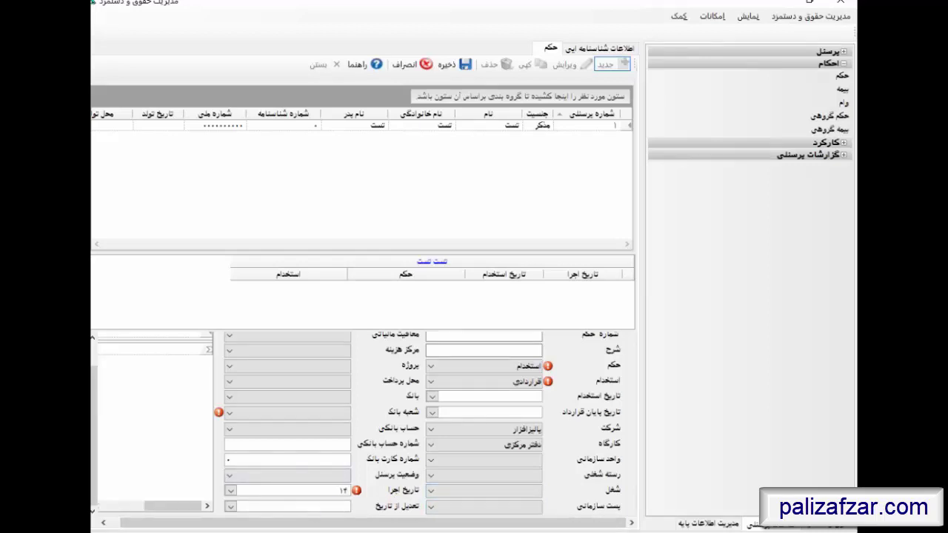
{"action": "type", "text": "00/09/01"}
{"action": "left_click", "coordinate": [435, 509]}
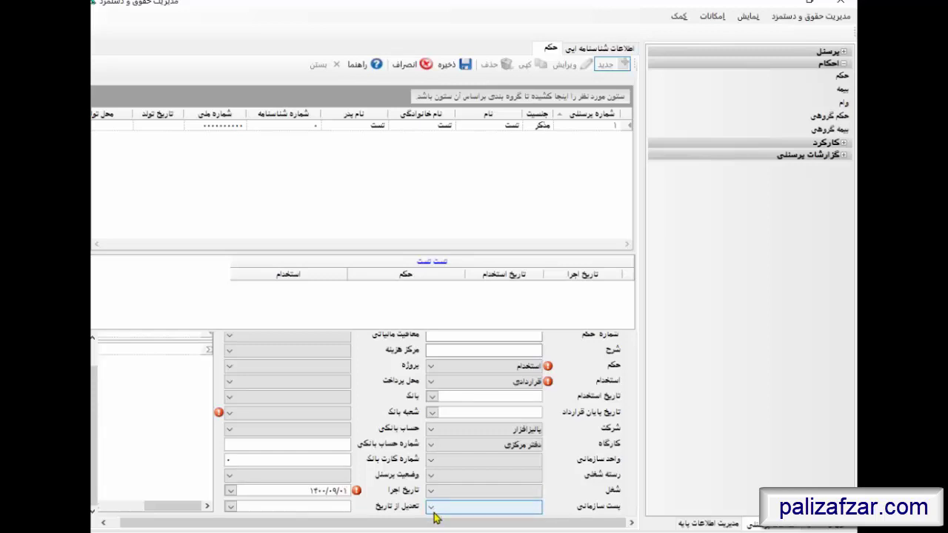
Look over the decree's remaining bank, organisational unit, job and position fields, including شعبه بانک
{"action": "left_click", "coordinate": [230, 428]}
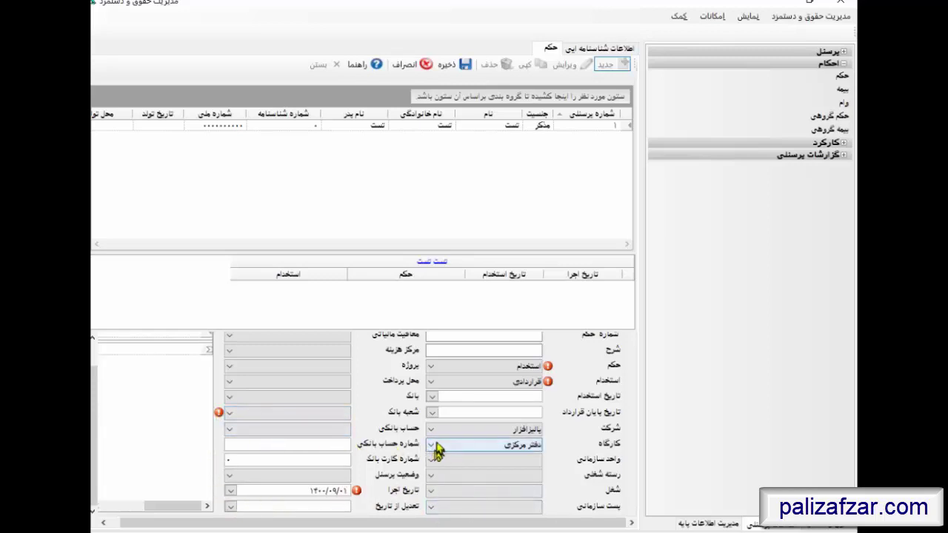
{"action": "left_click", "coordinate": [332, 400]}
{"action": "left_click", "coordinate": [240, 410]}
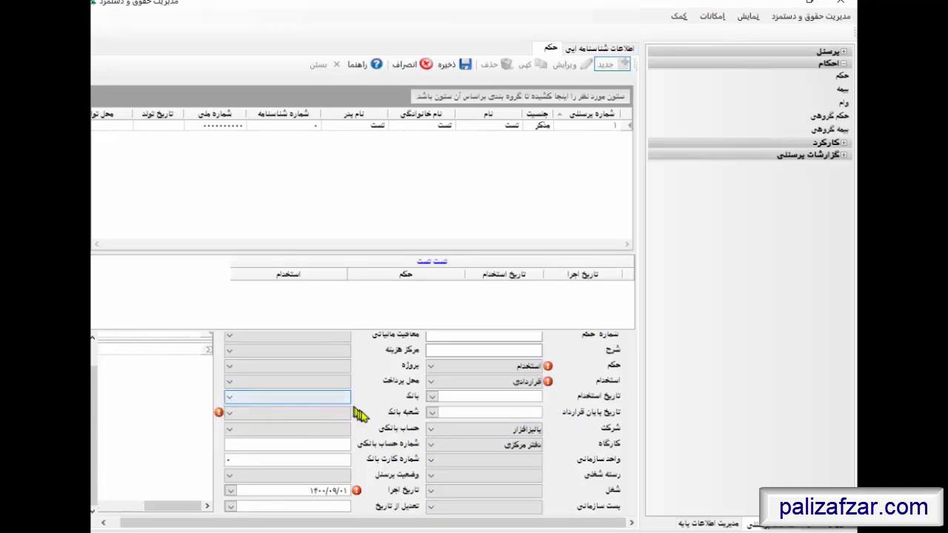
{"action": "left_click", "coordinate": [453, 459]}
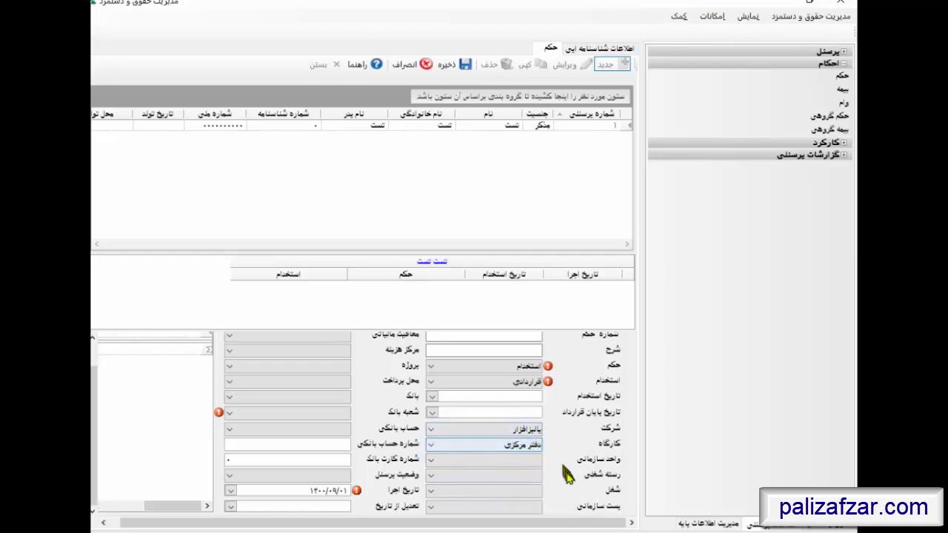
{"action": "left_click", "coordinate": [540, 492]}
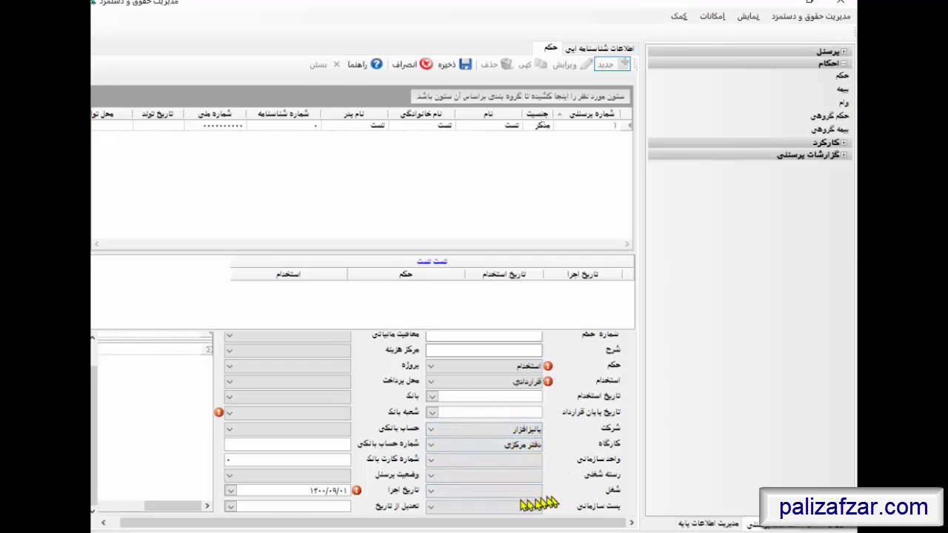
{"action": "left_click", "coordinate": [530, 492]}
{"action": "left_click", "coordinate": [533, 504]}
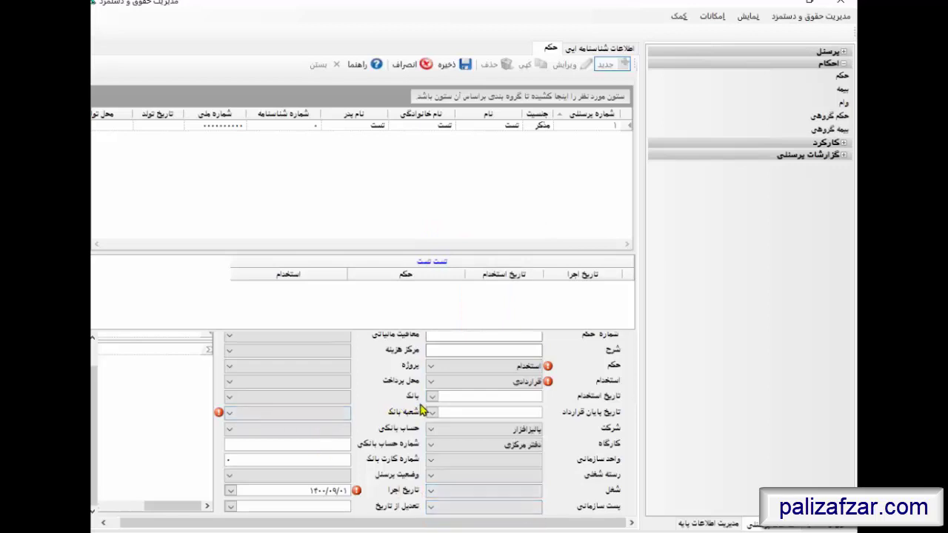
{"action": "left_click", "coordinate": [333, 419]}
{"action": "left_click", "coordinate": [335, 429]}
{"action": "left_click", "coordinate": [331, 443]}
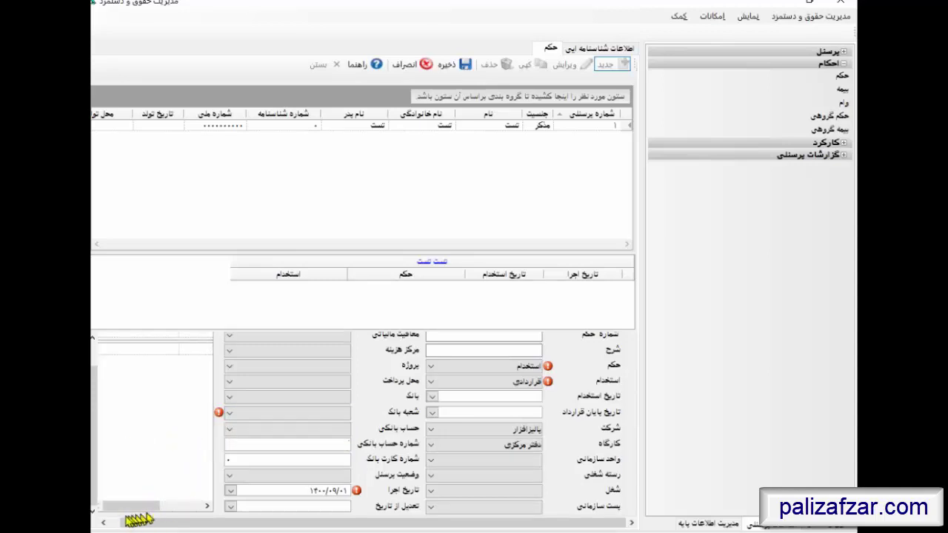
Widen the decree form by narrowing the navigation pane so the payment items table is fully in view
{"action": "scroll", "coordinate": [95, 444], "scroll_direction": "up", "scroll_amount": 1}
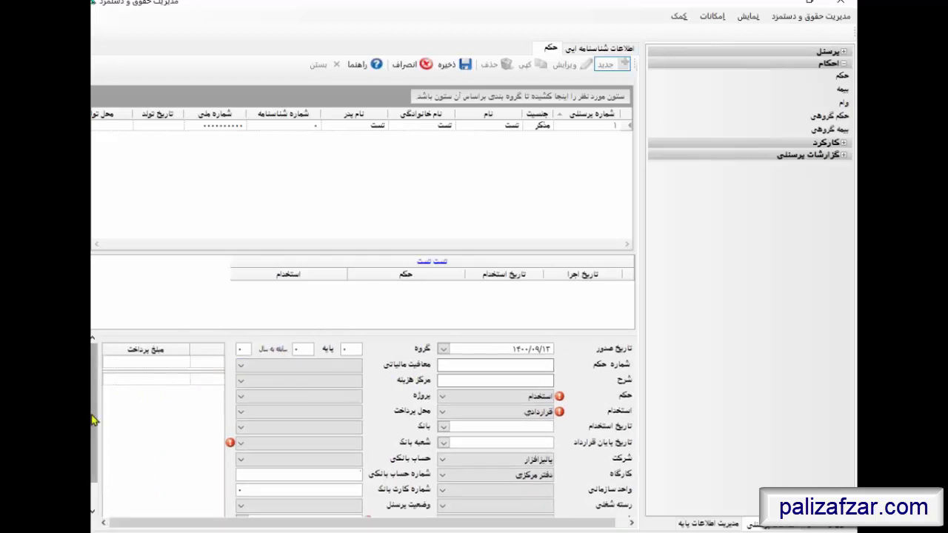
{"action": "scroll", "coordinate": [99, 448], "scroll_direction": "down", "scroll_amount": 2}
{"action": "scroll", "coordinate": [100, 448], "scroll_direction": "up", "scroll_amount": 2}
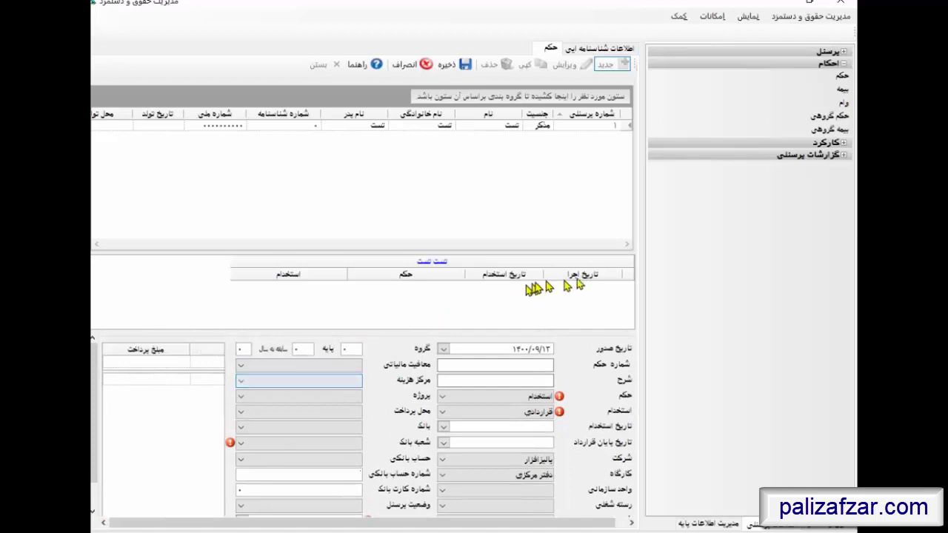
{"action": "left_click_drag", "start_coordinate": [641, 251], "coordinate": [753, 250]}
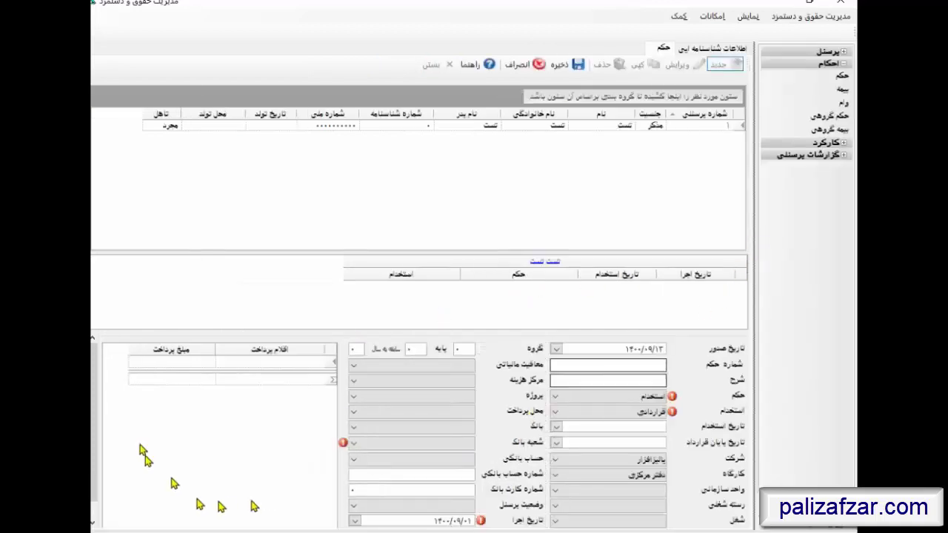
Add the base salary item حقوق پایه to the decree's payment items with an amount of 26,554,950
{"action": "left_click", "coordinate": [230, 371]}
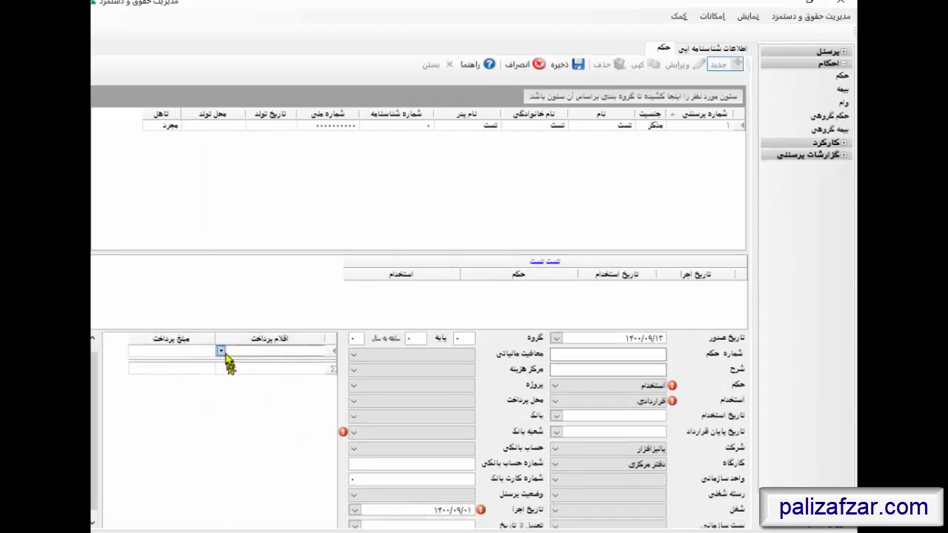
{"action": "left_click", "coordinate": [221, 351]}
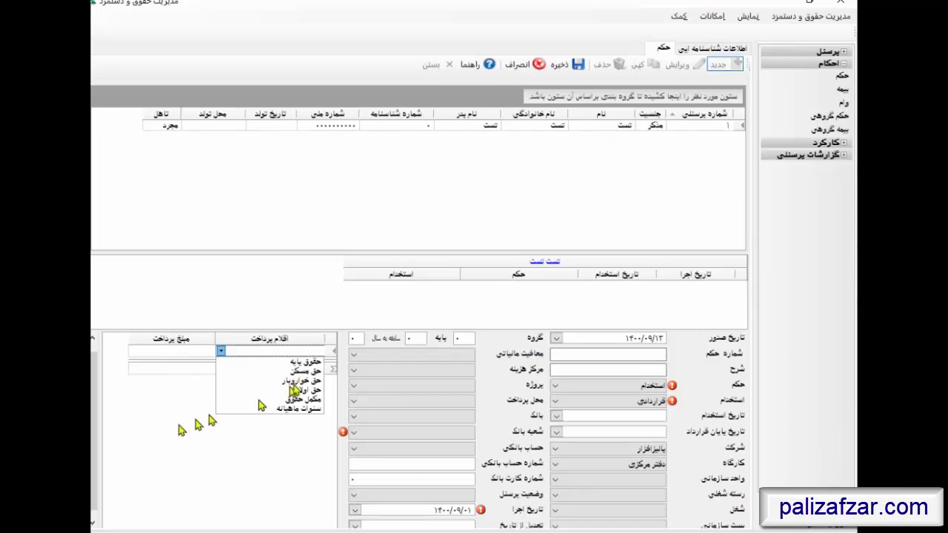
{"action": "left_click", "coordinate": [296, 362]}
{"action": "left_click", "coordinate": [172, 353]}
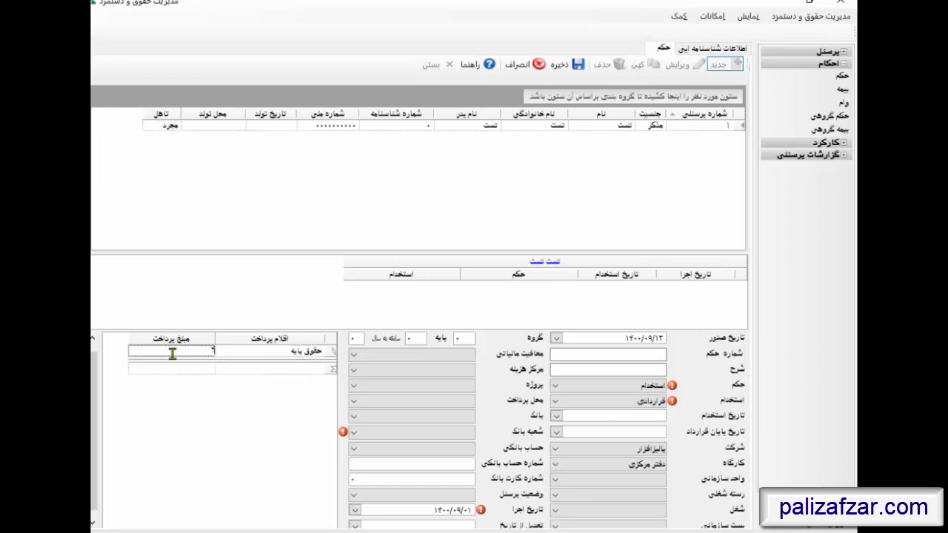
{"action": "type", "text": "26554950"}
{"action": "key", "text": "Return"}
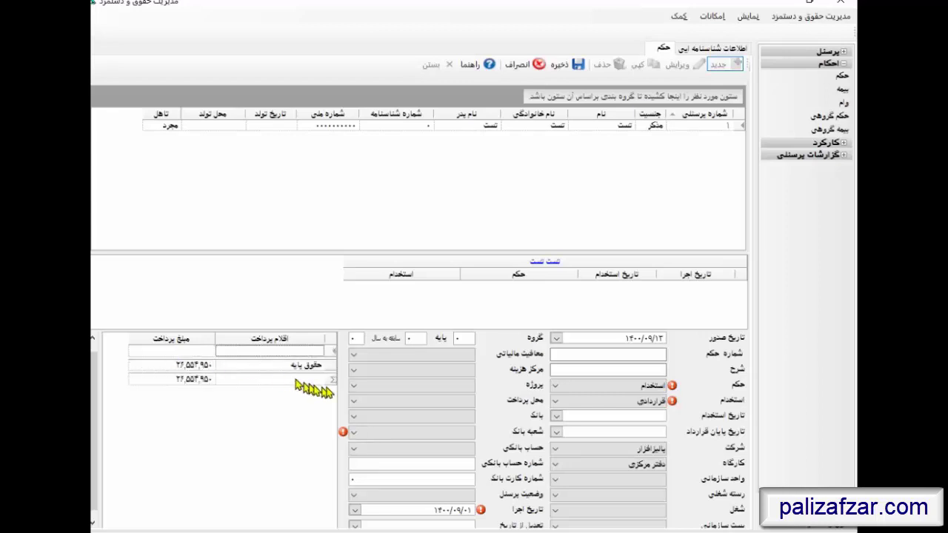
Add the housing allowance item حق مسکن to the payment items with an amount of 4,500,000
{"action": "left_click", "coordinate": [223, 353]}
{"action": "left_click", "coordinate": [220, 351]}
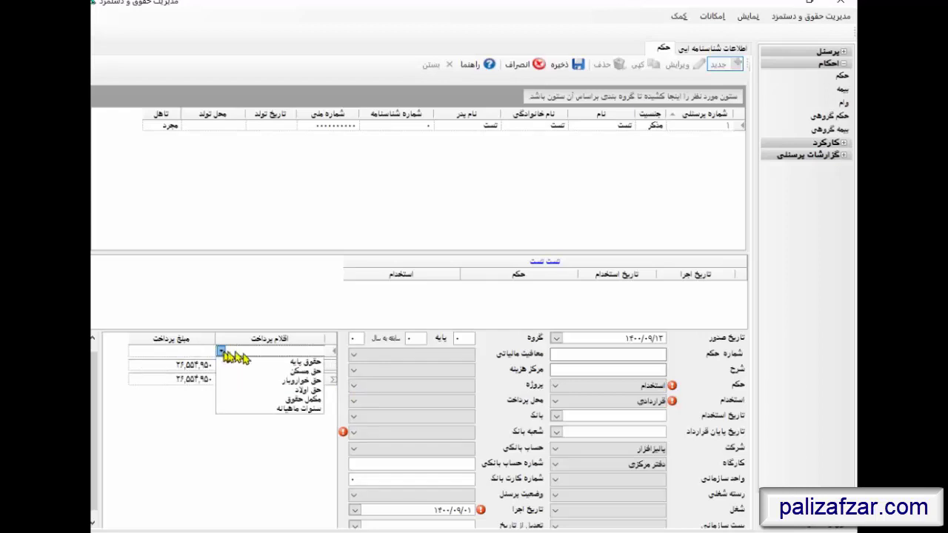
{"action": "left_click", "coordinate": [237, 375]}
{"action": "left_click", "coordinate": [200, 351]}
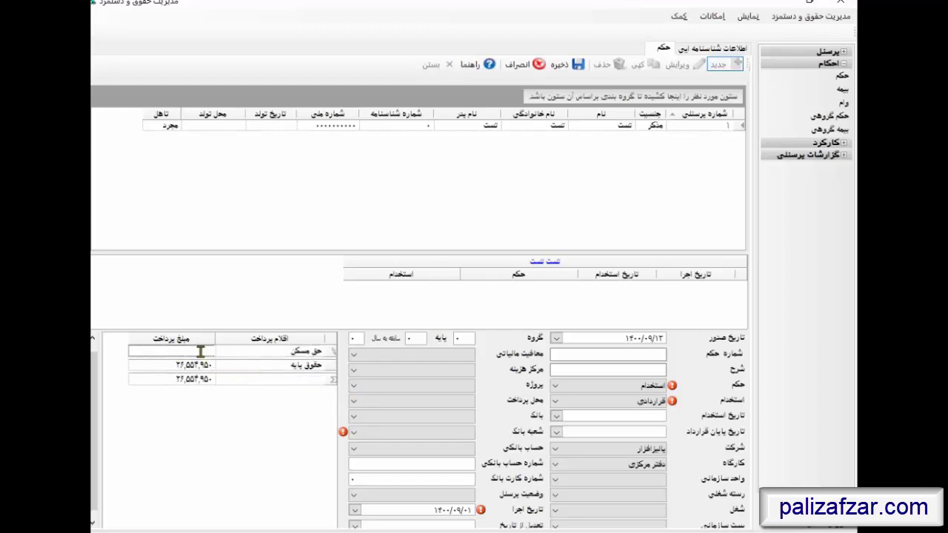
{"action": "type", "text": "4500"}
{"action": "key", "text": "Return"}
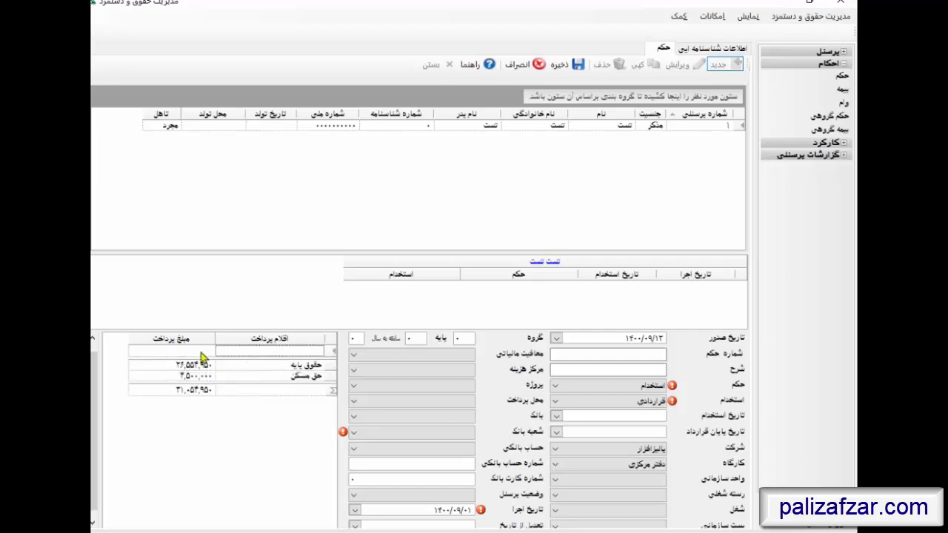
Add the food allowance item حق خواروبار to the decree's payment items with an amount of 6,000,000
{"action": "left_click", "coordinate": [221, 351]}
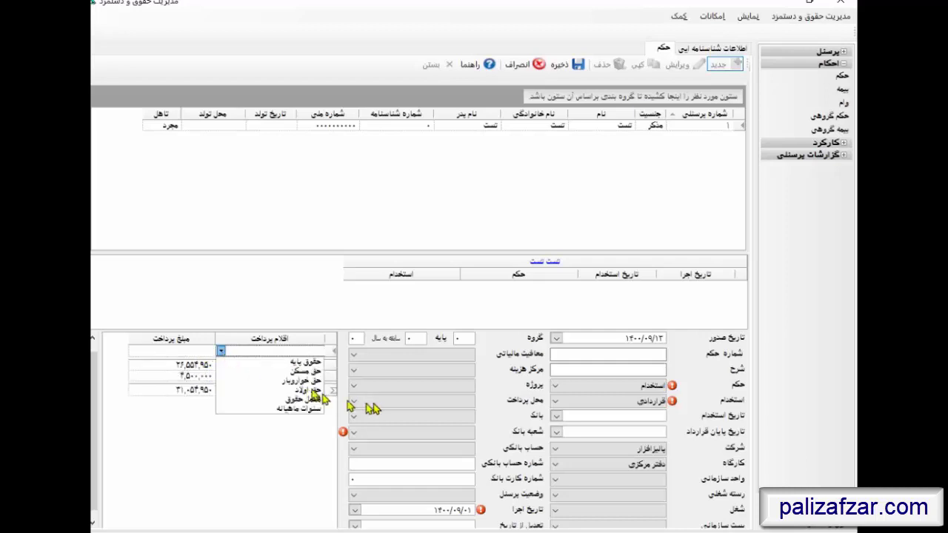
{"action": "left_click", "coordinate": [301, 380]}
{"action": "left_click", "coordinate": [189, 350]}
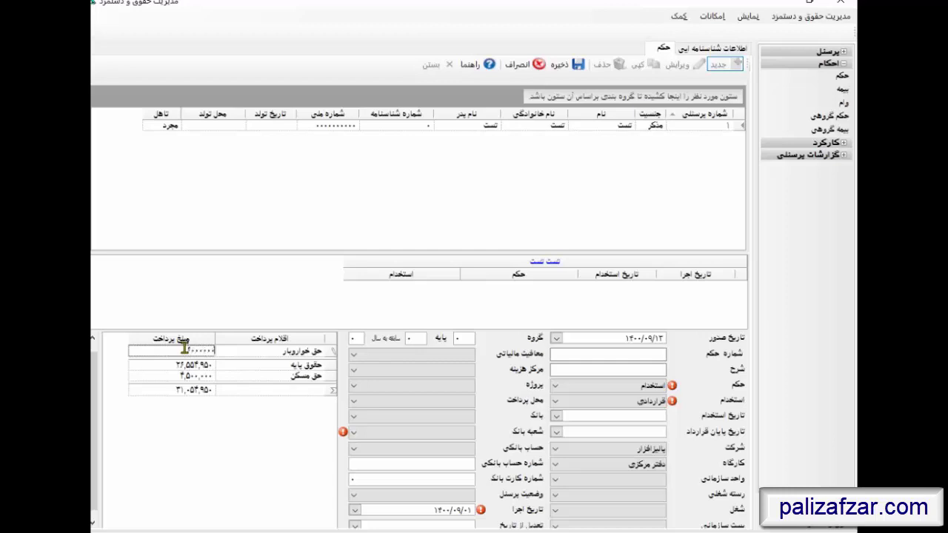
{"action": "key", "text": "Return"}
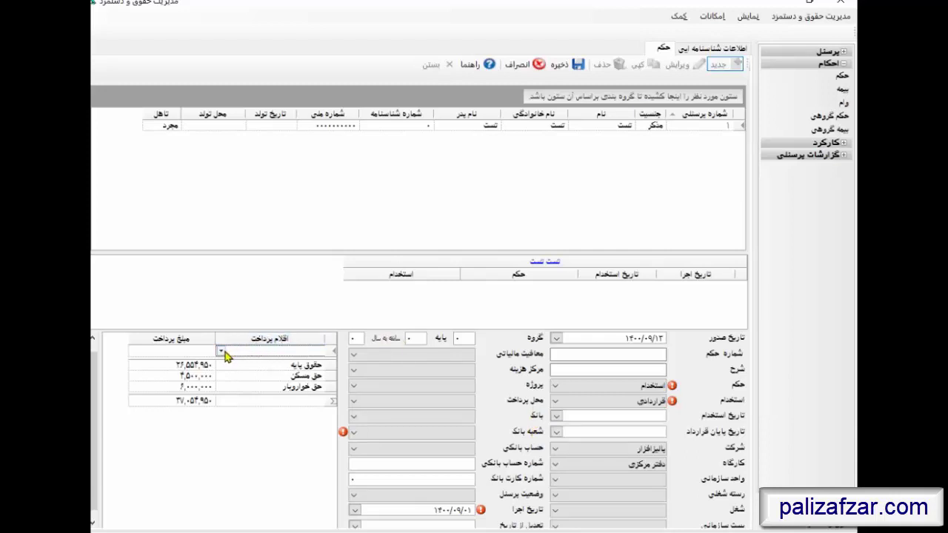
Try to add the child allowance item حق اولاد to the payment items without an amount
{"action": "left_click", "coordinate": [221, 352]}
{"action": "left_click", "coordinate": [277, 390]}
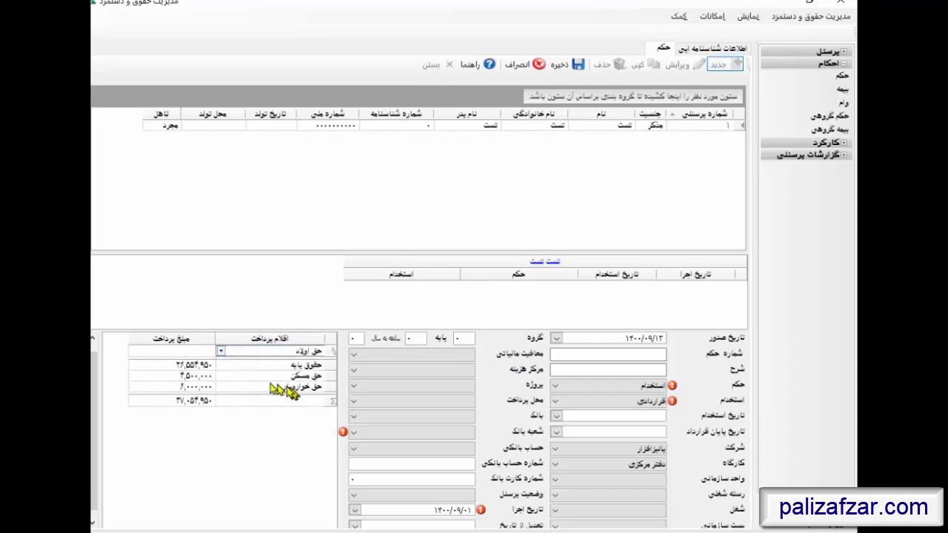
{"action": "left_click", "coordinate": [194, 354]}
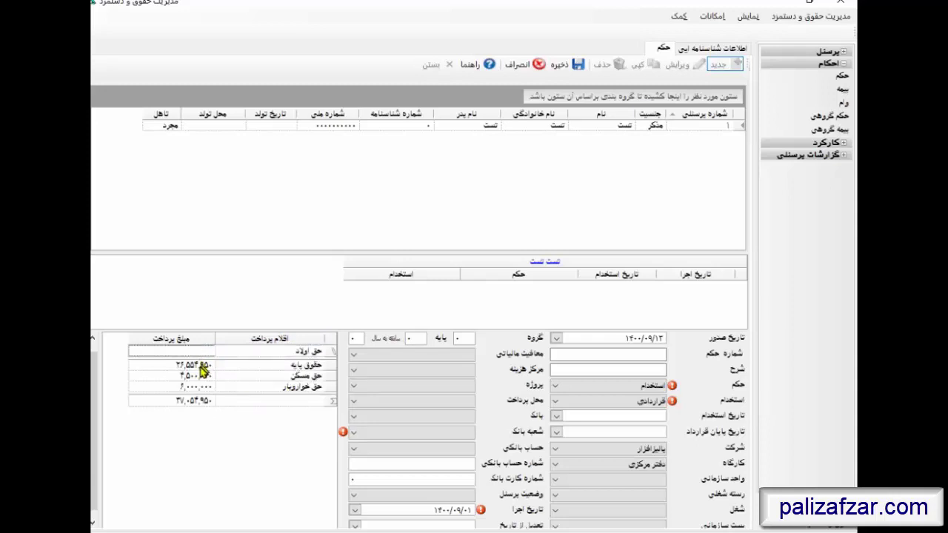
{"action": "left_click", "coordinate": [165, 364]}
{"action": "left_click_drag", "start_coordinate": [163, 364], "coordinate": [225, 364]}
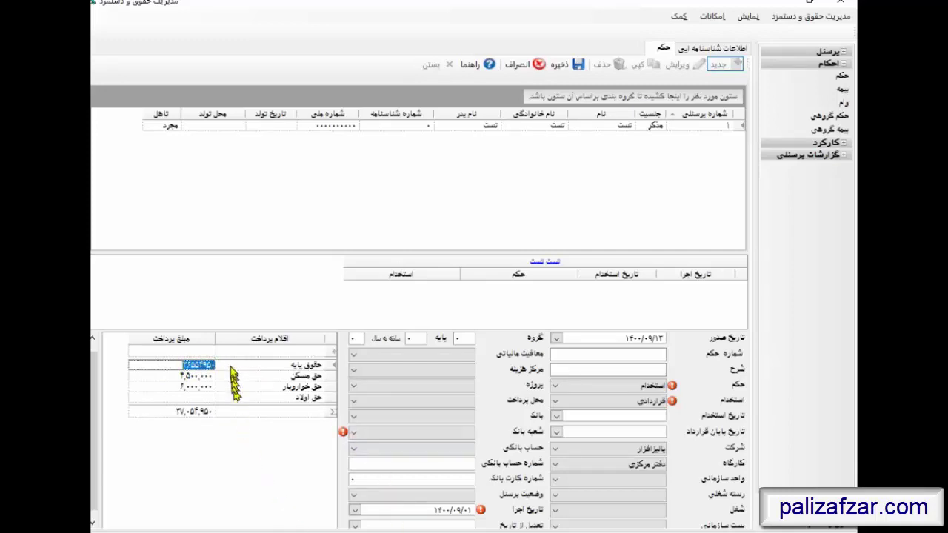
Delete the child allowance row حق اولاد from the payment items
{"action": "left_click", "coordinate": [249, 400]}
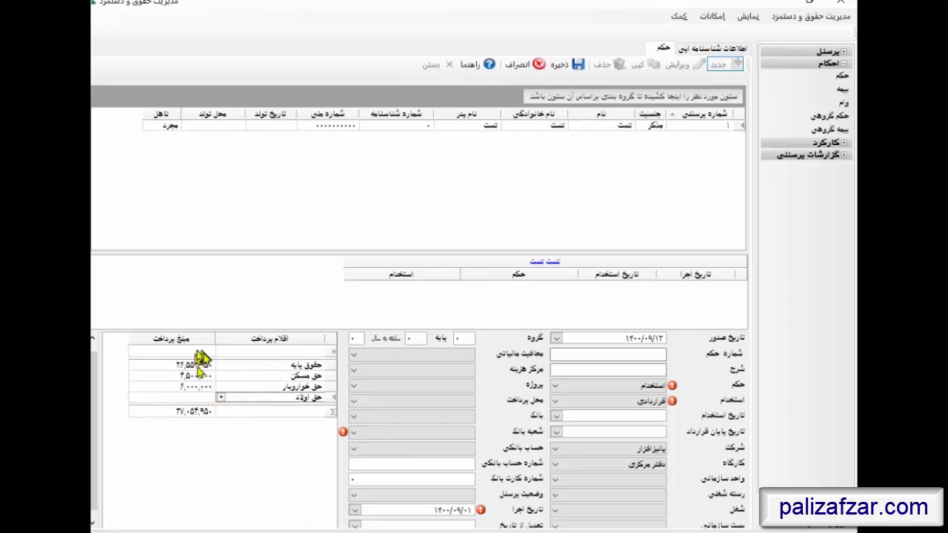
{"action": "left_click", "coordinate": [222, 399]}
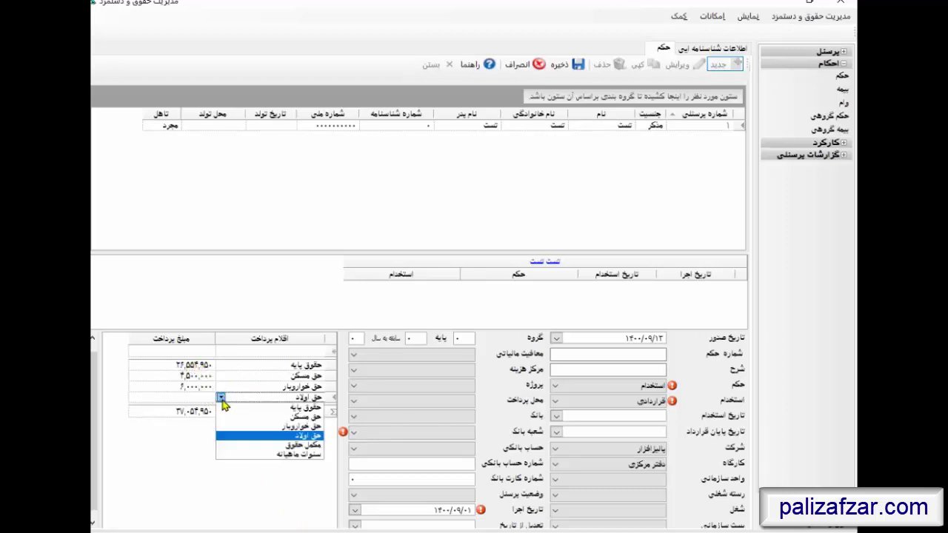
{"action": "left_click", "coordinate": [311, 437]}
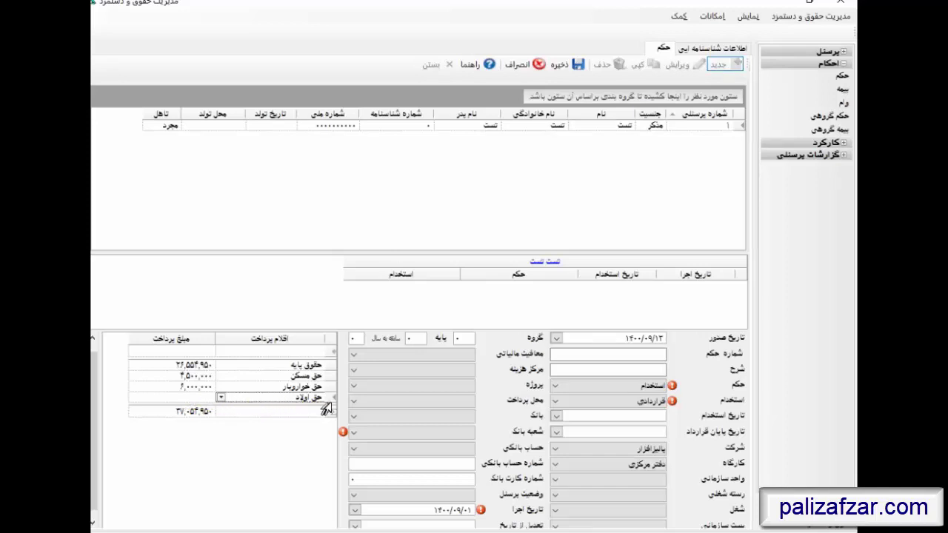
{"action": "left_click", "coordinate": [326, 398]}
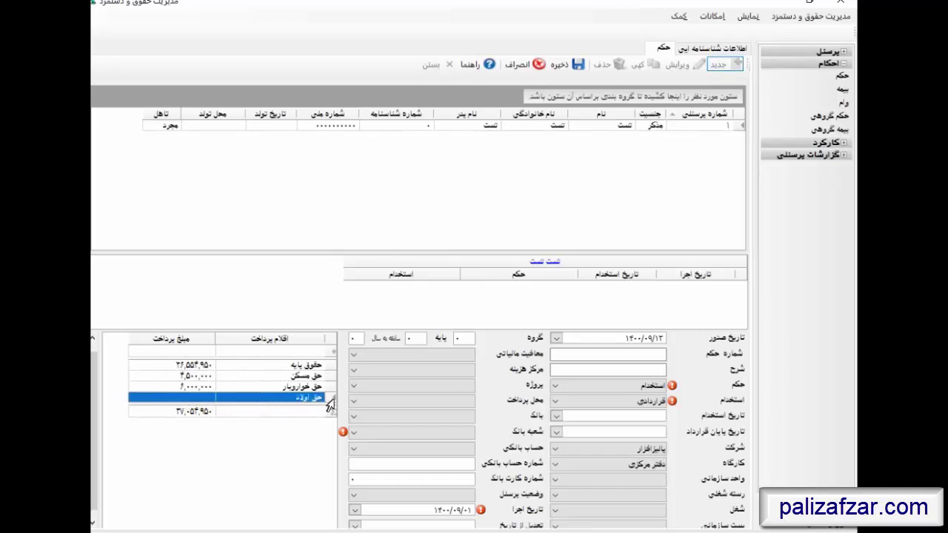
{"action": "key", "text": "Delete"}
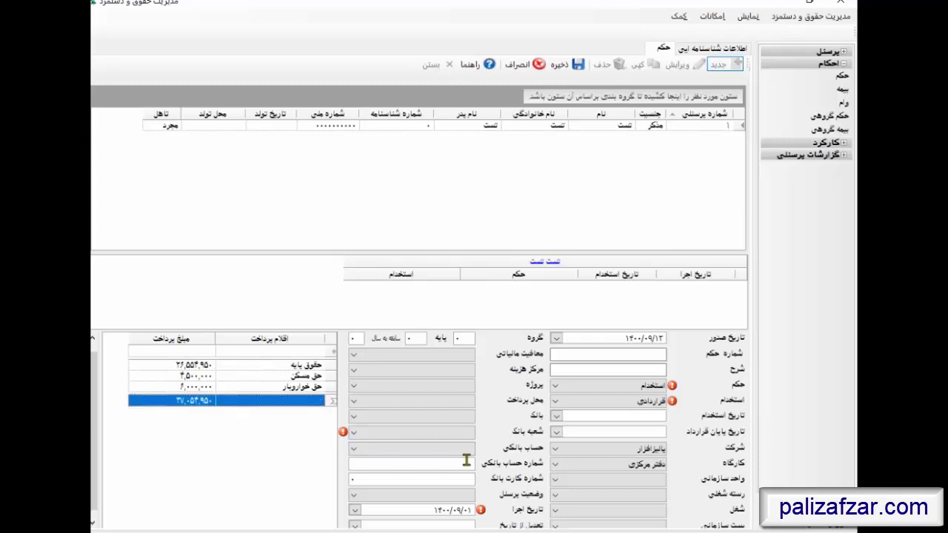
Add the salary supplement item مکمل حقوق to the payment items with an amount of 22,045,050
{"action": "left_click", "coordinate": [222, 352]}
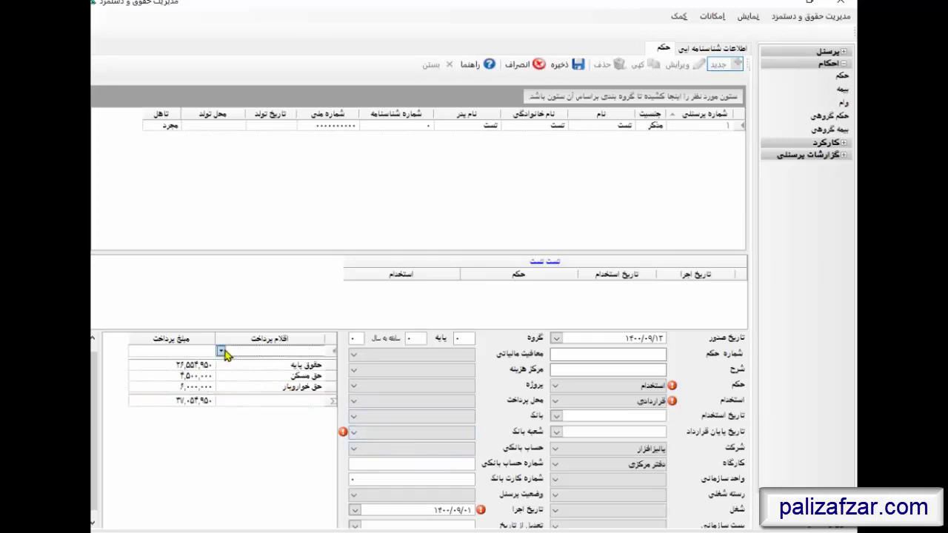
{"action": "left_click", "coordinate": [222, 351]}
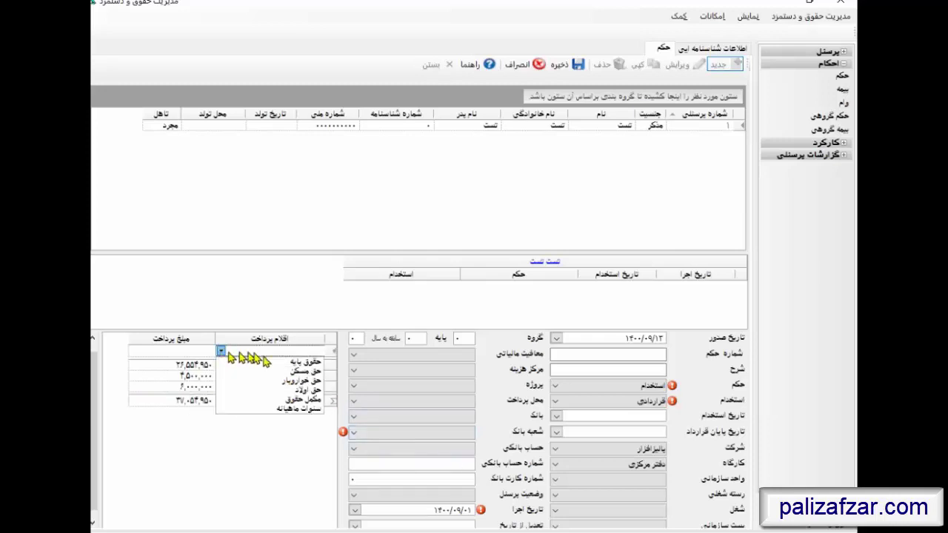
{"action": "left_click", "coordinate": [311, 401]}
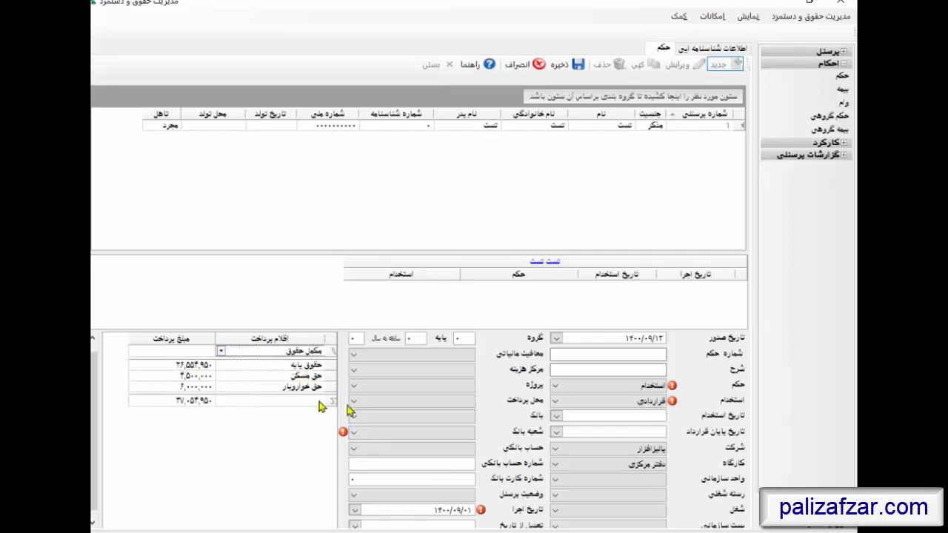
{"action": "left_click", "coordinate": [194, 352]}
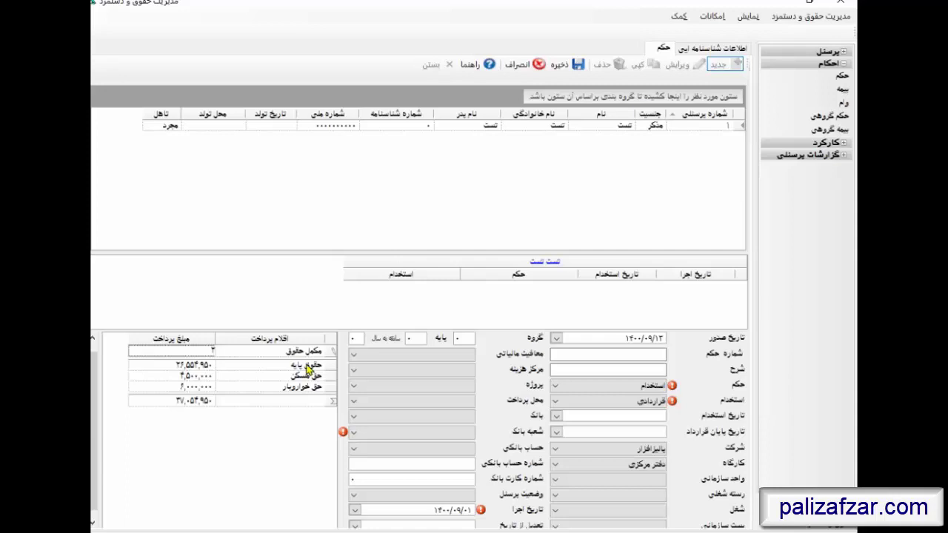
{"action": "type", "text": "3045050"}
{"action": "key", "text": "Return"}
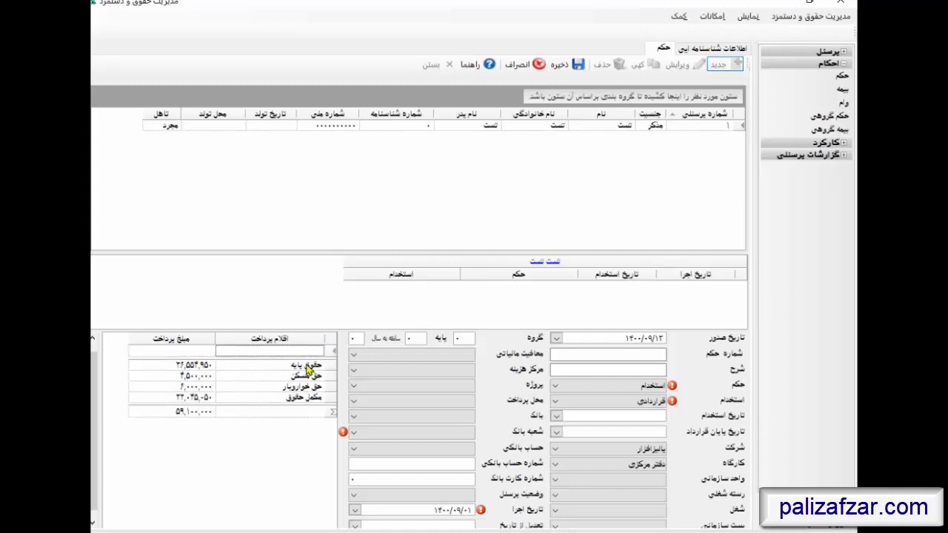
Set the amount of the مکمل حقوق payment item to 23,035,050
{"action": "left_click", "coordinate": [195, 397]}
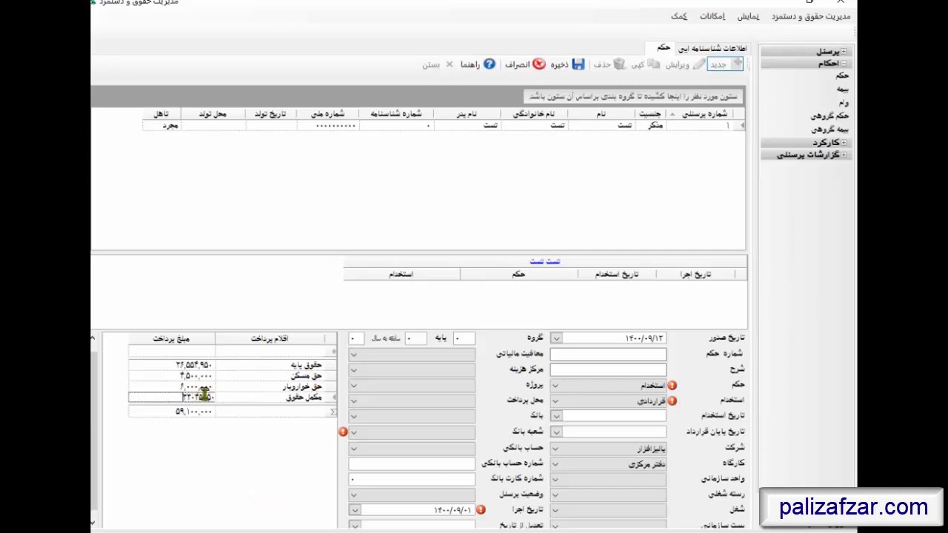
{"action": "left_click", "coordinate": [198, 365]}
{"action": "left_click", "coordinate": [198, 398]}
{"action": "left_click", "coordinate": [249, 413]}
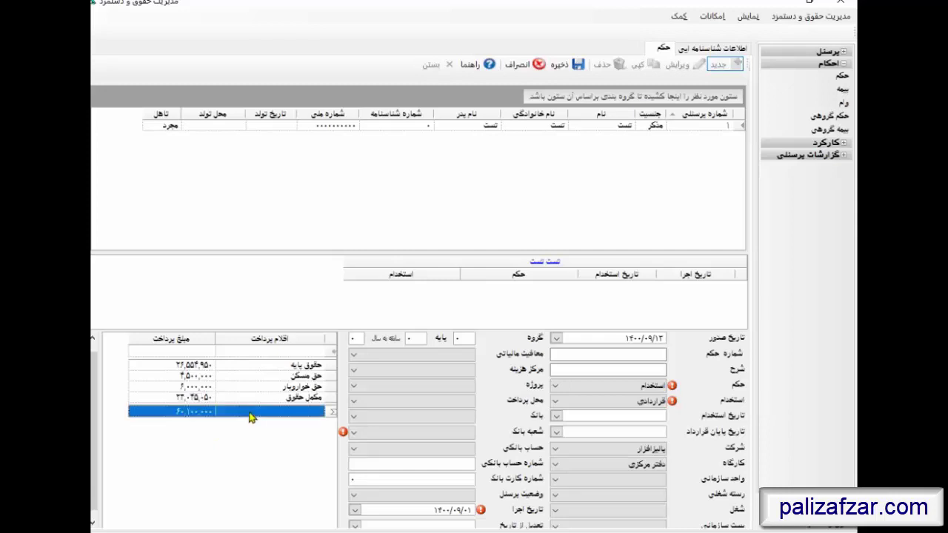
{"action": "left_click", "coordinate": [195, 399]}
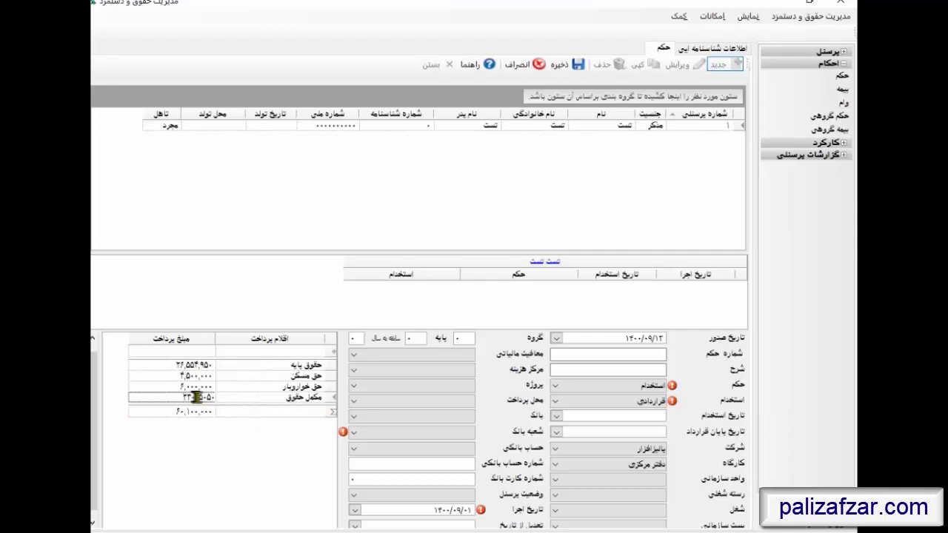
{"action": "mouse_move", "coordinate": [198, 398]}
{"action": "left_mouse_down"}
{"action": "mouse_move", "coordinate": [201, 415]}
{"action": "mouse_move", "coordinate": [196, 398]}
{"action": "left_mouse_up"}
{"action": "left_click", "coordinate": [221, 413]}
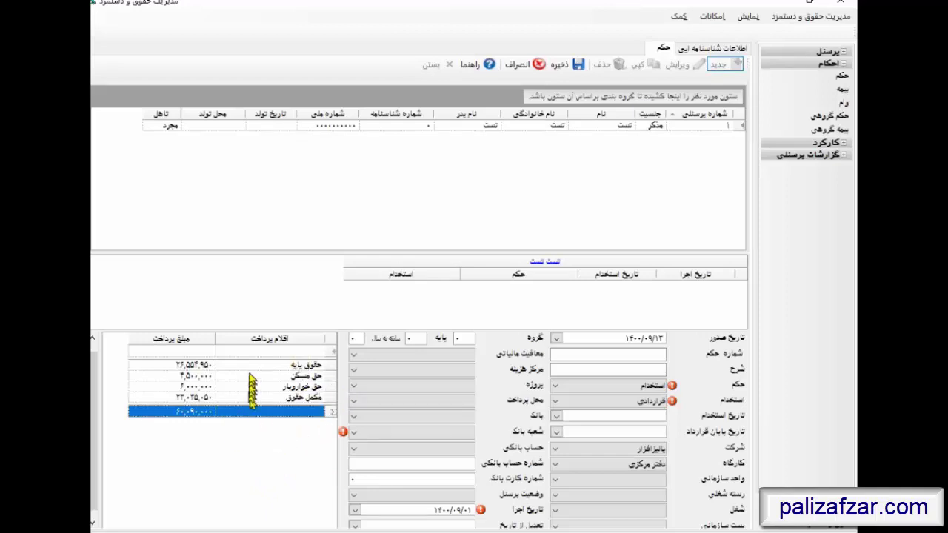
Check the list of available payment items and save the employment decree
{"action": "left_click", "coordinate": [228, 352]}
{"action": "left_click", "coordinate": [221, 351]}
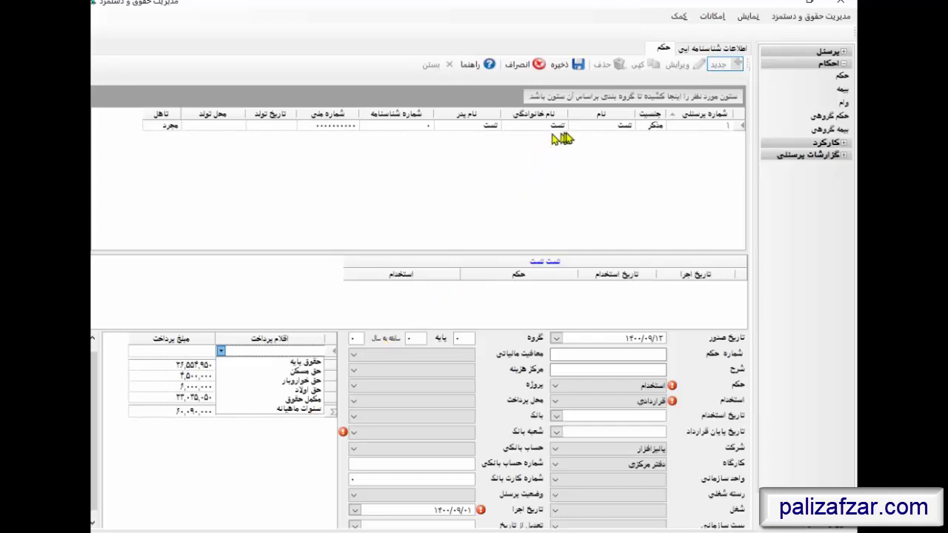
{"action": "left_click", "coordinate": [560, 67]}
{"action": "left_click", "coordinate": [561, 66]}
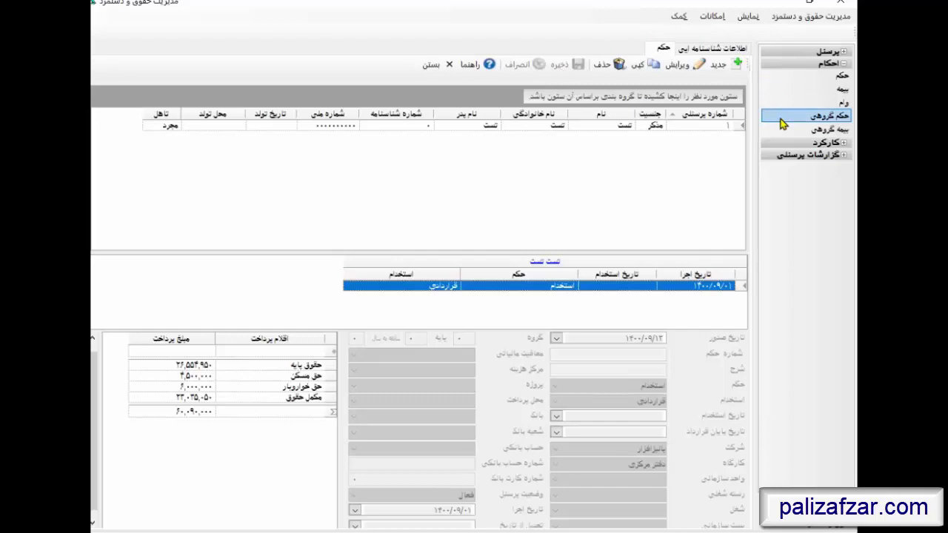
Start a new insurance record (بیمه) for the test employee and try saving it empty to check its mandatory fields
{"action": "left_click", "coordinate": [841, 91]}
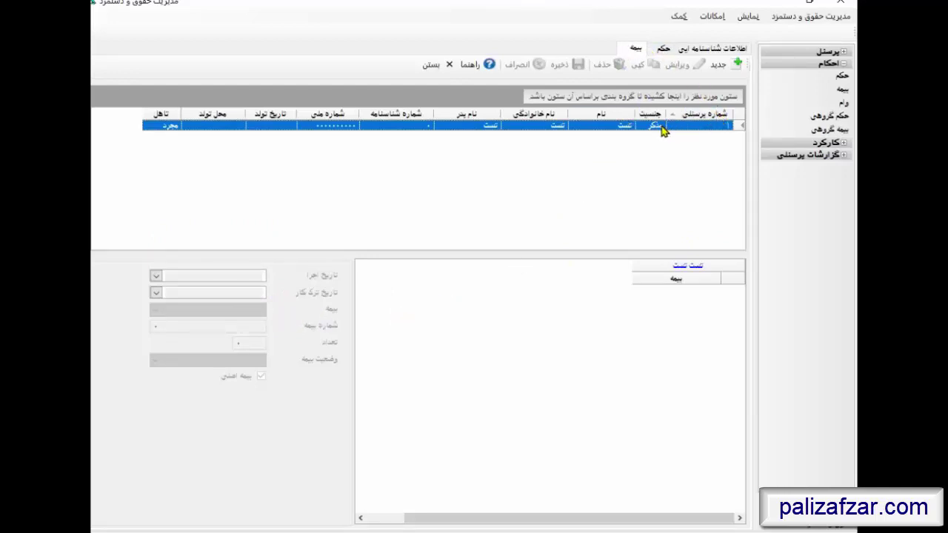
{"action": "left_click", "coordinate": [720, 67]}
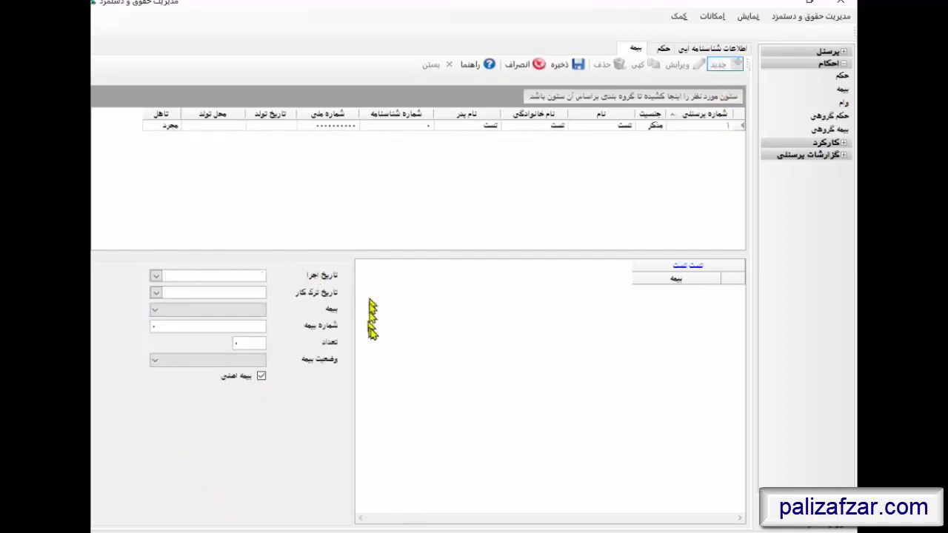
{"action": "left_click", "coordinate": [574, 67]}
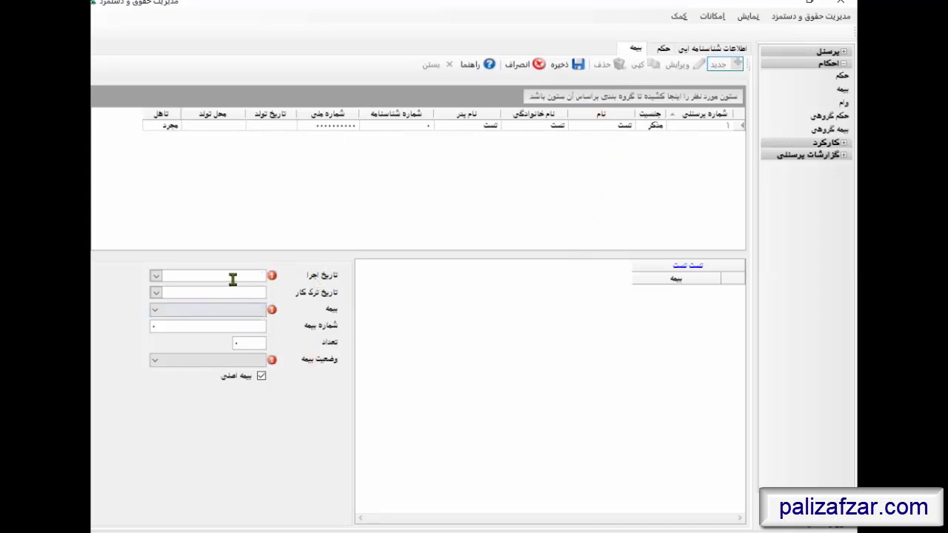
Set the insurance record's execution date to 1400/09/01, insurance to تامین اجتماعی and status to فعال, and save it
{"action": "left_click", "coordinate": [156, 276]}
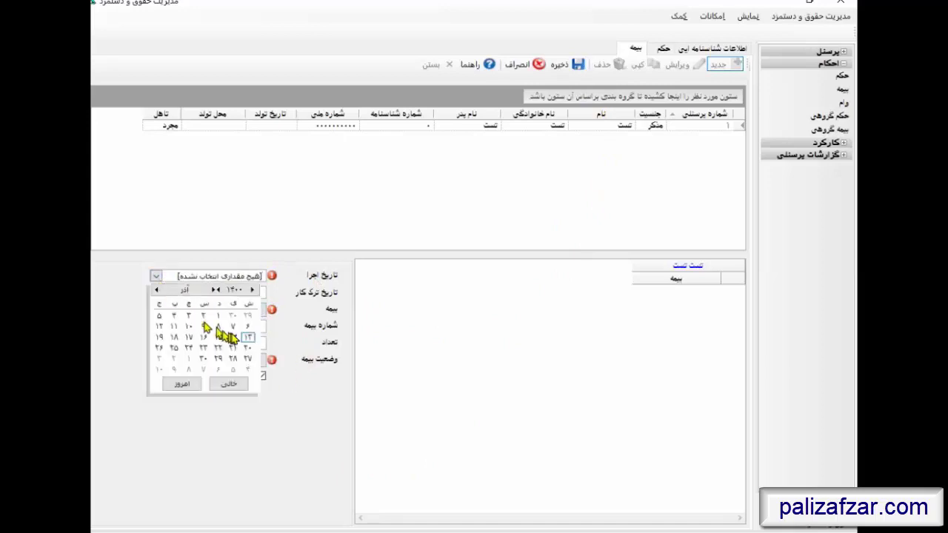
{"action": "left_click", "coordinate": [220, 319]}
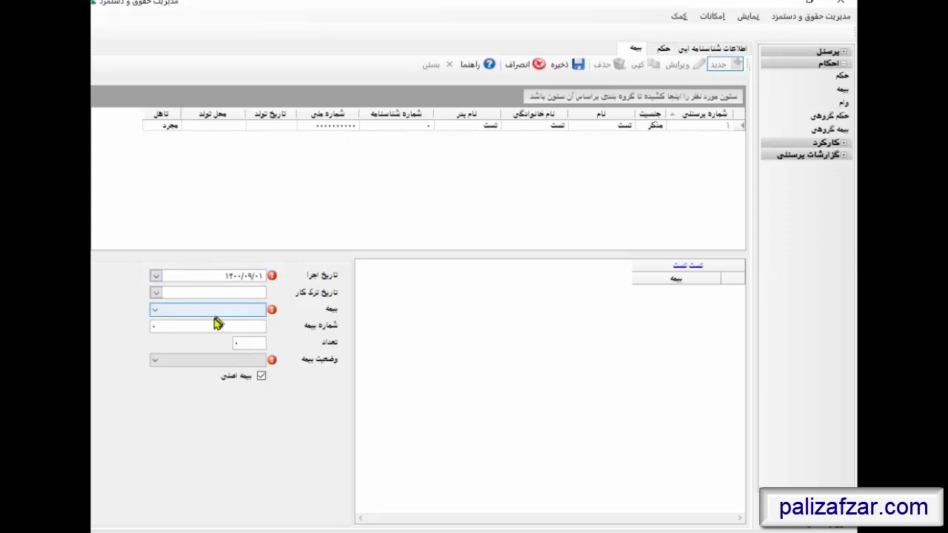
{"action": "left_click", "coordinate": [261, 311]}
{"action": "left_click", "coordinate": [262, 321]}
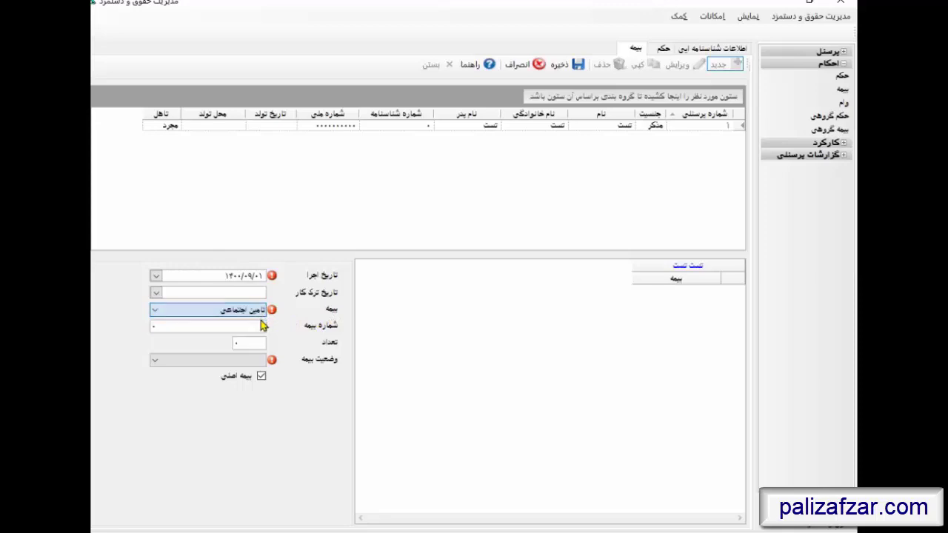
{"action": "left_click", "coordinate": [260, 363]}
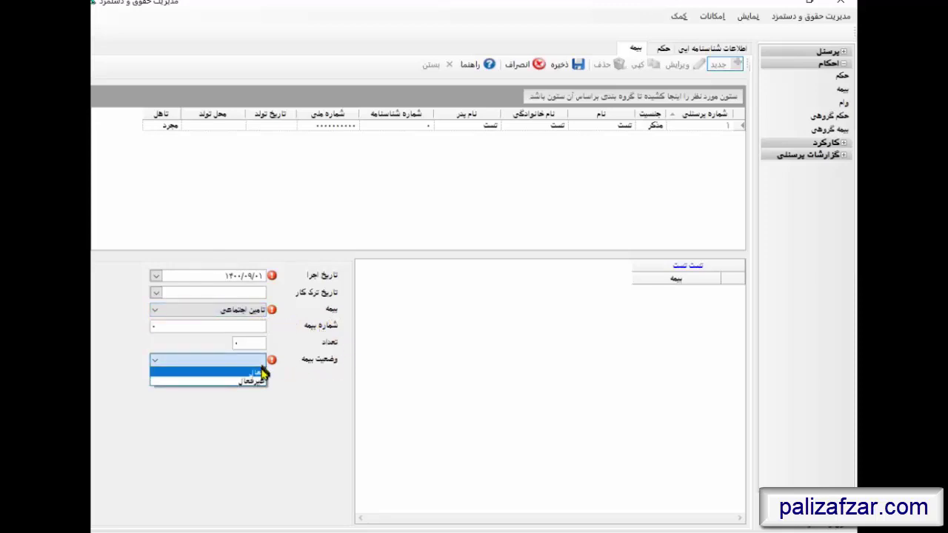
{"action": "left_click", "coordinate": [255, 375]}
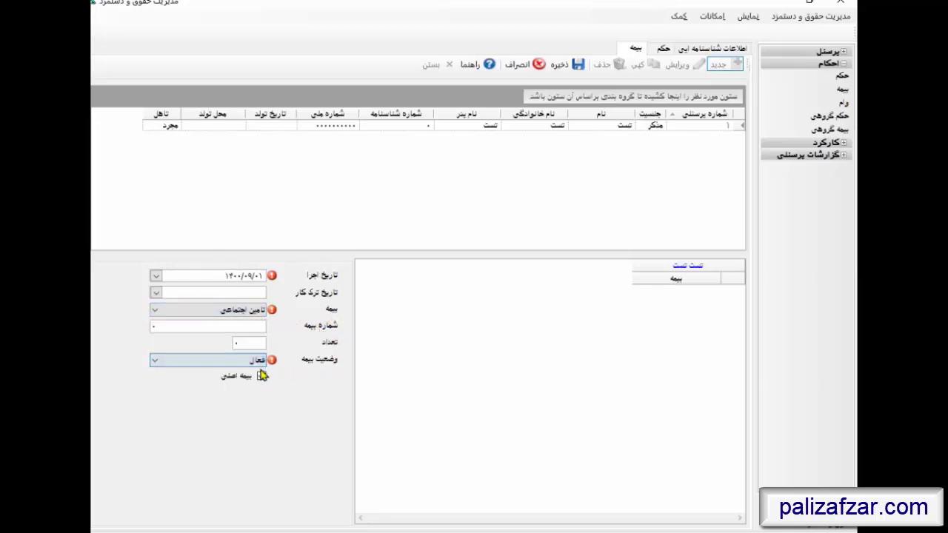
{"action": "left_click", "coordinate": [567, 64]}
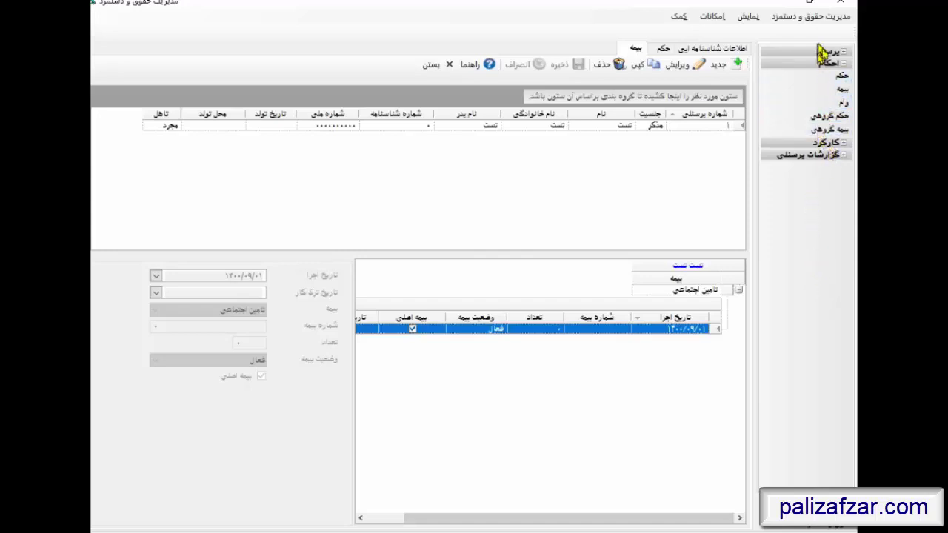
Start a new initial work settings record (تنظیمات اولیه کارکرد) for the test employee with execution date 1400/09/01
{"action": "left_click", "coordinate": [828, 143]}
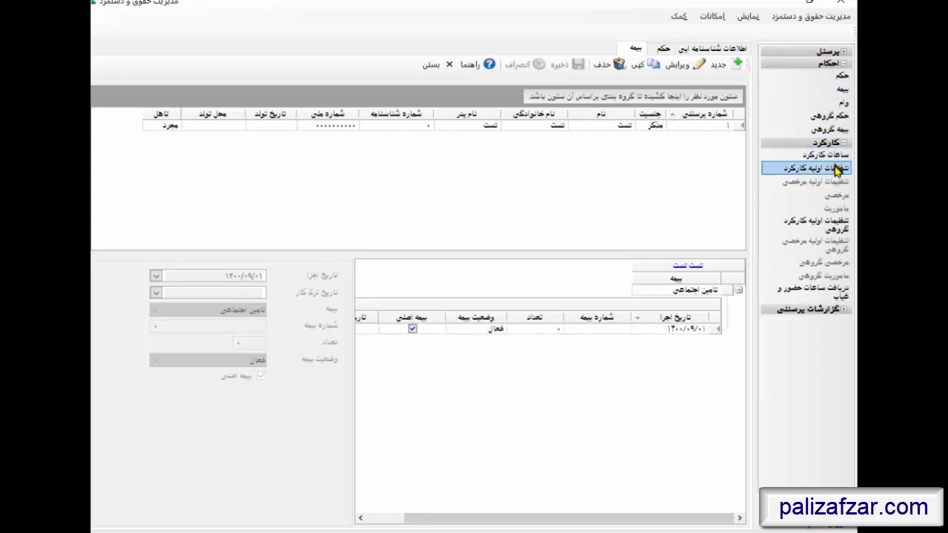
{"action": "left_click", "coordinate": [835, 169]}
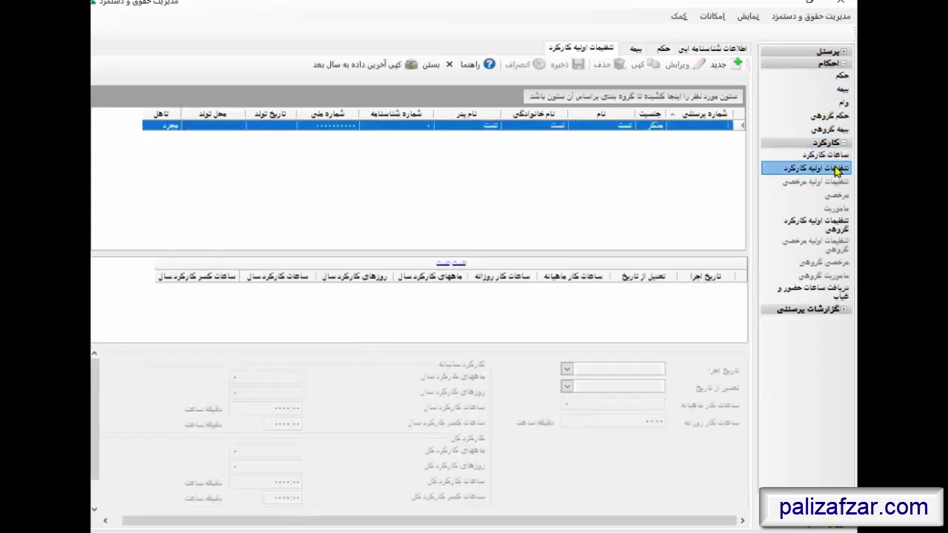
{"action": "left_click", "coordinate": [718, 66]}
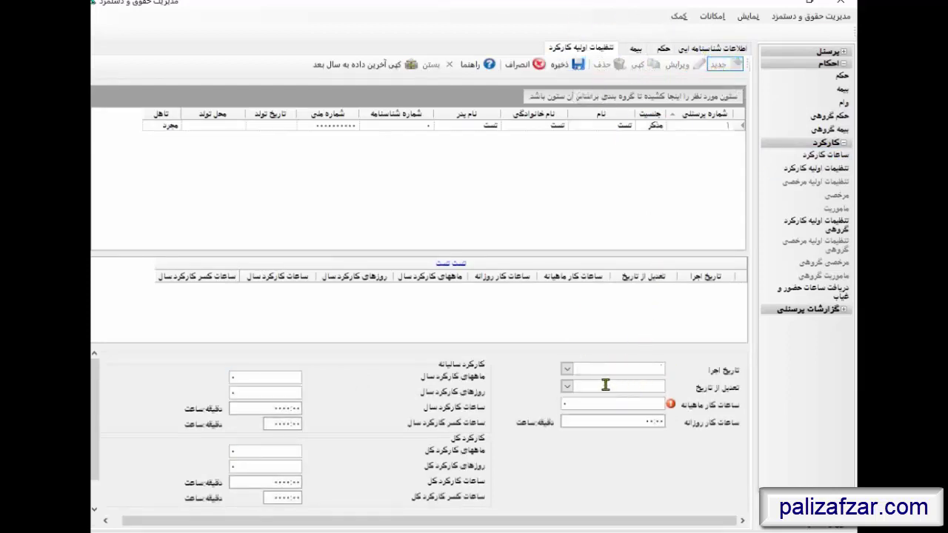
{"action": "left_click", "coordinate": [620, 369]}
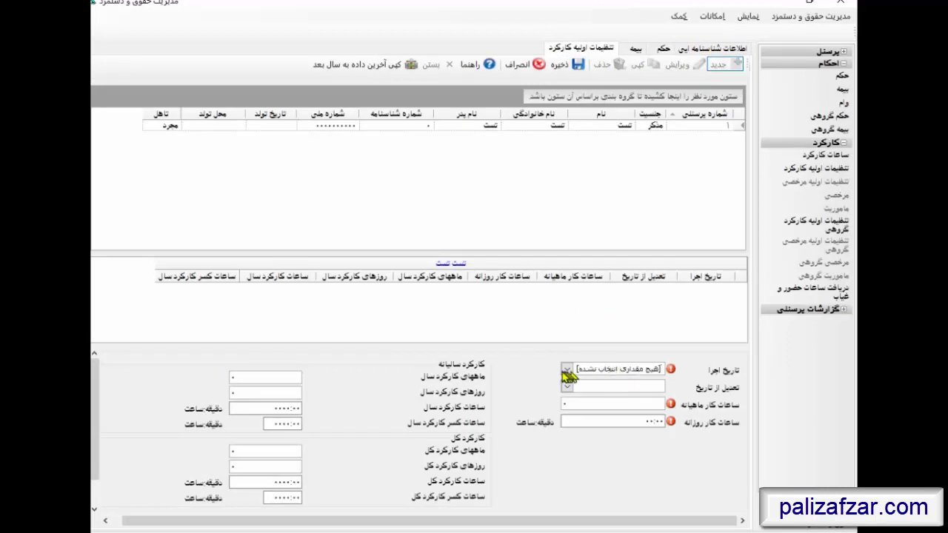
{"action": "left_click", "coordinate": [567, 369]}
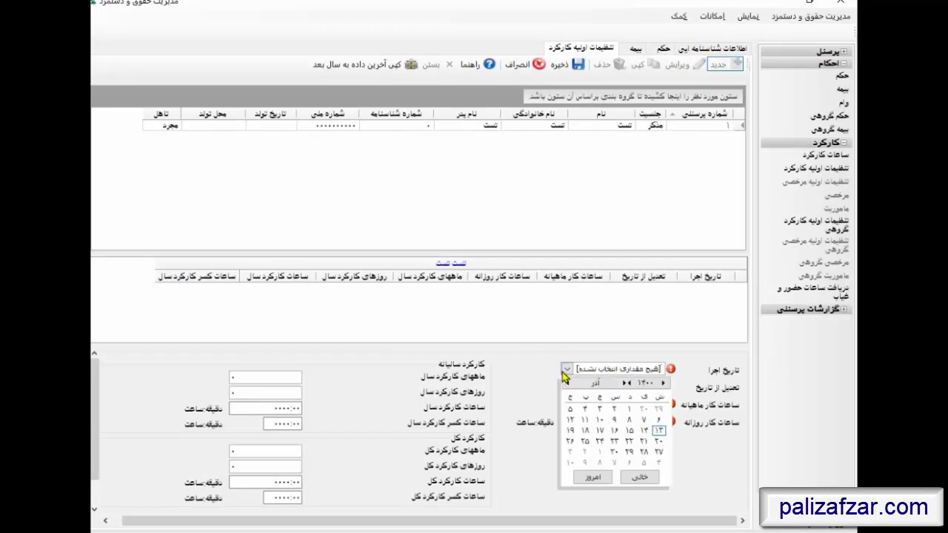
{"action": "left_click", "coordinate": [630, 410]}
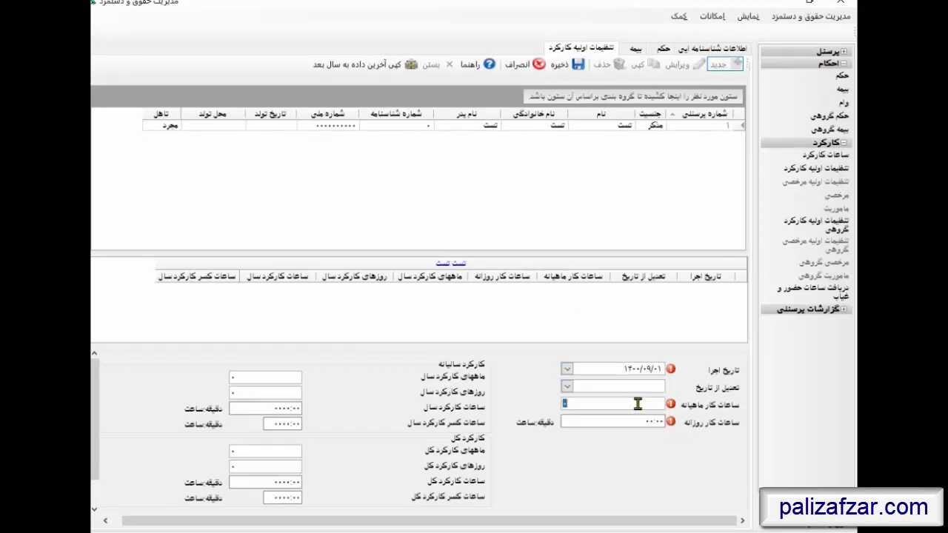
Set the monthly work hours to 220 and the daily work hours to 08:00, and save the work settings record
{"action": "left_click", "coordinate": [637, 403]}
{"action": "type", "text": "230"}
{"action": "left_click", "coordinate": [658, 421]}
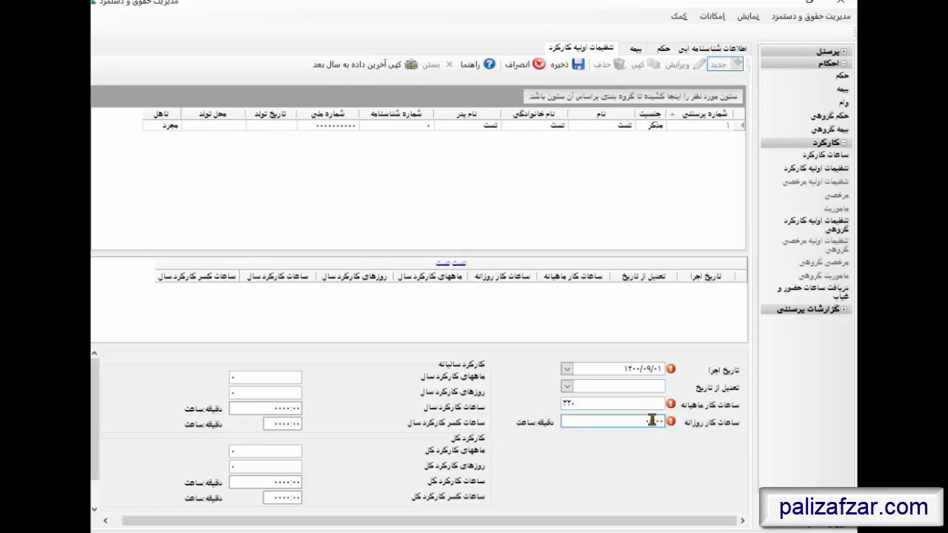
{"action": "left_click", "coordinate": [571, 68]}
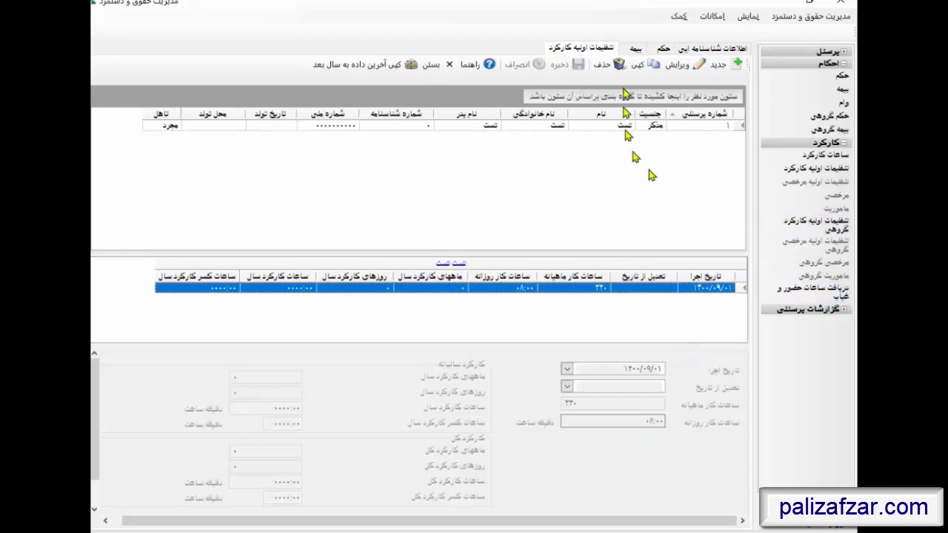
{"action": "left_click", "coordinate": [636, 49]}
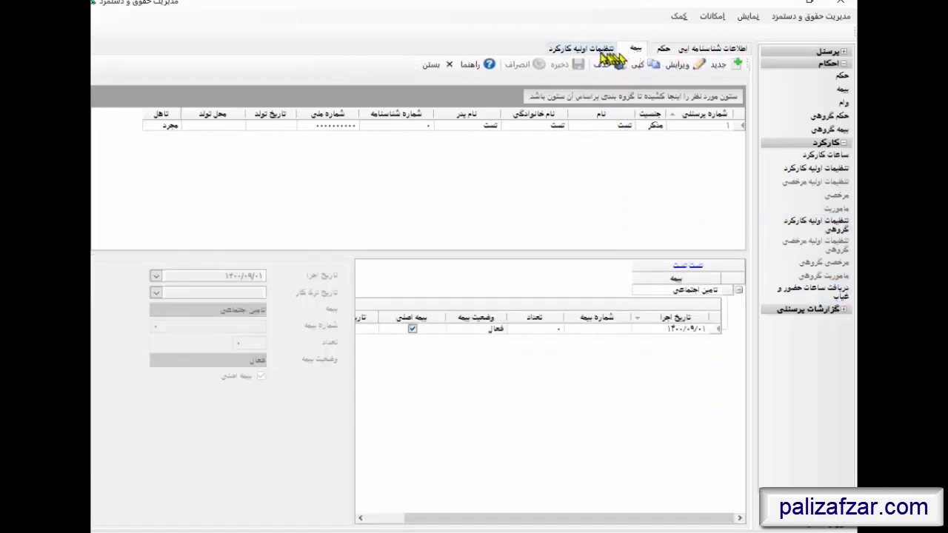
{"action": "left_click", "coordinate": [585, 49]}
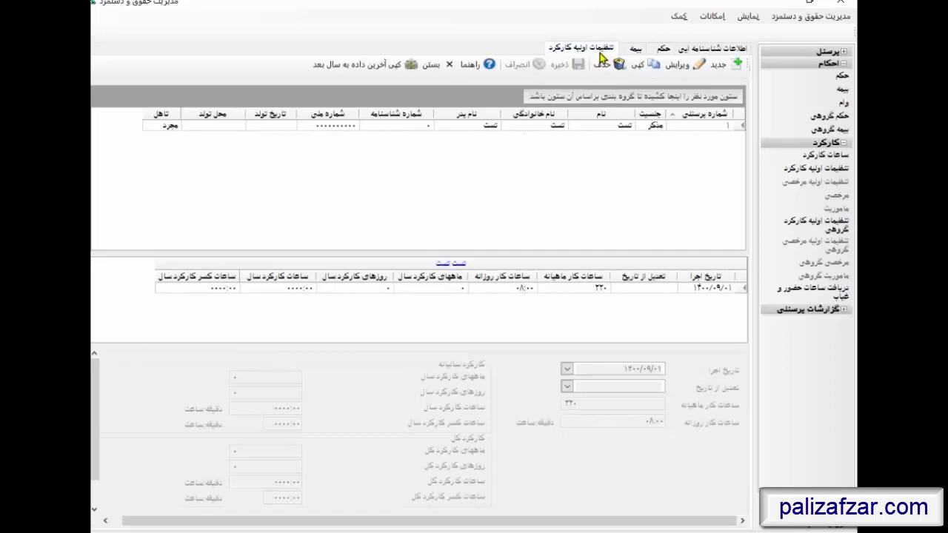
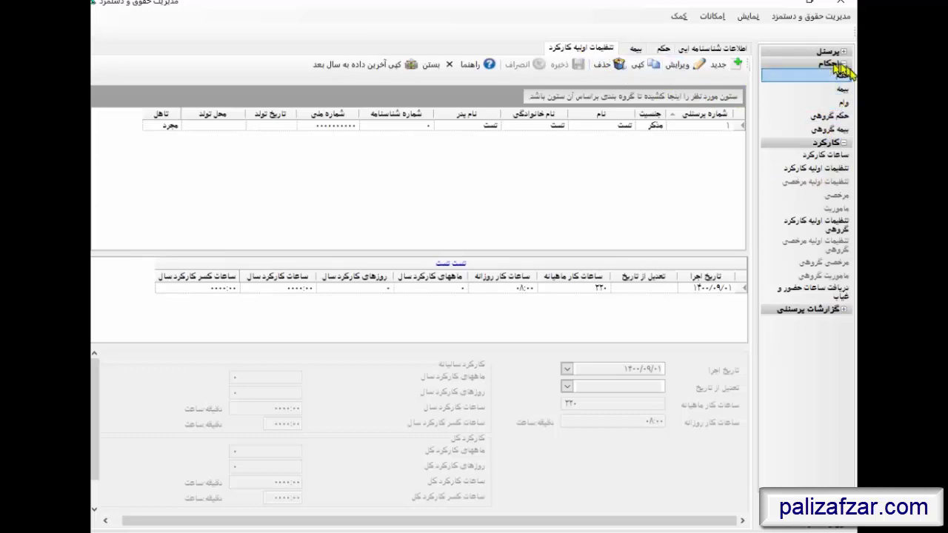
Start a new loan record (وام) of type وام پرداختنی with loan amount and remaining balance of 100,000,000 rials
{"action": "left_click", "coordinate": [843, 104]}
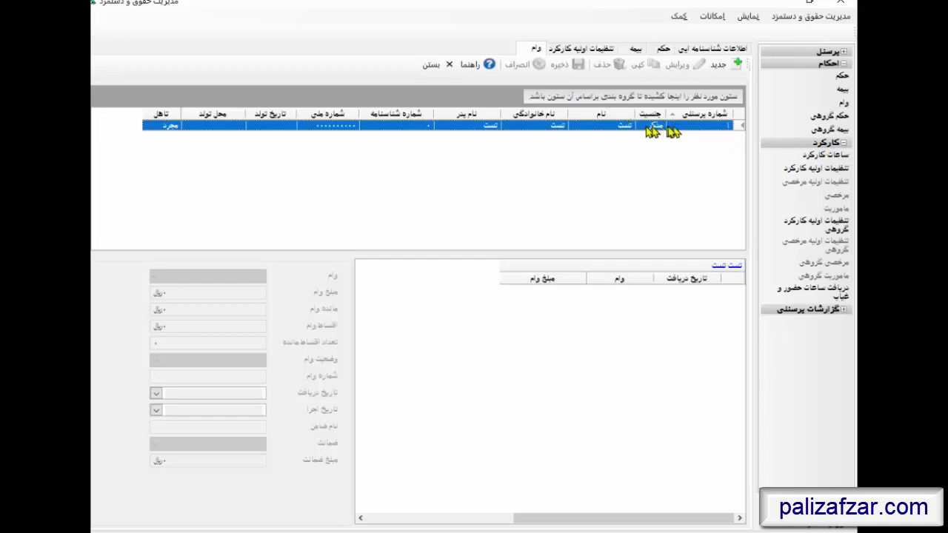
{"action": "left_click", "coordinate": [725, 67]}
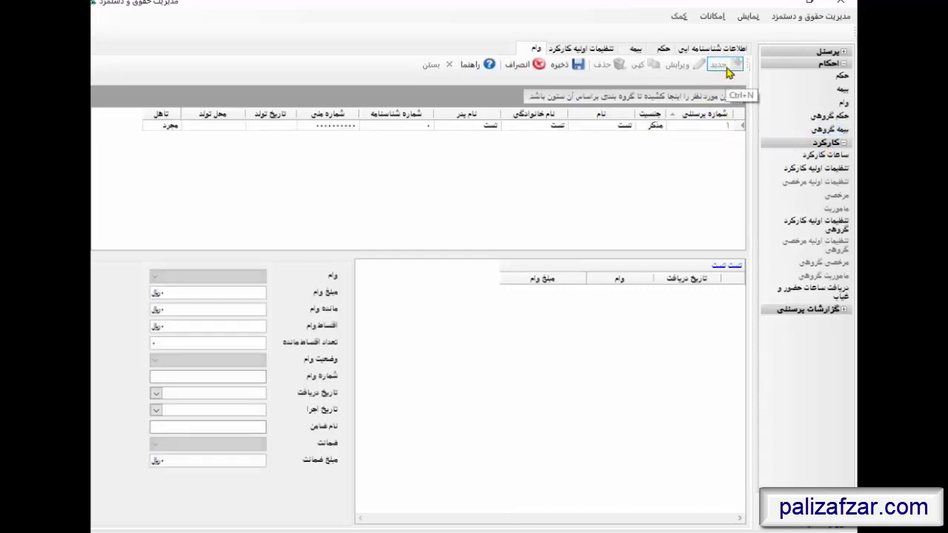
{"action": "left_click", "coordinate": [233, 278]}
{"action": "left_click", "coordinate": [251, 292]}
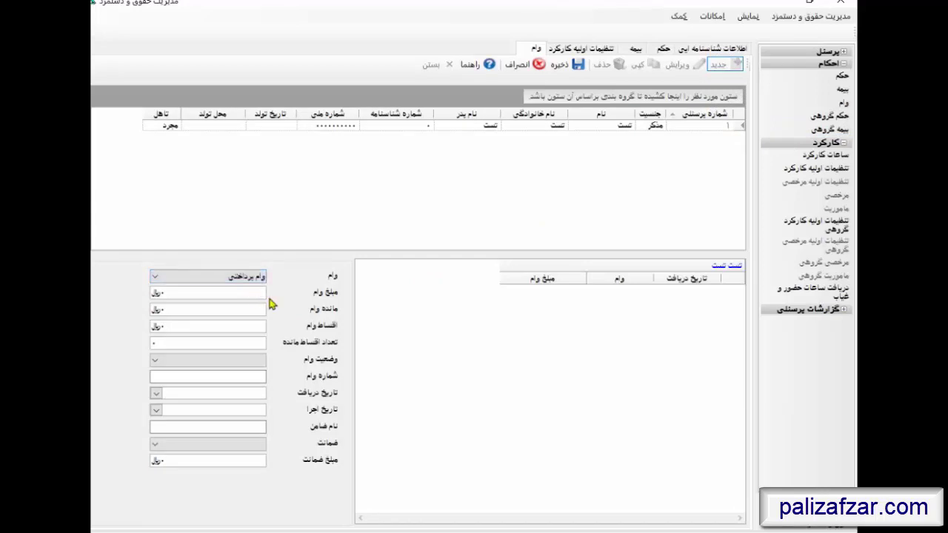
{"action": "left_click", "coordinate": [189, 295]}
{"action": "type", "text": "100000000"}
{"action": "left_click", "coordinate": [172, 312]}
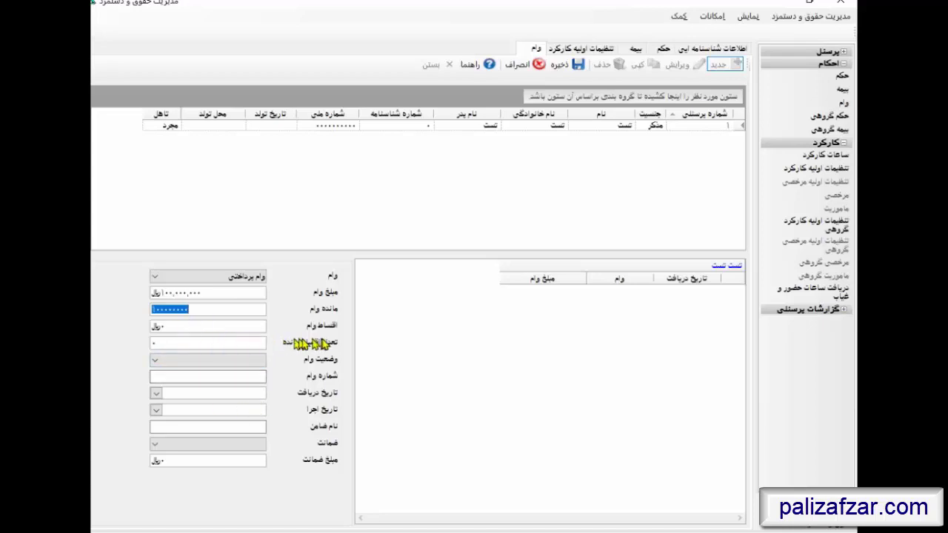
{"action": "type", "text": "00"}
{"action": "key", "text": "Tab"}
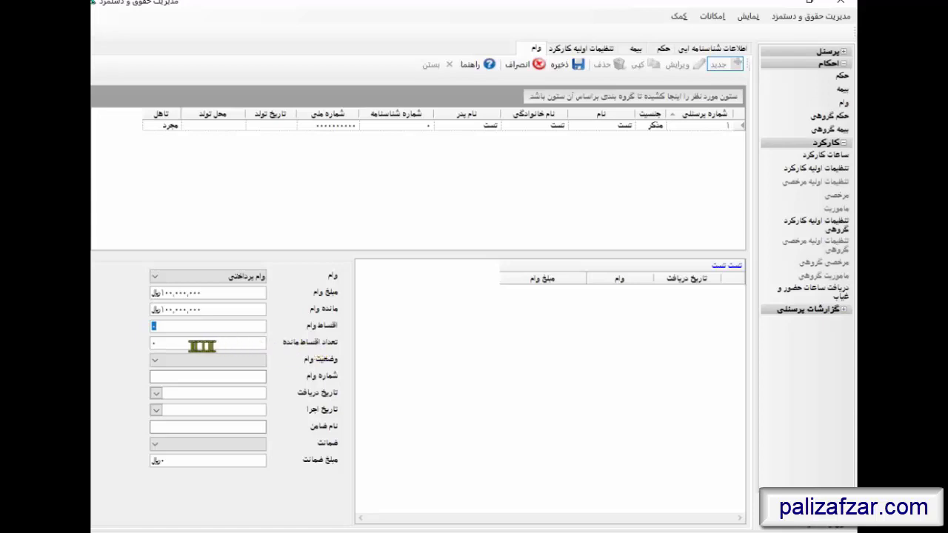
Set the loan's remaining installments to 10, installment amount to 10,000,000 rials and status to فعال
{"action": "left_click", "coordinate": [164, 347]}
{"action": "type", "text": "10"}
{"action": "left_click", "coordinate": [174, 327]}
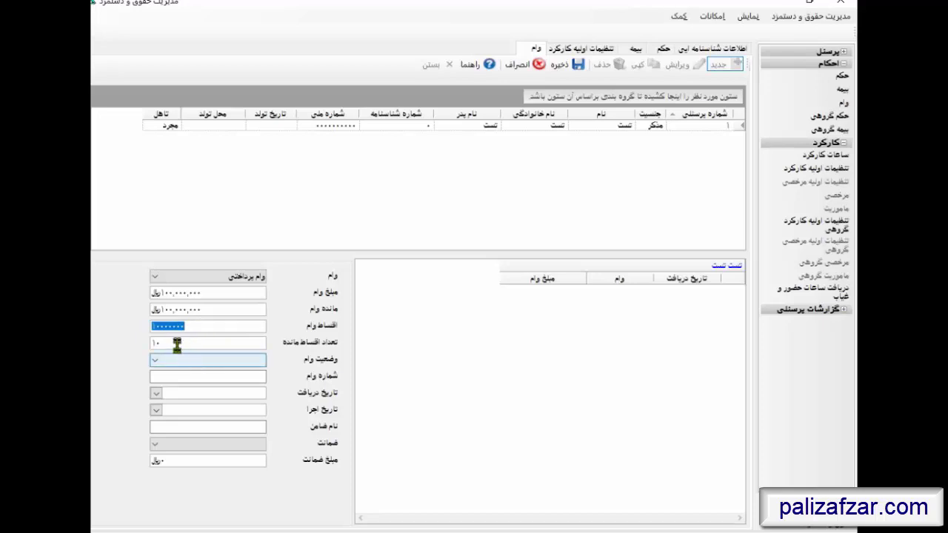
{"action": "left_click", "coordinate": [177, 343]}
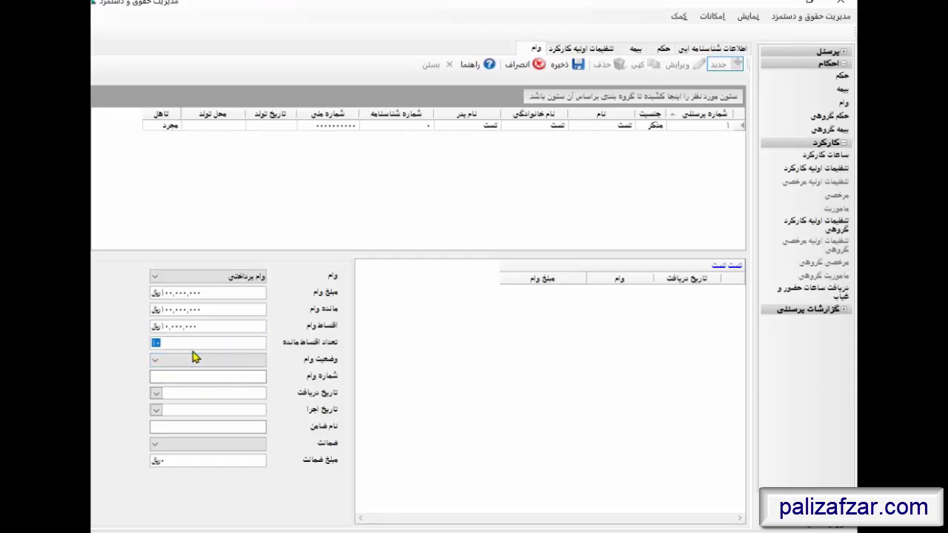
{"action": "left_click", "coordinate": [255, 360]}
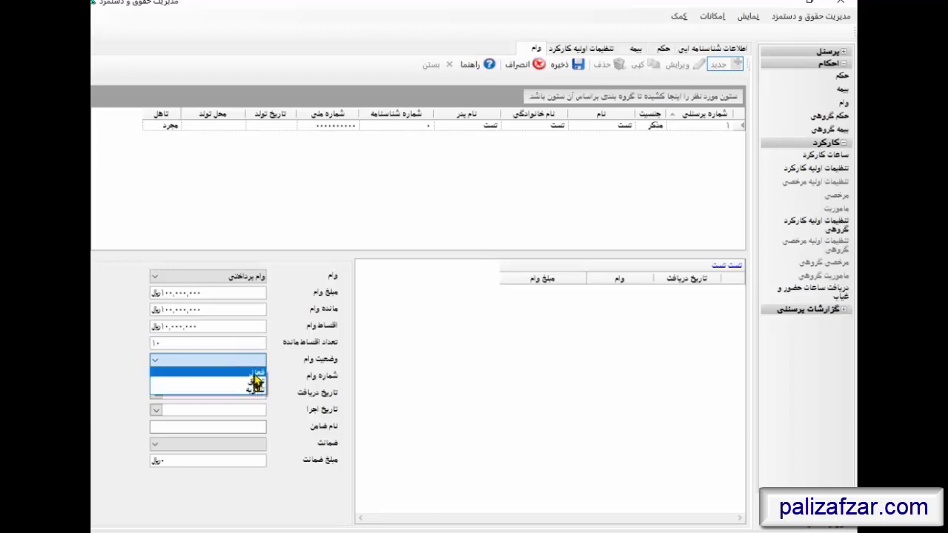
{"action": "left_click", "coordinate": [252, 372]}
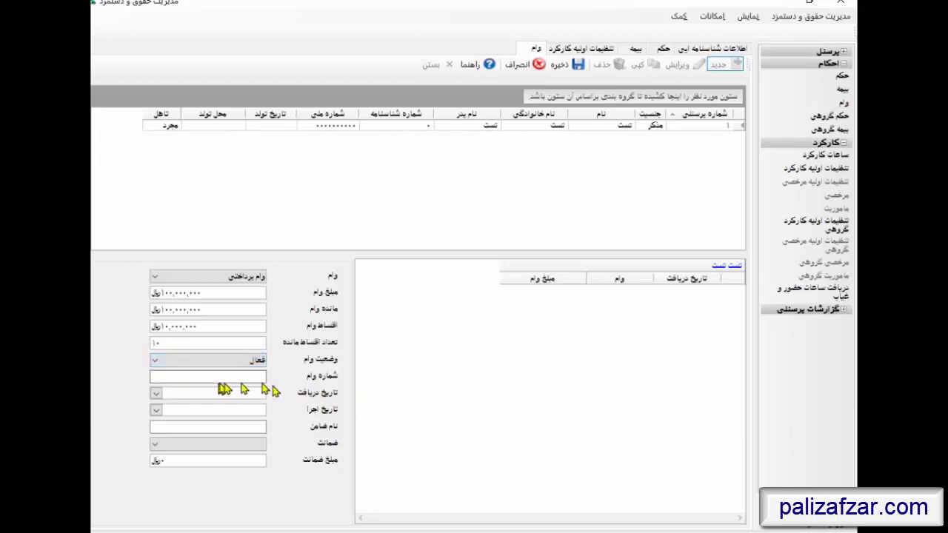
Set both the loan's receipt date and execution date to 1400/09/01 and save the loan record
{"action": "left_click", "coordinate": [559, 65]}
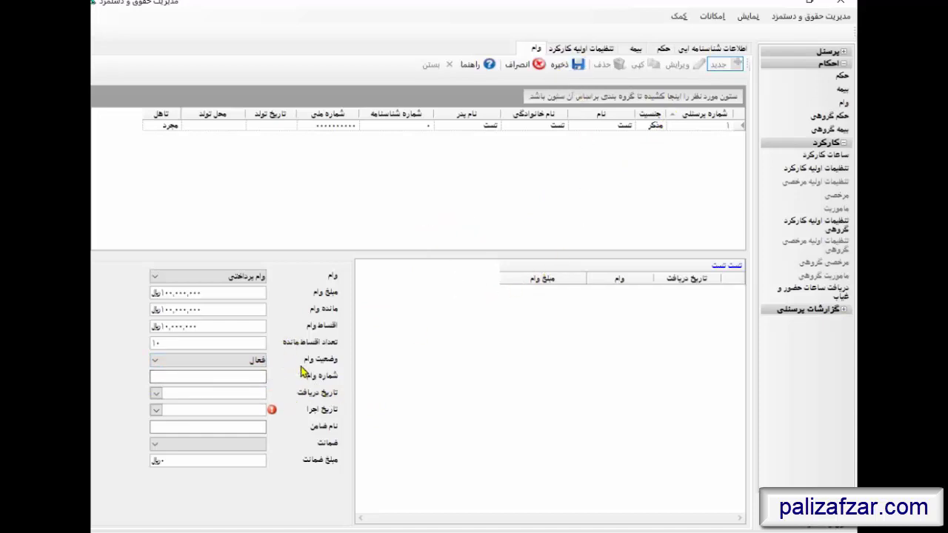
{"action": "left_click", "coordinate": [243, 394]}
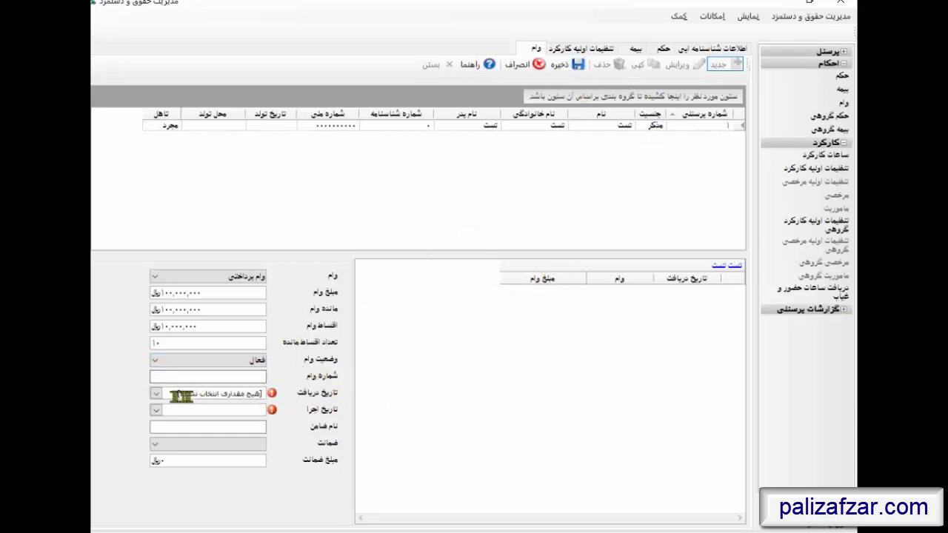
{"action": "left_click", "coordinate": [156, 393]}
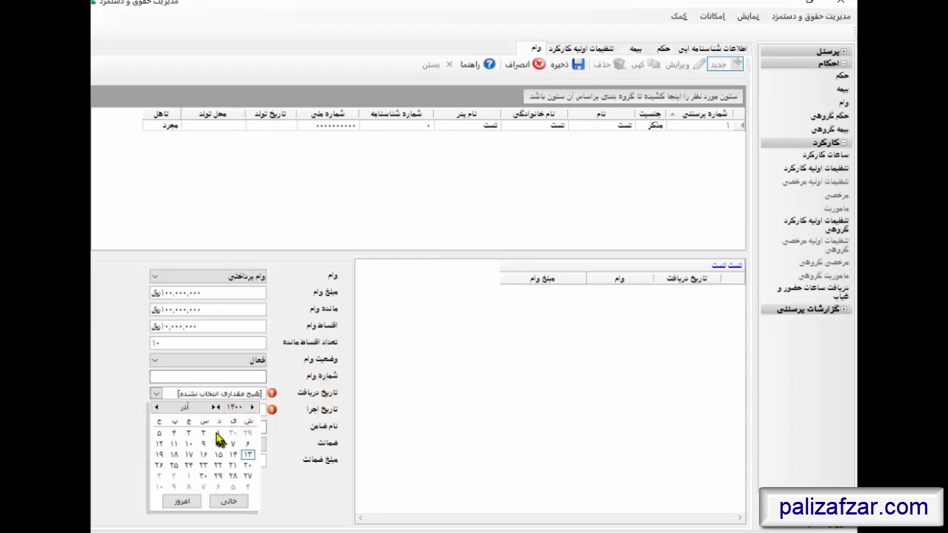
{"action": "left_click", "coordinate": [218, 433]}
{"action": "left_click", "coordinate": [156, 410]}
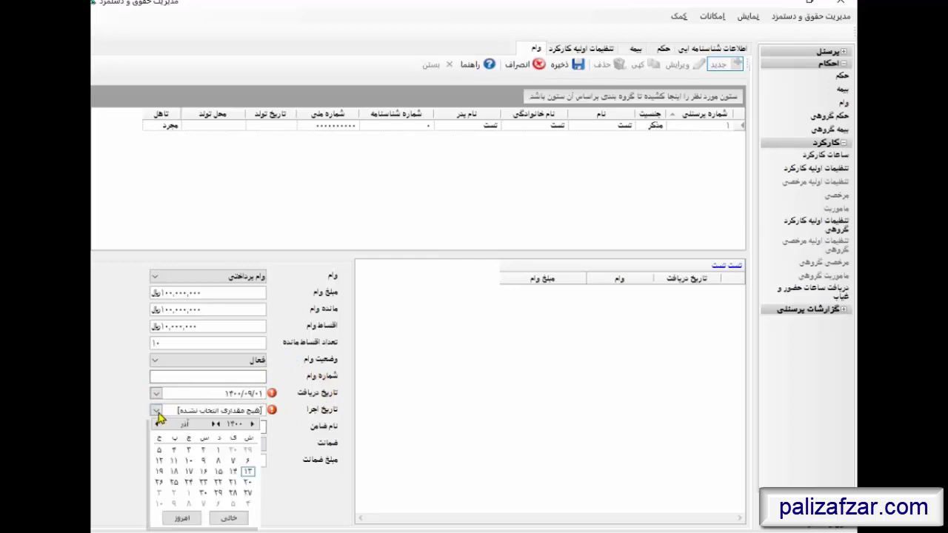
{"action": "left_click", "coordinate": [219, 451]}
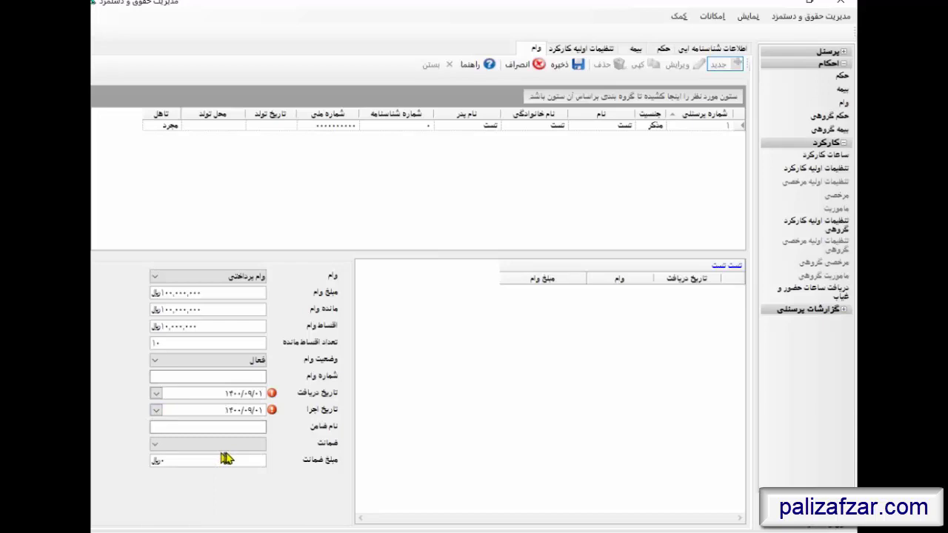
{"action": "left_click", "coordinate": [571, 70]}
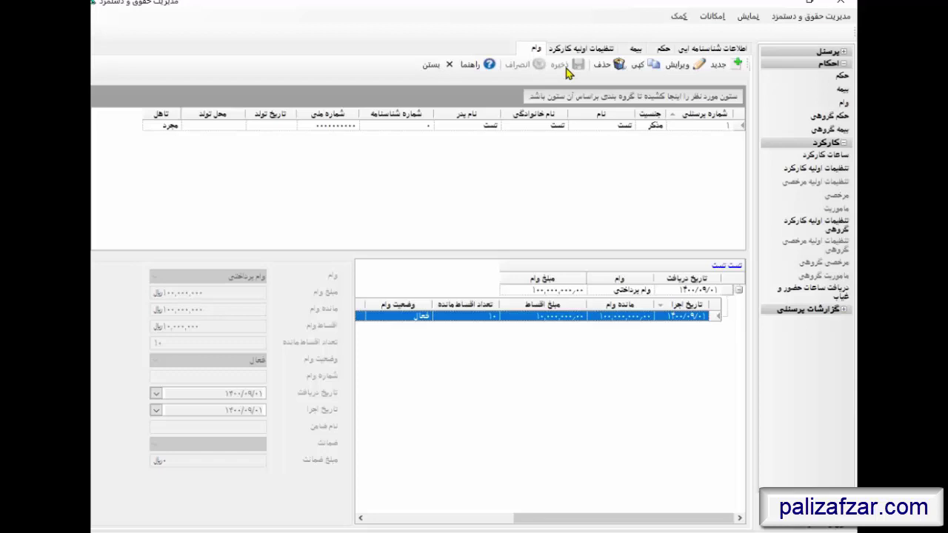
Edit the saved loan, setting its remaining balance to 6,000,000 rials and its remaining installments to 6
{"action": "left_click", "coordinate": [678, 64]}
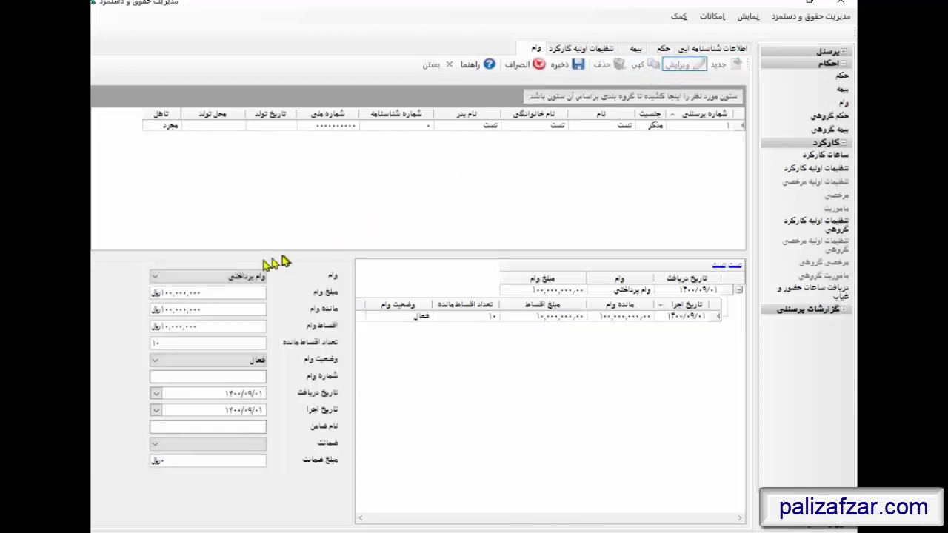
{"action": "left_click", "coordinate": [225, 276]}
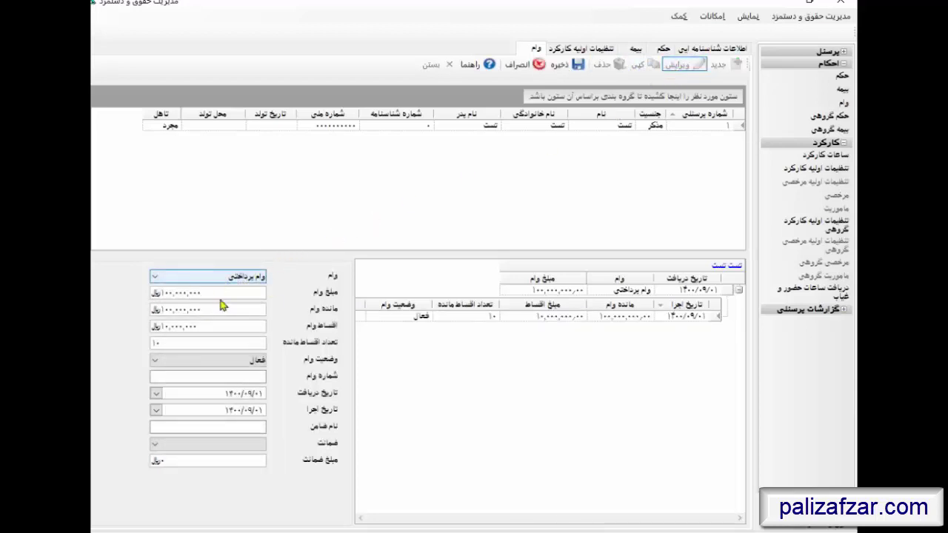
{"action": "left_click", "coordinate": [222, 308]}
{"action": "double_click", "coordinate": [213, 311]}
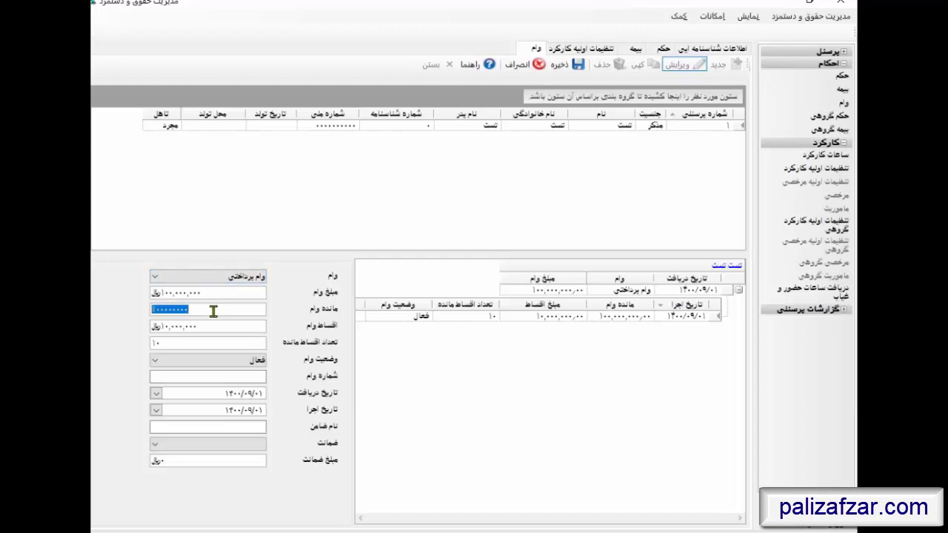
{"action": "type", "text": "600000"}
{"action": "left_click", "coordinate": [164, 359]}
{"action": "double_click", "coordinate": [163, 344]}
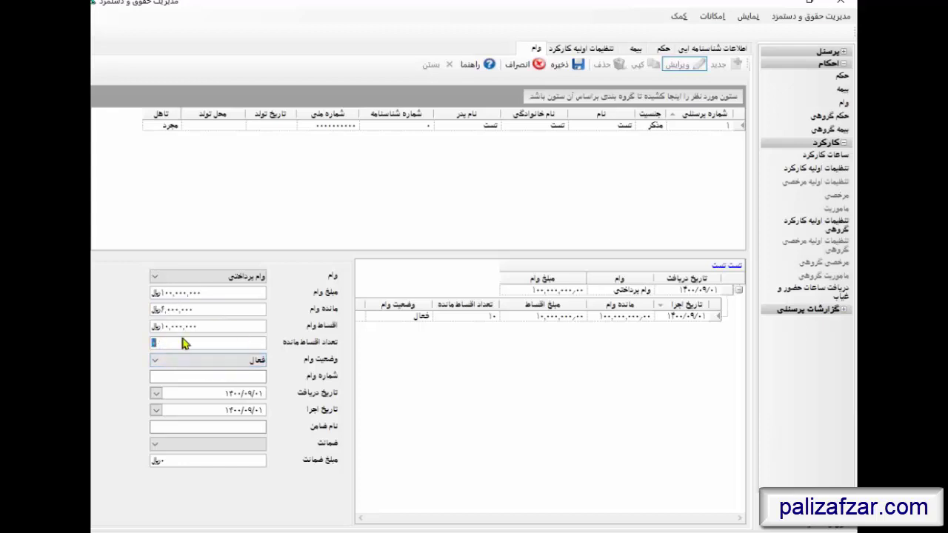
{"action": "type", "text": "0"}
{"action": "left_click", "coordinate": [224, 325]}
{"action": "double_click", "coordinate": [203, 341]}
Correct the loan's remaining balance to 60,000,000 rials and check the installment amount and the number of remaining installments
{"action": "double_click", "coordinate": [190, 310]}
{"action": "left_click", "coordinate": [195, 314]}
{"action": "type", "text": "0"}
{"action": "double_click", "coordinate": [205, 311]}
{"action": "type", "text": "6000000"}
{"action": "double_click", "coordinate": [226, 324]}
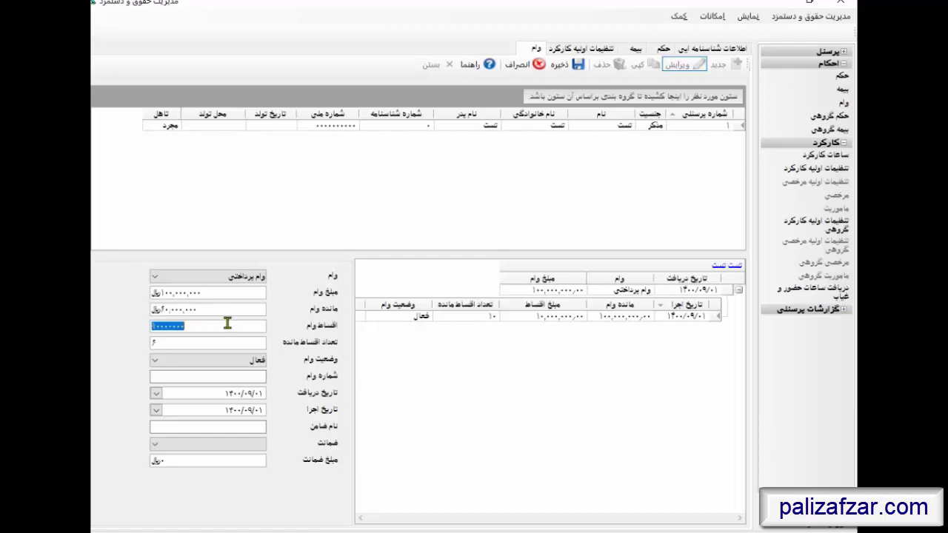
{"action": "double_click", "coordinate": [175, 344]}
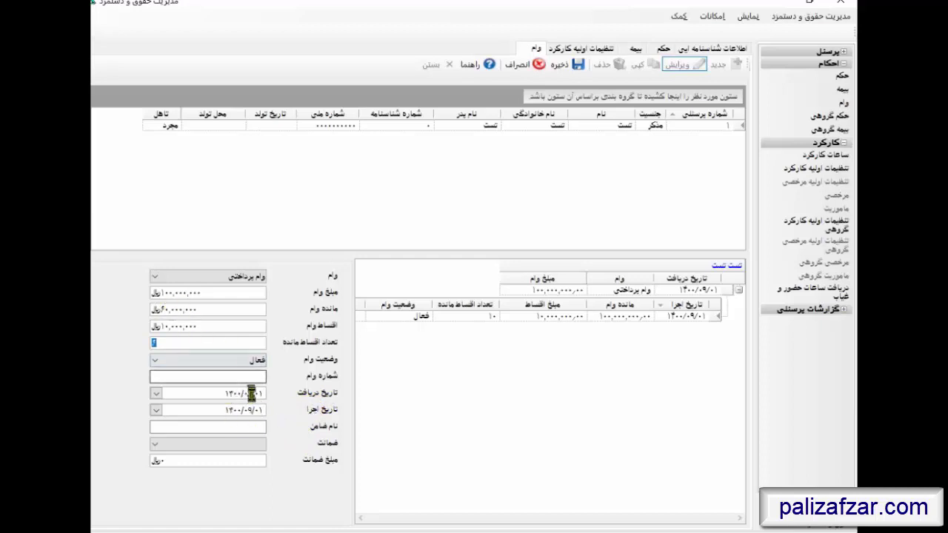
Set the loan's receipt date (تاریخ دریافت) to 1400/05/01
{"action": "left_click", "coordinate": [250, 393]}
{"action": "type", "text": "5"}
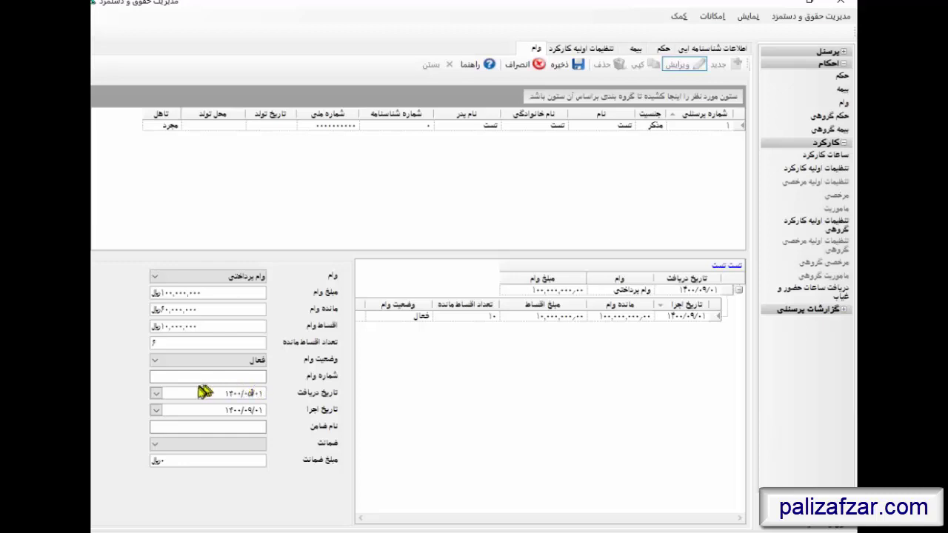
{"action": "left_click_drag", "start_coordinate": [201, 391], "coordinate": [278, 401]}
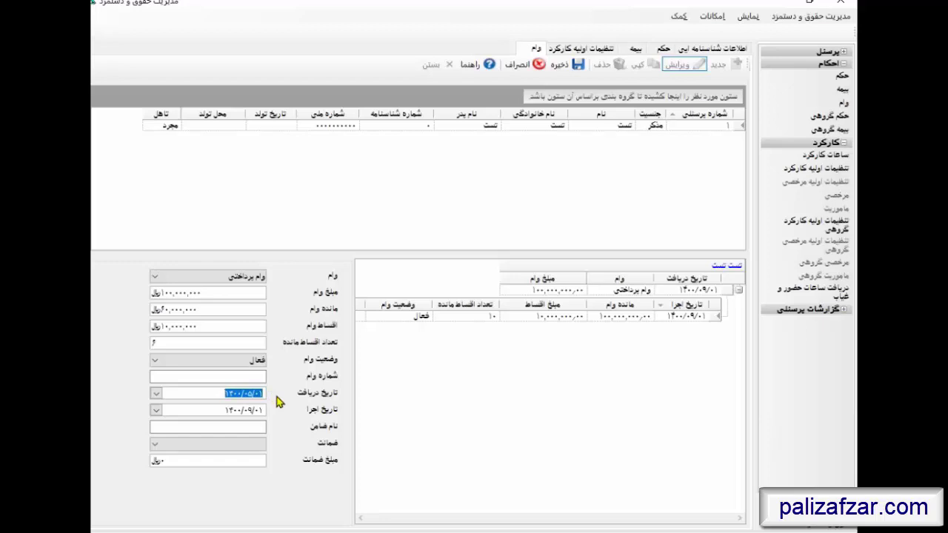
{"action": "left_click", "coordinate": [235, 413]}
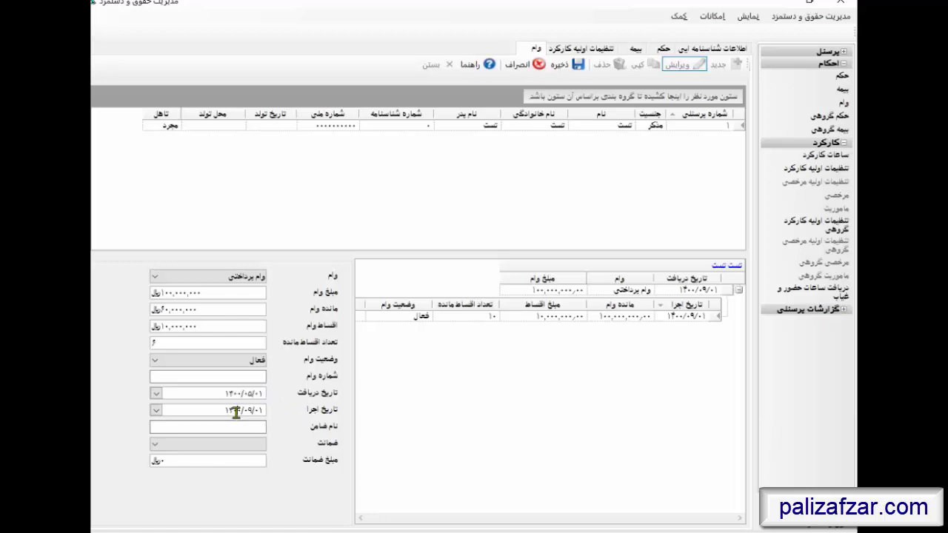
Save the edited loan record with its new receipt date
{"action": "left_click", "coordinate": [561, 65]}
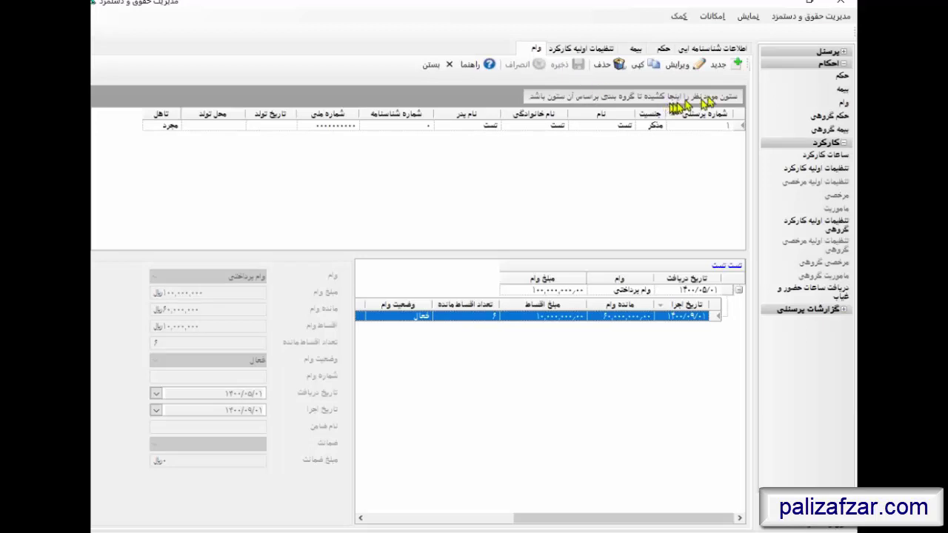
{"action": "left_click", "coordinate": [718, 65]}
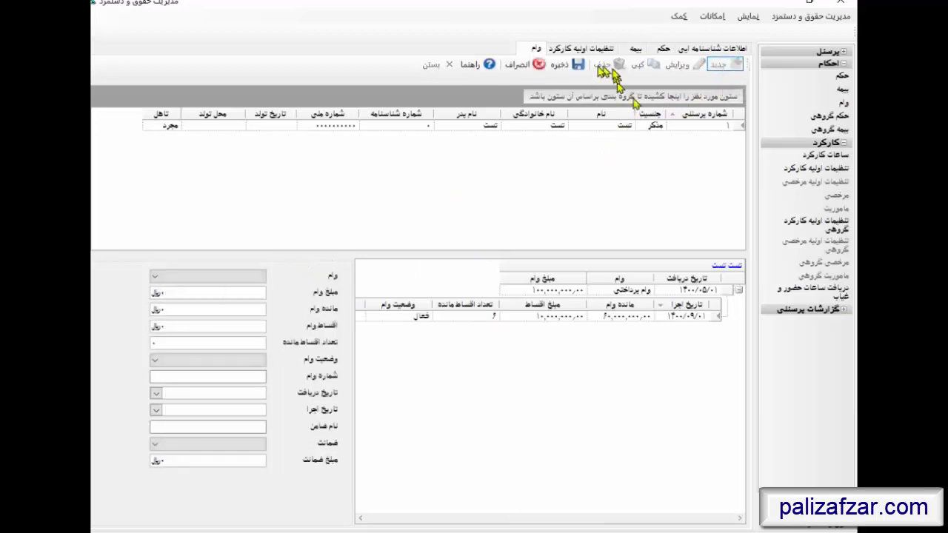
{"action": "left_click", "coordinate": [519, 65]}
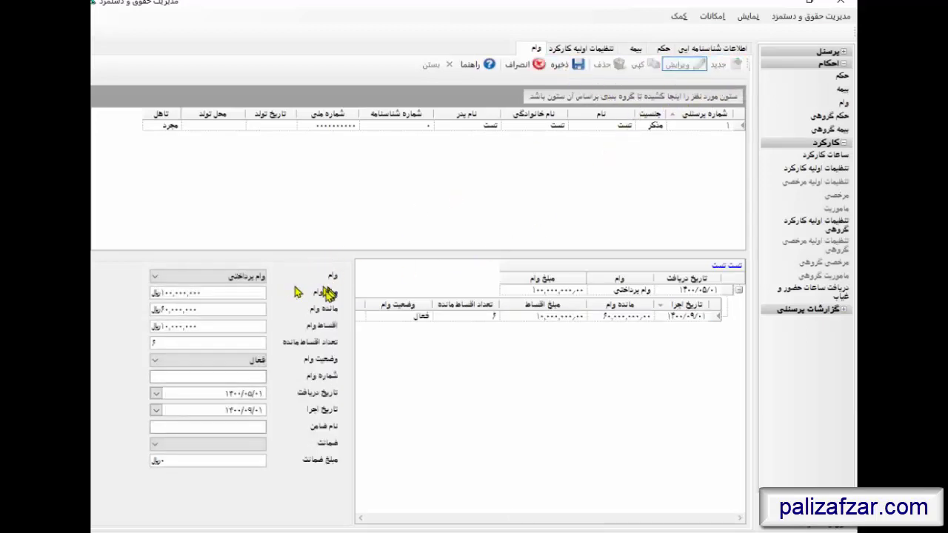
{"action": "left_click", "coordinate": [244, 295]}
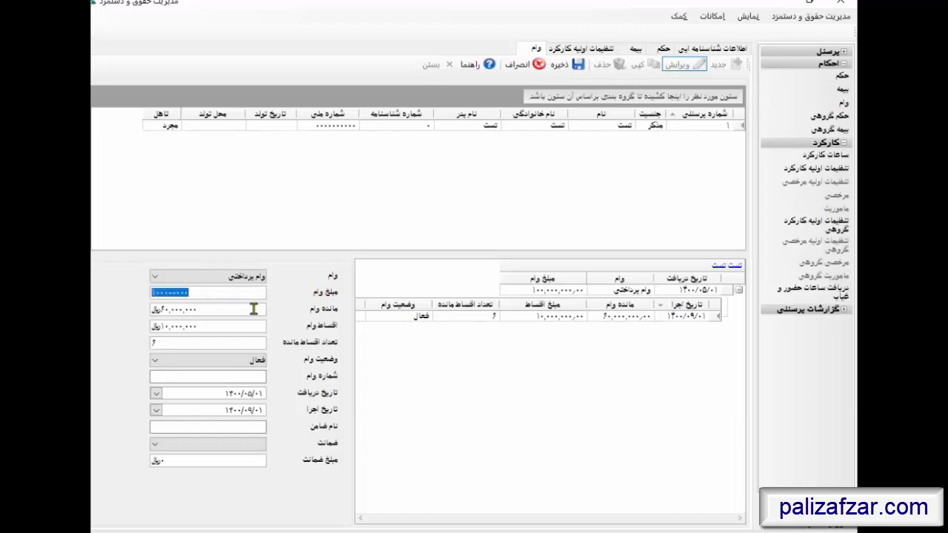
{"action": "left_click", "coordinate": [254, 309]}
{"action": "left_click", "coordinate": [521, 66]}
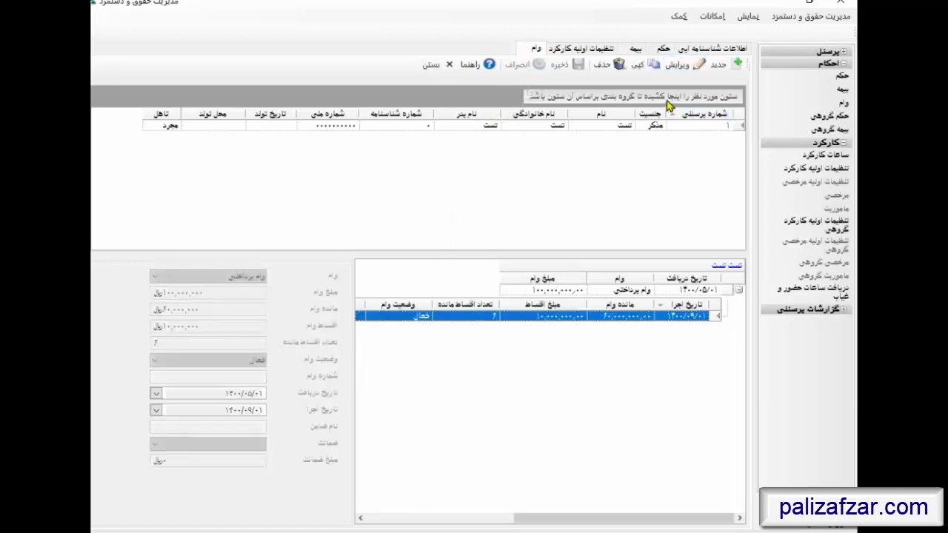
Open the loan for editing to review its amount, balance, installment fields and dates, and leave without saving
{"action": "left_click", "coordinate": [678, 66]}
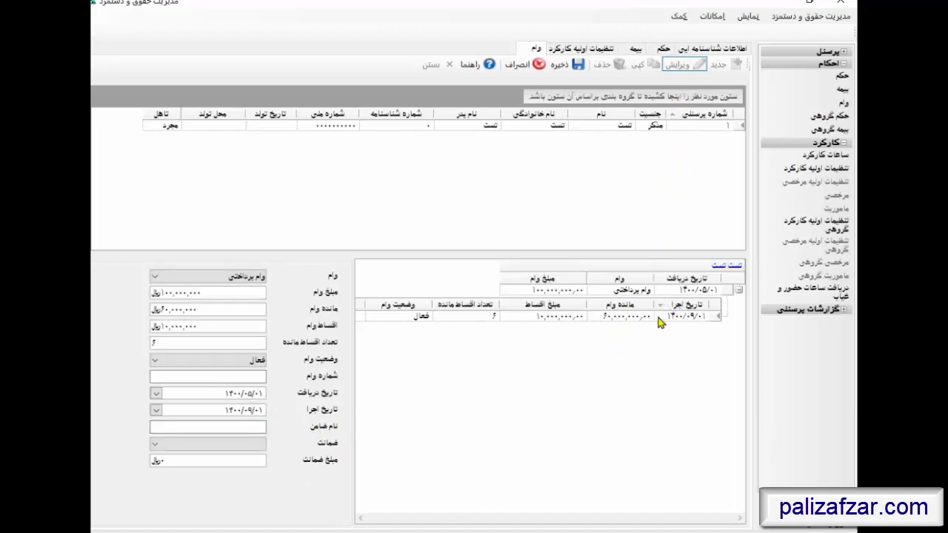
{"action": "left_click", "coordinate": [217, 292]}
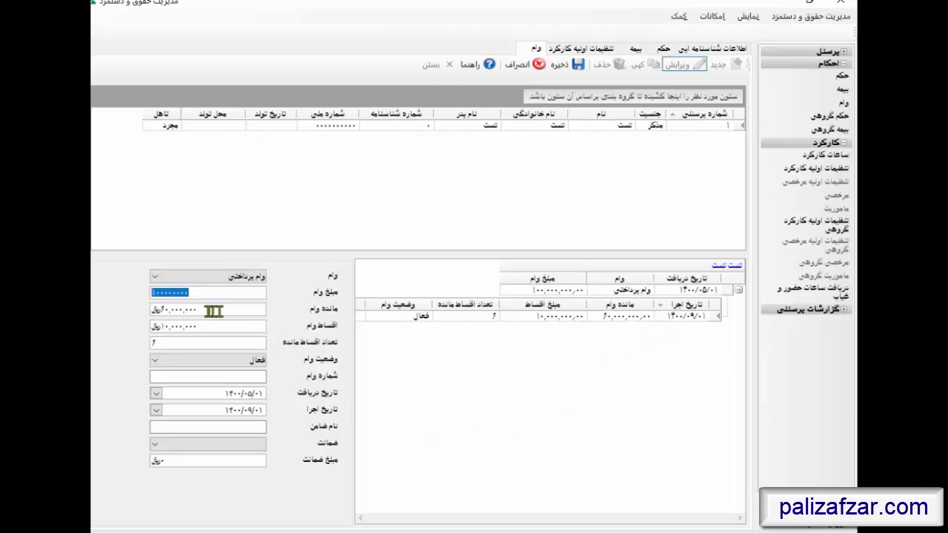
{"action": "left_click", "coordinate": [214, 311]}
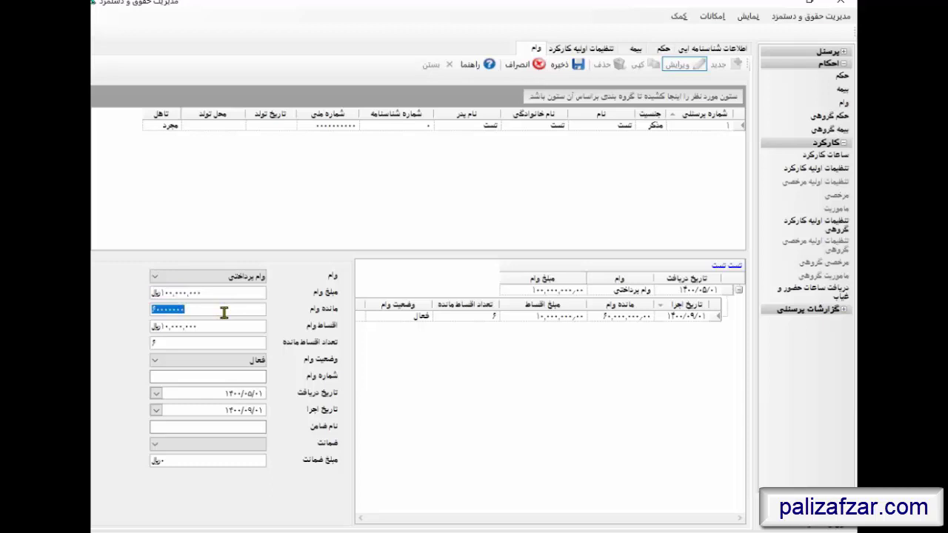
{"action": "left_click", "coordinate": [213, 327]}
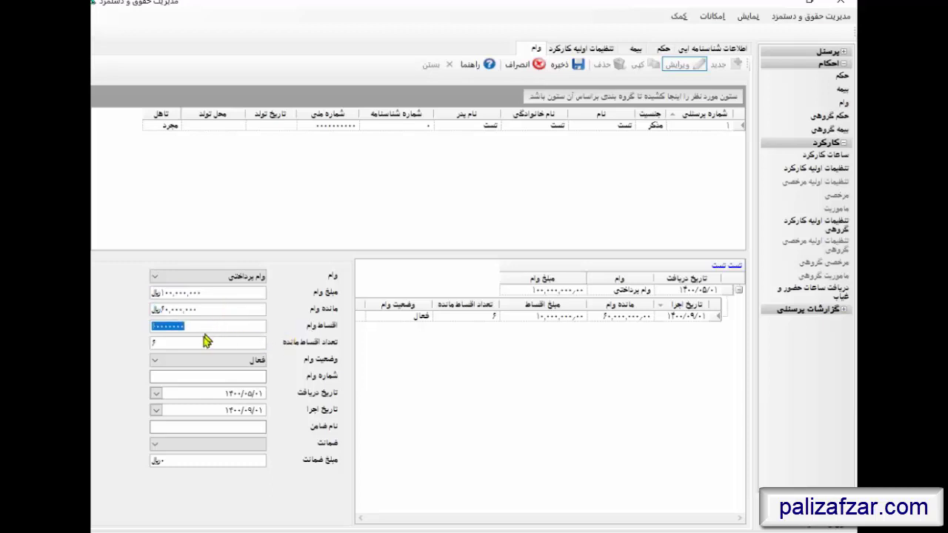
{"action": "left_click", "coordinate": [206, 341]}
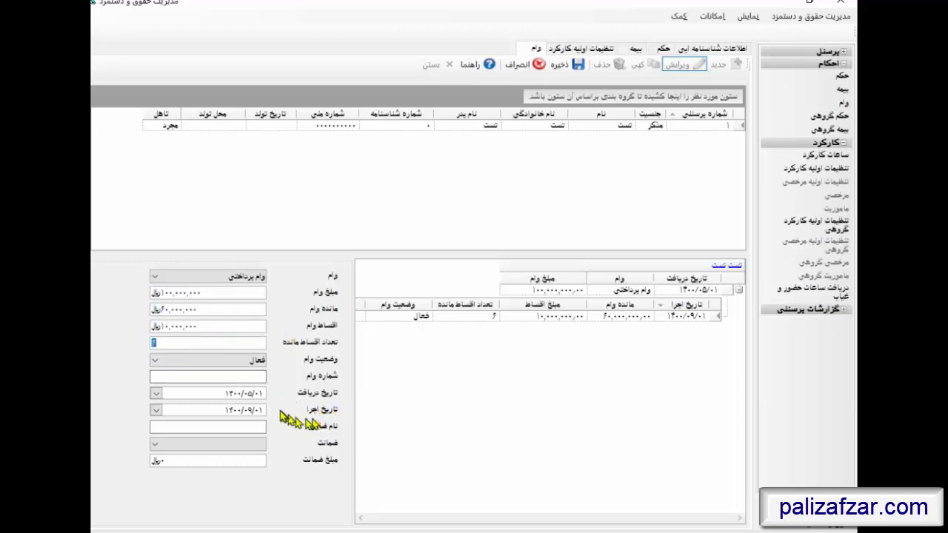
{"action": "left_click", "coordinate": [236, 394]}
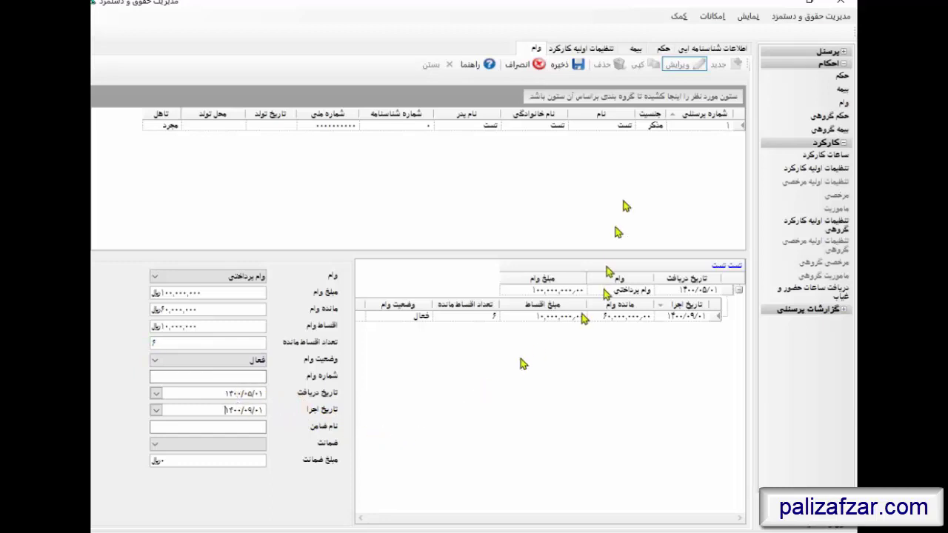
{"action": "left_click", "coordinate": [533, 67]}
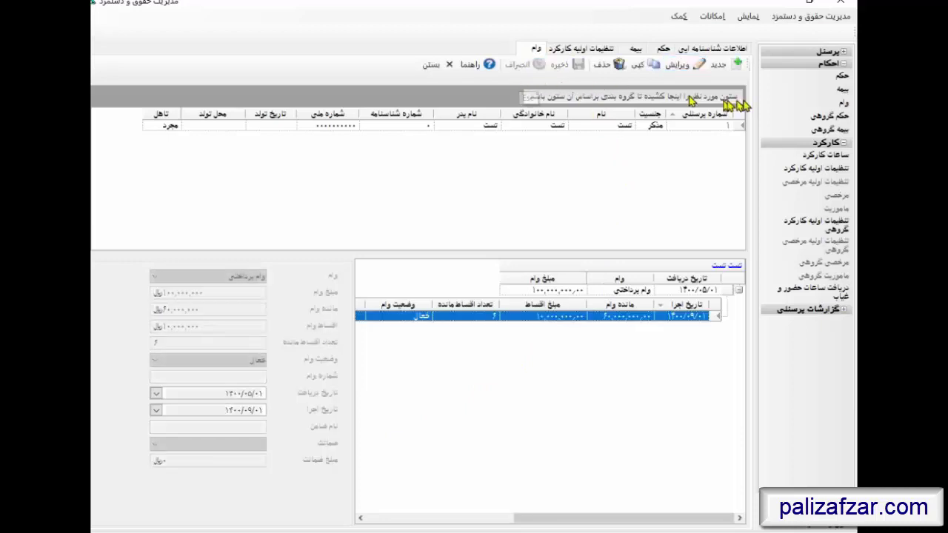
Try the statuses تعلیق (suspended) and تسویه (settled) on the existing loan record, and discard the edit
{"action": "left_click", "coordinate": [686, 71]}
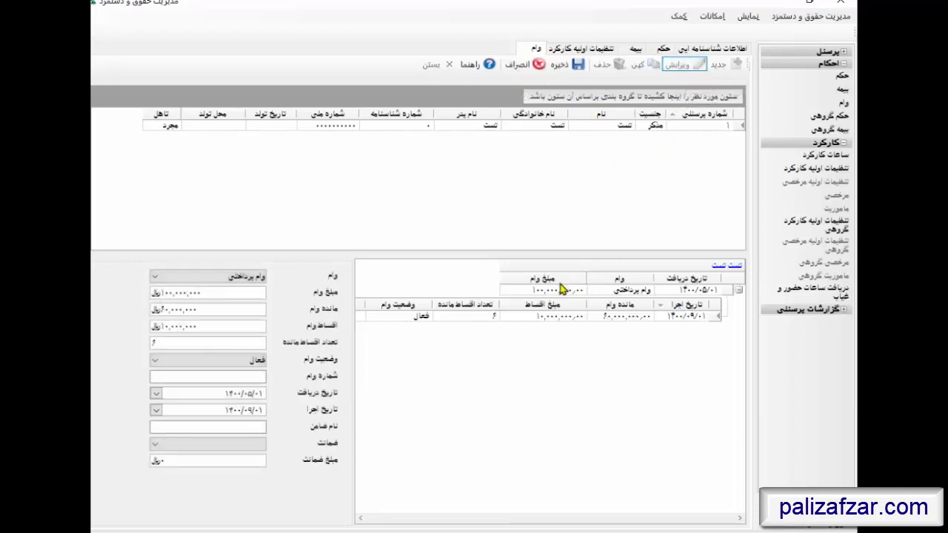
{"action": "left_click", "coordinate": [258, 362]}
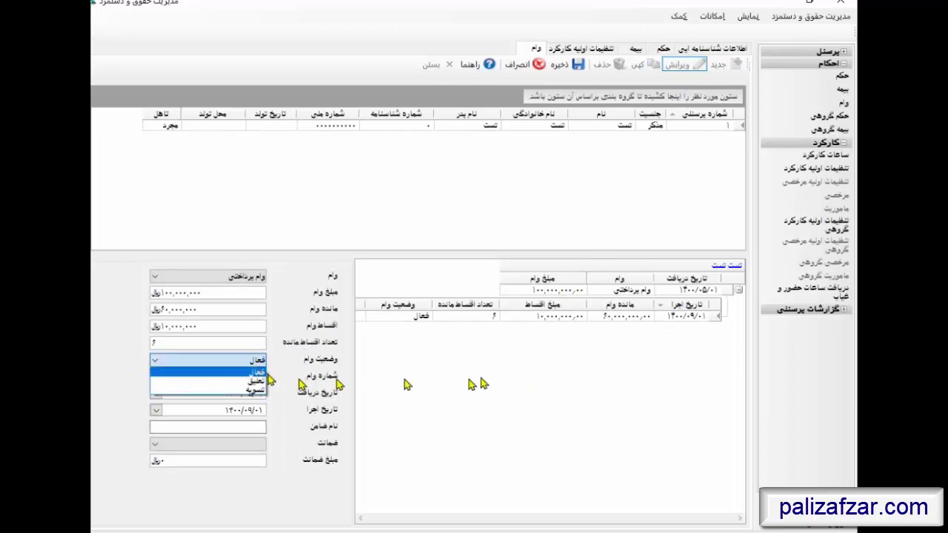
{"action": "left_click", "coordinate": [588, 364]}
{"action": "left_click", "coordinate": [254, 362]}
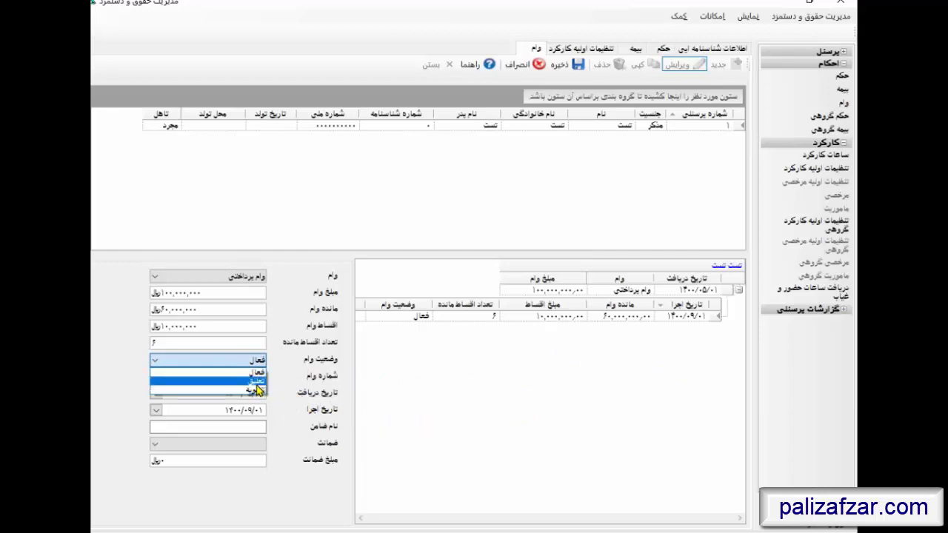
{"action": "left_click", "coordinate": [255, 382]}
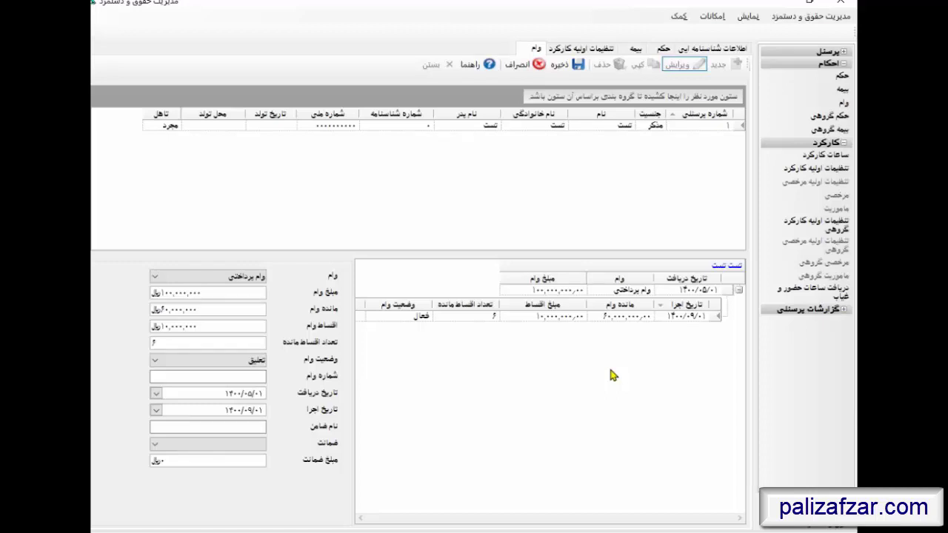
{"action": "left_click", "coordinate": [253, 368]}
{"action": "left_click", "coordinate": [254, 389]}
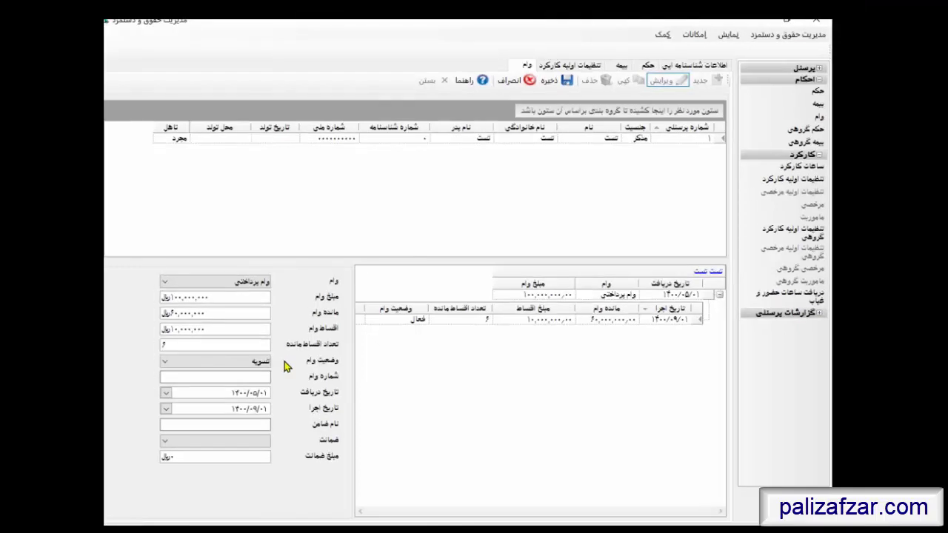
{"action": "left_click", "coordinate": [259, 361]}
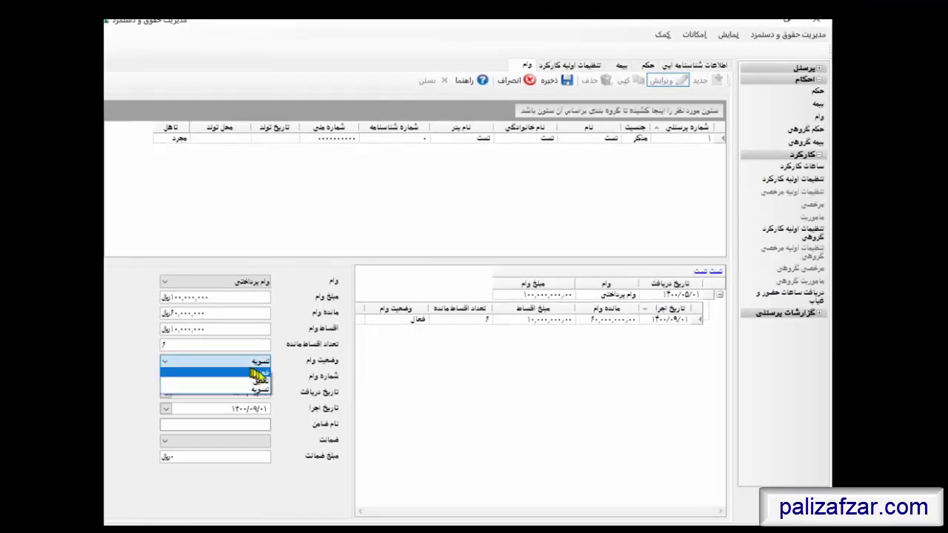
{"action": "left_click", "coordinate": [261, 381]}
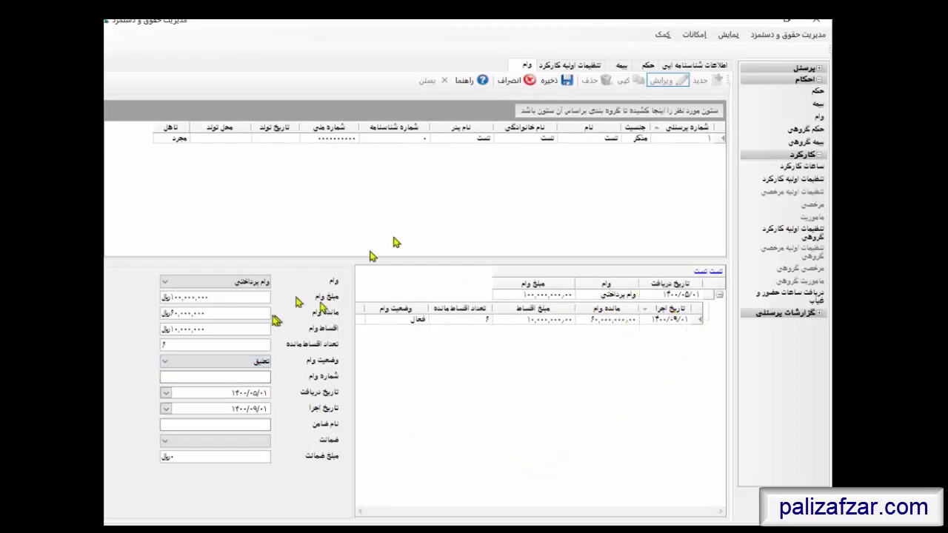
{"action": "left_click", "coordinate": [521, 83]}
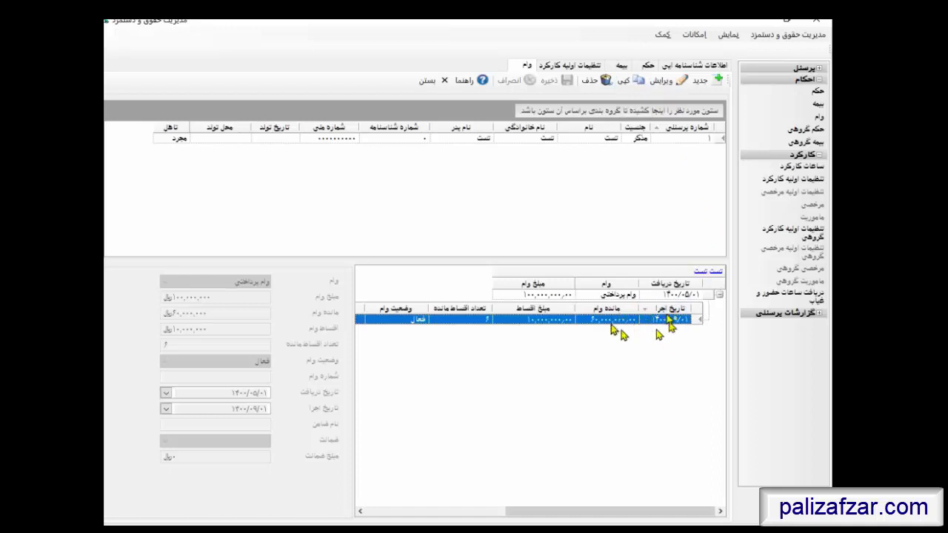
Copy the loan record, set the copy's execution date to 1400/10/01 and its status to تعلیق (suspended), and save it
{"action": "left_click", "coordinate": [622, 81]}
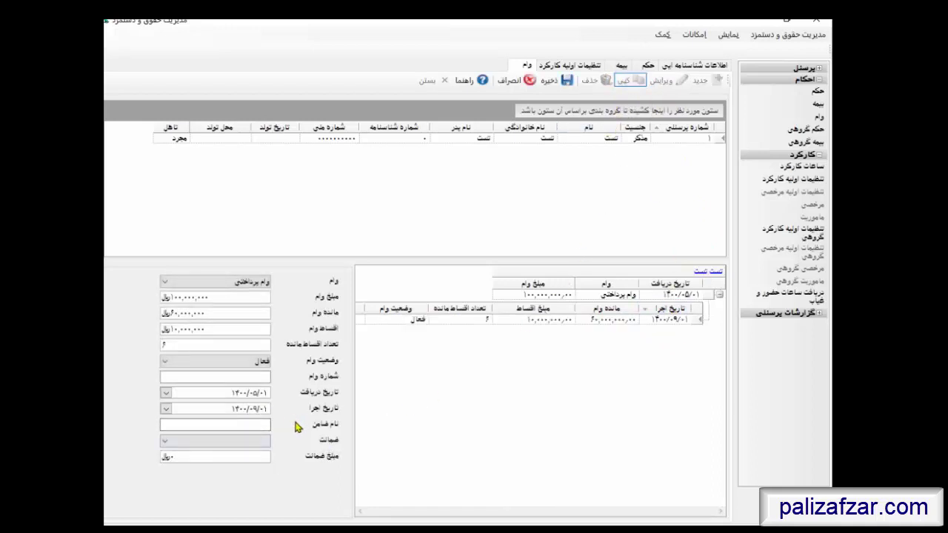
{"action": "left_click", "coordinate": [254, 409]}
{"action": "left_click", "coordinate": [165, 408]}
{"action": "left_click", "coordinate": [223, 423]}
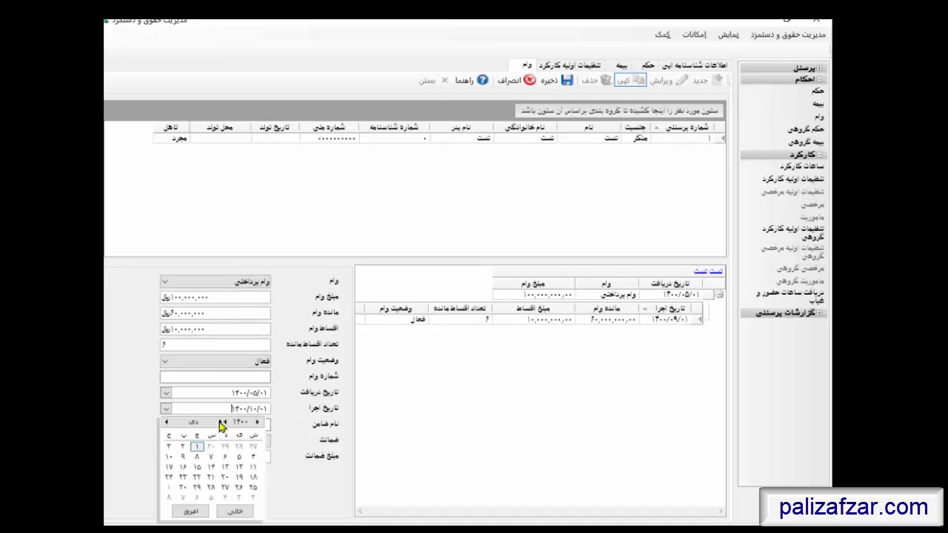
{"action": "left_click", "coordinate": [197, 448]}
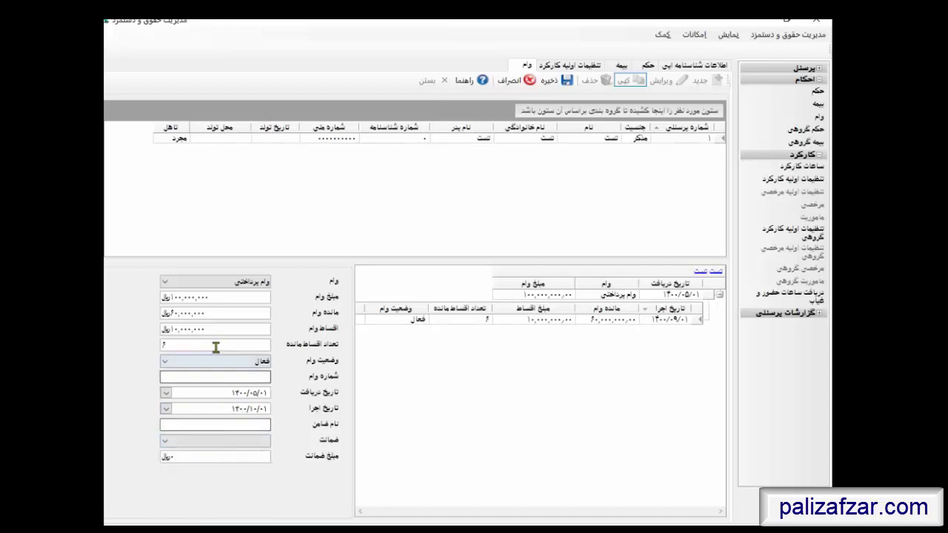
{"action": "left_click", "coordinate": [254, 362]}
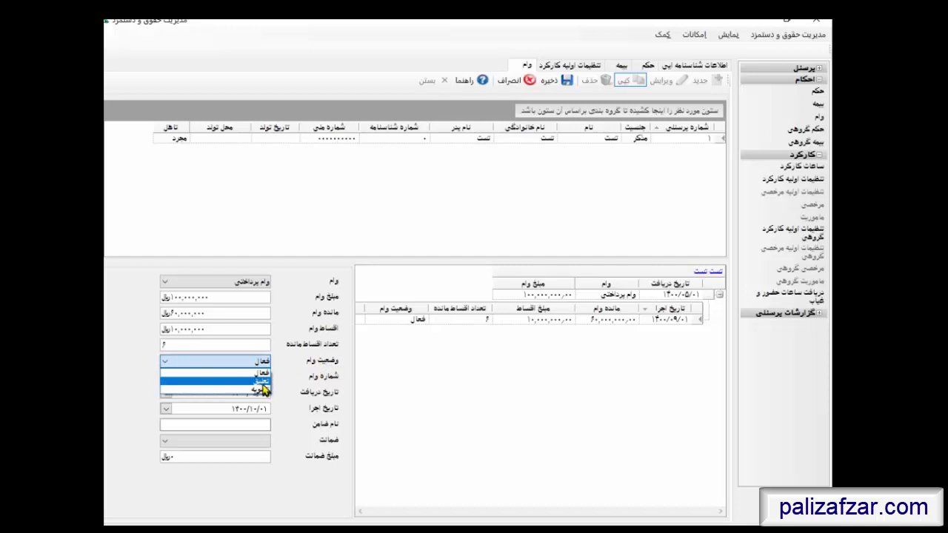
{"action": "left_click", "coordinate": [262, 382]}
{"action": "left_click", "coordinate": [563, 83]}
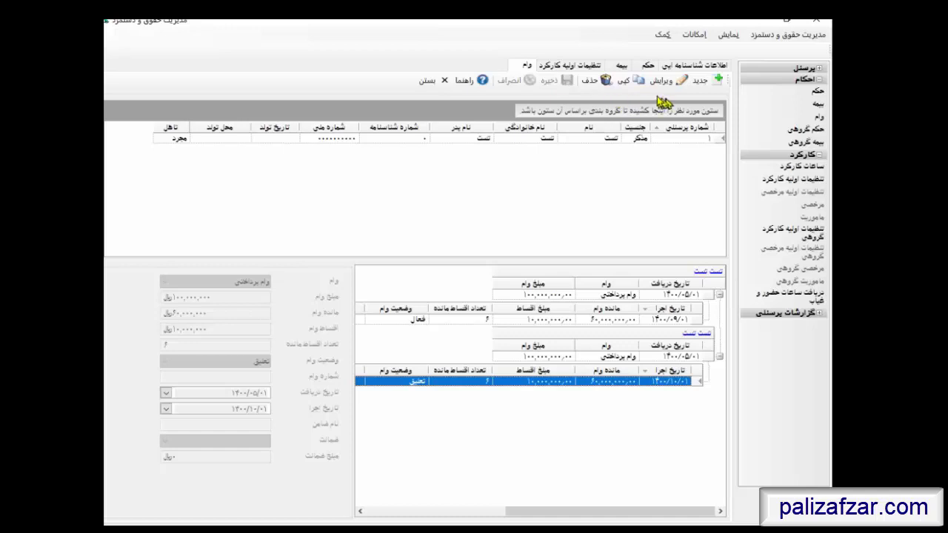
Copy the suspended loan record, set the execution date to 1400/12/01 and the status to فعال (active), and save it
{"action": "left_click", "coordinate": [626, 83]}
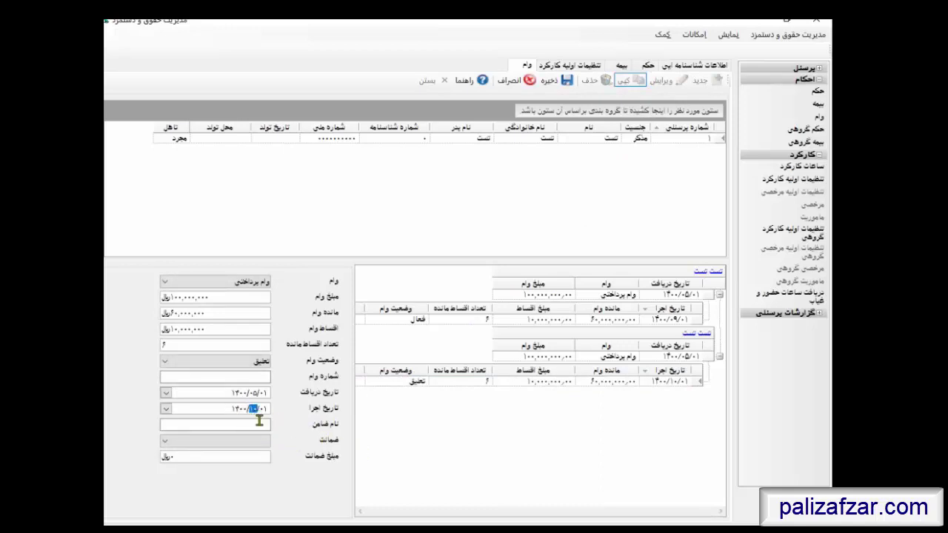
{"action": "type", "text": "11"}
{"action": "left_click", "coordinate": [251, 362]}
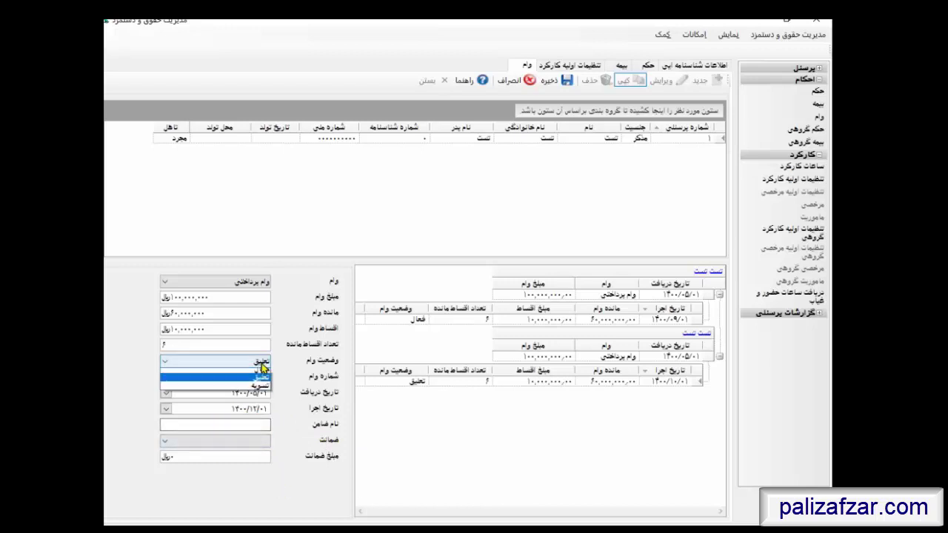
{"action": "left_click", "coordinate": [259, 373]}
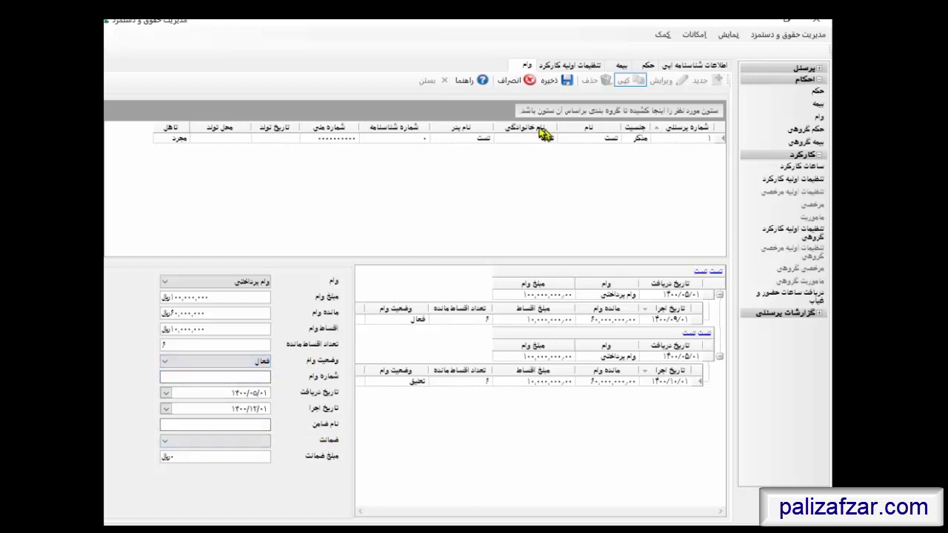
{"action": "left_click", "coordinate": [552, 86]}
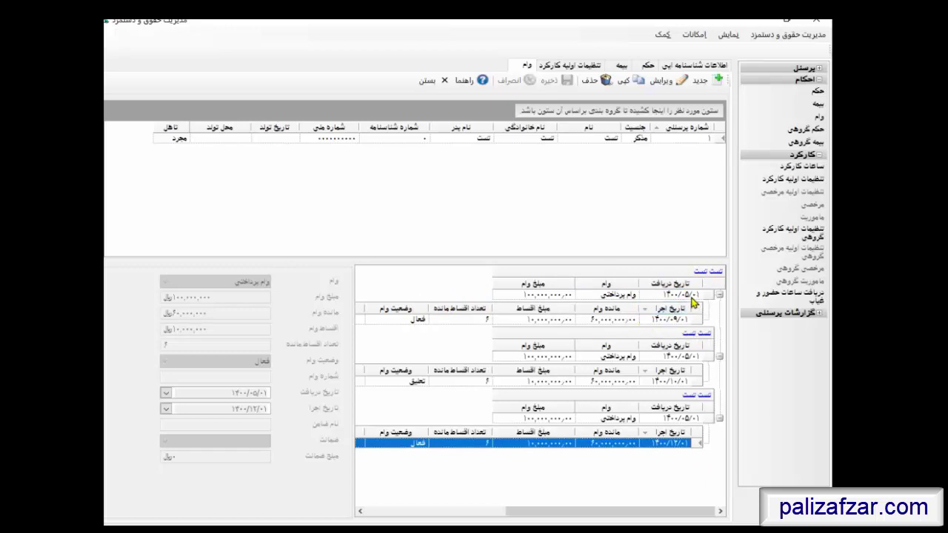
Review the 1400/09/01 and 1400/10/01 loan records, and the employee's identity, decree, insurance and initial work settings
{"action": "left_click", "coordinate": [684, 320]}
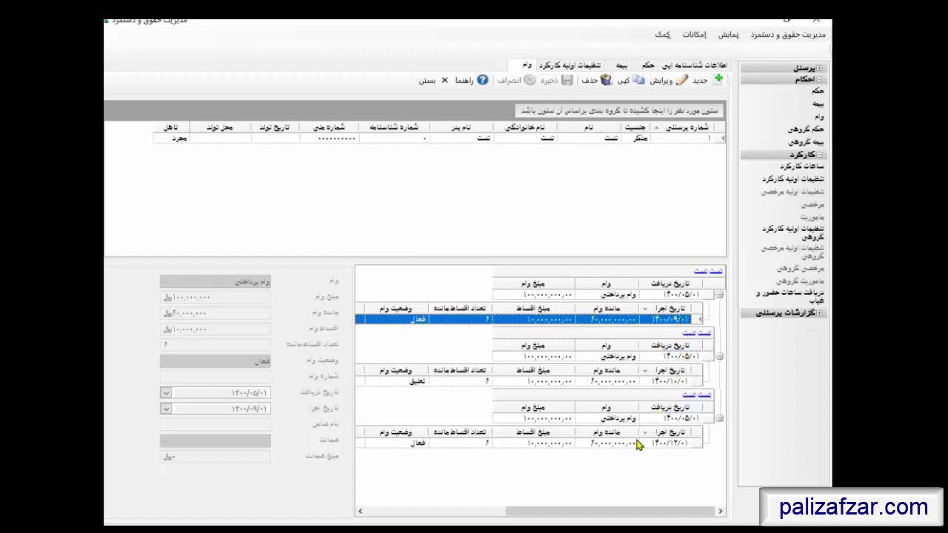
{"action": "left_click", "coordinate": [678, 383]}
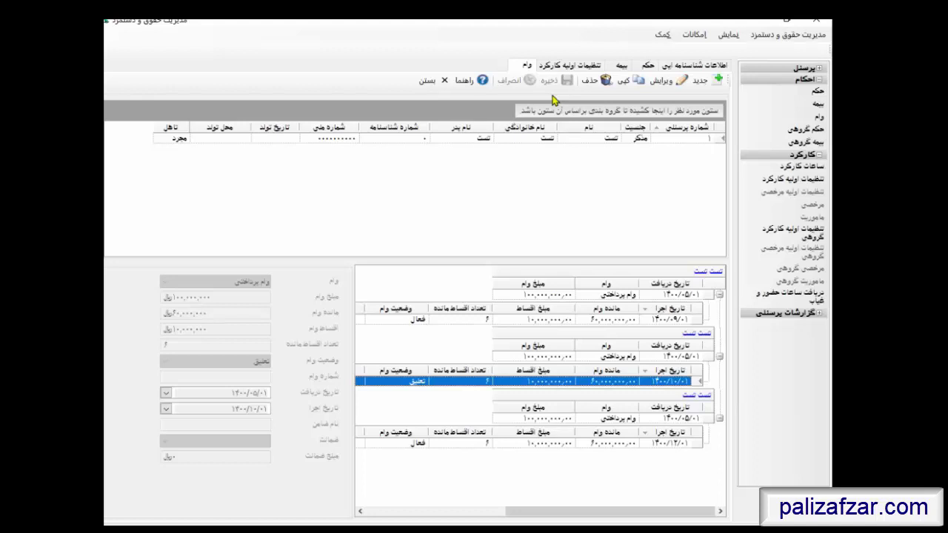
{"action": "left_click", "coordinate": [707, 65]}
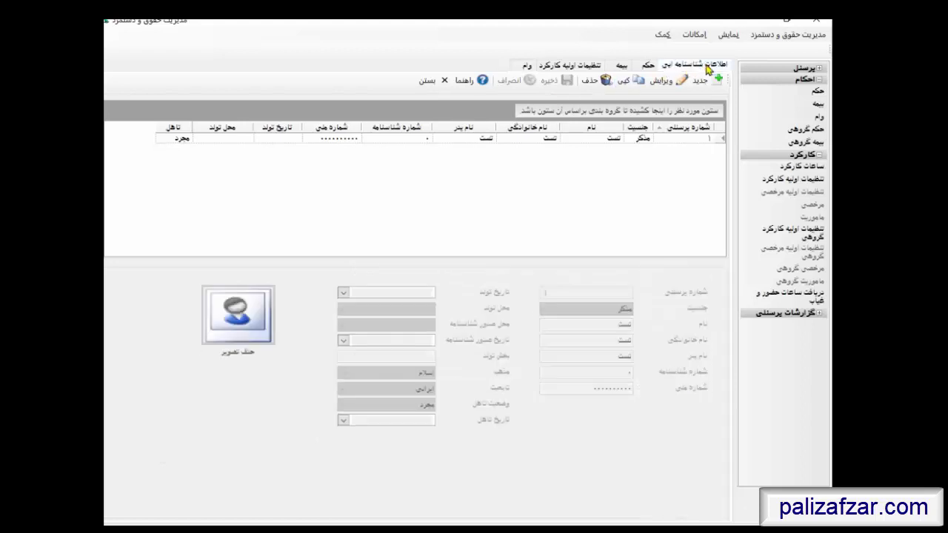
{"action": "left_click", "coordinate": [648, 65]}
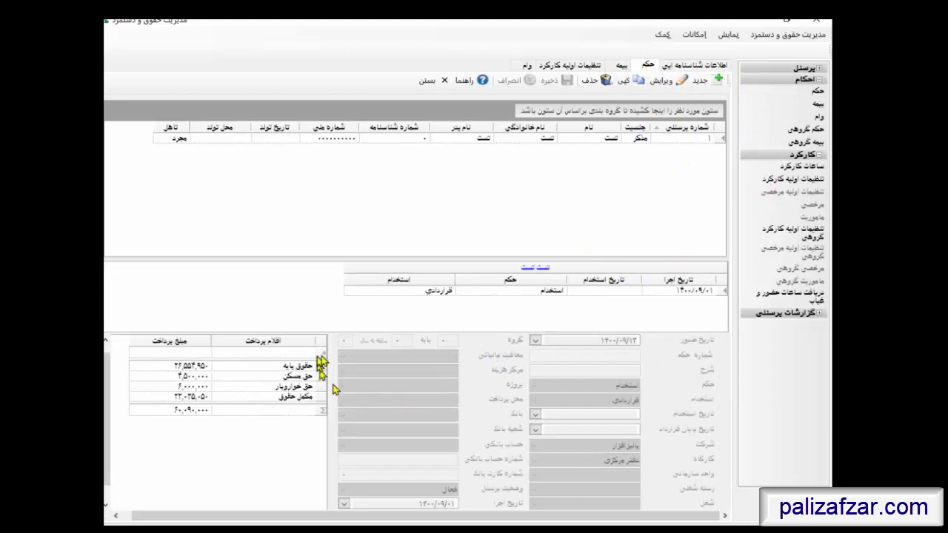
{"action": "left_click", "coordinate": [621, 65]}
{"action": "left_click", "coordinate": [576, 68]}
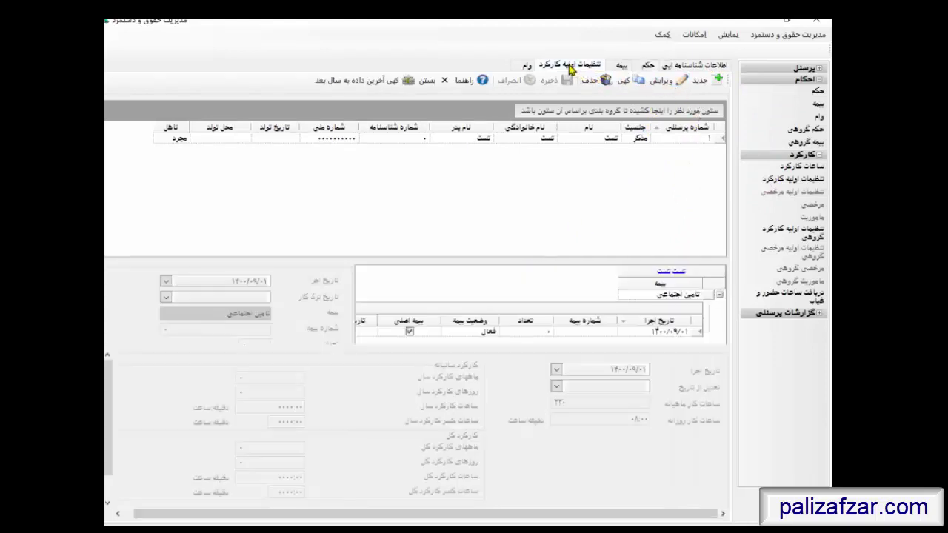
{"action": "left_click", "coordinate": [526, 66]}
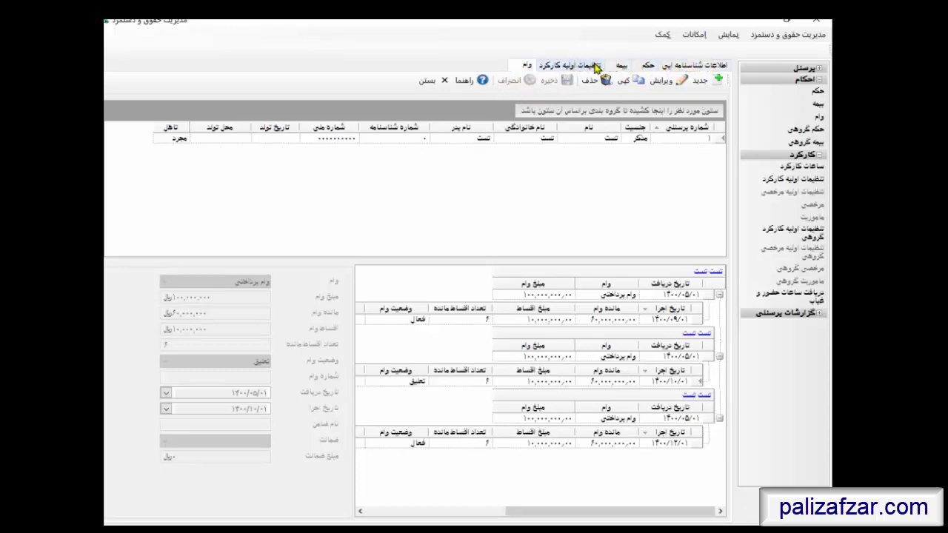
Edit the test employee's identity record and set the first name (نام) to پرسنل
{"action": "left_click", "coordinate": [676, 65]}
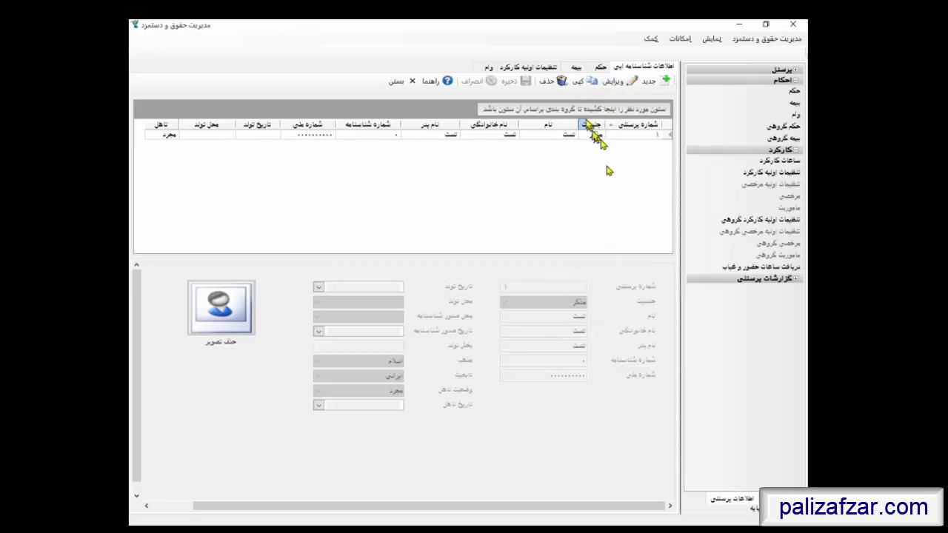
{"action": "left_click", "coordinate": [613, 81]}
{"action": "left_click", "coordinate": [578, 317]}
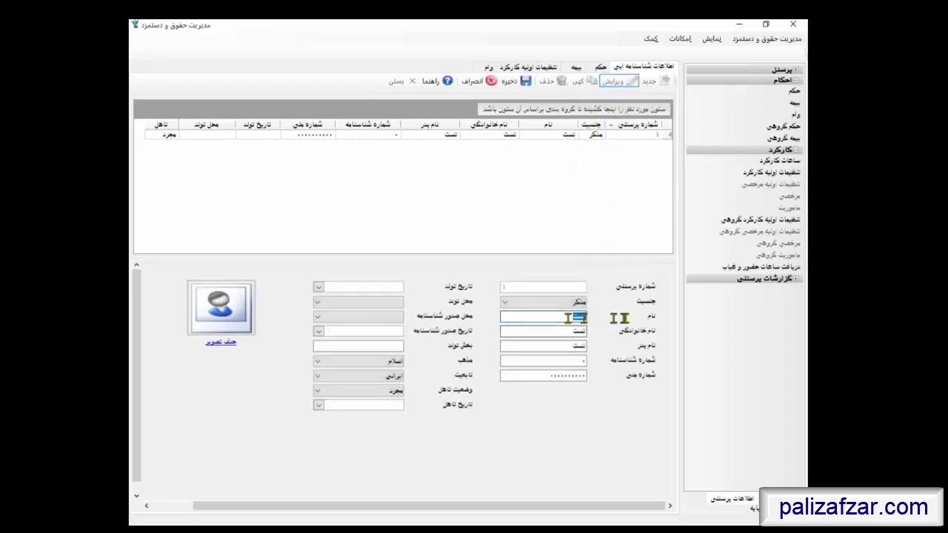
{"action": "type", "text": "ب"}
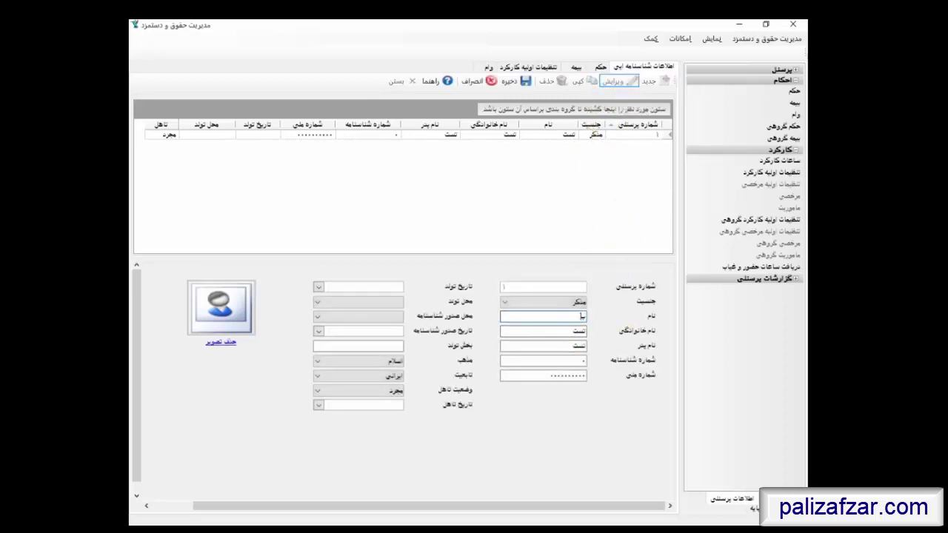
{"action": "type", "text": "ا"}
{"action": "type", "text": "سنل"}
{"action": "key", "text": "Tab"}
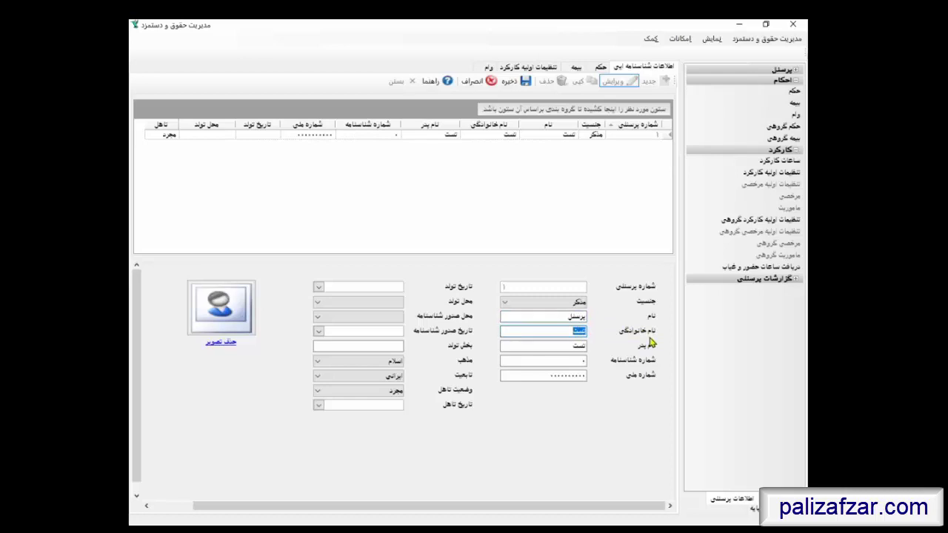
Set the employee's last name (نام خانوادگی) to اداری and the father's name (نام پدر) to 0, and save the identity record
{"action": "type", "text": "ایران"}
{"action": "key", "text": "Tab"}
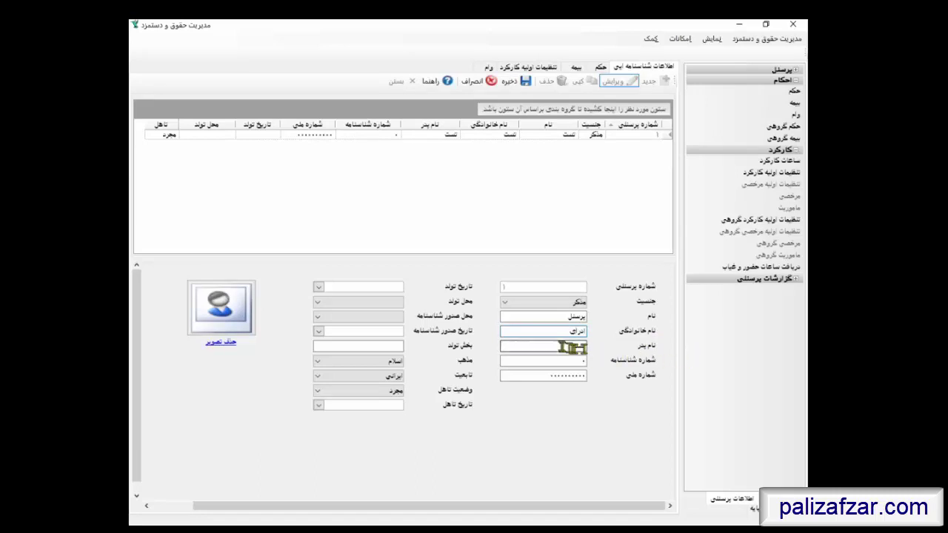
{"action": "type", "text": "0"}
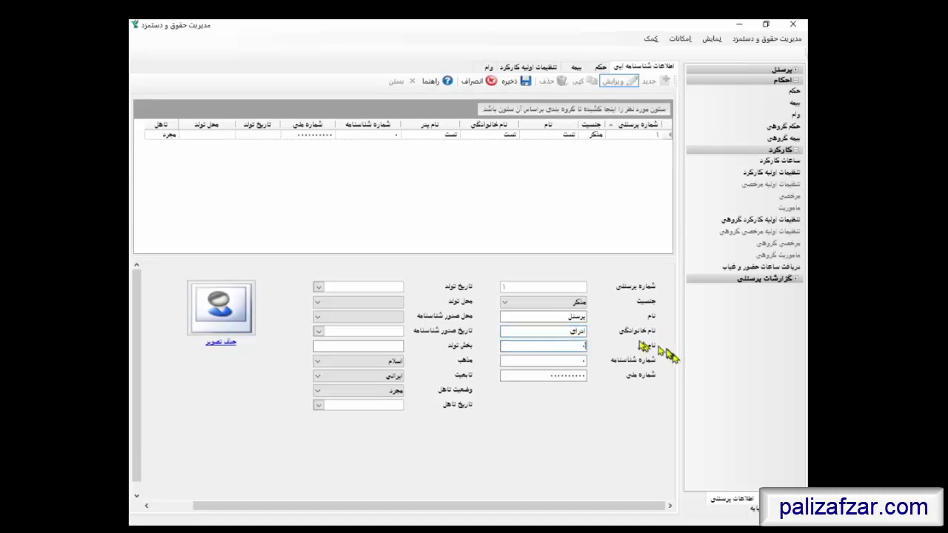
{"action": "left_click", "coordinate": [560, 334]}
{"action": "key", "text": "BackSpace"}
{"action": "key", "text": "BackSpace"}
{"action": "key", "text": "BackSpace"}
{"action": "key", "text": "BackSpace"}
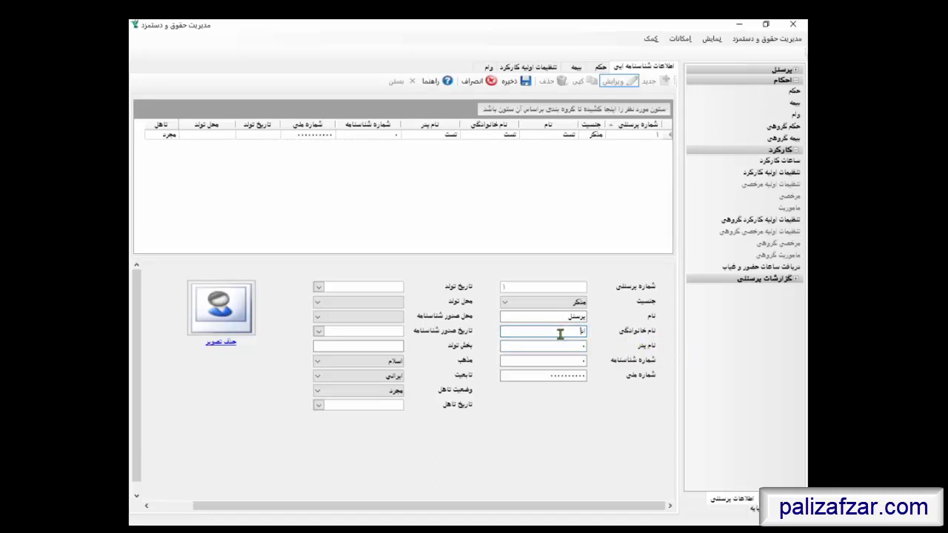
{"action": "type", "text": "داری"}
{"action": "left_click", "coordinate": [512, 83]}
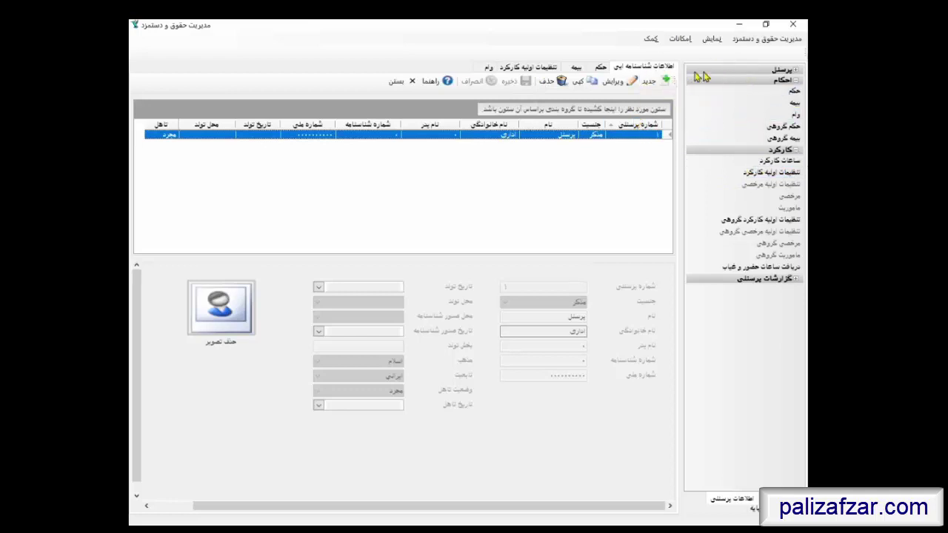
Start a second employee identity record with gender مذکر (male) and the first name پرسنل
{"action": "left_click", "coordinate": [651, 83]}
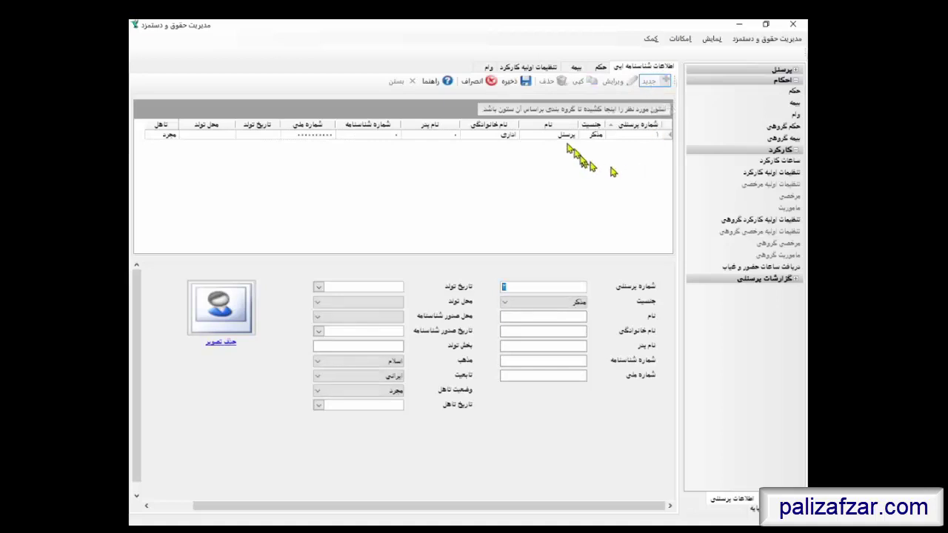
{"action": "left_click", "coordinate": [526, 82]}
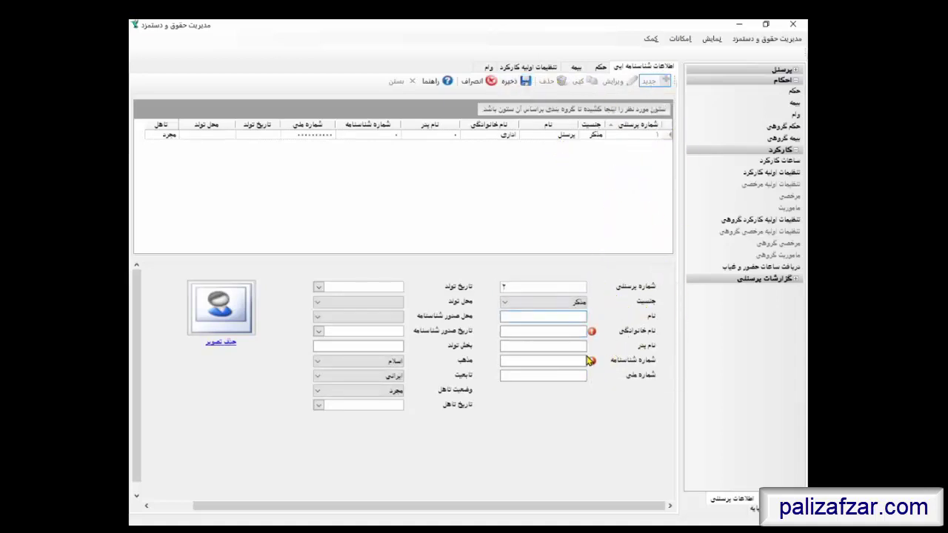
{"action": "left_click", "coordinate": [559, 301]}
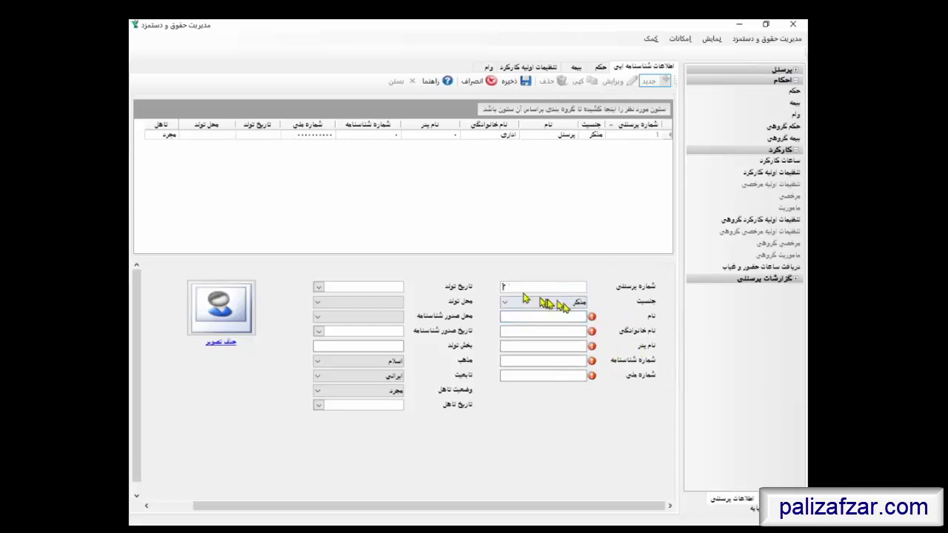
{"action": "left_click", "coordinate": [563, 314]}
{"action": "key", "text": "Tab"}
{"action": "type", "text": "ب"}
{"action": "type", "text": "رس"}
{"action": "type", "text": "نل"}
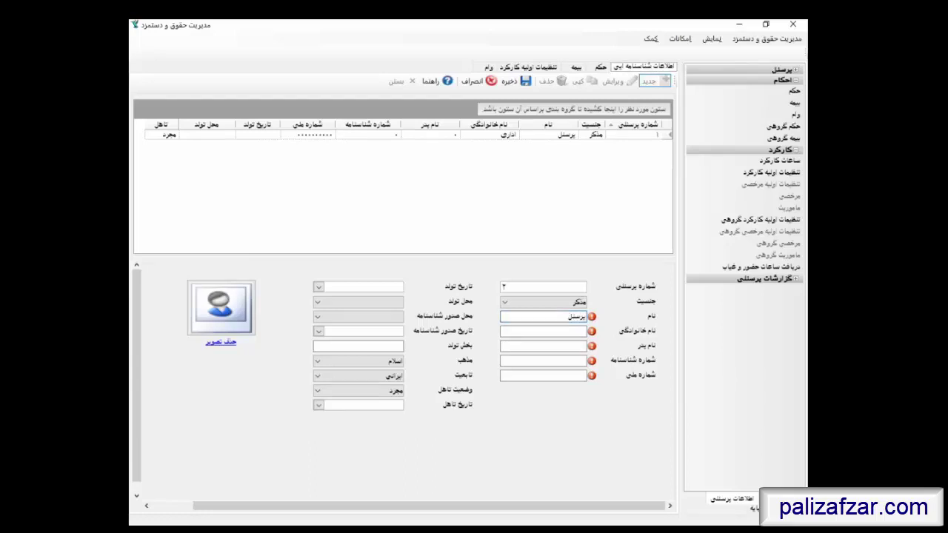
Set the second employee's last name to مالی and father's name to 0, fill in placeholder certificate and national numbers, and save the record
{"action": "left_click", "coordinate": [556, 335]}
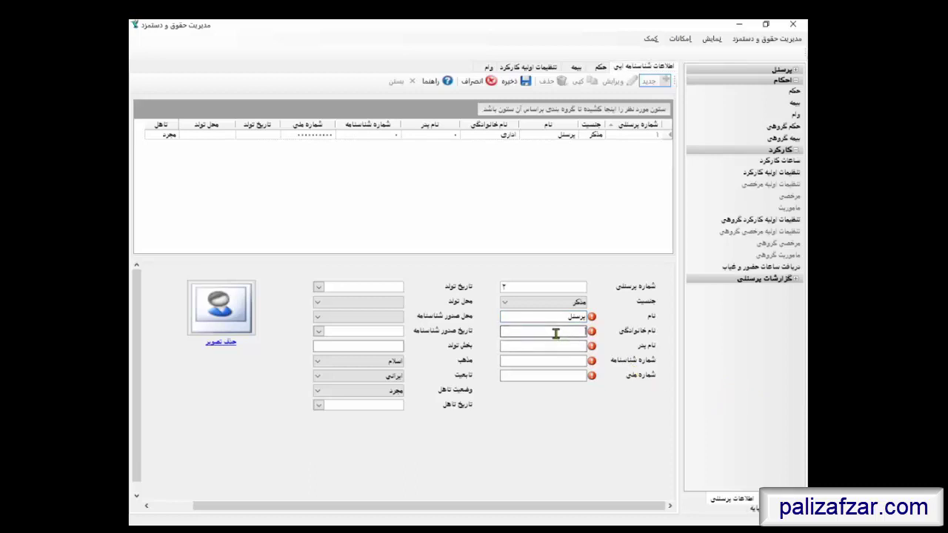
{"action": "type", "text": "مالی"}
{"action": "left_click", "coordinate": [552, 345]}
{"action": "type", "text": "0"}
{"action": "key", "text": "Tab"}
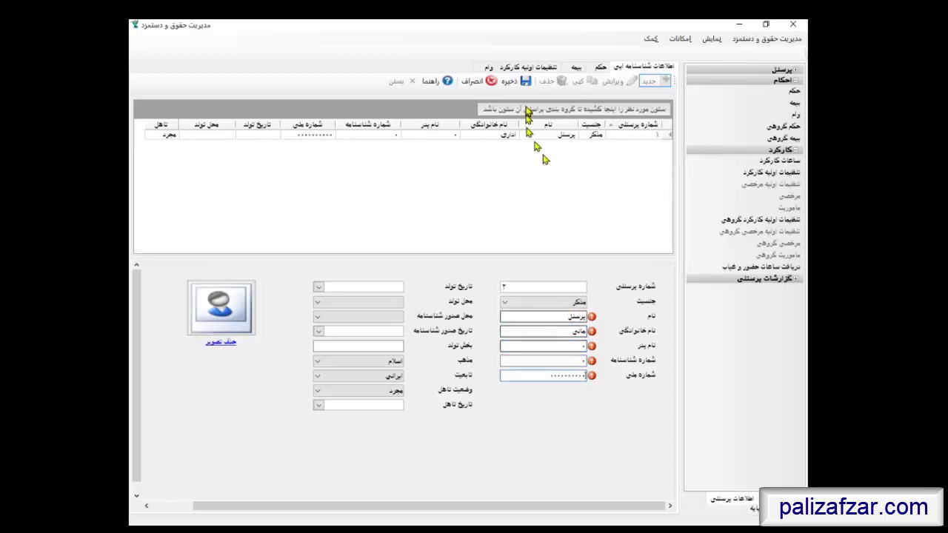
{"action": "left_click", "coordinate": [511, 82]}
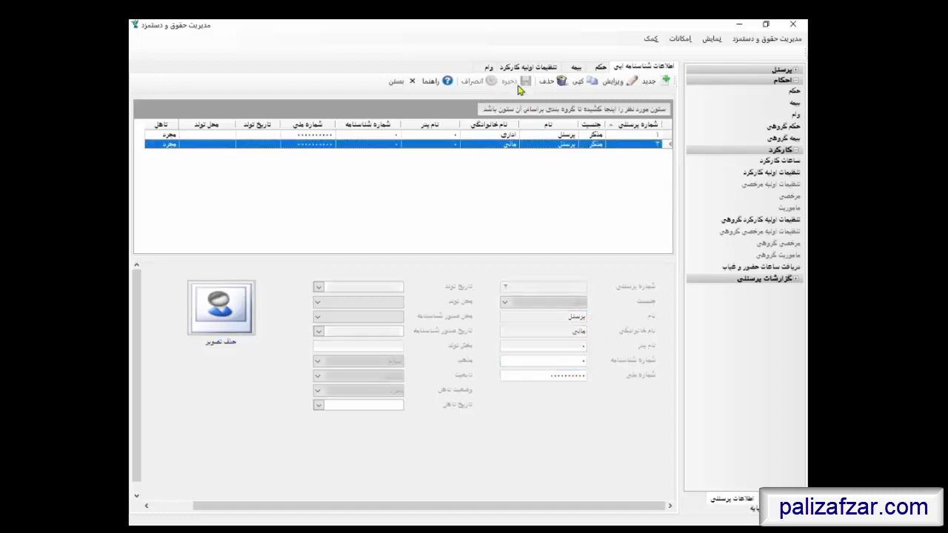
Add a third employee with first name پرسنل and last name تولید, fill the remaining required identity fields with placeholders, and save the record
{"action": "left_click", "coordinate": [651, 81]}
{"action": "left_click", "coordinate": [574, 314]}
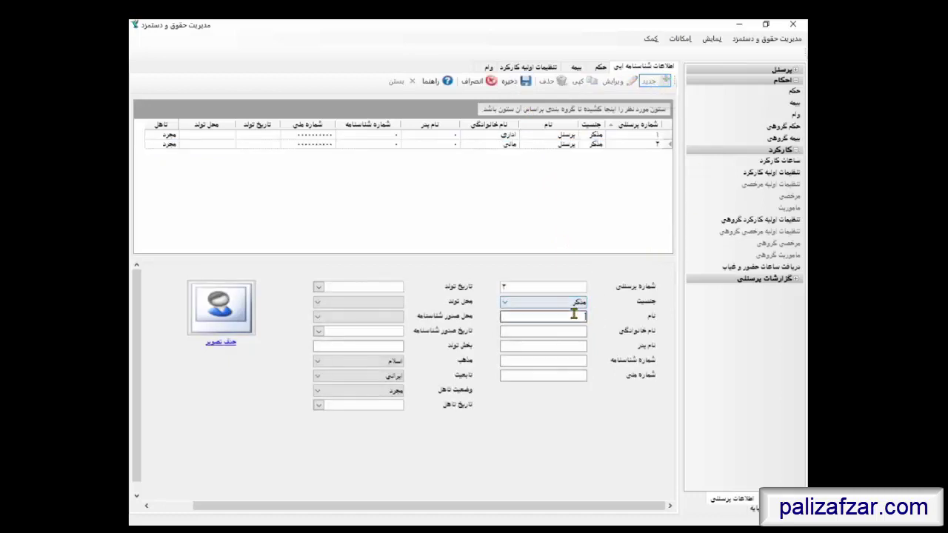
{"action": "type", "text": "با"}
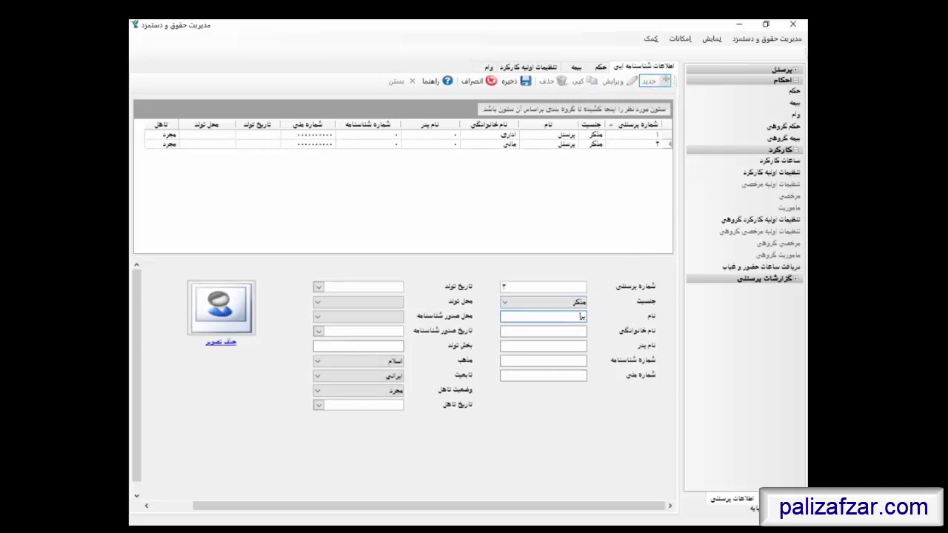
{"action": "type", "text": "رسنل"}
{"action": "left_click", "coordinate": [584, 331]}
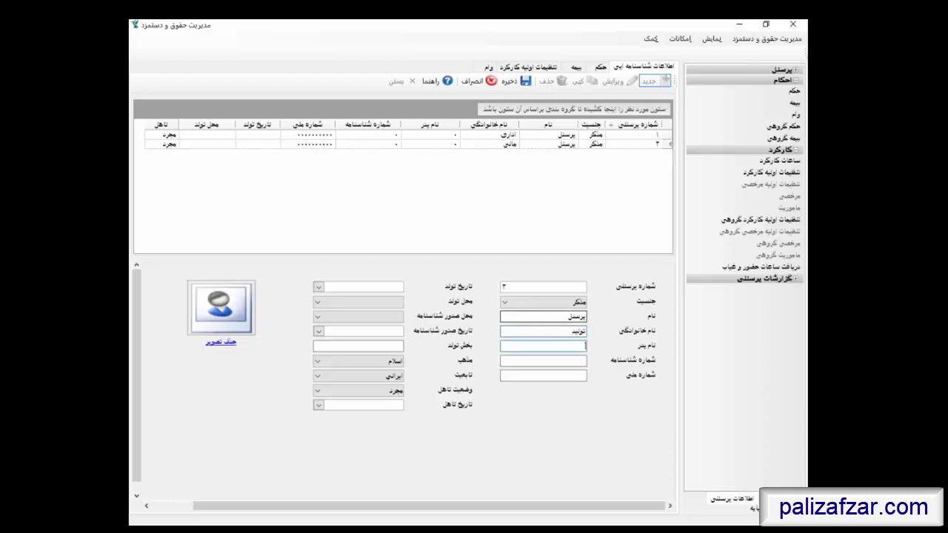
{"action": "key", "text": "Return"}
{"action": "left_click", "coordinate": [511, 81]}
Add a fourth employee with first name پرسنل and last name فروش, fill the remaining required identity fields with placeholders, and save the record
{"action": "left_click", "coordinate": [652, 82]}
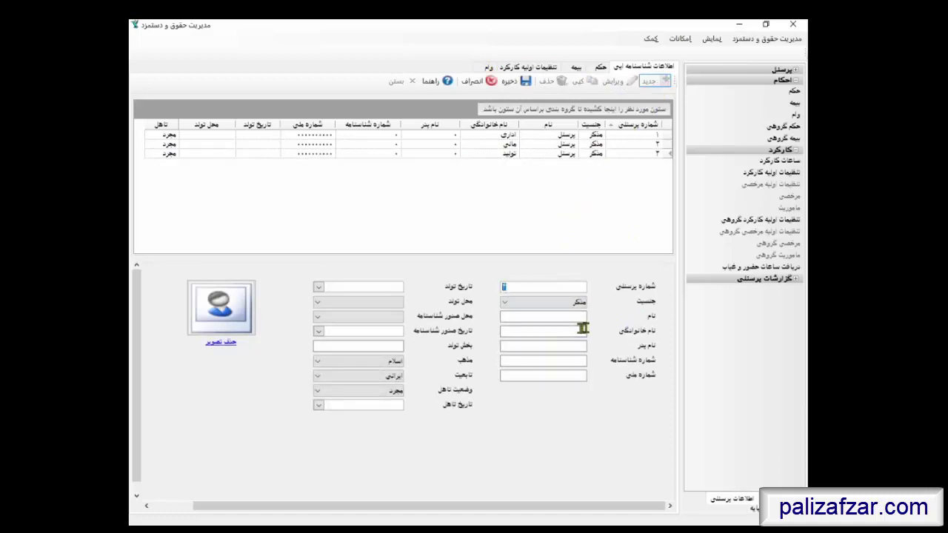
{"action": "key", "text": "Return"}
{"action": "key", "text": "Return"}
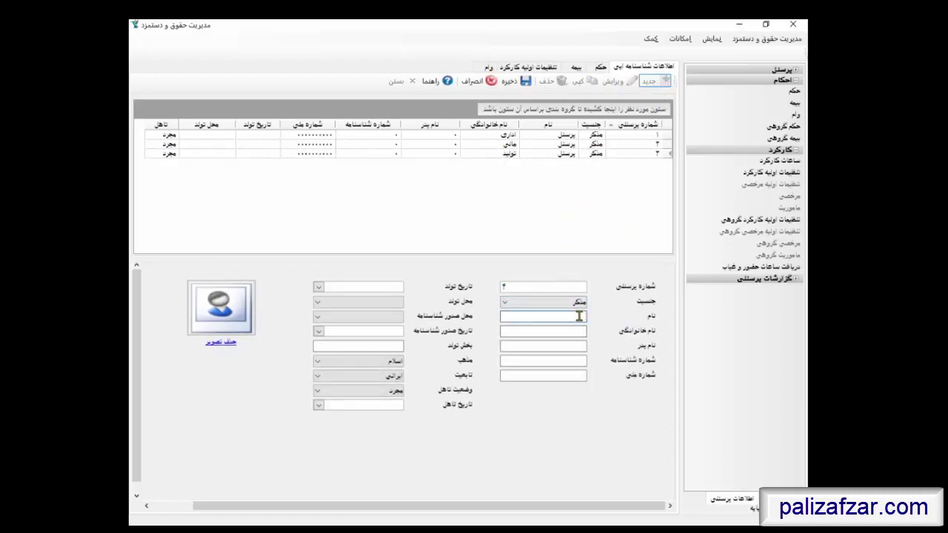
{"action": "type", "text": "ب"}
{"action": "type", "text": "رسنل"}
{"action": "key", "text": "Return"}
{"action": "type", "text": "فروزا"}
{"action": "key", "text": "Return"}
{"action": "key", "text": "Return"}
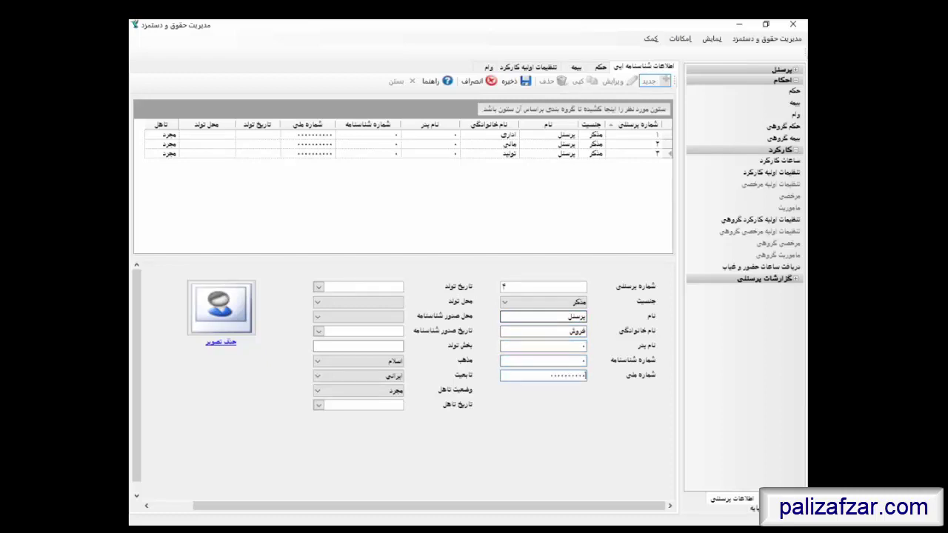
{"action": "left_click", "coordinate": [525, 81]}
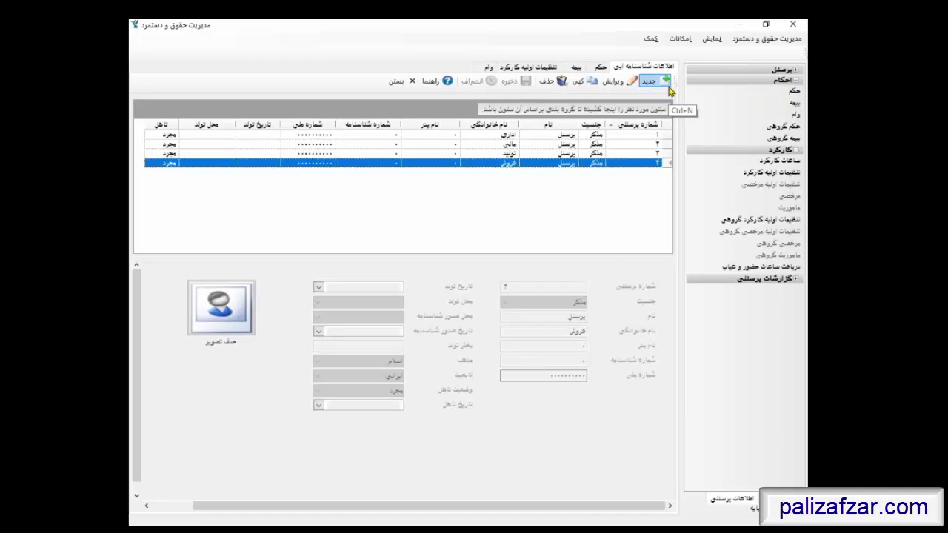
Start a fifth employee identity record with first name پرسنل and last name خدمات
{"action": "left_click", "coordinate": [667, 84]}
{"action": "left_click", "coordinate": [582, 316]}
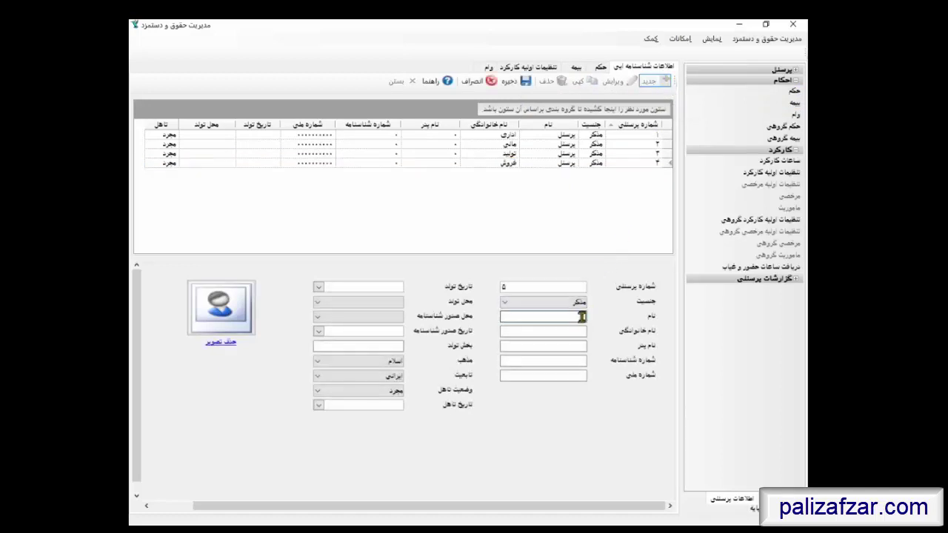
{"action": "type", "text": "ب"}
{"action": "type", "text": "رسنل"}
{"action": "key", "text": "Tab"}
{"action": "type", "text": "خا"}
{"action": "type", "text": "م"}
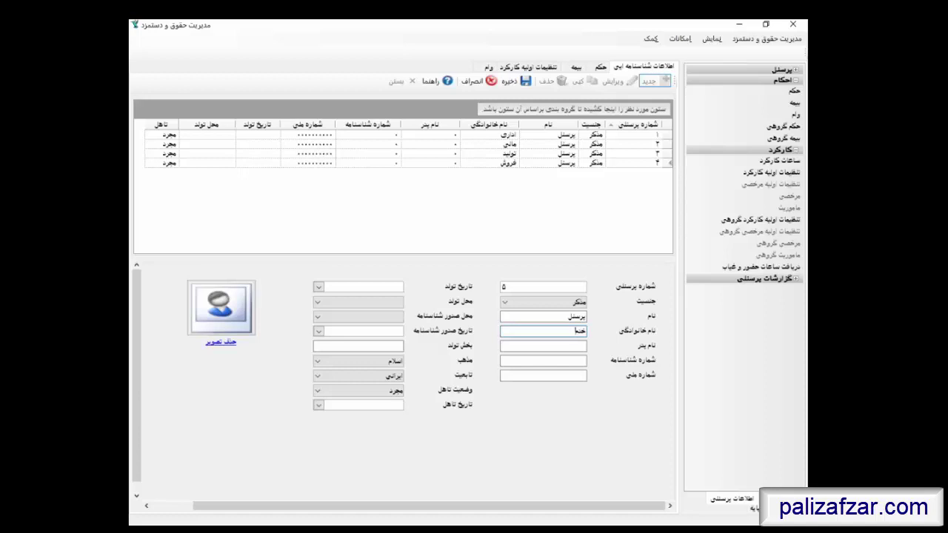
{"action": "type", "text": "ات"}
Fill in the fifth employee's father's name and the placeholder certificate and national numbers, and save the record
{"action": "key", "text": "Tab"}
{"action": "key", "text": "Tab"}
{"action": "key", "text": "Tab"}
{"action": "type", "text": "000000000"}
{"action": "left_click", "coordinate": [517, 84]}
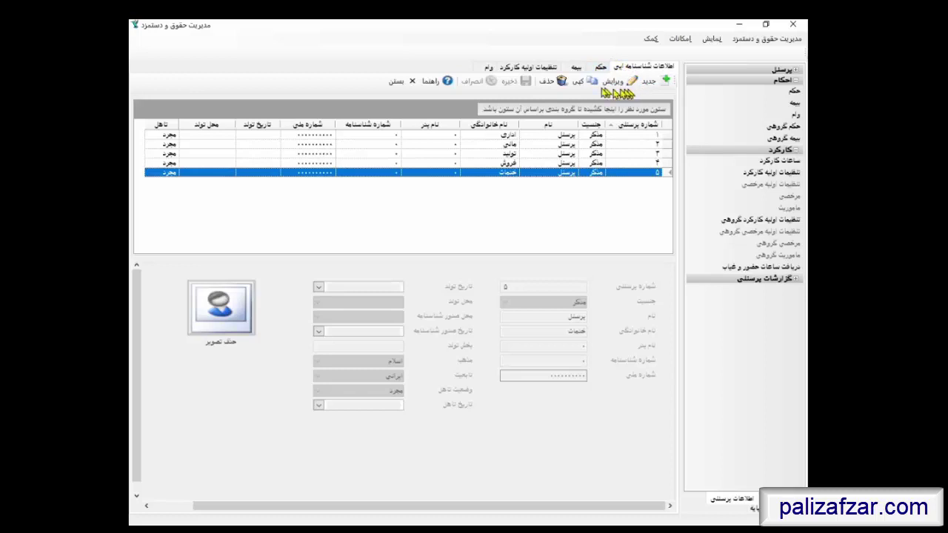
Close all open personnel forms and reopen the identity information (اطلاعات شناسنامه ایی) list
{"action": "left_click", "coordinate": [400, 83]}
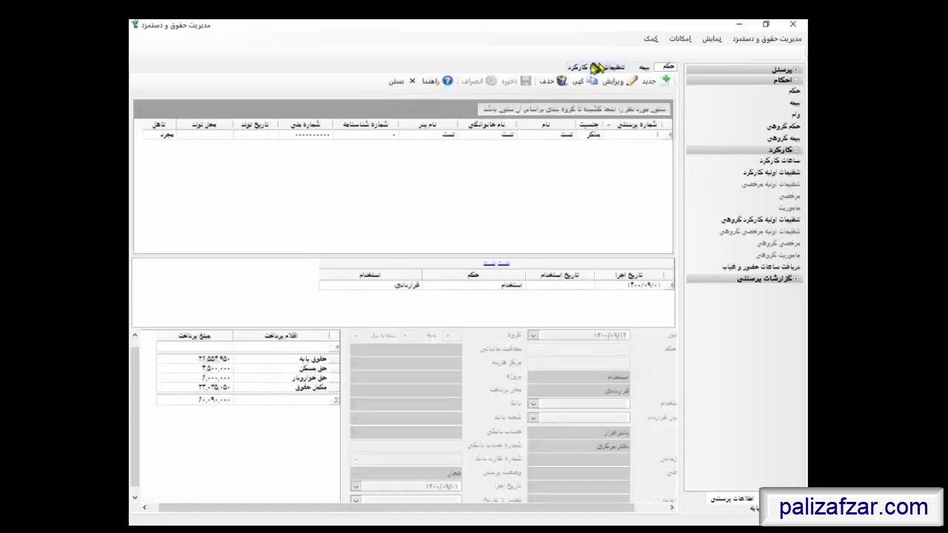
{"action": "left_click", "coordinate": [398, 81]}
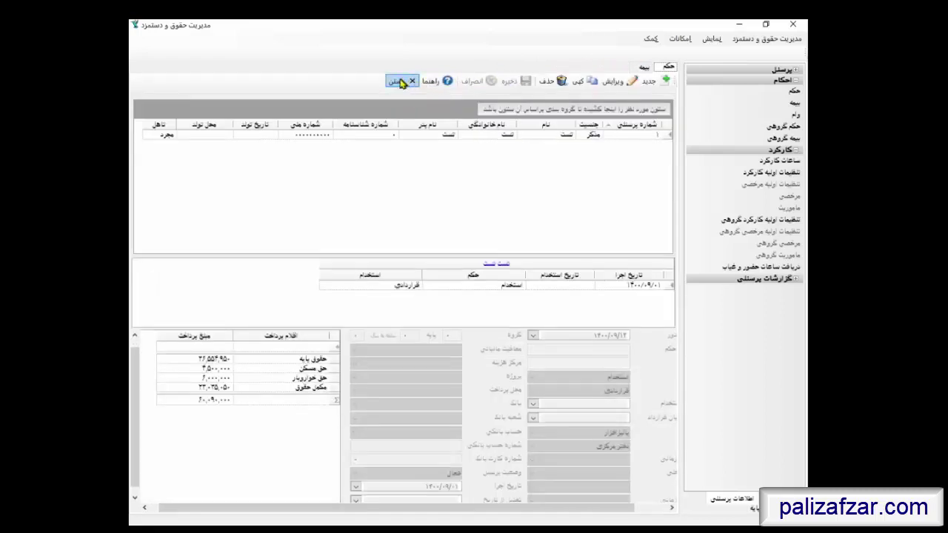
{"action": "left_click", "coordinate": [398, 81]}
{"action": "left_click", "coordinate": [400, 83]}
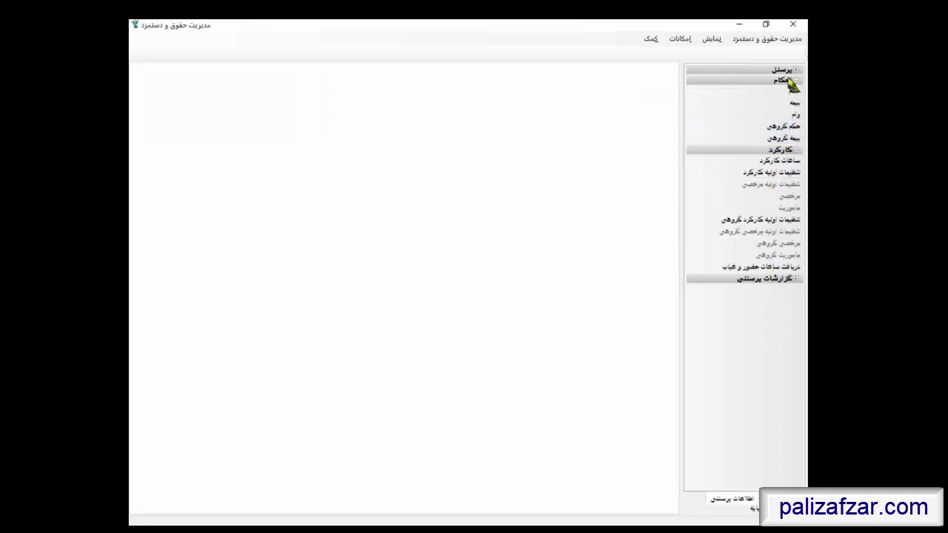
{"action": "left_click", "coordinate": [789, 71]}
{"action": "left_click", "coordinate": [788, 80]}
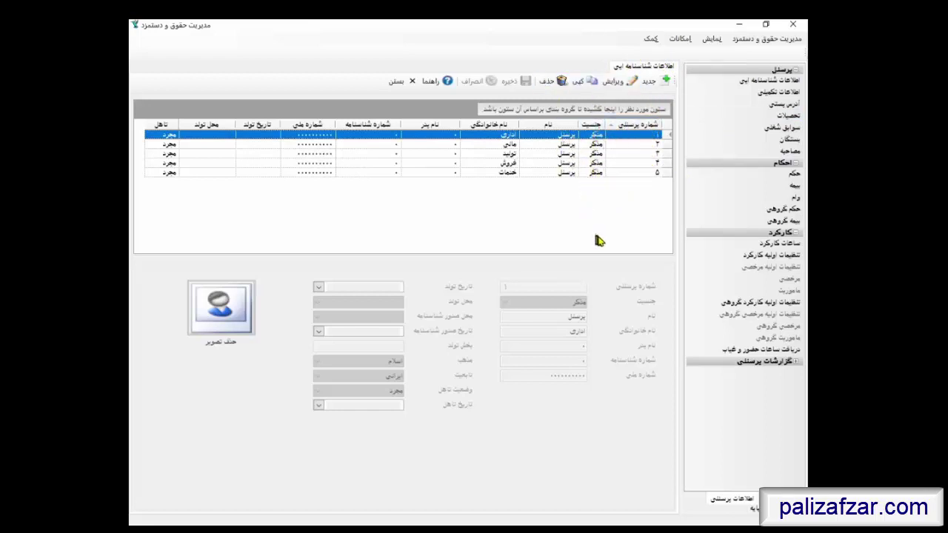
Create a new group decree (حکم گروهی) with issue date 1400/09/13, description ۱۴۰۰ and decree type استخدام (employment)
{"action": "left_click", "coordinate": [790, 209]}
{"action": "left_click", "coordinate": [779, 221]}
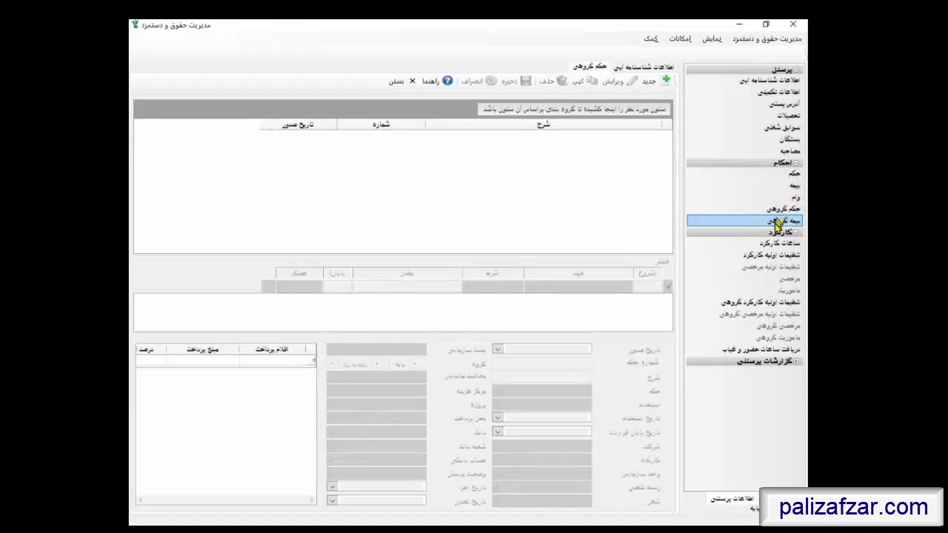
{"action": "left_click", "coordinate": [659, 82]}
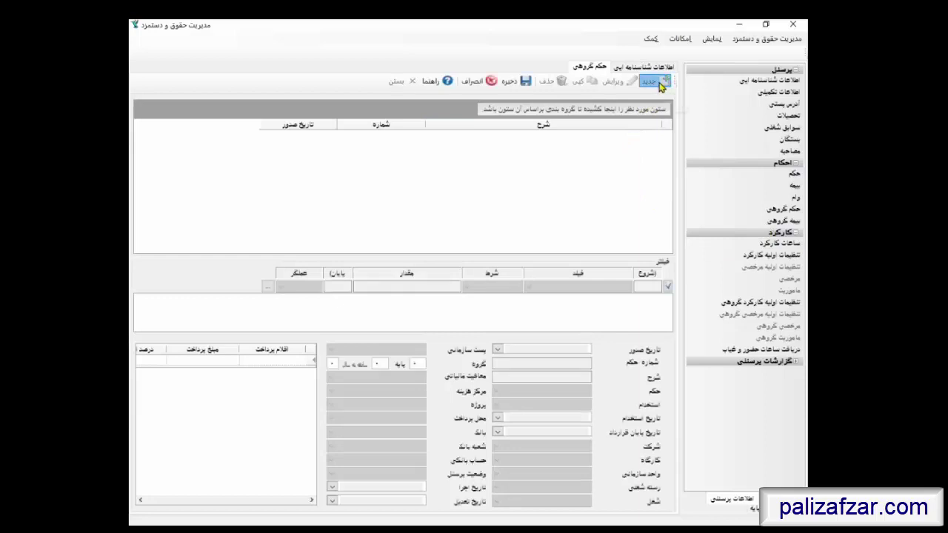
{"action": "key", "text": "Tab"}
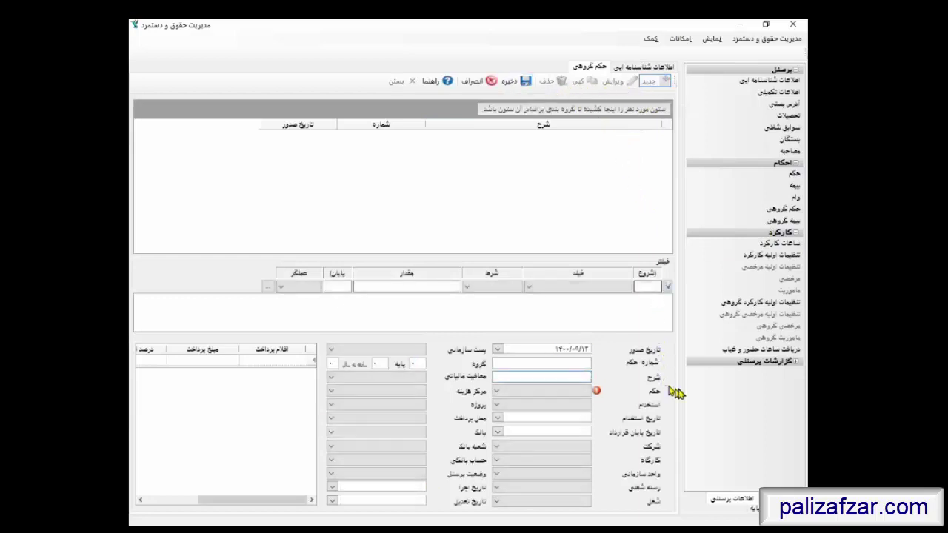
{"action": "type", "text": "۱۴۰۰"}
{"action": "left_click", "coordinate": [589, 390]}
{"action": "left_click", "coordinate": [570, 400]}
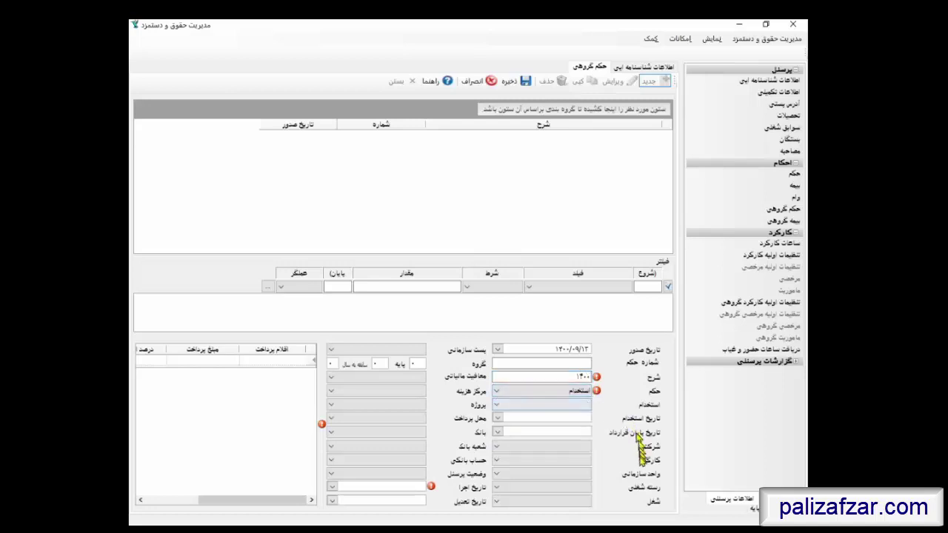
Set the group decree's company (شرکت) to پالیزافزار and its workshop (کارگاه) to دفتر مرکزی
{"action": "left_click", "coordinate": [582, 446]}
{"action": "left_click", "coordinate": [583, 461]}
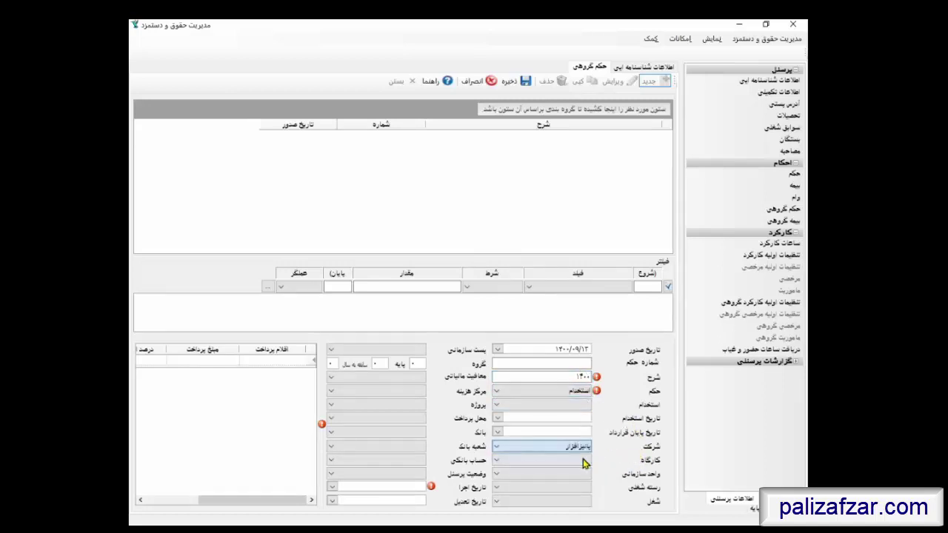
{"action": "left_click", "coordinate": [583, 460]}
{"action": "left_click", "coordinate": [586, 474]}
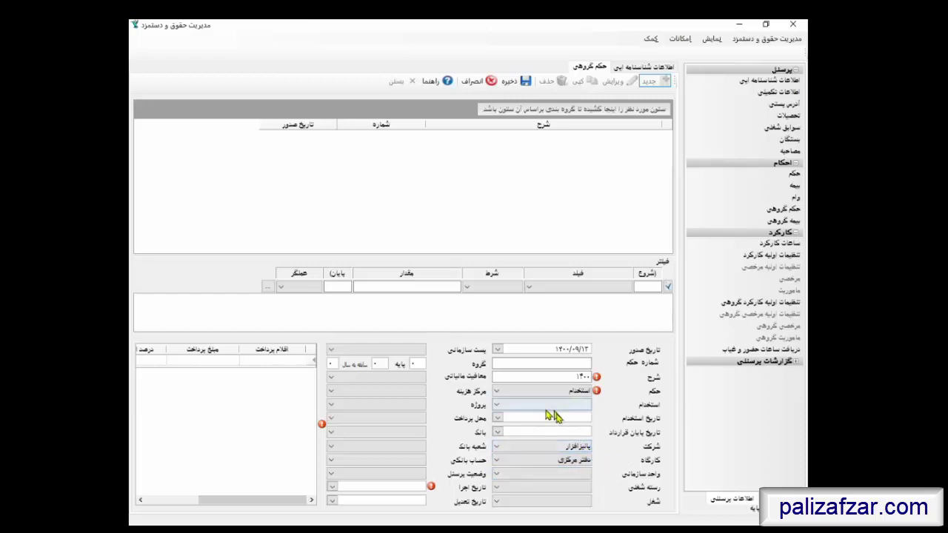
Open the calendar for the group decree's execution date (تاریخ اجرا) and go back to مهر 1400
{"action": "left_click", "coordinate": [400, 487]}
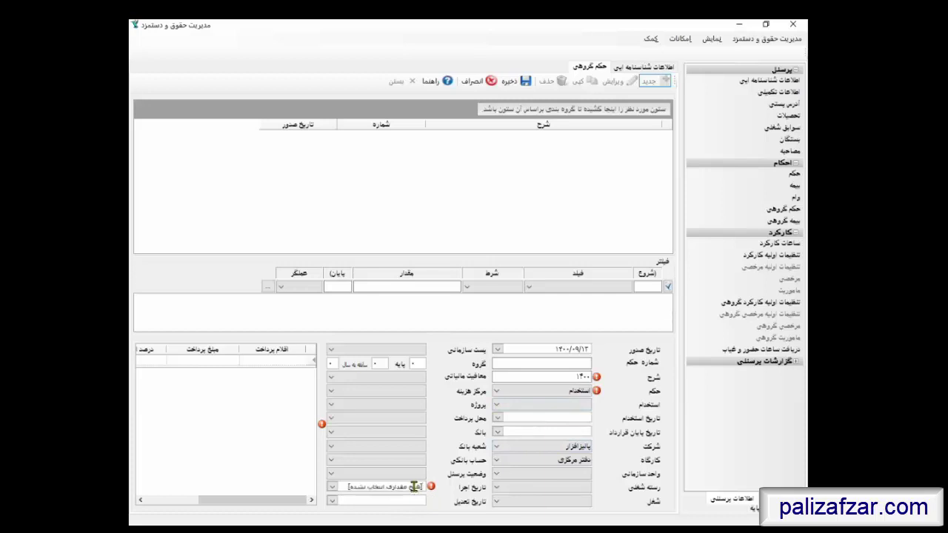
{"action": "left_click", "coordinate": [331, 487]}
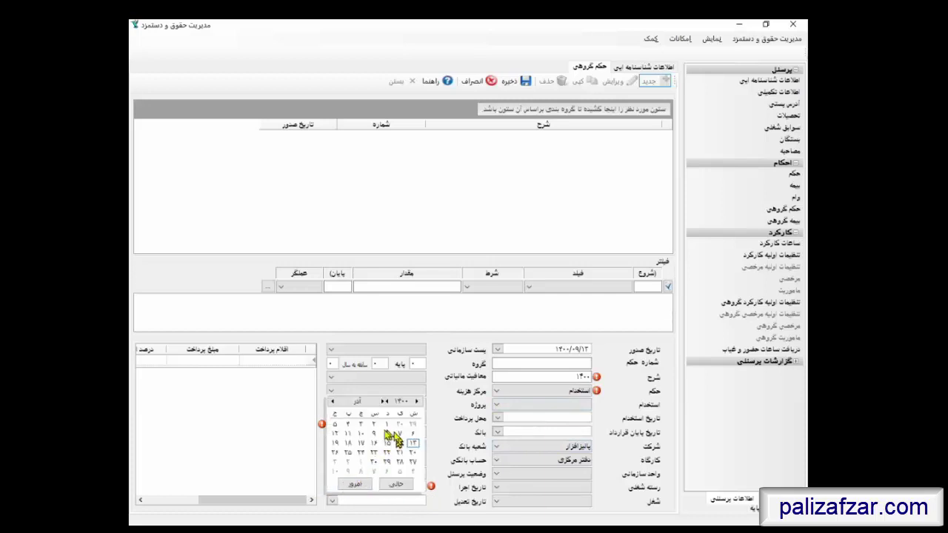
{"action": "left_click", "coordinate": [332, 402]}
{"action": "left_click", "coordinate": [332, 401]}
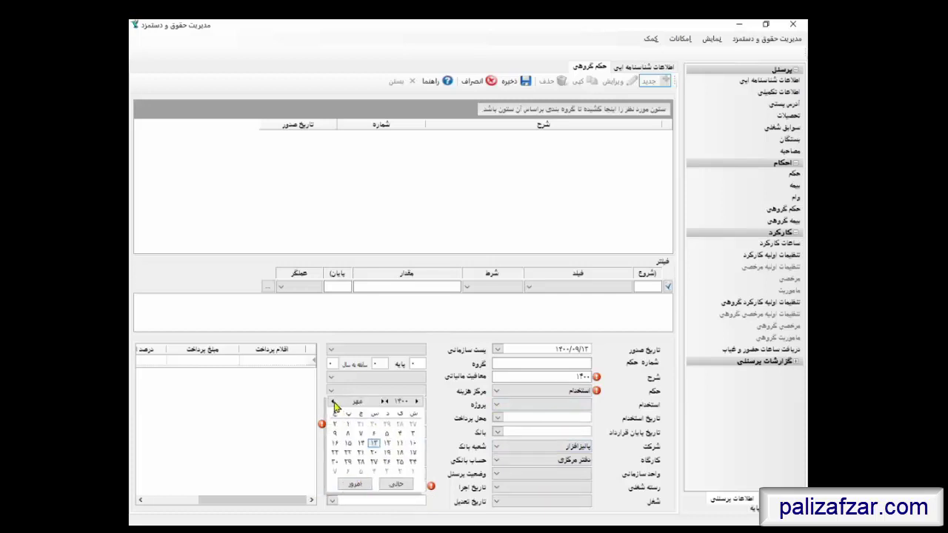
Set the new group decree's execution date (تاریخ اجرا) to 1400/01/01
{"action": "left_click", "coordinate": [332, 401]}
{"action": "left_click", "coordinate": [332, 401]}
{"action": "left_click", "coordinate": [332, 402]}
{"action": "left_click", "coordinate": [332, 402]}
{"action": "left_click", "coordinate": [333, 401]}
{"action": "left_click", "coordinate": [332, 402]}
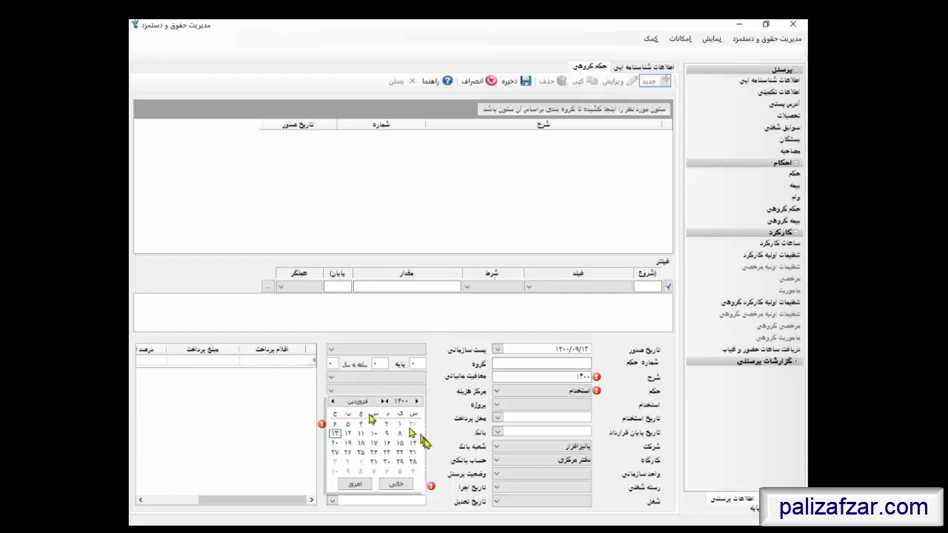
{"action": "left_click", "coordinate": [400, 425]}
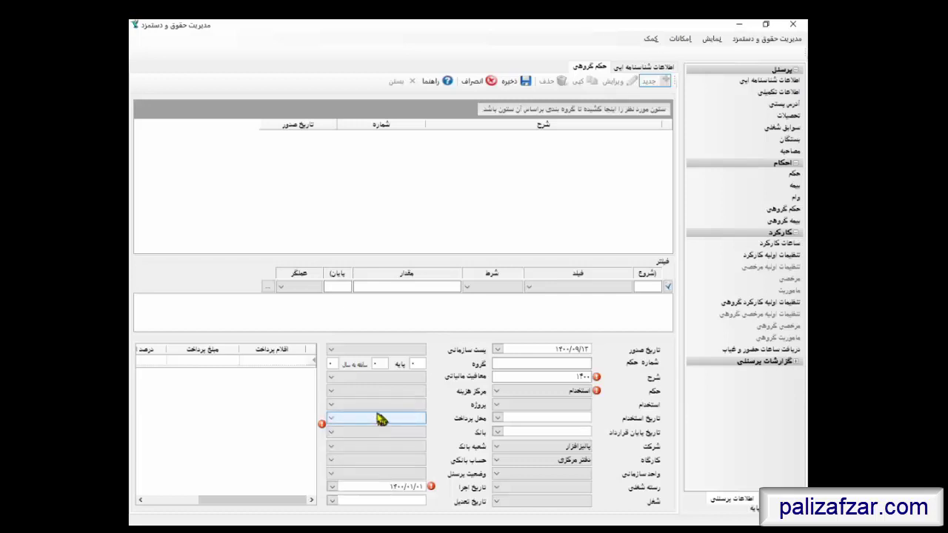
Add the base salary item (حقوق پایه) to the group decree with an amount of 26,554,950
{"action": "left_click", "coordinate": [250, 363]}
{"action": "left_click", "coordinate": [244, 362]}
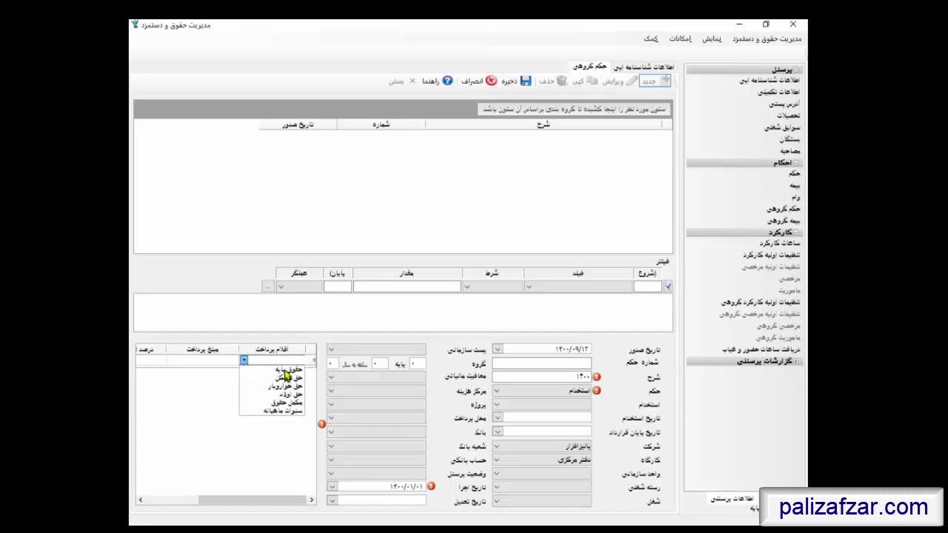
{"action": "left_click", "coordinate": [286, 371]}
{"action": "left_click", "coordinate": [200, 361]}
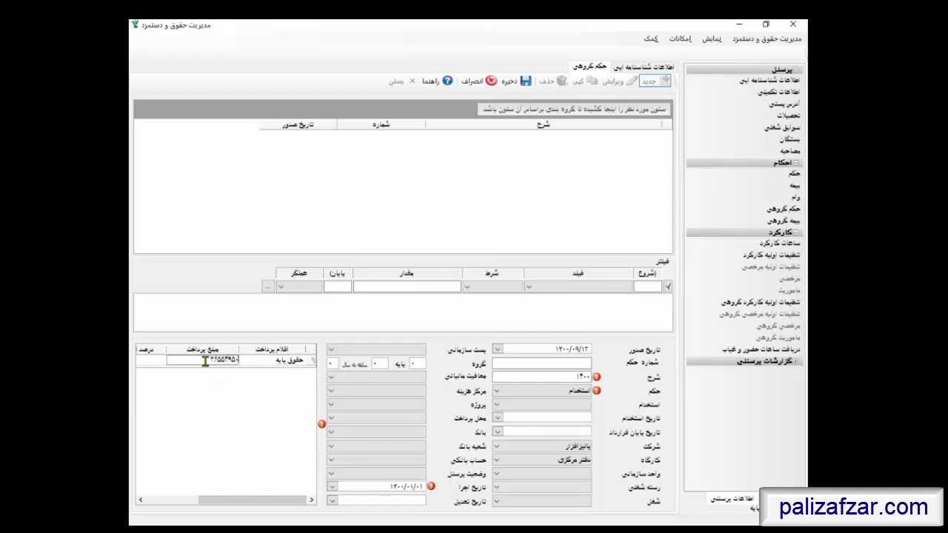
{"action": "key", "text": "Return"}
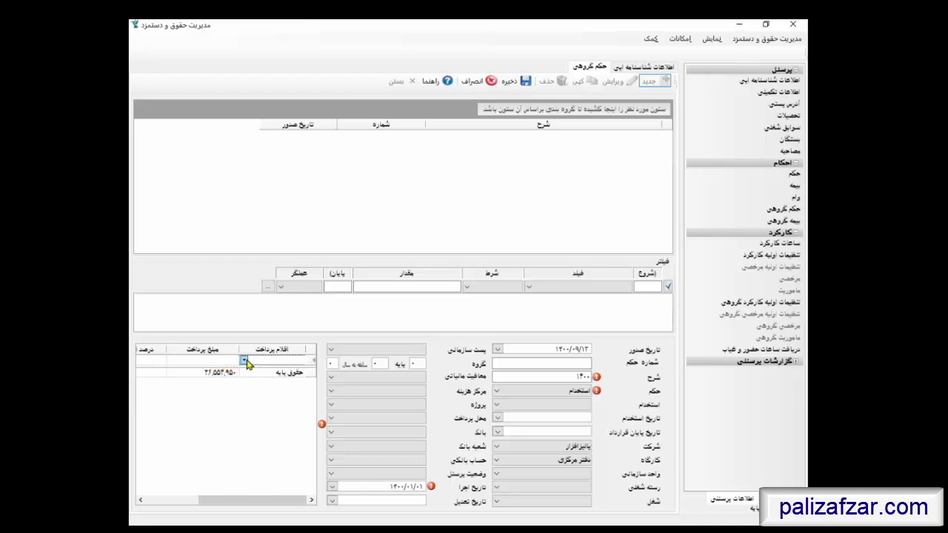
Add the housing allowance item (حق مسکن) to the group decree with an amount of 4,500,000
{"action": "left_click", "coordinate": [243, 360]}
{"action": "left_click", "coordinate": [276, 377]}
{"action": "left_click", "coordinate": [223, 361]}
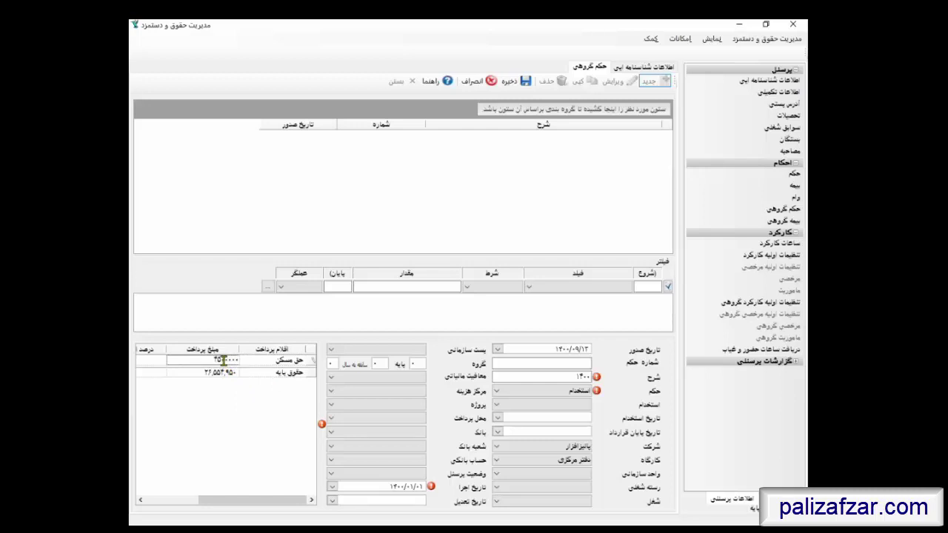
{"action": "key", "text": "Return"}
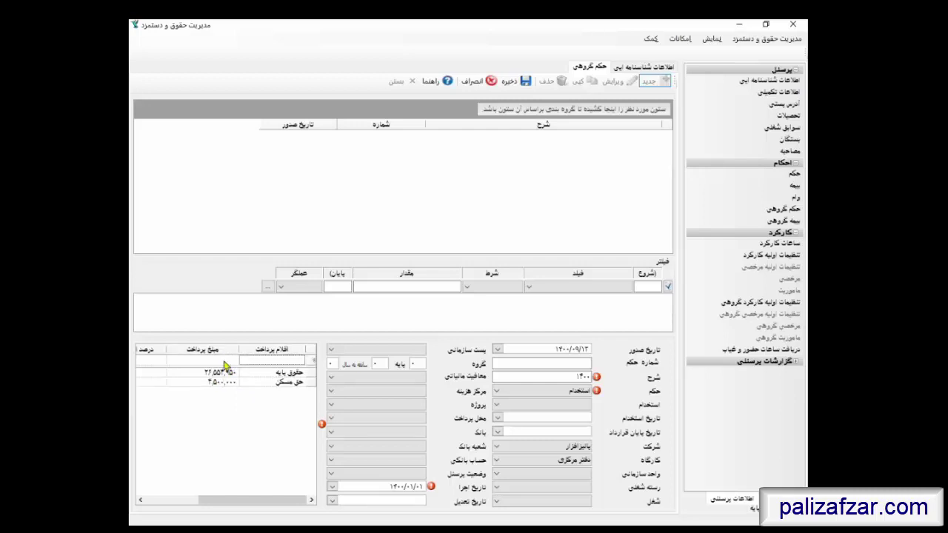
Add the grocery allowance item (حق خواروبار) with an amount of 6,000,000 and save the group decree
{"action": "left_click", "coordinate": [244, 361]}
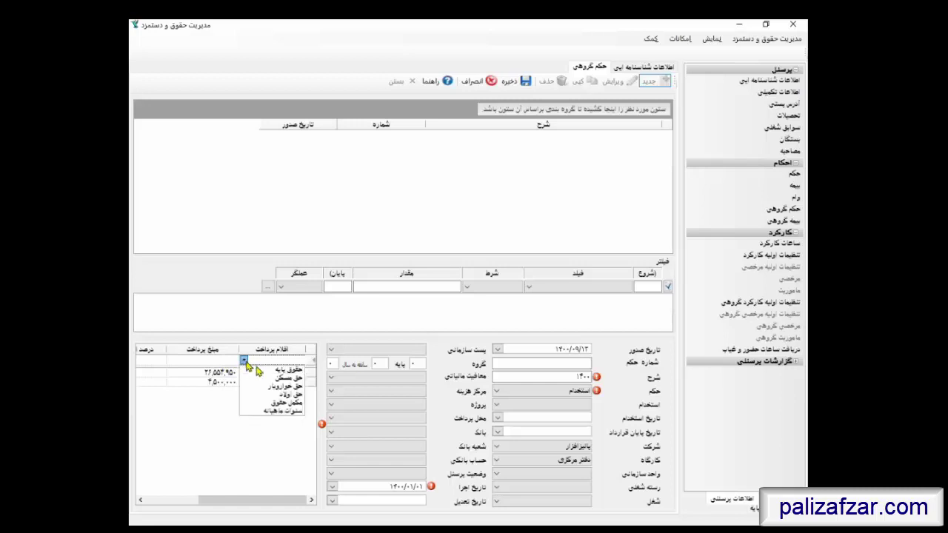
{"action": "left_click", "coordinate": [255, 392]}
{"action": "left_click", "coordinate": [221, 363]}
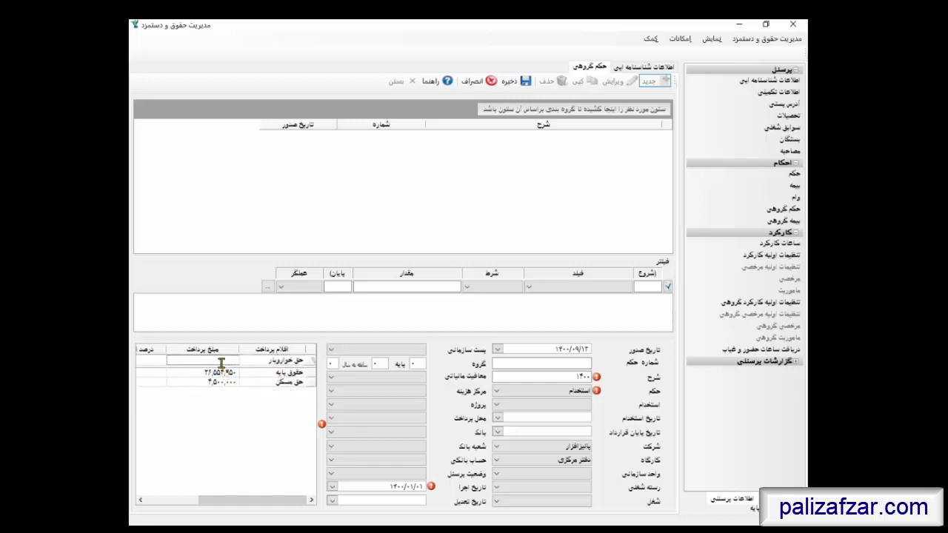
{"action": "type", "text": "6000000"}
{"action": "key", "text": "Return"}
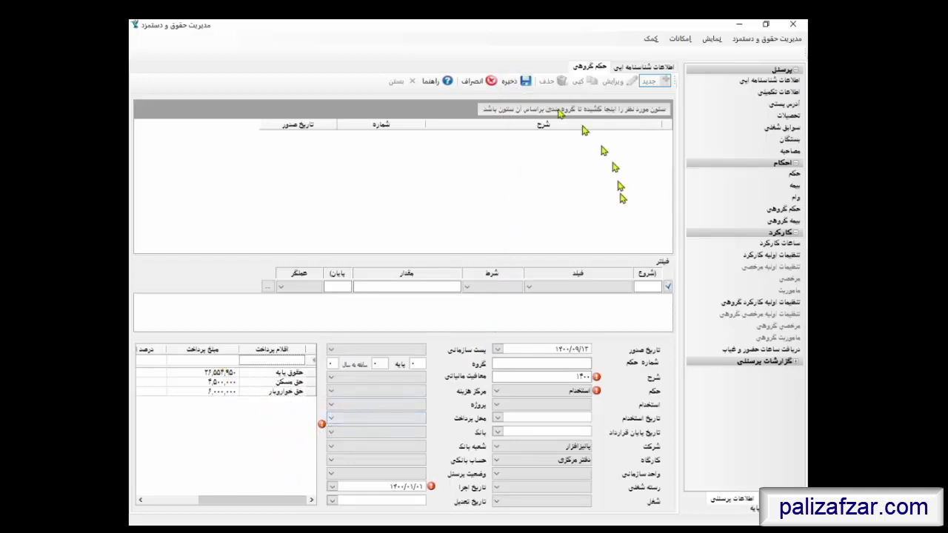
{"action": "left_click", "coordinate": [510, 84]}
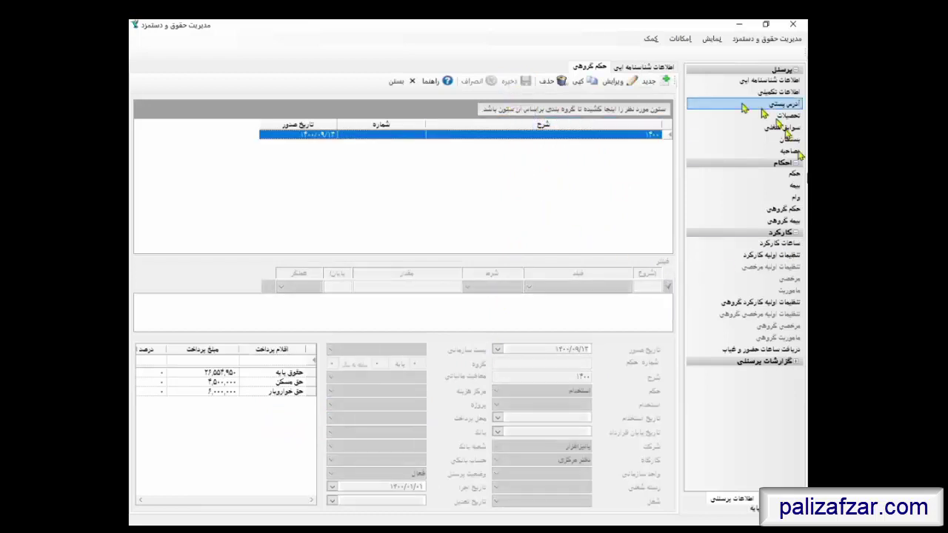
Open the individual decrees (حکم) and delete the administrative employee's decree with execution date 1400/09/01
{"action": "left_click", "coordinate": [784, 173]}
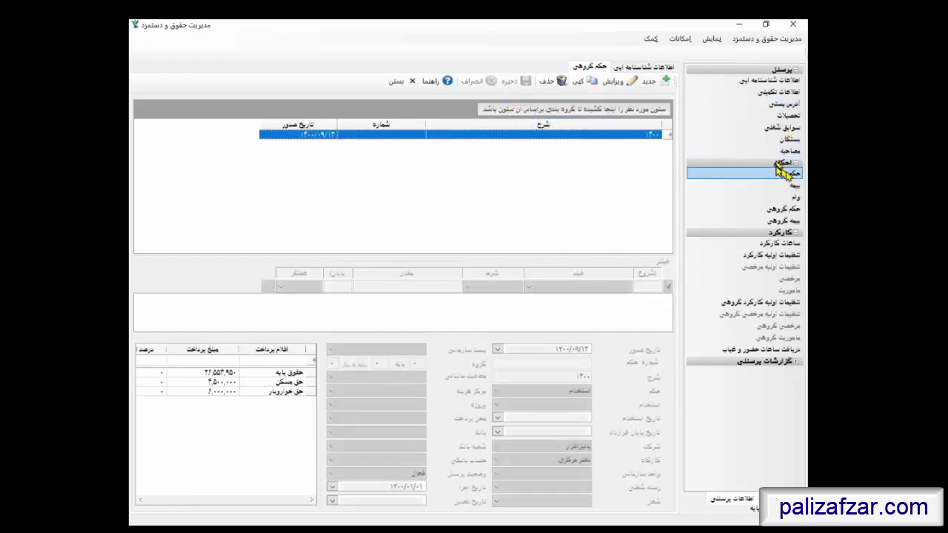
{"action": "left_click", "coordinate": [801, 187]}
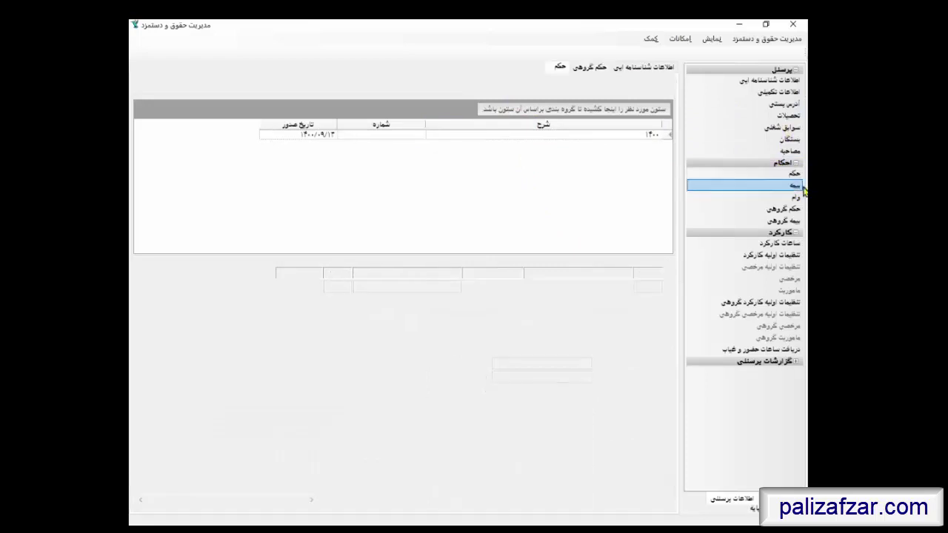
{"action": "left_click", "coordinate": [786, 197]}
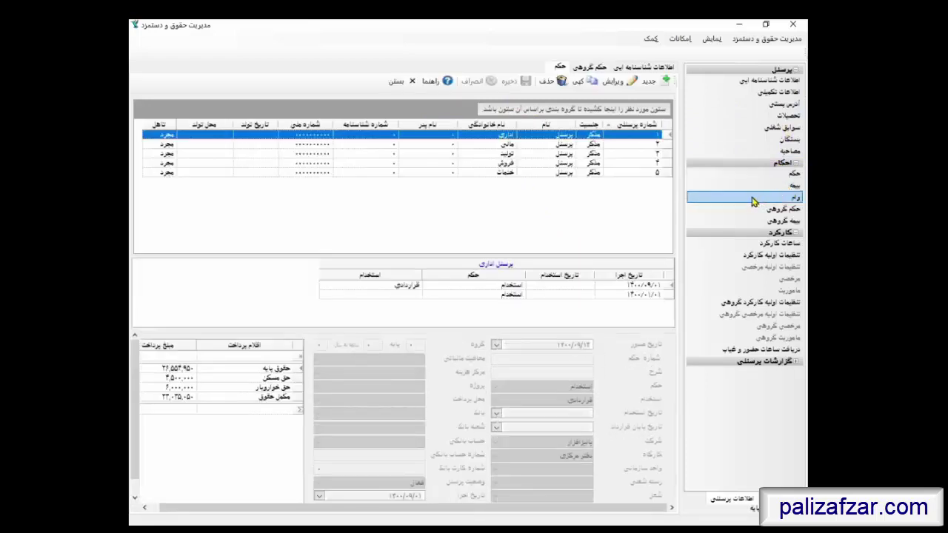
{"action": "left_click", "coordinate": [777, 222]}
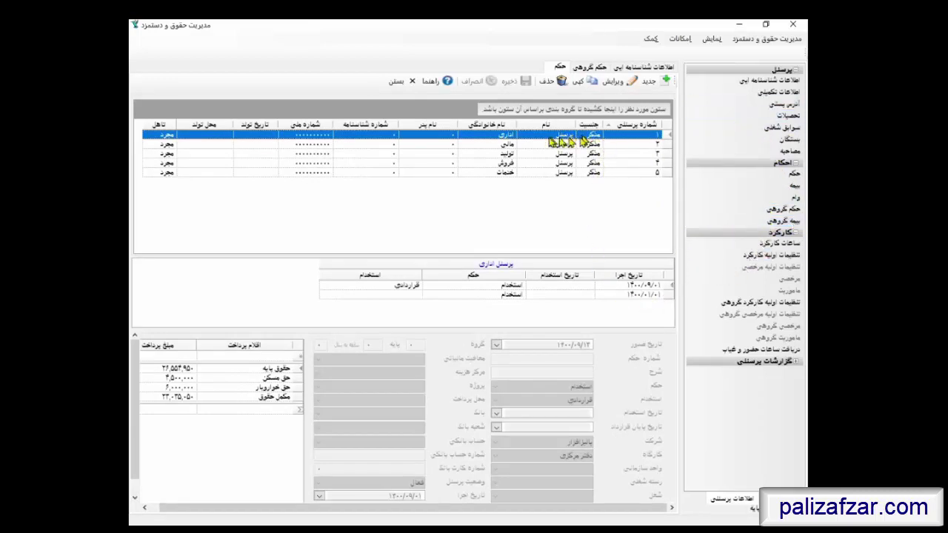
{"action": "left_click", "coordinate": [651, 289]}
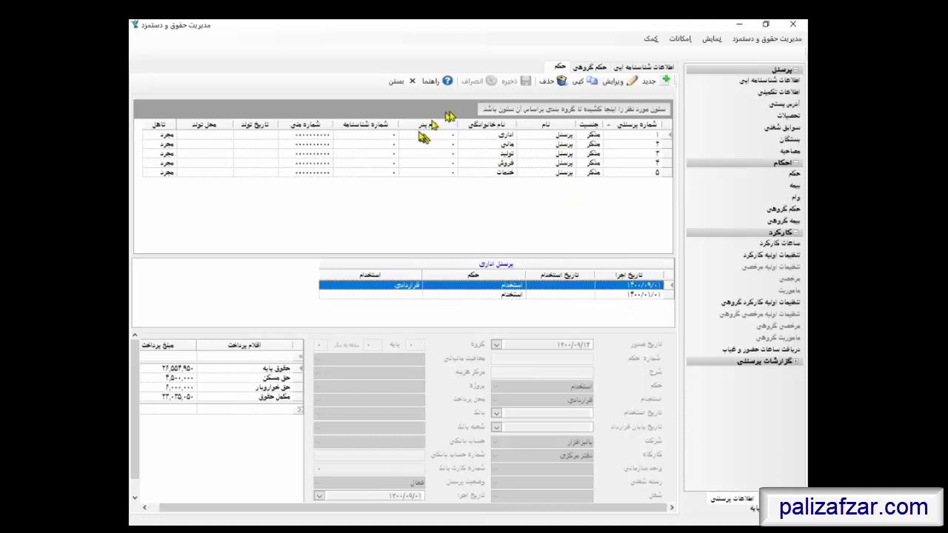
{"action": "left_click", "coordinate": [552, 82]}
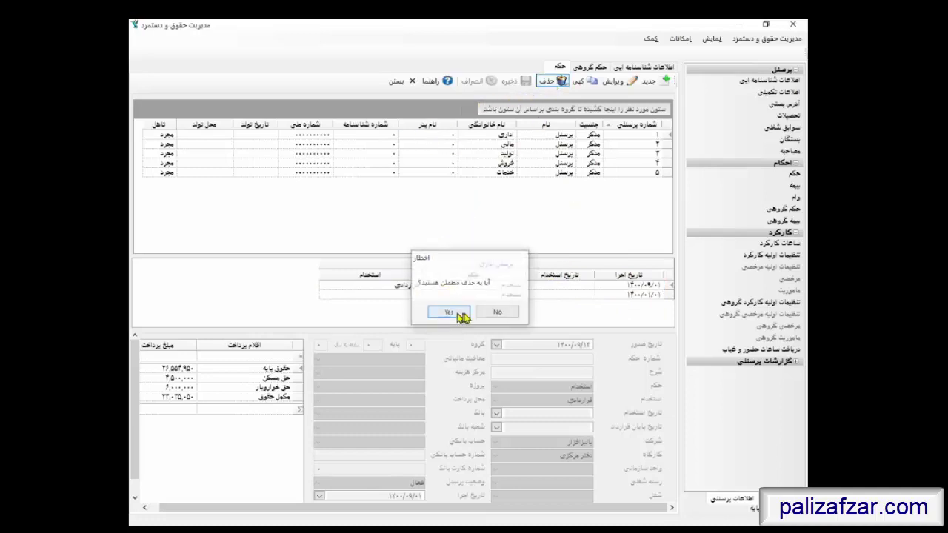
{"action": "left_click", "coordinate": [453, 314]}
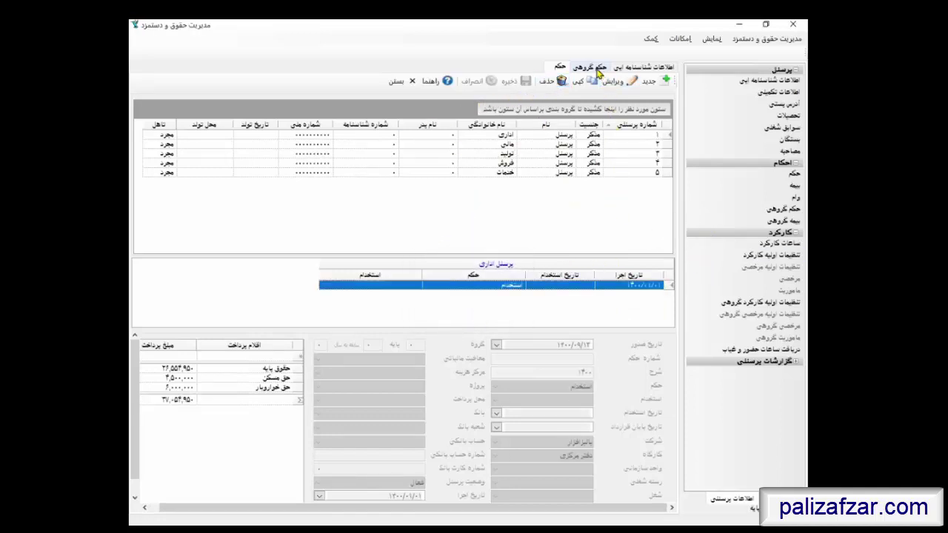
Compare the group decree with the individual decrees and check the decree of each of the five employees
{"action": "left_click", "coordinate": [597, 68]}
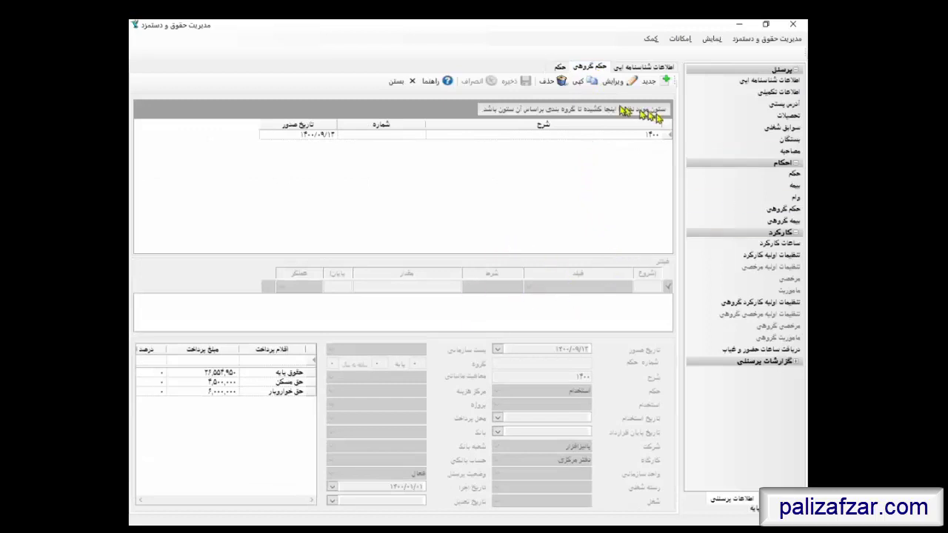
{"action": "left_click", "coordinate": [560, 69]}
{"action": "left_click", "coordinate": [596, 136]}
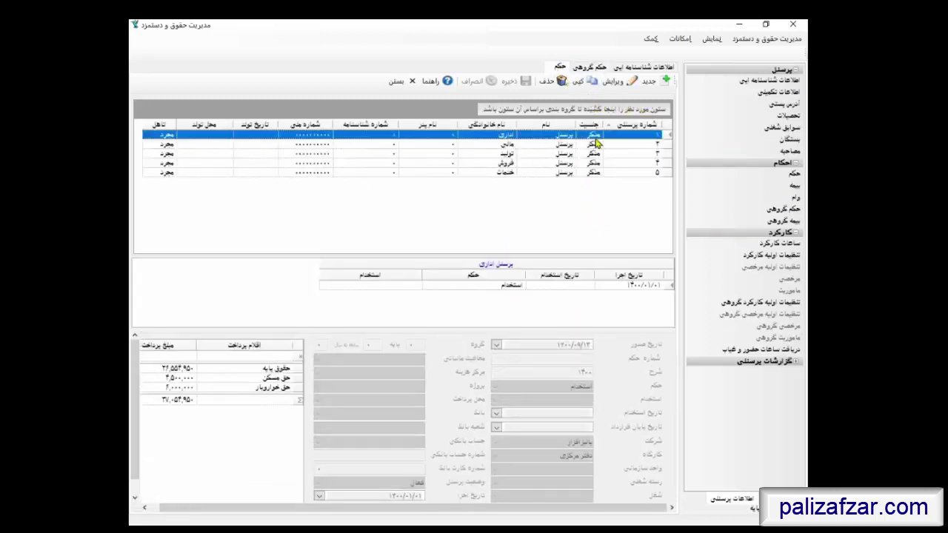
{"action": "left_click", "coordinate": [594, 146]}
{"action": "left_click", "coordinate": [593, 154]}
{"action": "left_click", "coordinate": [592, 163]}
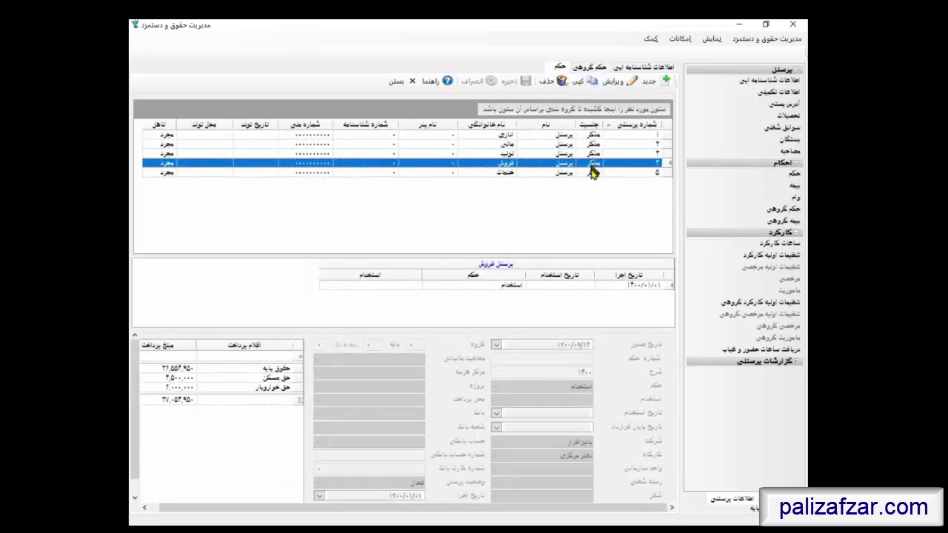
{"action": "left_click", "coordinate": [591, 172]}
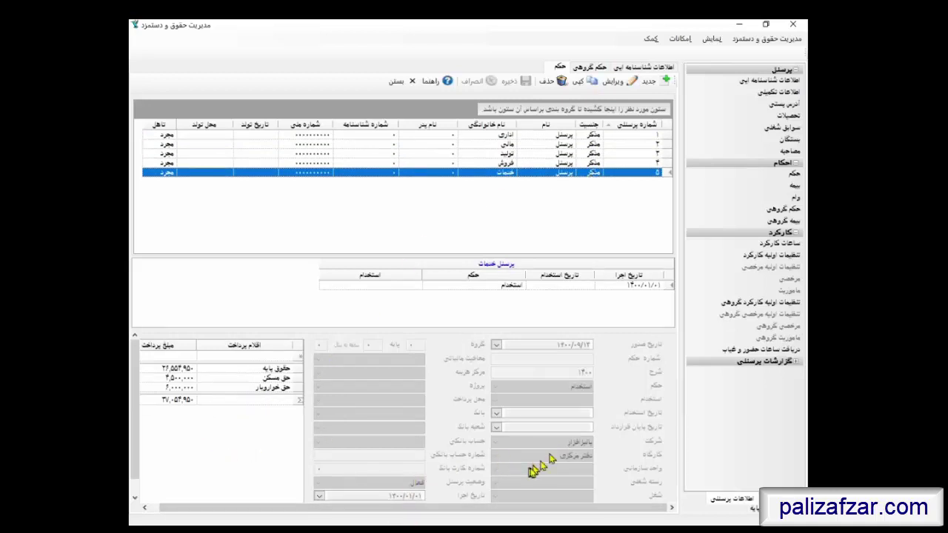
Edit the administrative employee's decree and add the child allowance item (حق اولاد) with an amount of 2,655,495
{"action": "left_click", "coordinate": [651, 136]}
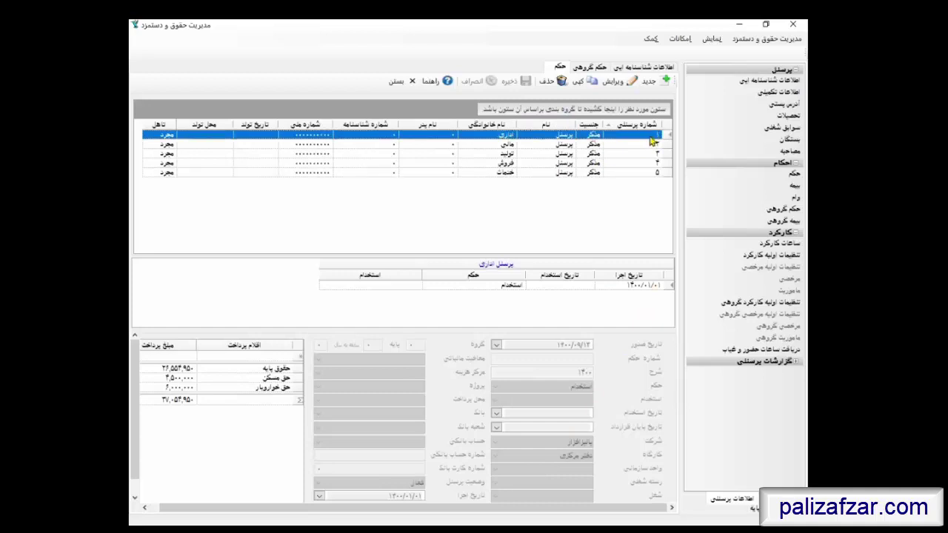
{"action": "left_click", "coordinate": [617, 83]}
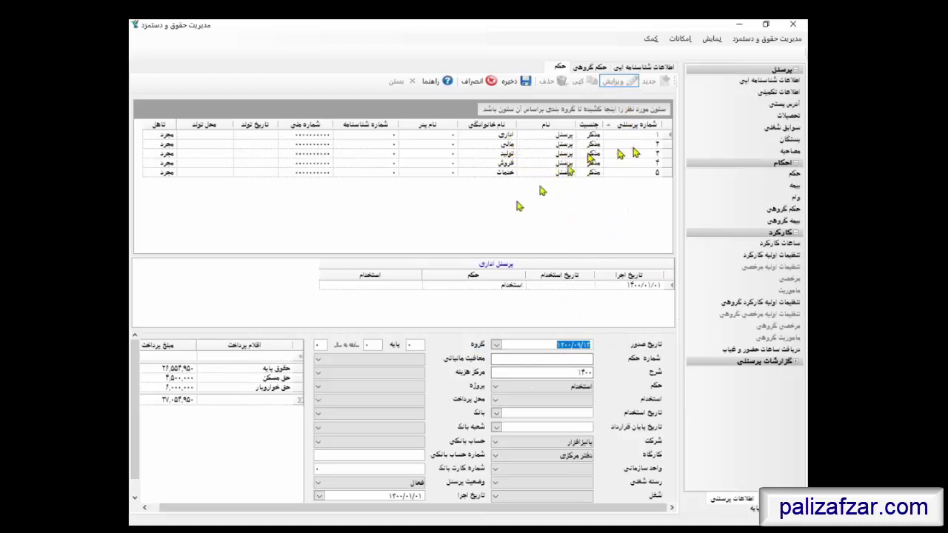
{"action": "left_click", "coordinate": [199, 358]}
{"action": "left_click", "coordinate": [208, 346]}
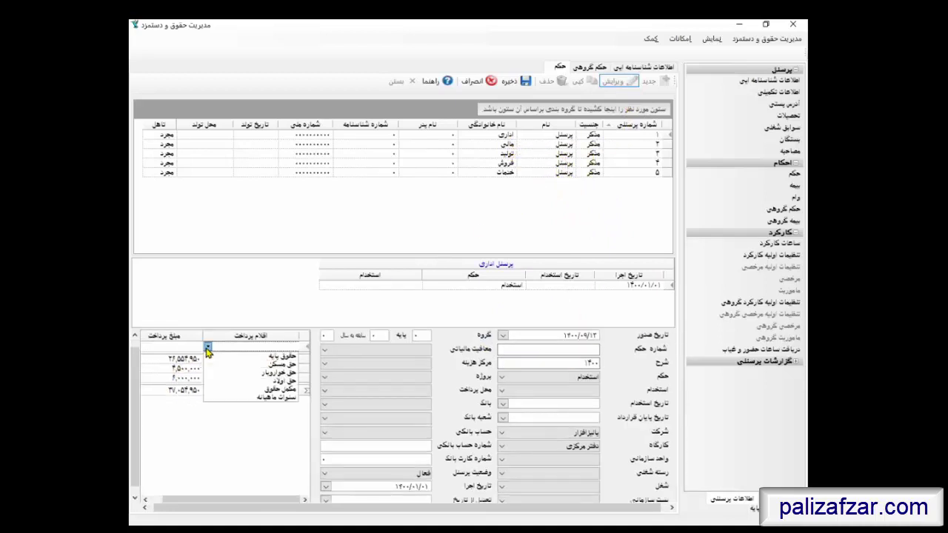
{"action": "left_click", "coordinate": [270, 382]}
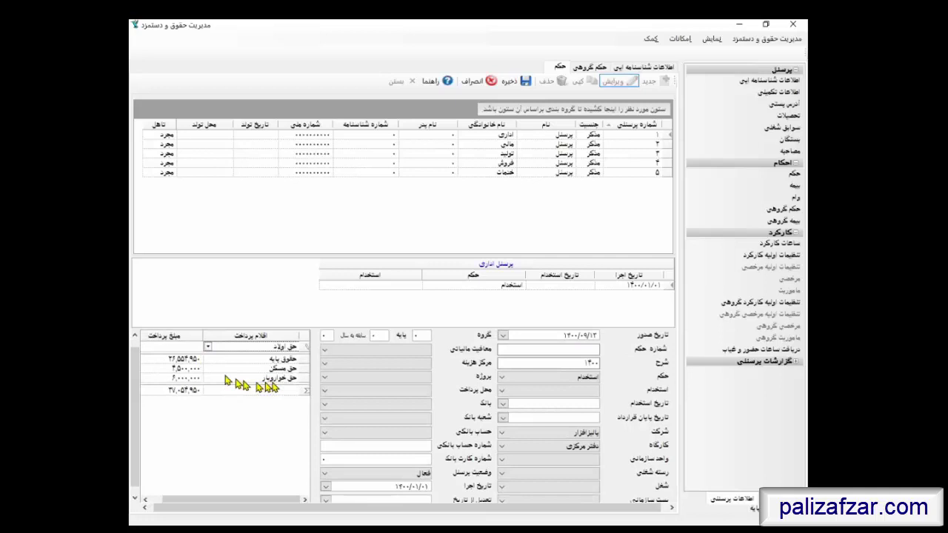
{"action": "left_click", "coordinate": [183, 348]}
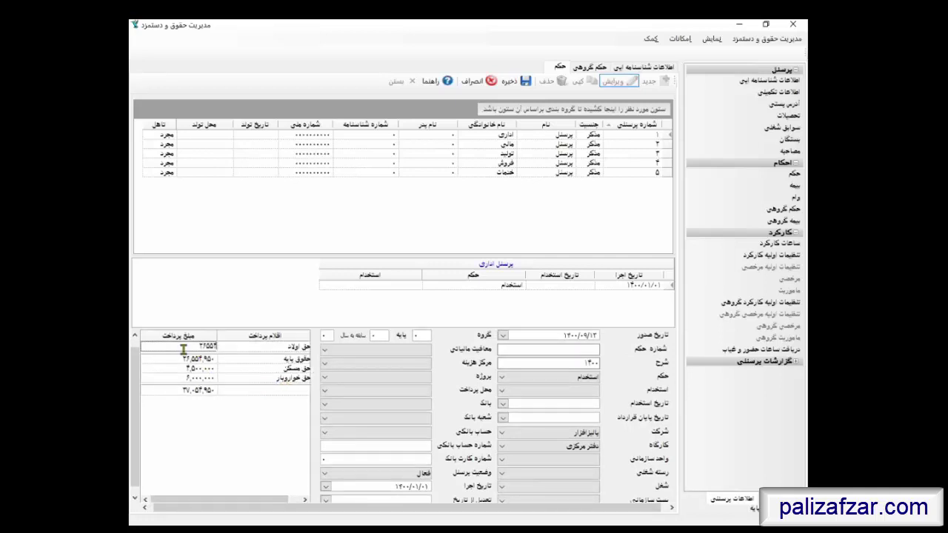
{"action": "key", "text": "Return"}
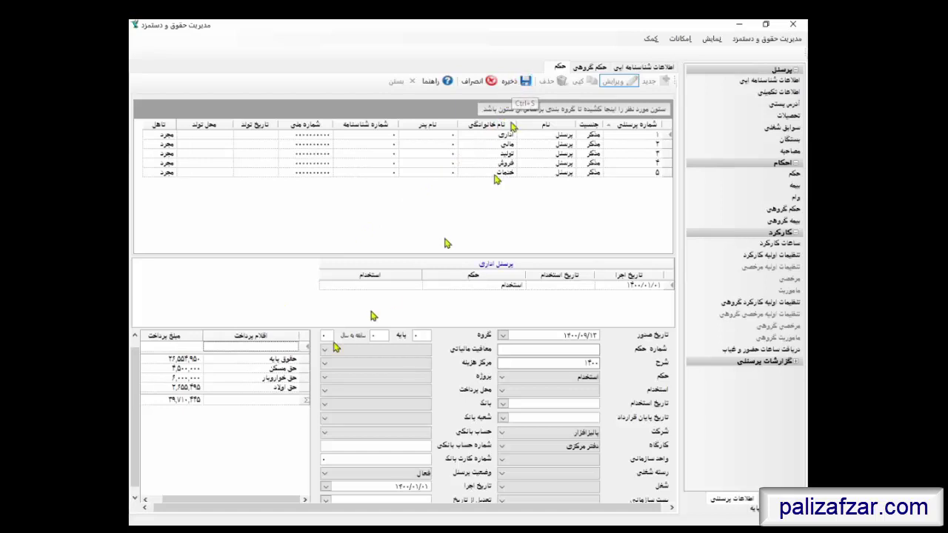
Add the salary supplement item (مکمل حقوق) to the administrative employee's decree with an amount of 20,000,000
{"action": "left_click", "coordinate": [208, 347]}
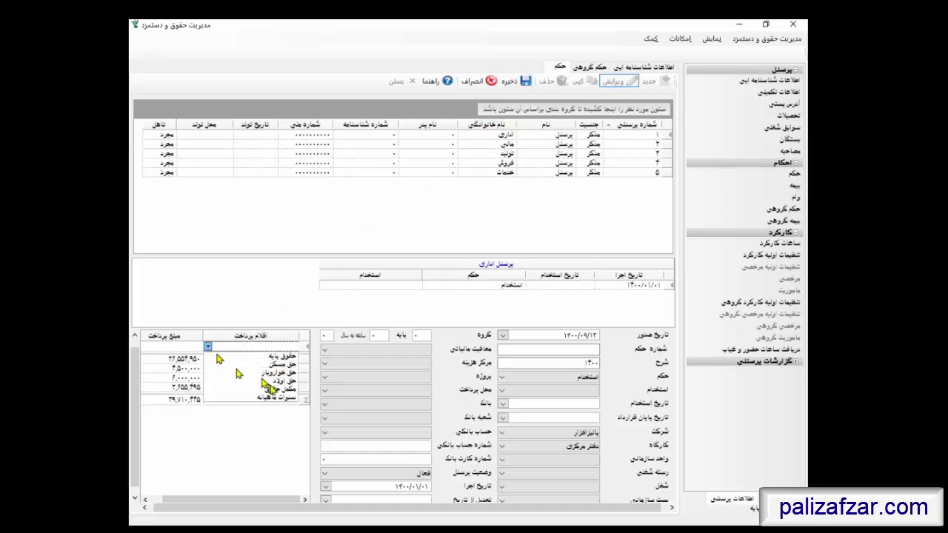
{"action": "left_click", "coordinate": [280, 396]}
{"action": "left_click", "coordinate": [174, 347]}
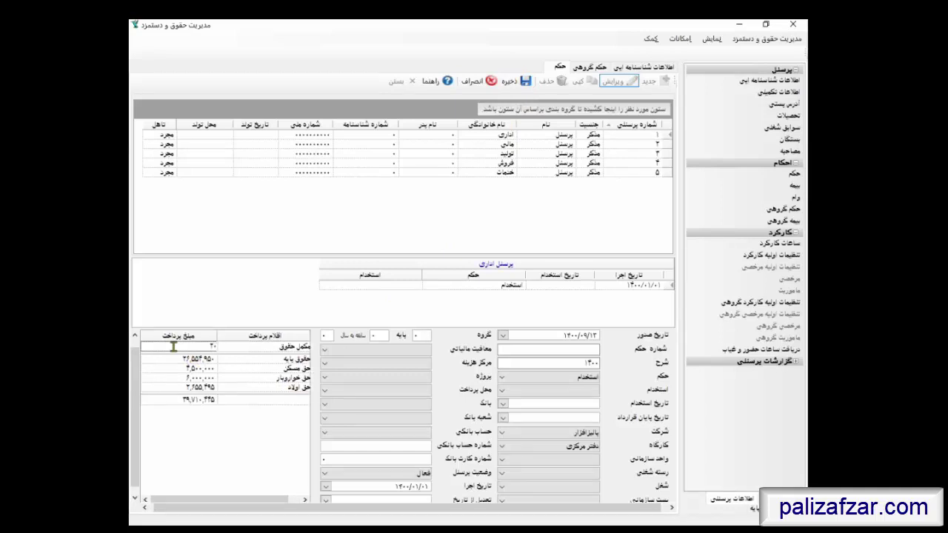
{"action": "type", "text": "30000000"}
{"action": "key", "text": "Return"}
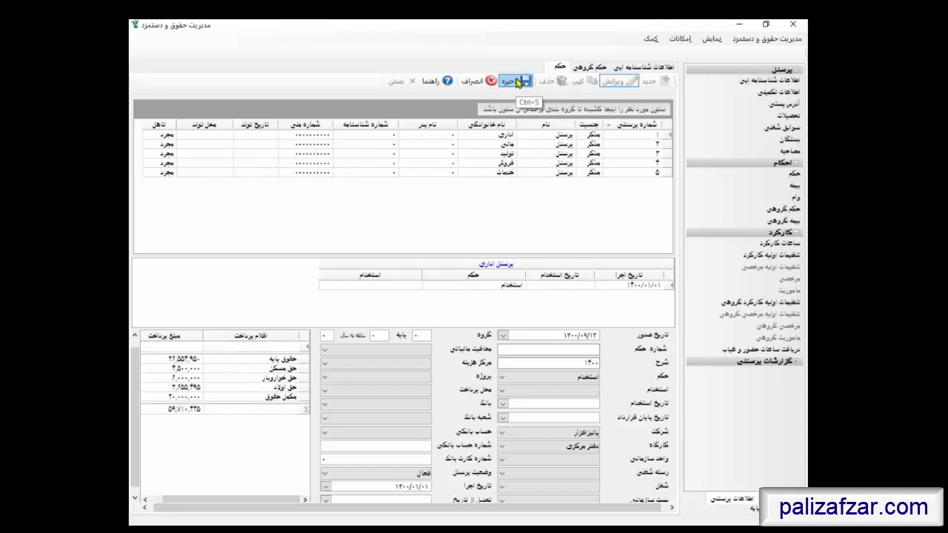
Set the administrative employee's employment type (استخدام) to contractual (قراردادی) and save the decree
{"action": "left_click", "coordinate": [599, 391]}
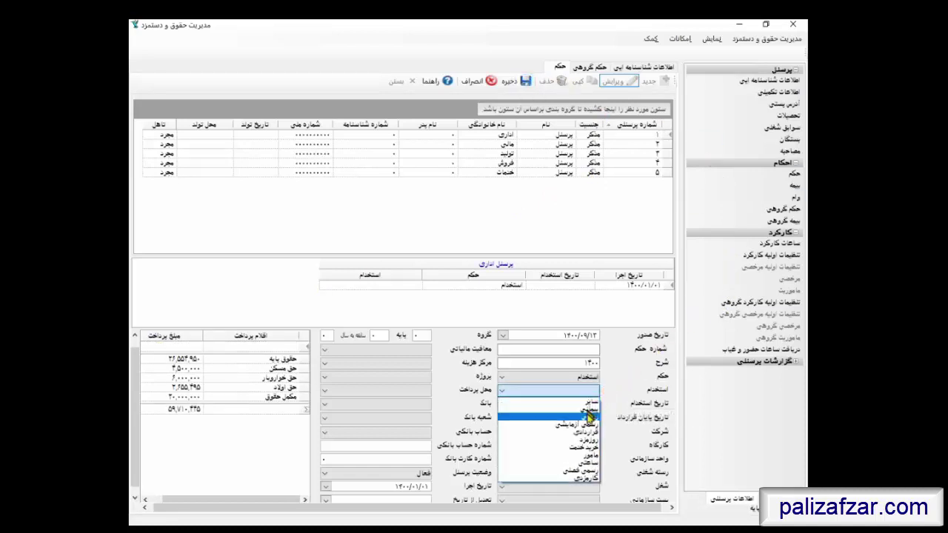
{"action": "left_click", "coordinate": [586, 433]}
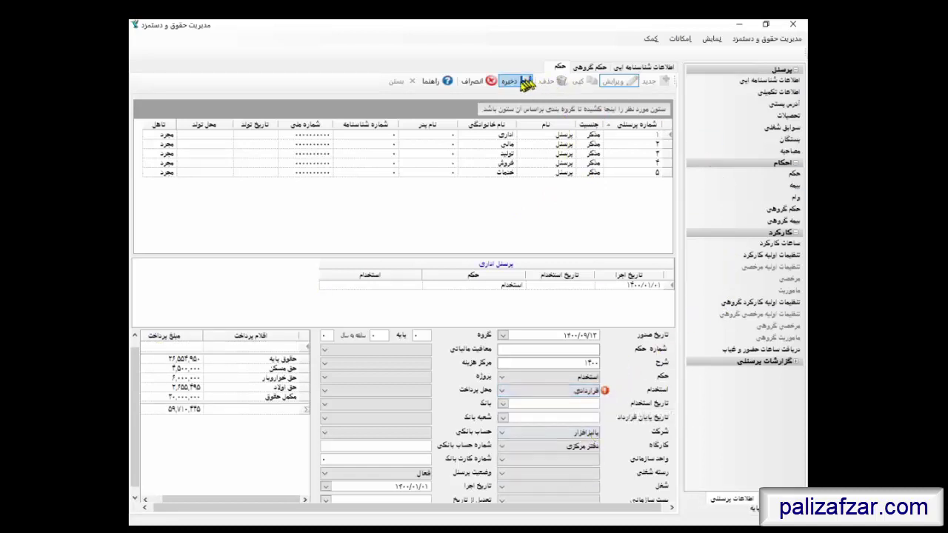
{"action": "left_click", "coordinate": [526, 83]}
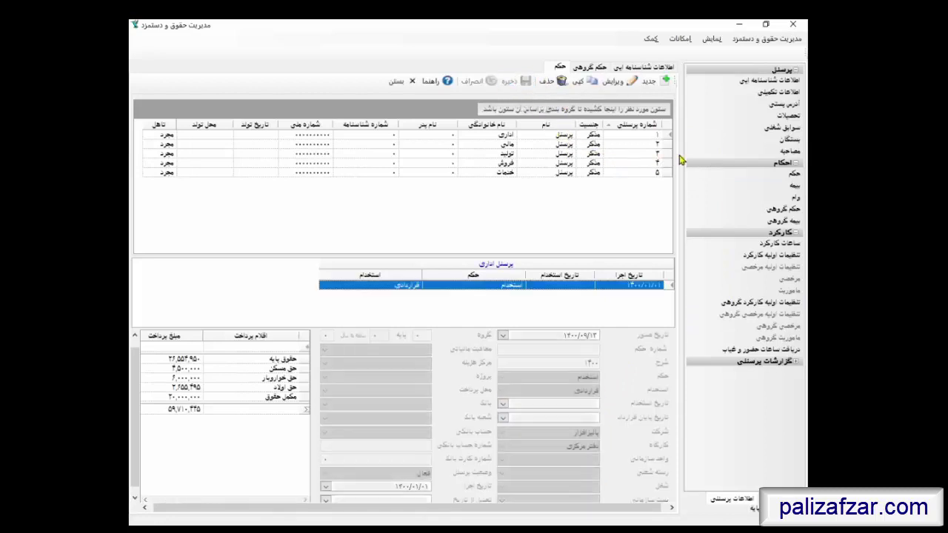
Edit the finance employee's decree and add the salary supplement item (مکمل حقوق) with an amount of 30,000,000
{"action": "left_click", "coordinate": [563, 146]}
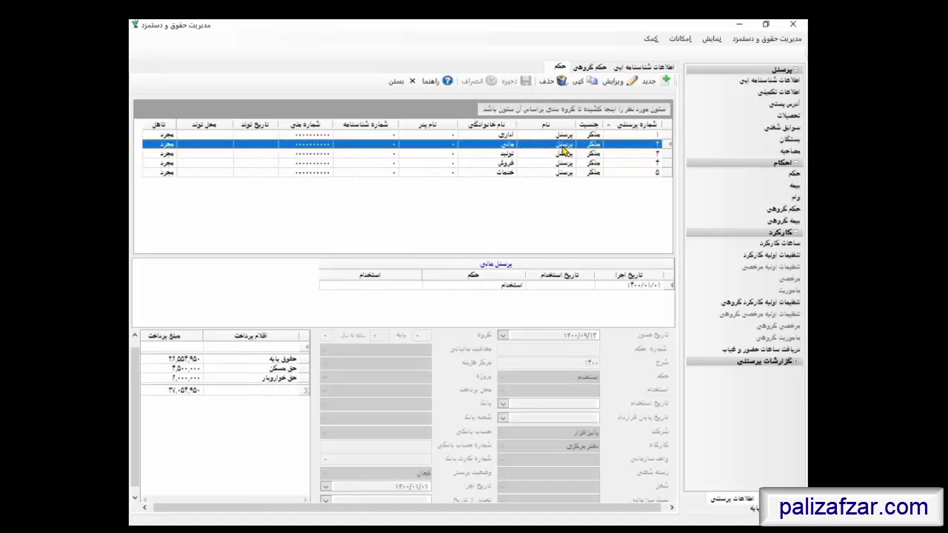
{"action": "left_click", "coordinate": [620, 83]}
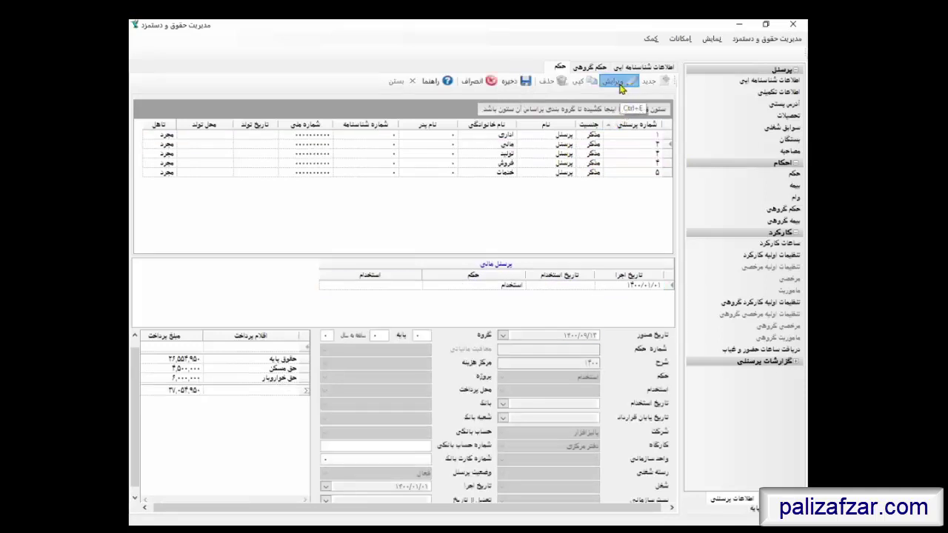
{"action": "left_click", "coordinate": [211, 346]}
{"action": "left_click", "coordinate": [208, 347]}
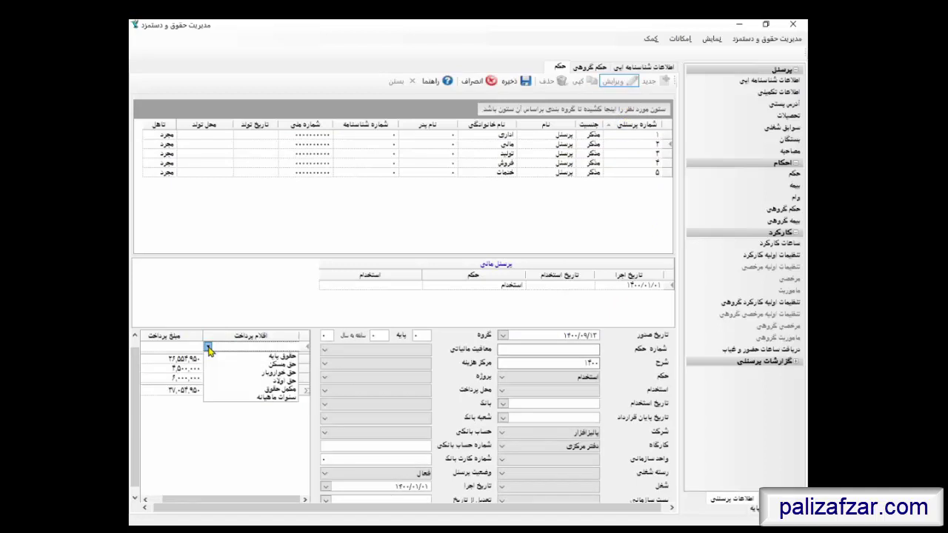
{"action": "left_click", "coordinate": [274, 389]}
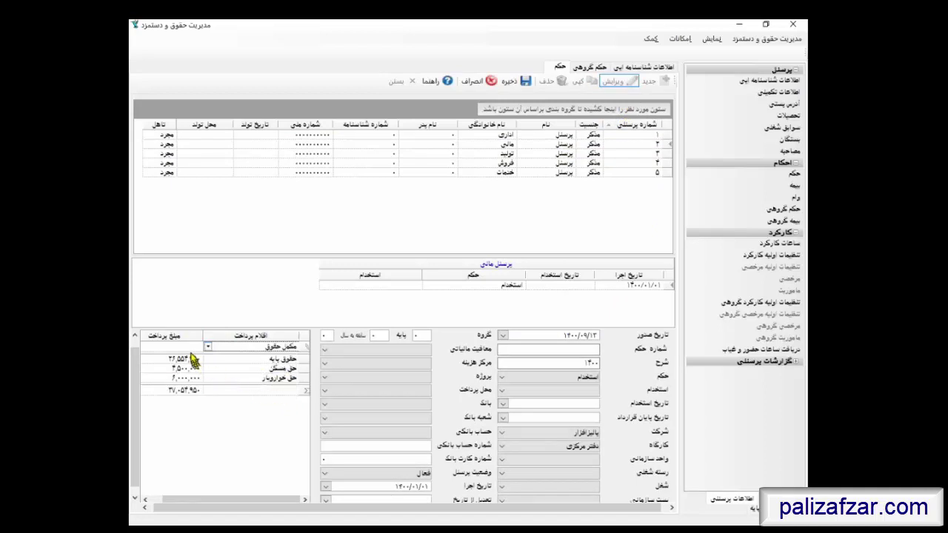
{"action": "key", "text": "Tab"}
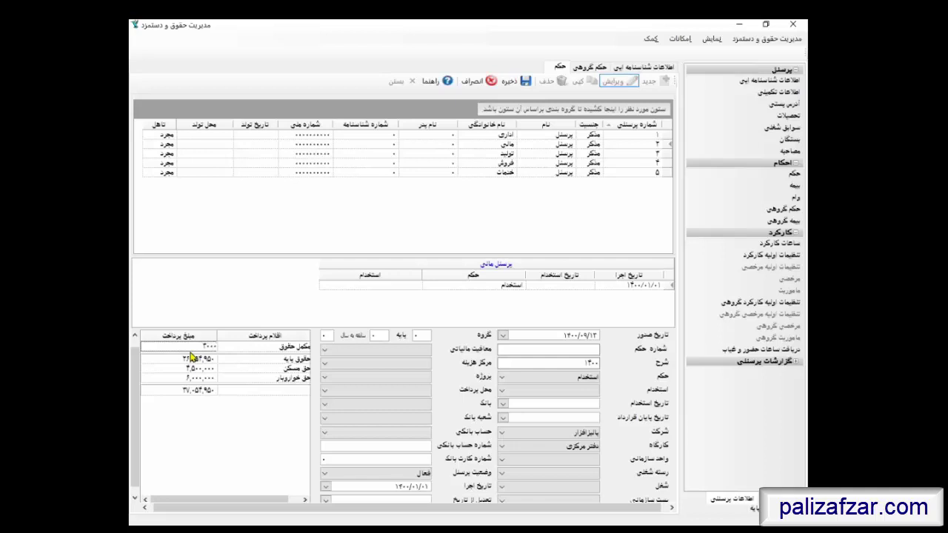
{"action": "type", "text": "3000000"}
{"action": "key", "text": "Return"}
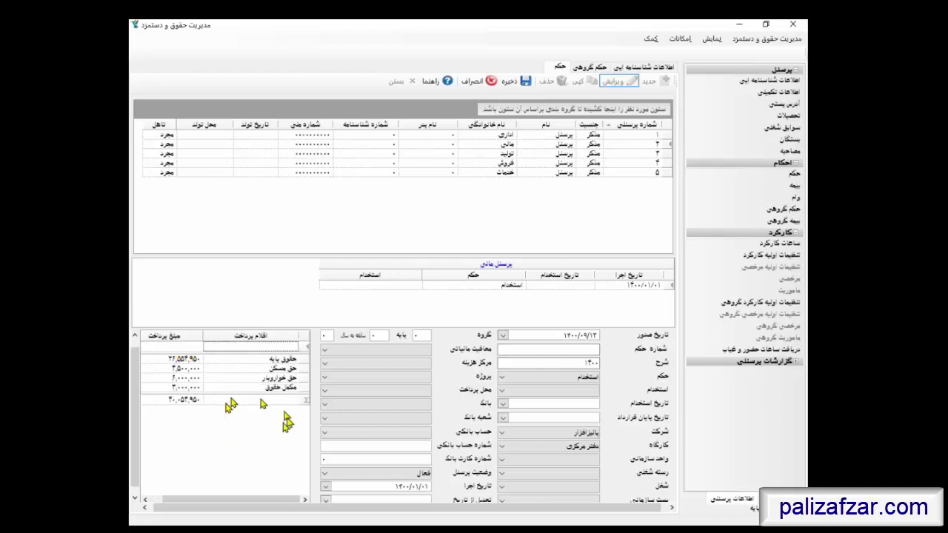
{"action": "left_click", "coordinate": [192, 389]}
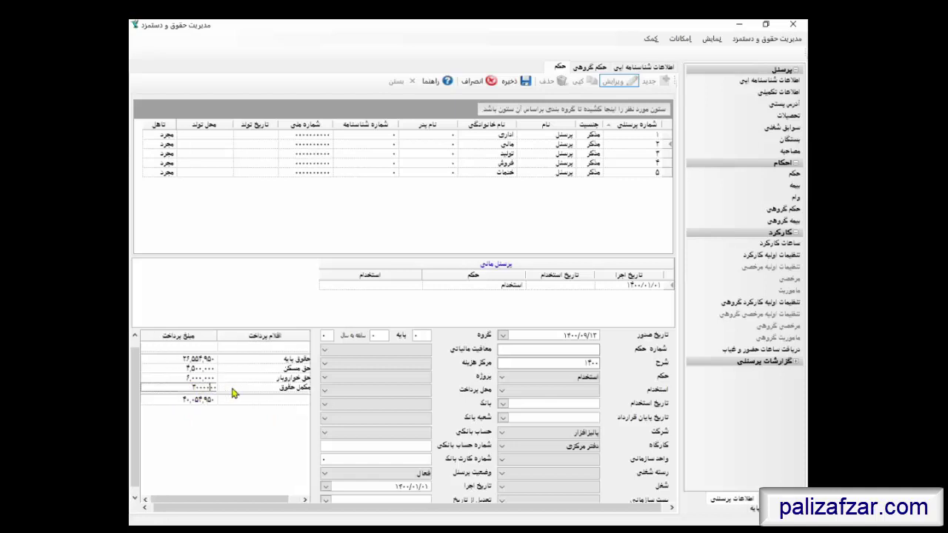
{"action": "type", "text": "0"}
{"action": "key", "text": "Return"}
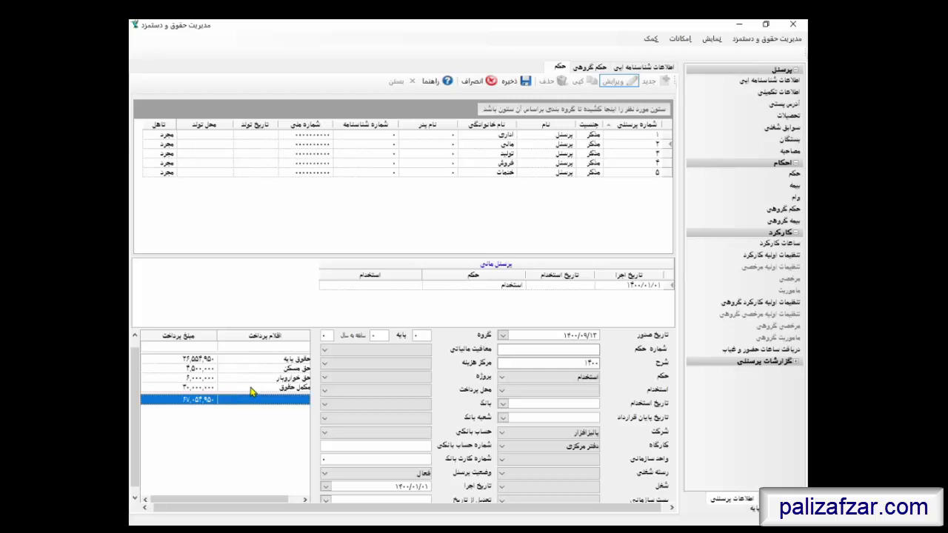
Set the finance employee's employment type (استخدام) to contractual (قراردادی) and save the decree
{"action": "left_click", "coordinate": [512, 85]}
{"action": "left_click", "coordinate": [590, 391]}
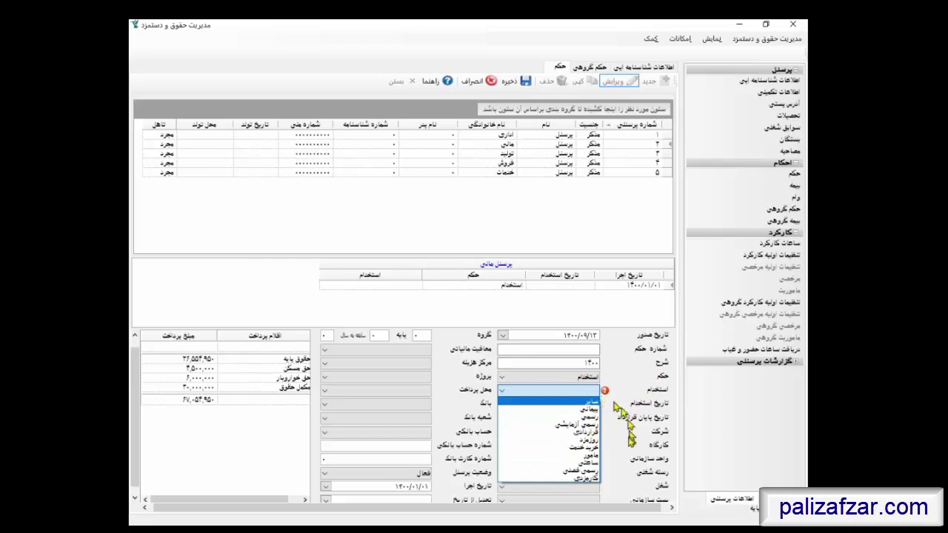
{"action": "left_click", "coordinate": [587, 433]}
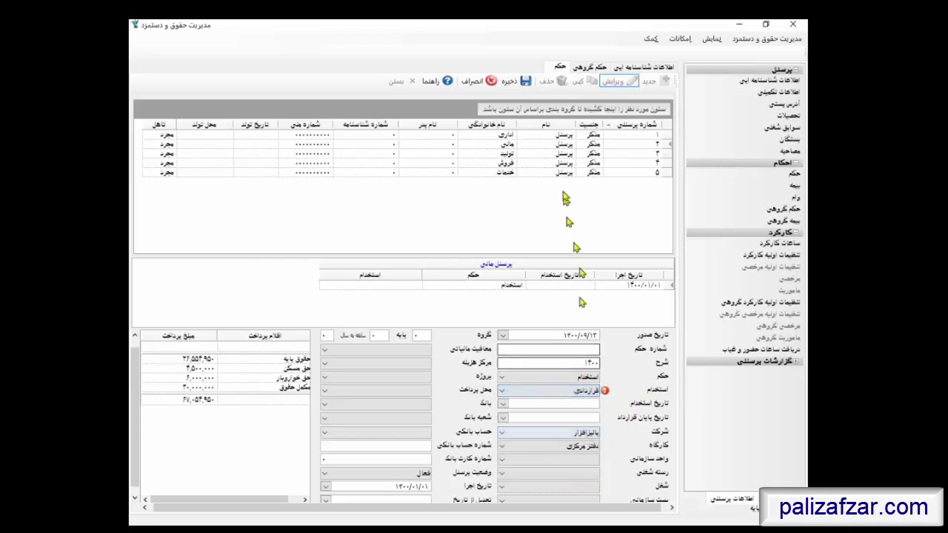
{"action": "left_click", "coordinate": [518, 81]}
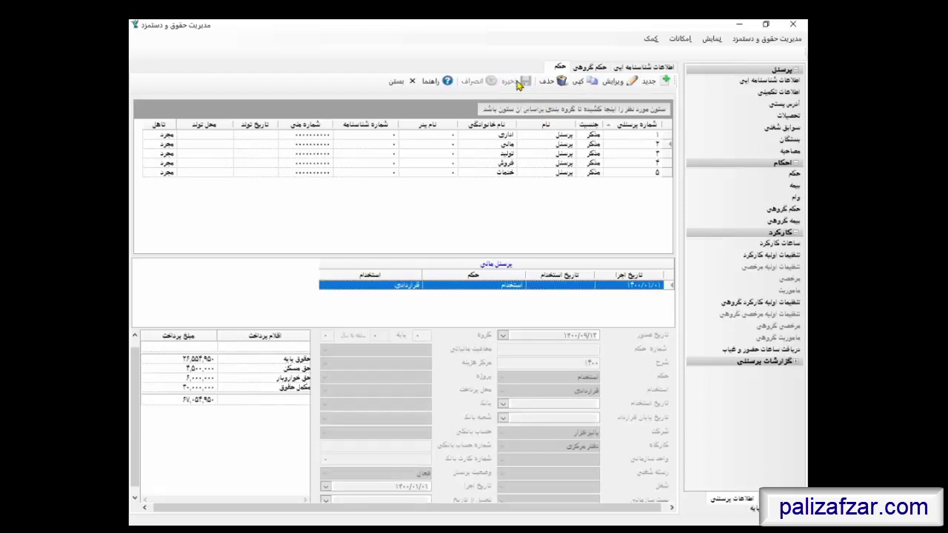
Compare the group decree's pay items and employment type with the administrative and finance employees' individual decrees
{"action": "left_click", "coordinate": [587, 68]}
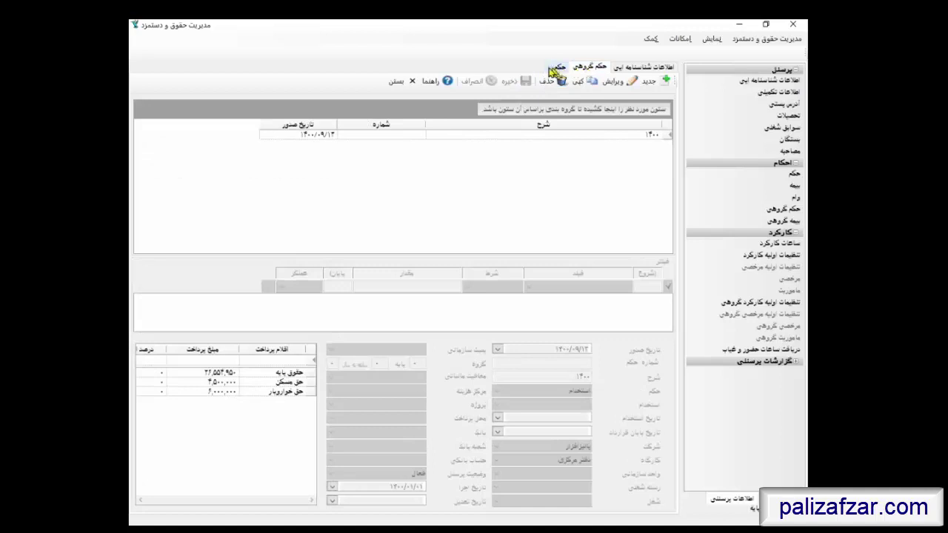
{"action": "left_click", "coordinate": [558, 66]}
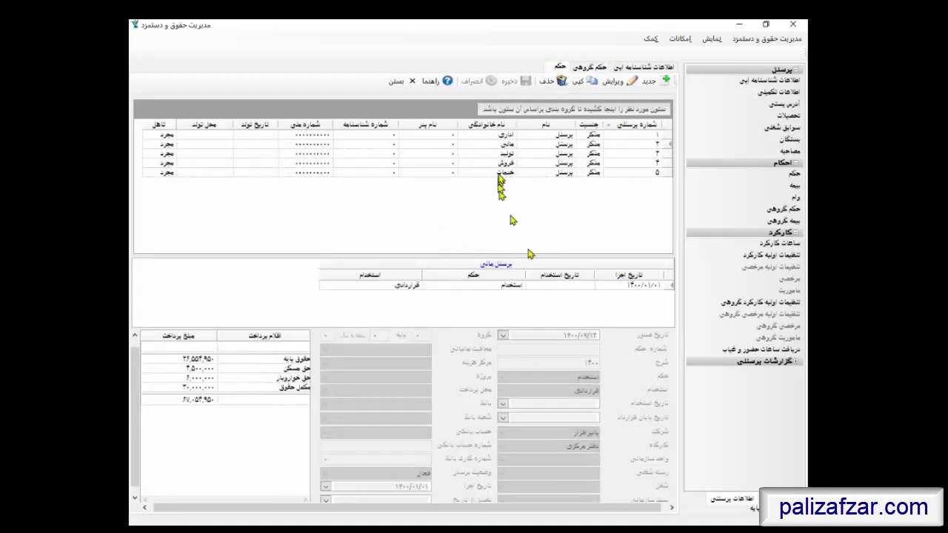
{"action": "left_click", "coordinate": [509, 135]}
{"action": "left_click", "coordinate": [506, 145]}
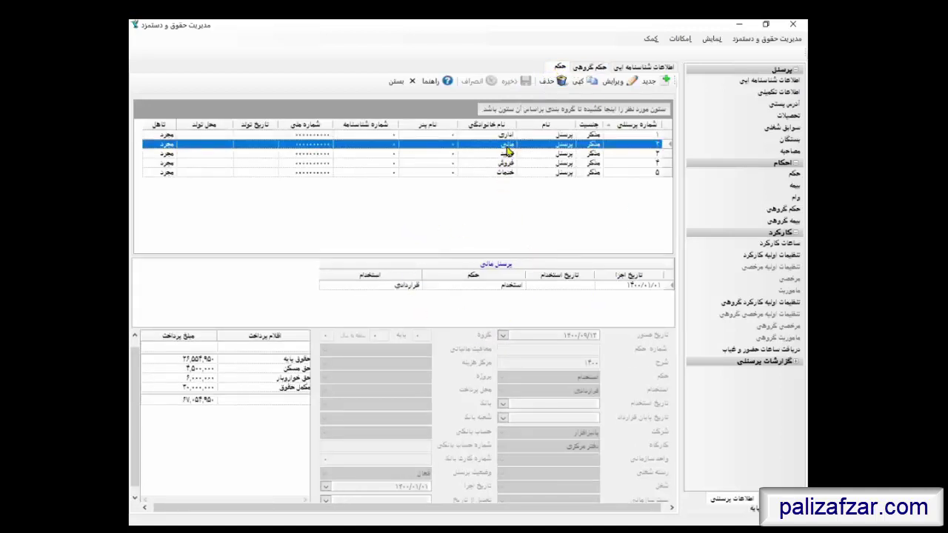
{"action": "left_click", "coordinate": [502, 136]}
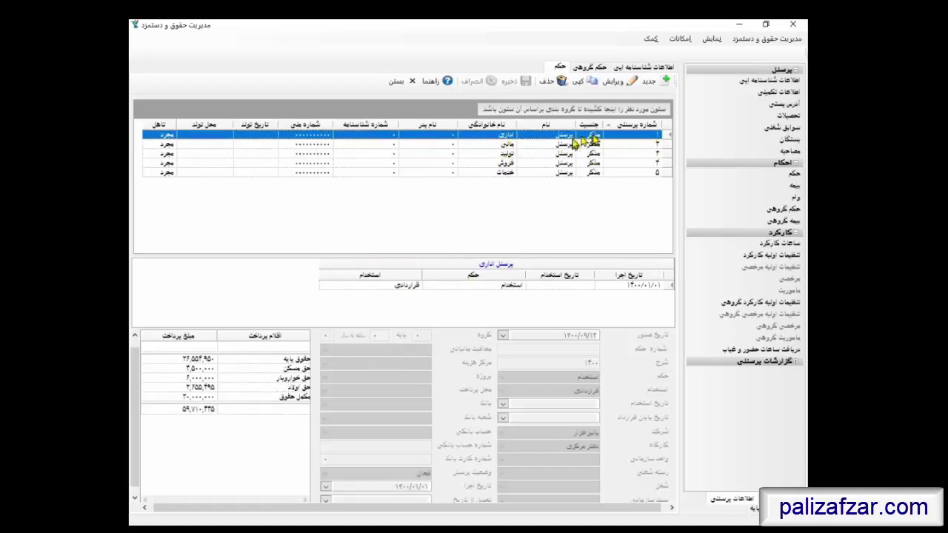
{"action": "left_click", "coordinate": [552, 146]}
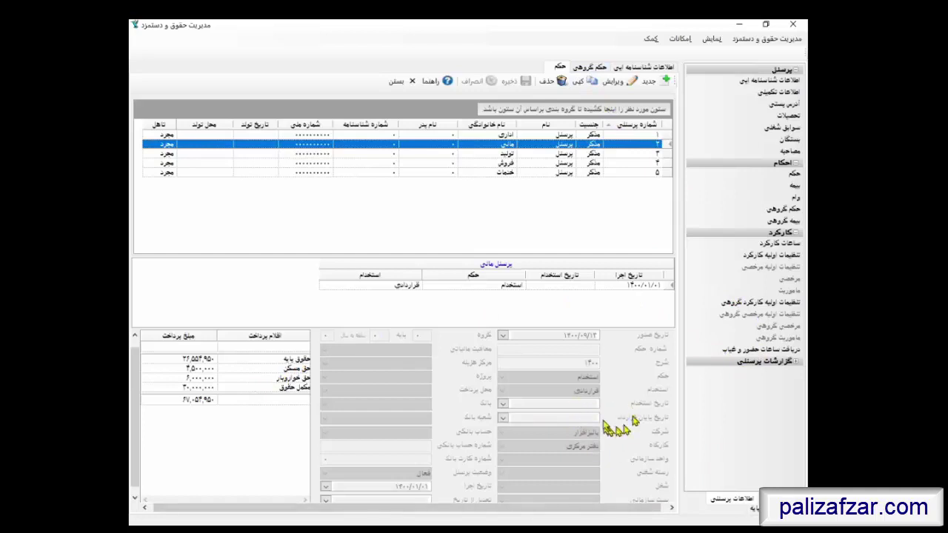
{"action": "left_click", "coordinate": [614, 81]}
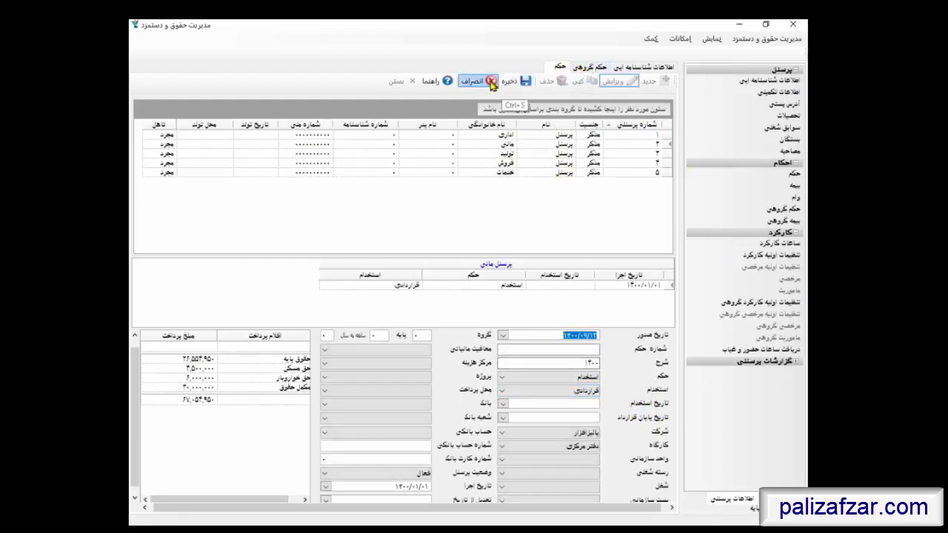
{"action": "left_click", "coordinate": [491, 84]}
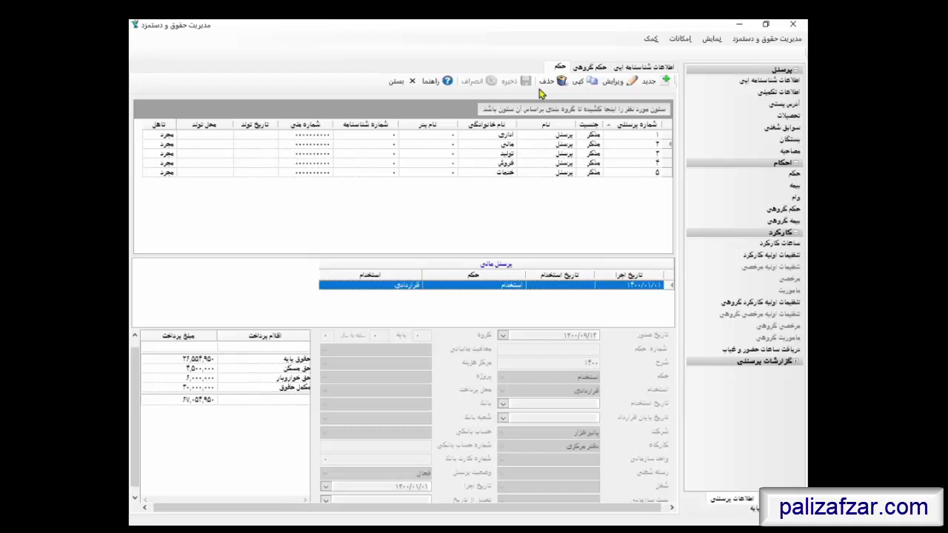
Open the 1400 group decree for editing and save it again without changing any field
{"action": "left_click", "coordinate": [586, 68]}
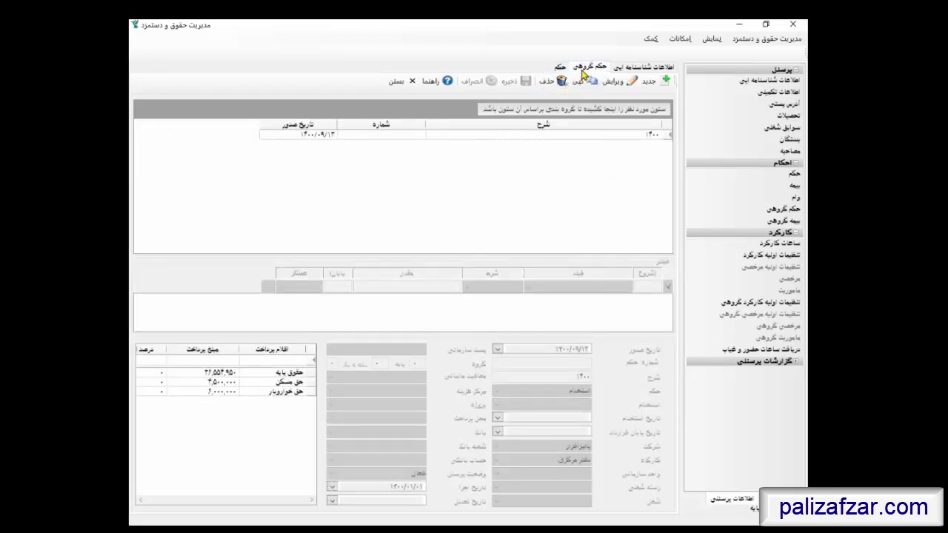
{"action": "left_click", "coordinate": [613, 81]}
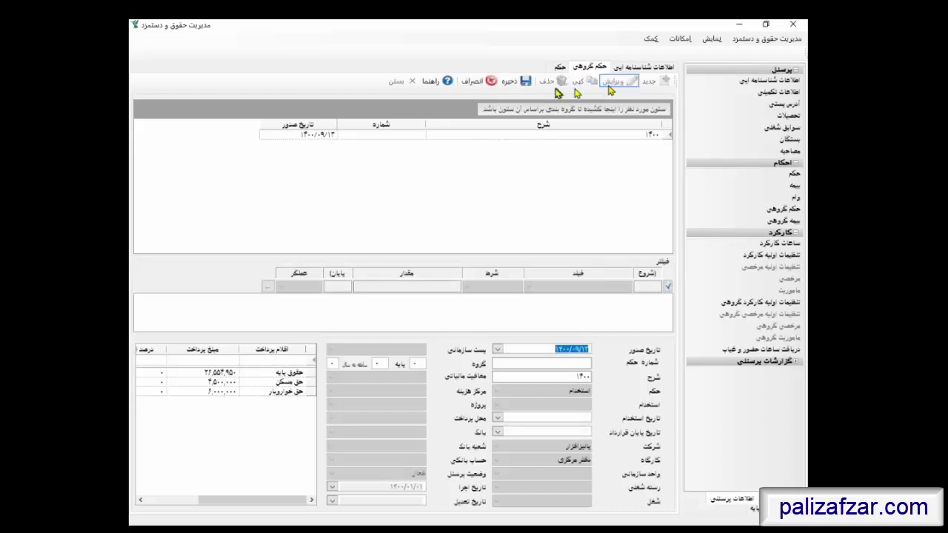
{"action": "left_click", "coordinate": [522, 83]}
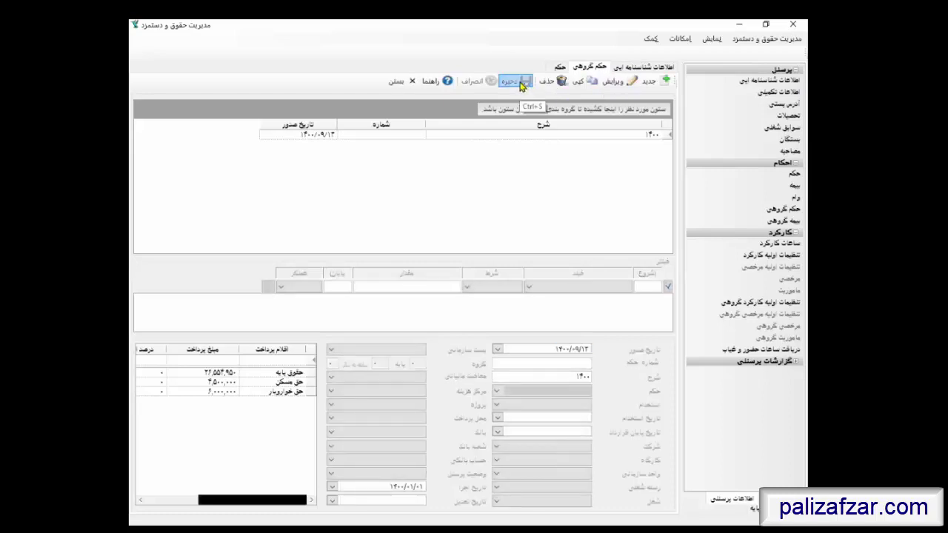
Check the pay items in the individual decrees of the administrative, finance and production employees
{"action": "left_click", "coordinate": [561, 68]}
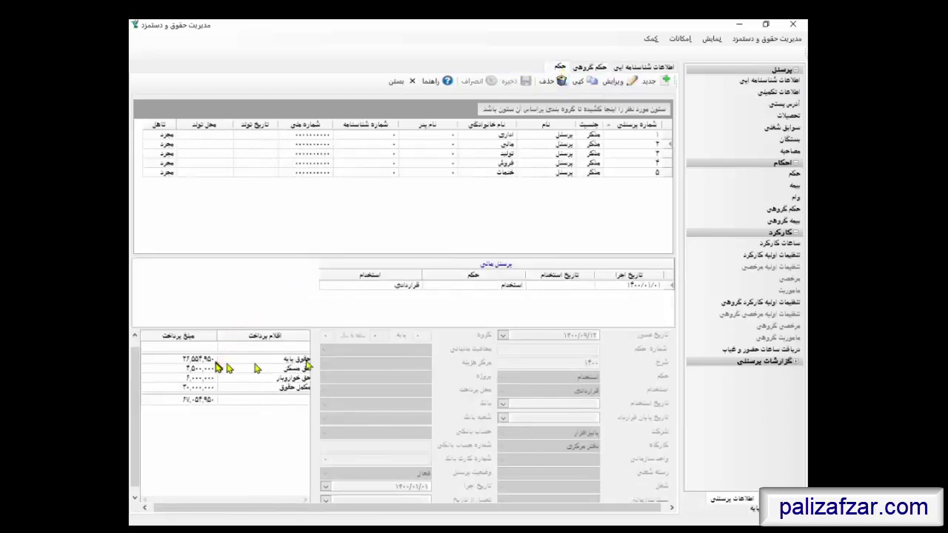
{"action": "left_click", "coordinate": [489, 146]}
{"action": "left_click", "coordinate": [493, 136]}
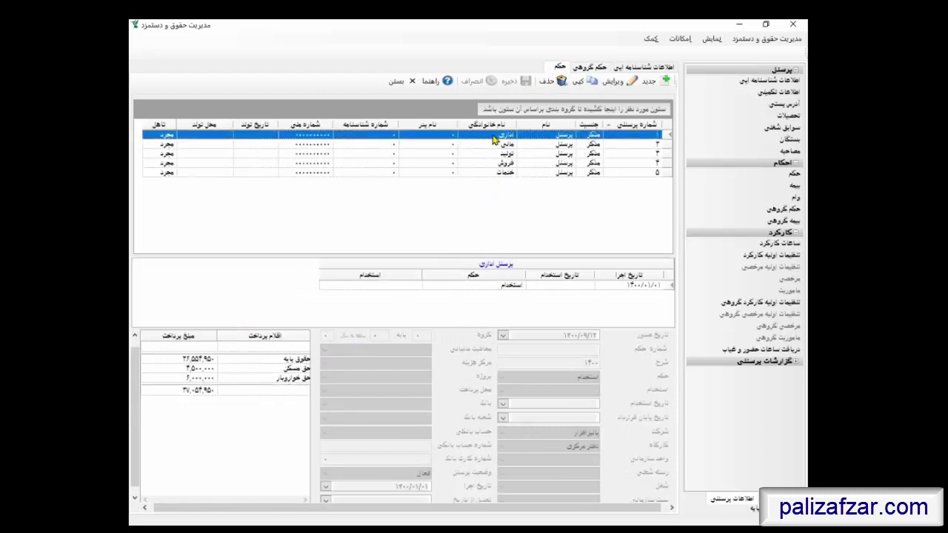
{"action": "left_click", "coordinate": [494, 146]}
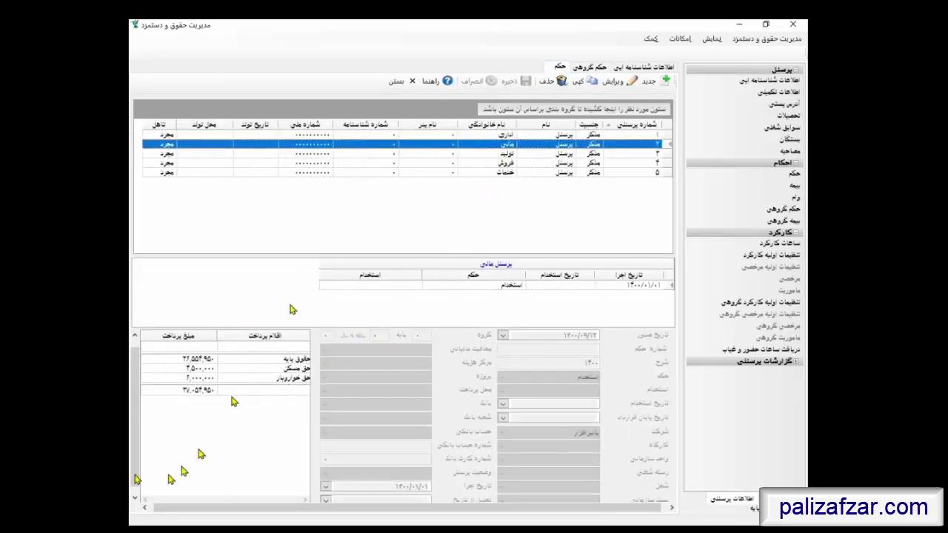
{"action": "left_click", "coordinate": [491, 154]}
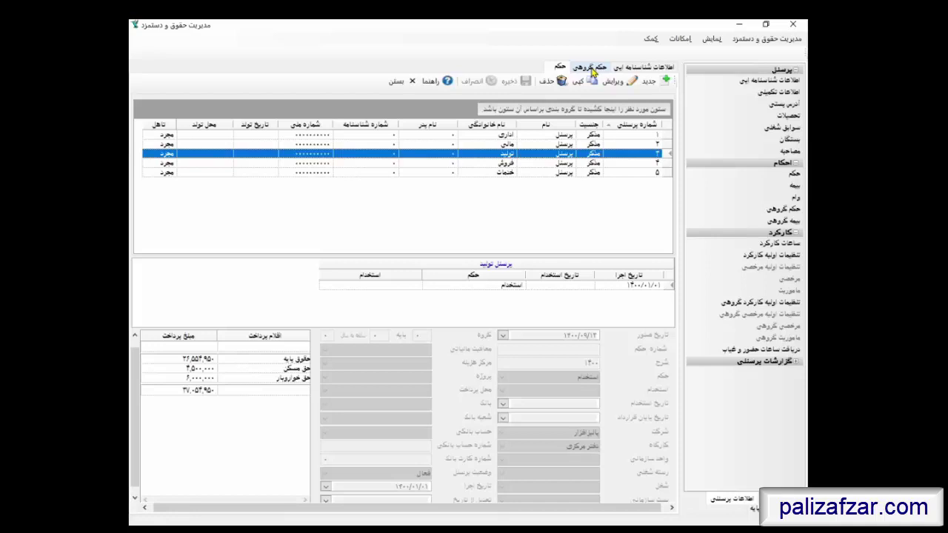
Set the employment type (استخدام) of the 1400 group decree to contractual (قراردادی) and save the group decree
{"action": "left_click", "coordinate": [564, 136]}
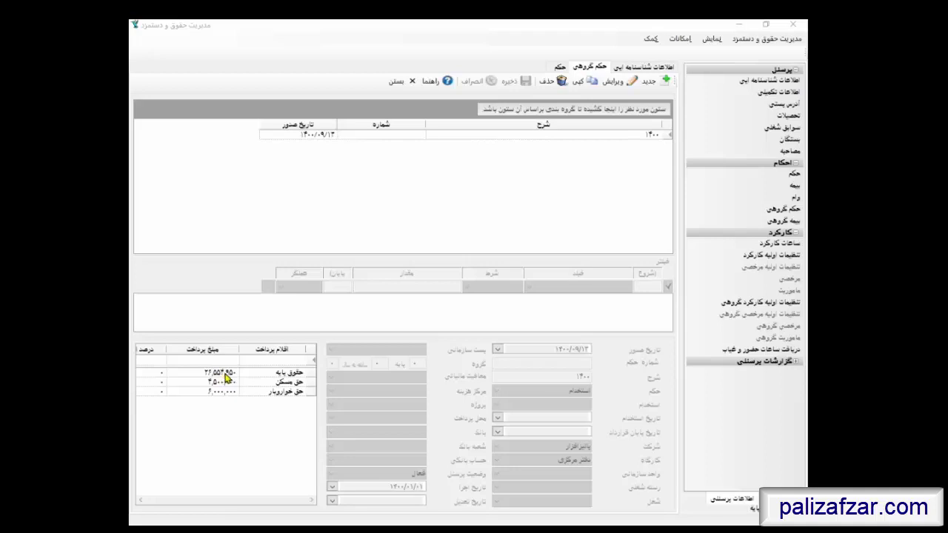
{"action": "left_click", "coordinate": [224, 378]}
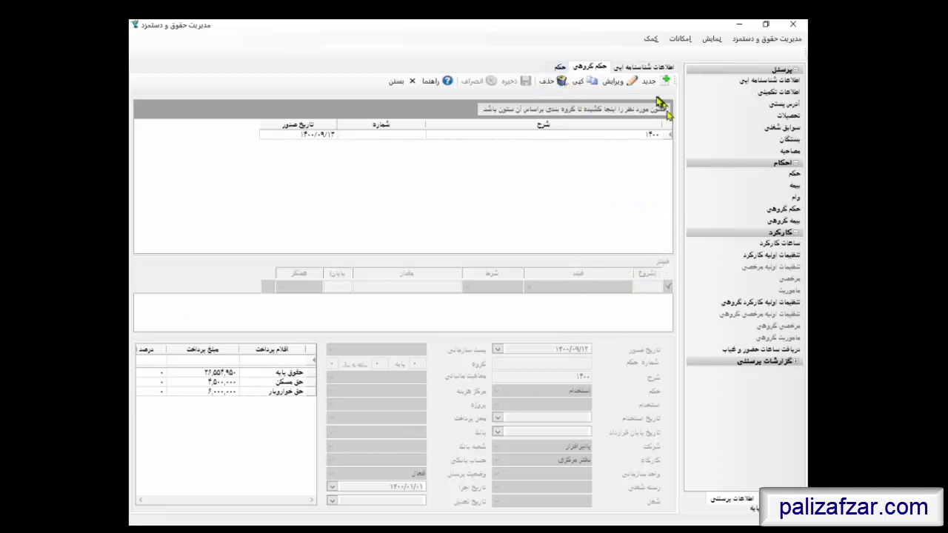
{"action": "left_click", "coordinate": [612, 83]}
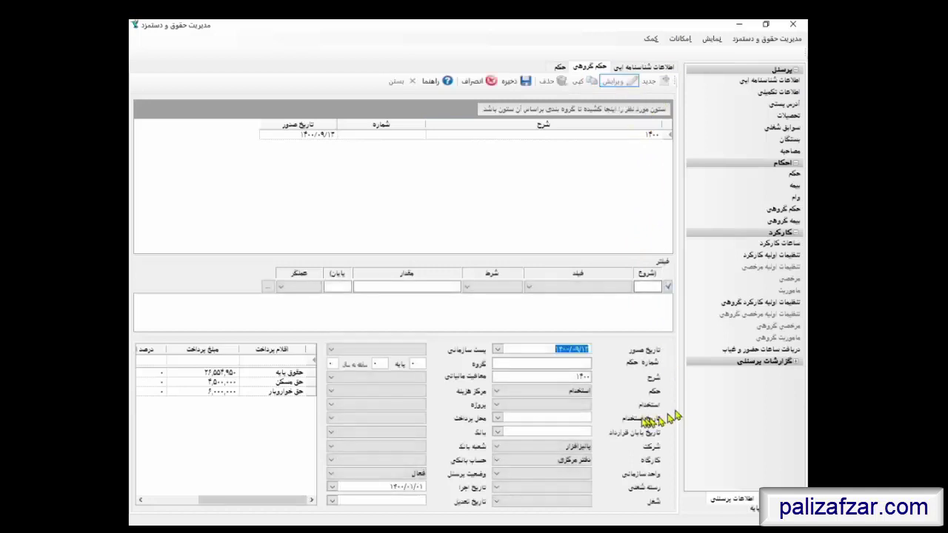
{"action": "left_click", "coordinate": [570, 405]}
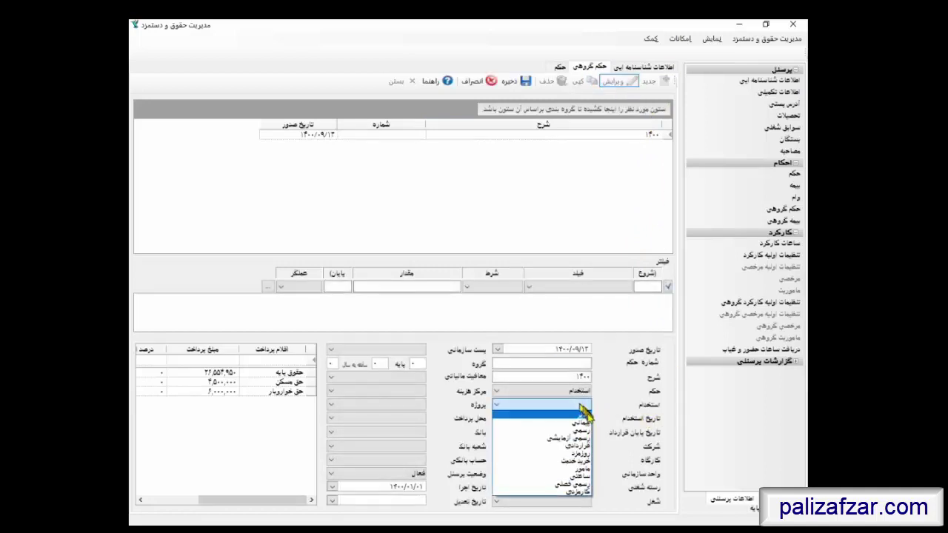
{"action": "left_click", "coordinate": [576, 447]}
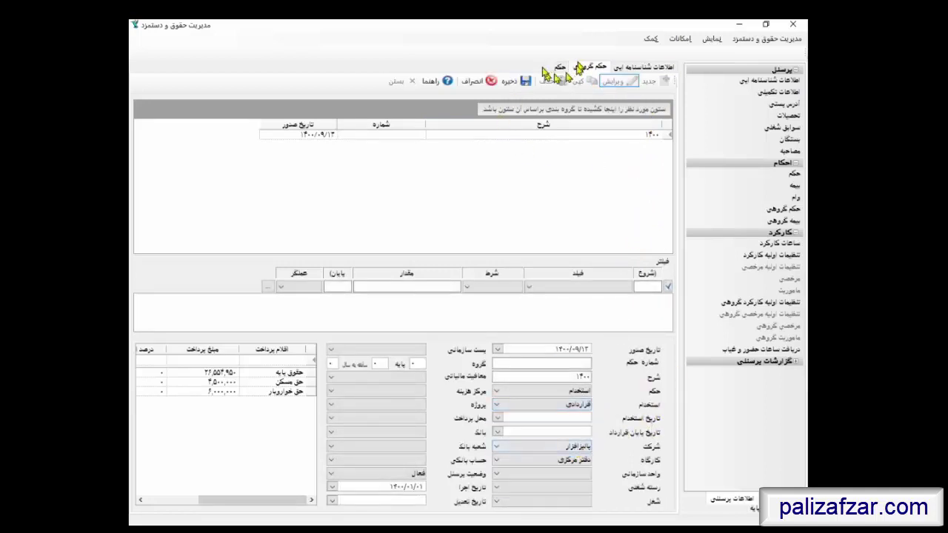
{"action": "left_click", "coordinate": [510, 83]}
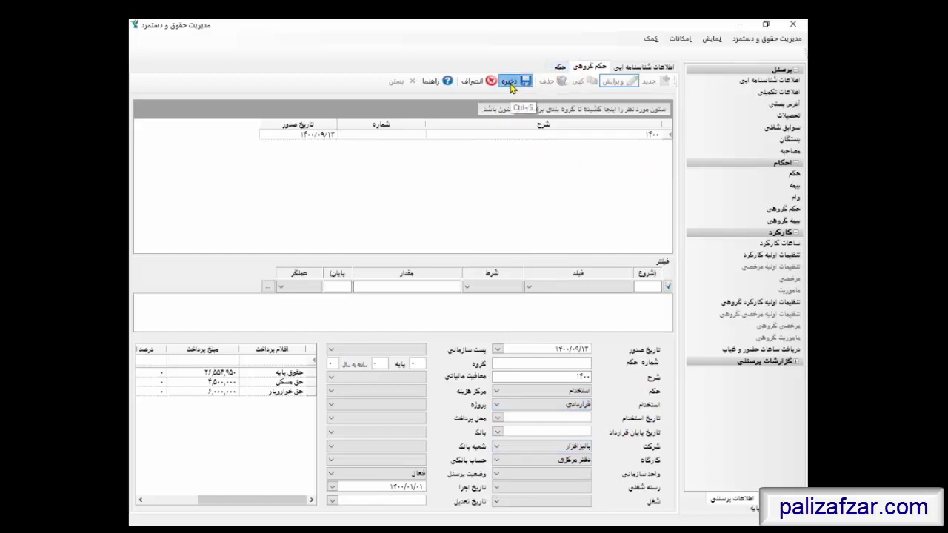
Check the employment type in the finance and administrative employees' individual decrees
{"action": "left_click", "coordinate": [559, 67]}
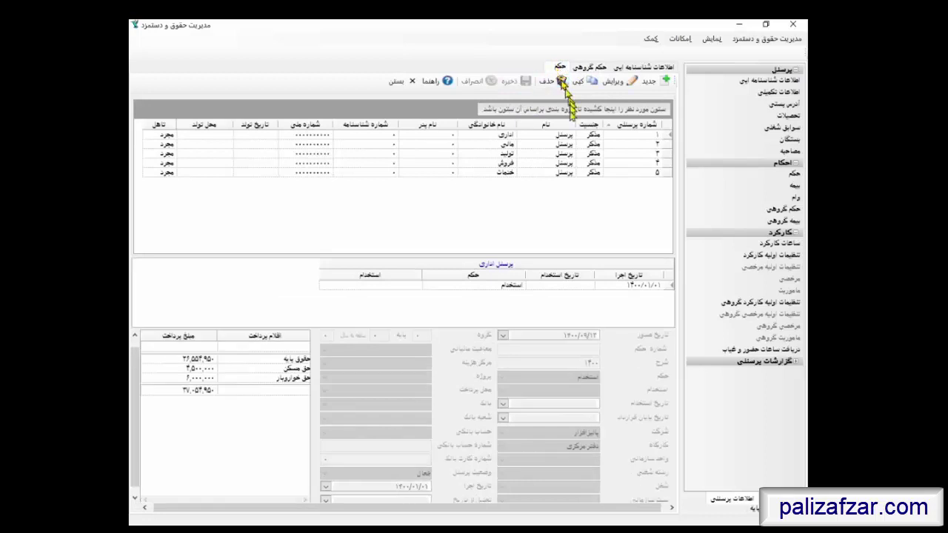
{"action": "left_click", "coordinate": [571, 146]}
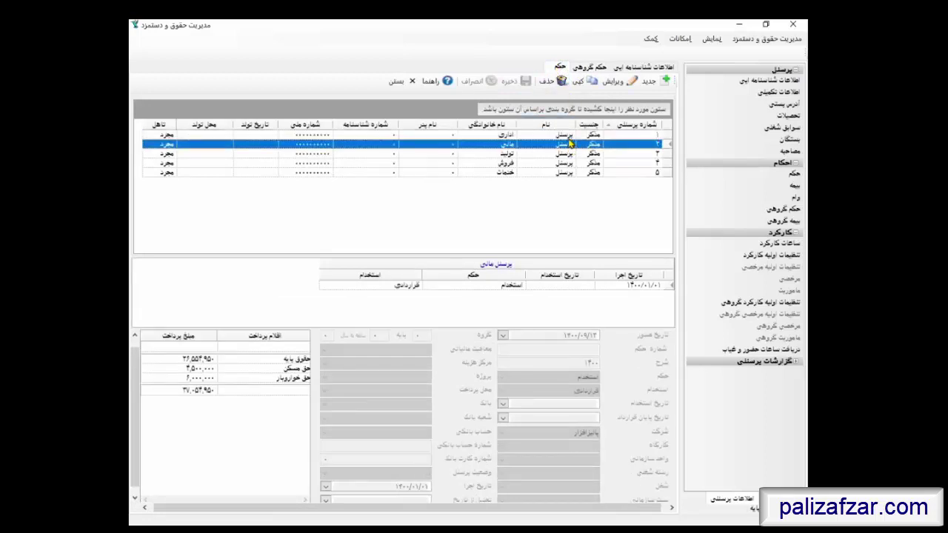
{"action": "left_click", "coordinate": [569, 136]}
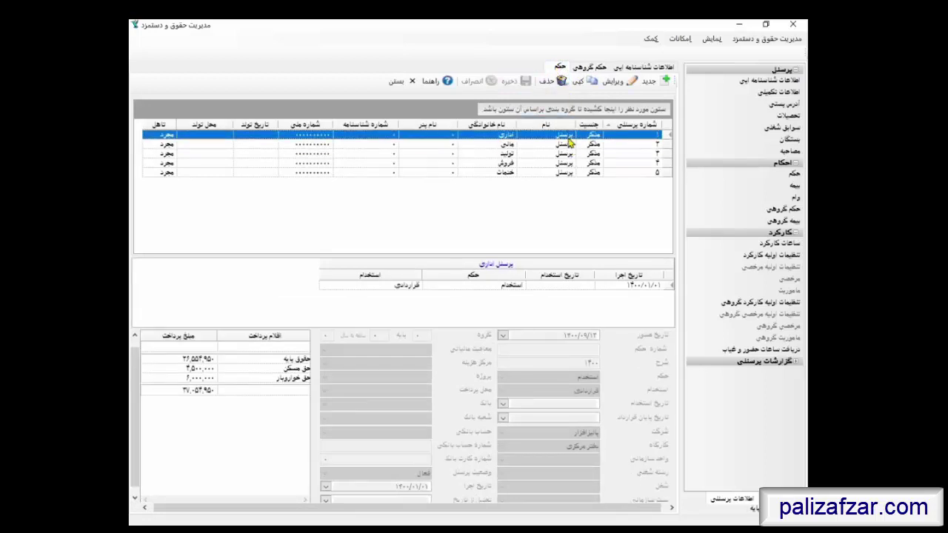
Open the administrative employee's decree for editing and add the child allowance (حق اولاد) pay item with an amount of 2,655,495
{"action": "left_click", "coordinate": [612, 81]}
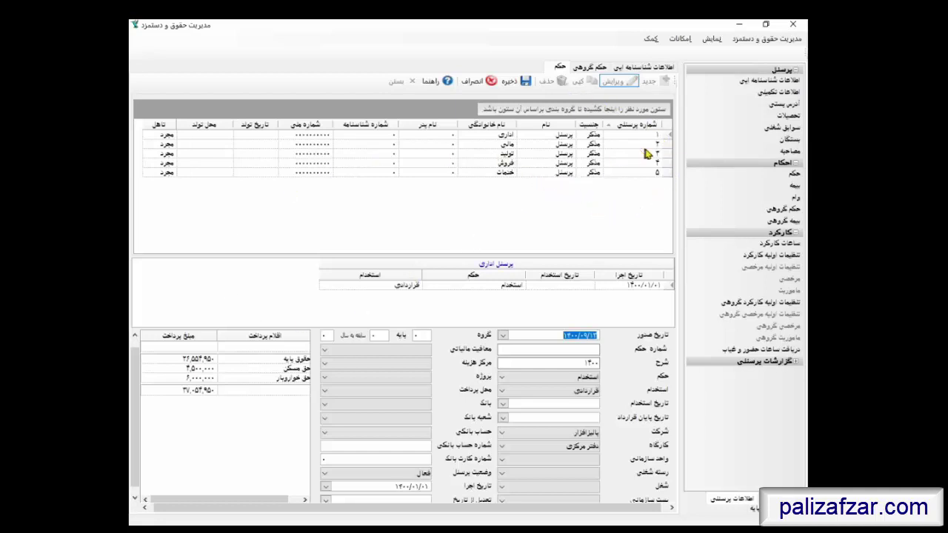
{"action": "left_click", "coordinate": [214, 349]}
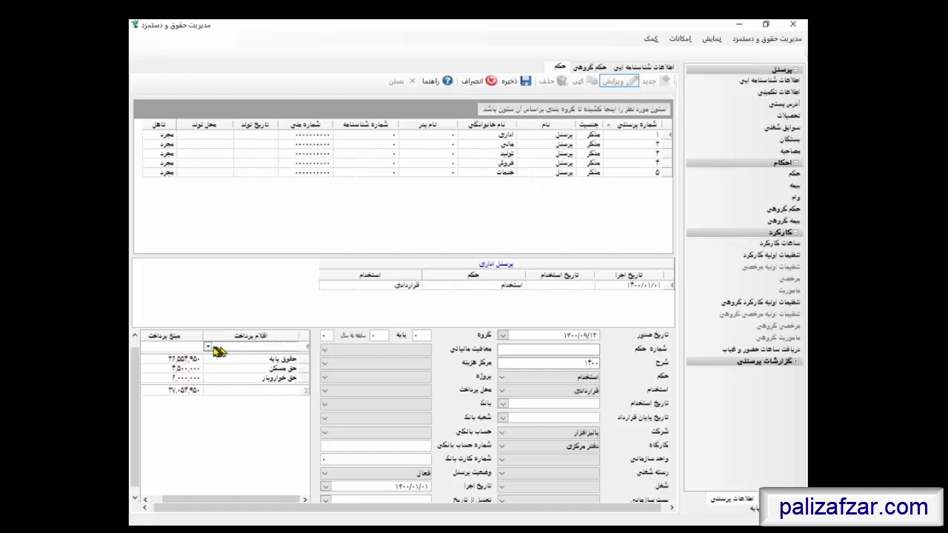
{"action": "left_click", "coordinate": [211, 347]}
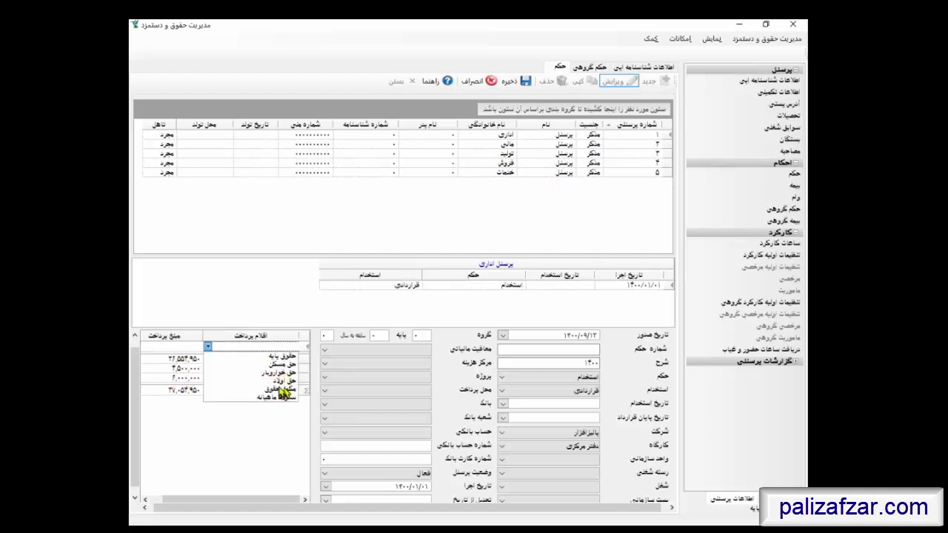
{"action": "left_click", "coordinate": [281, 382]}
{"action": "left_click", "coordinate": [180, 347]}
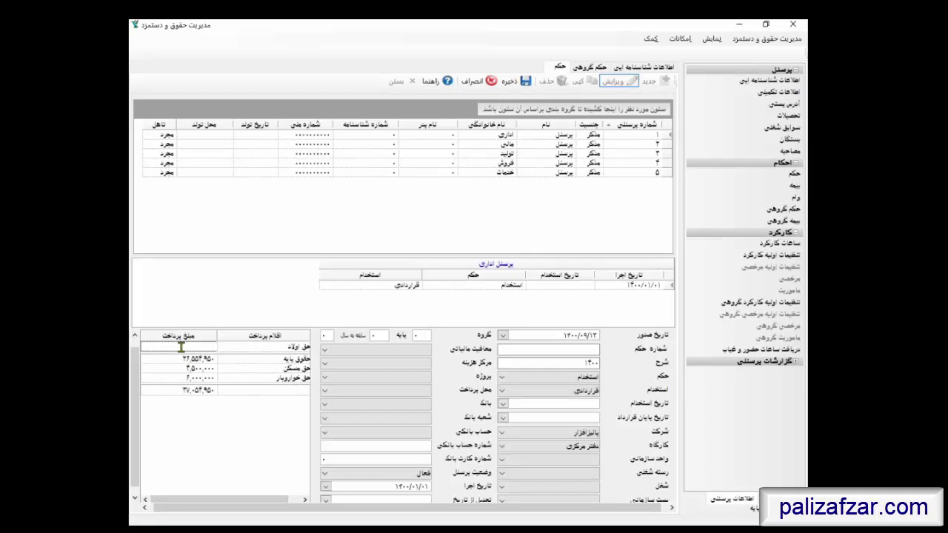
{"action": "type", "text": "2655495"}
{"action": "key", "text": "Return"}
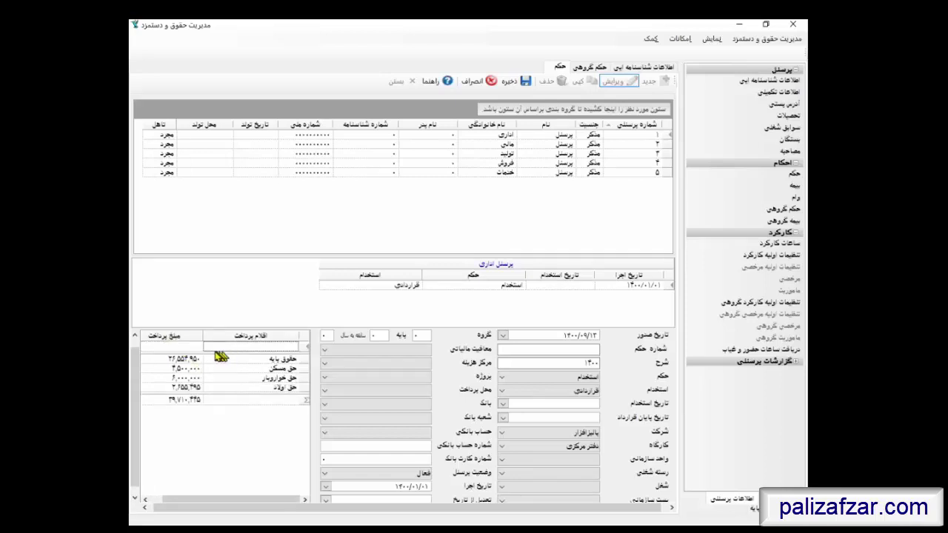
Add the salary supplement (مکمل حقوق) of 20,000,000 to the administrative employee's decree and save the decree
{"action": "left_click", "coordinate": [208, 346]}
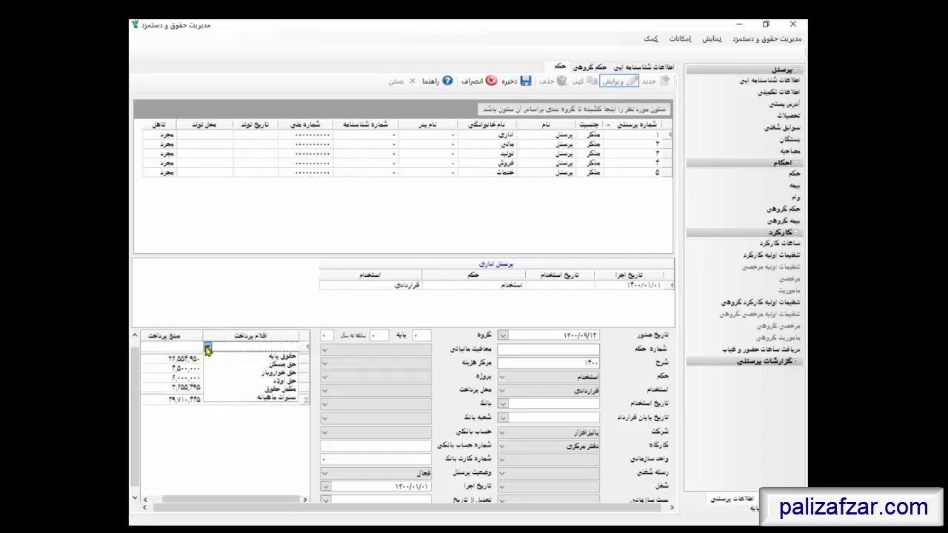
{"action": "left_click", "coordinate": [279, 388]}
{"action": "left_click", "coordinate": [188, 345]}
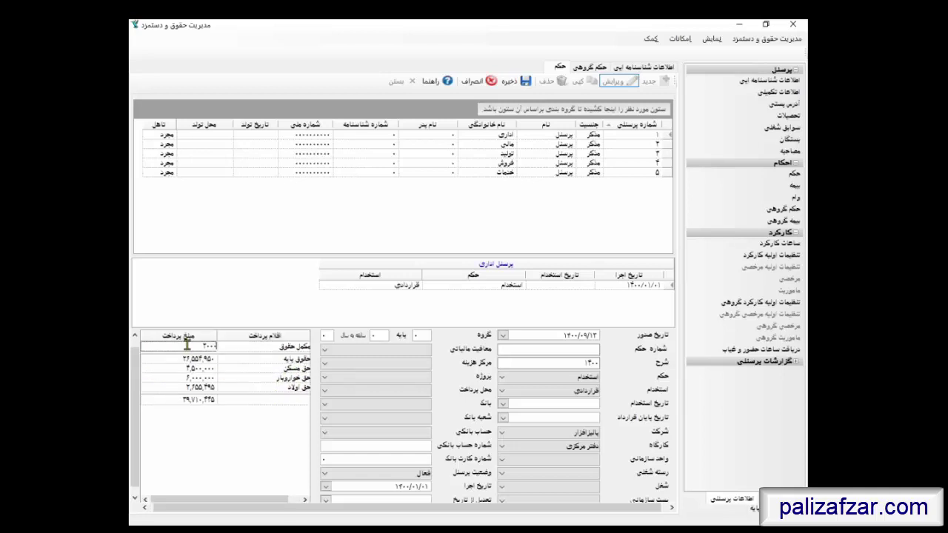
{"action": "type", "text": "30000000"}
{"action": "key", "text": "Return"}
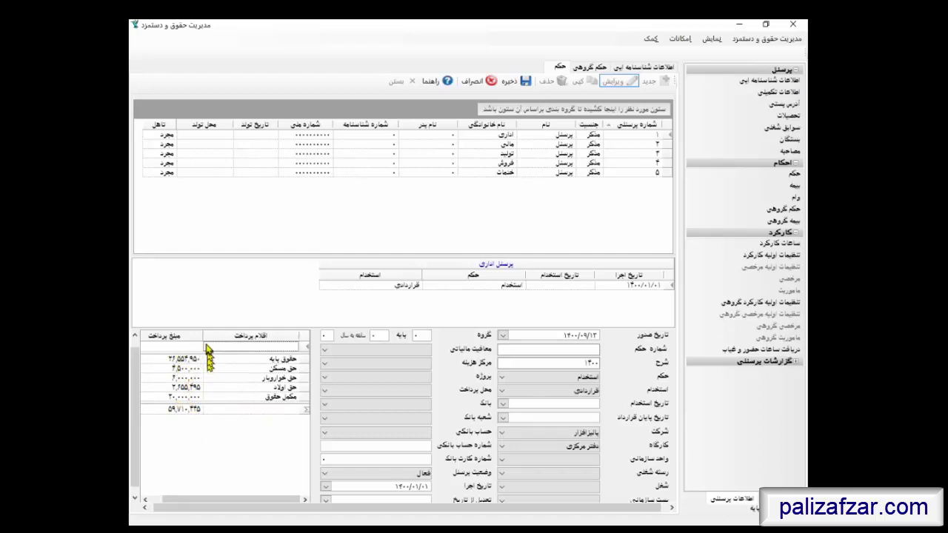
{"action": "left_click", "coordinate": [521, 86]}
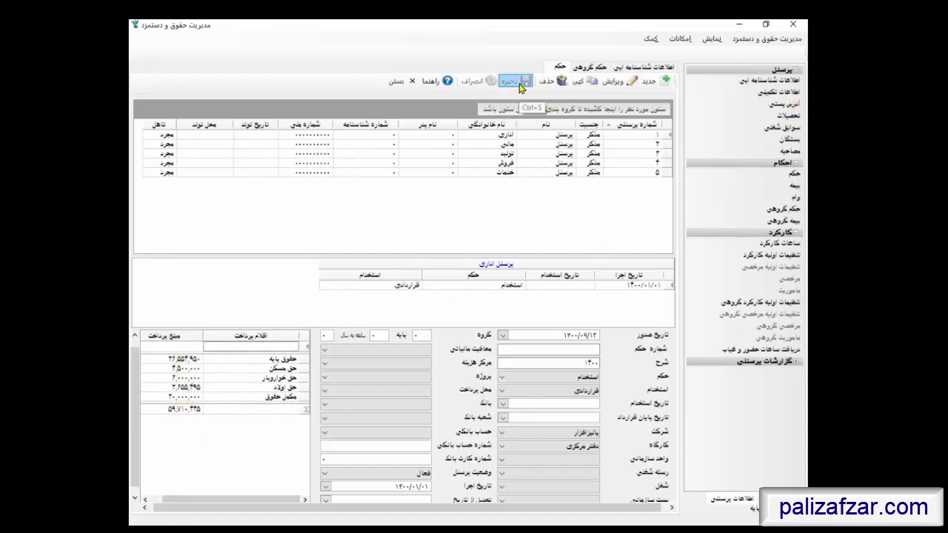
Add a salary supplement (مکمل حقوق) of 30,000,000 to the finance employee's decree and save it
{"action": "left_click", "coordinate": [659, 149]}
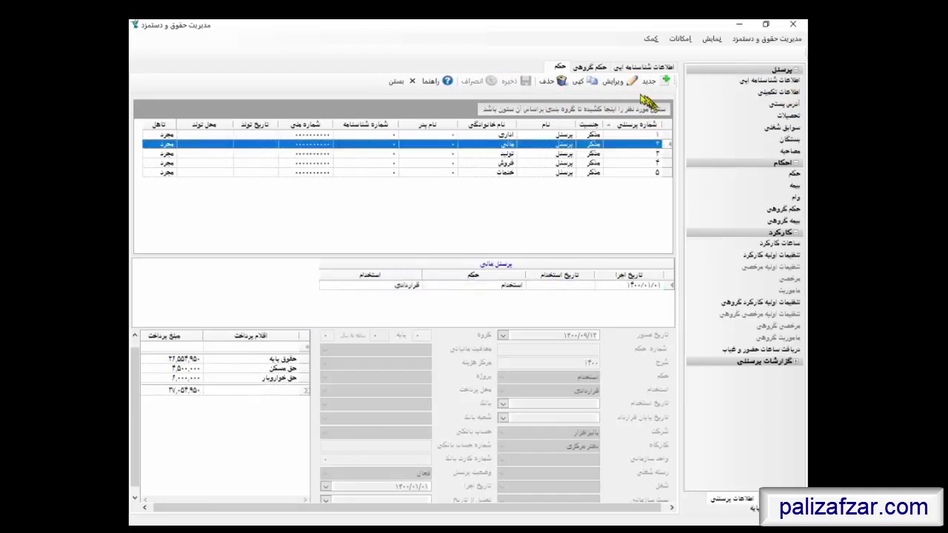
{"action": "left_click", "coordinate": [621, 81]}
{"action": "left_click", "coordinate": [222, 347]}
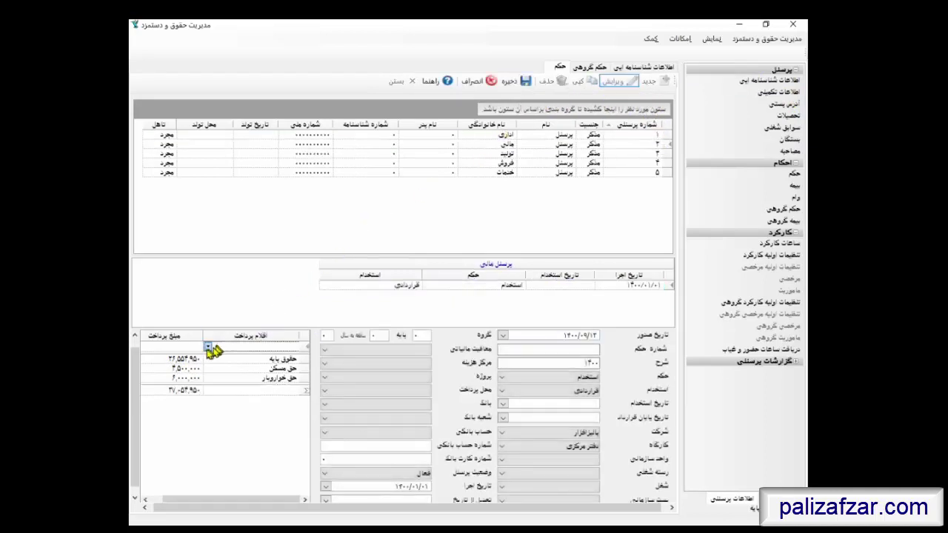
{"action": "left_click", "coordinate": [209, 347]}
{"action": "left_click", "coordinate": [282, 400]}
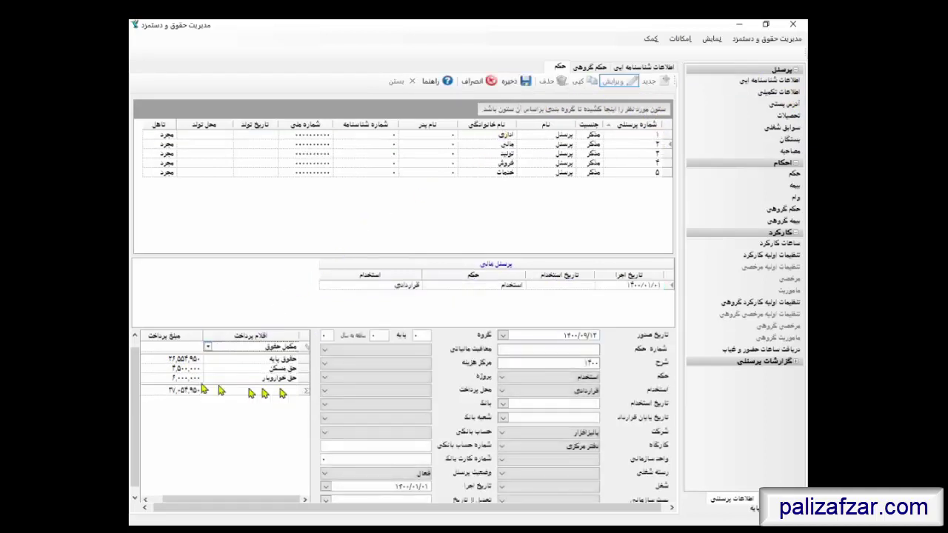
{"action": "left_click", "coordinate": [175, 347]}
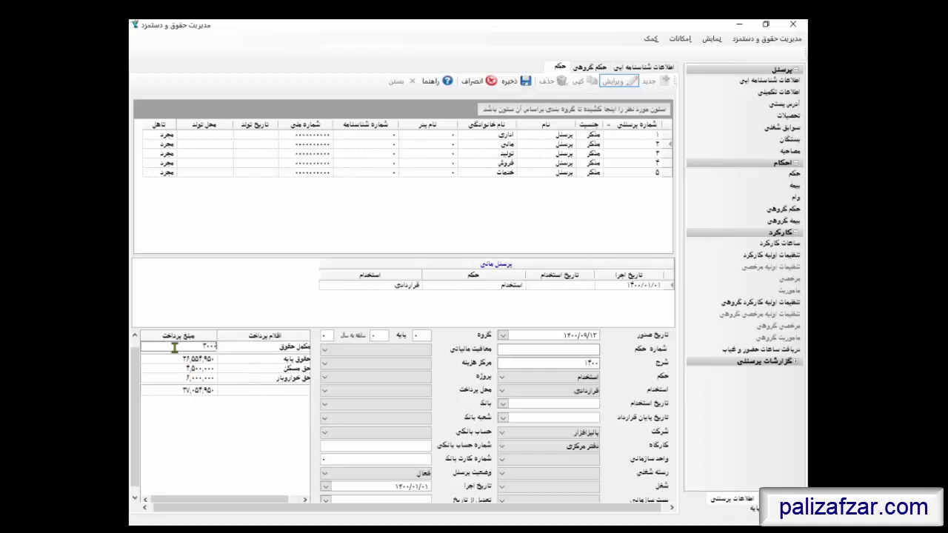
{"action": "key", "text": "Return"}
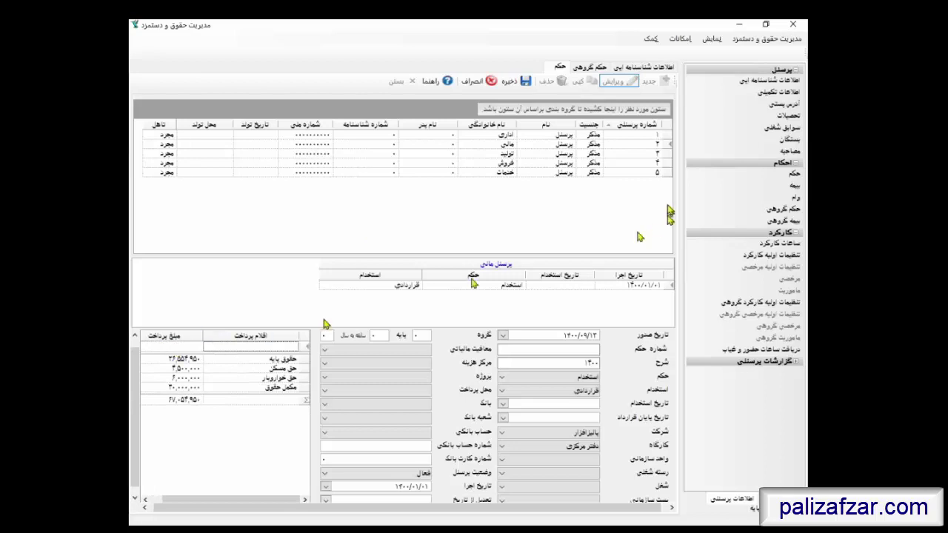
{"action": "left_click", "coordinate": [517, 82]}
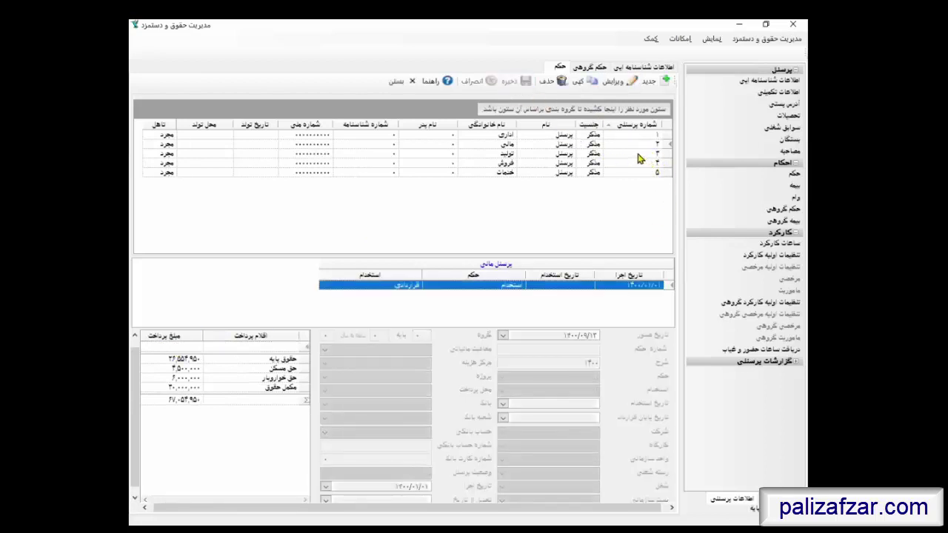
Select the production employee's decree, then open the base information's salary items (اقلام حقوقی) list at the continuous (مستمر) group
{"action": "left_click", "coordinate": [638, 154]}
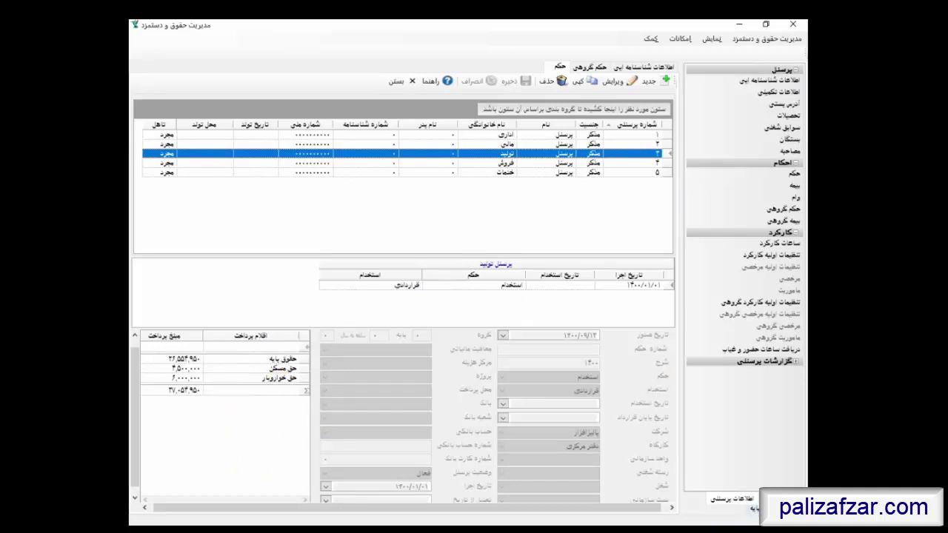
{"action": "left_click", "coordinate": [754, 508]}
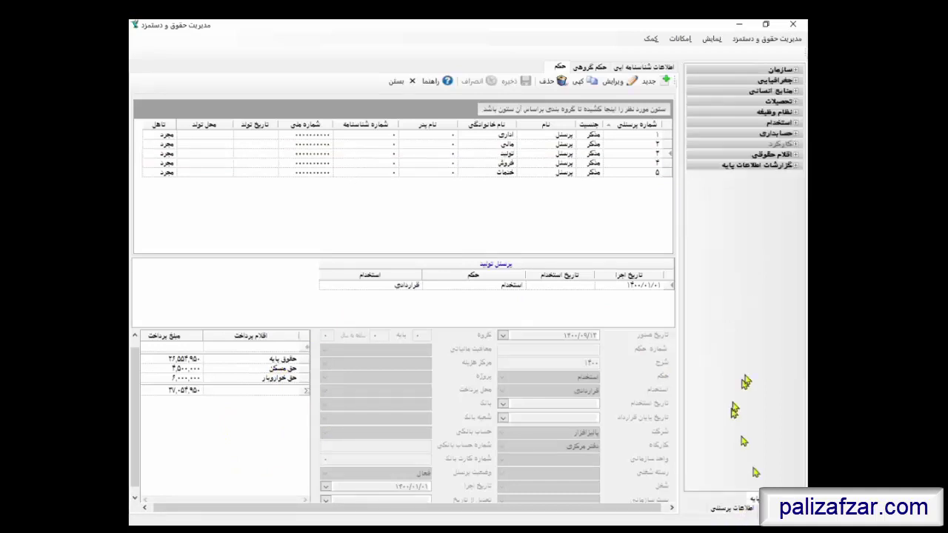
{"action": "left_click", "coordinate": [767, 155]}
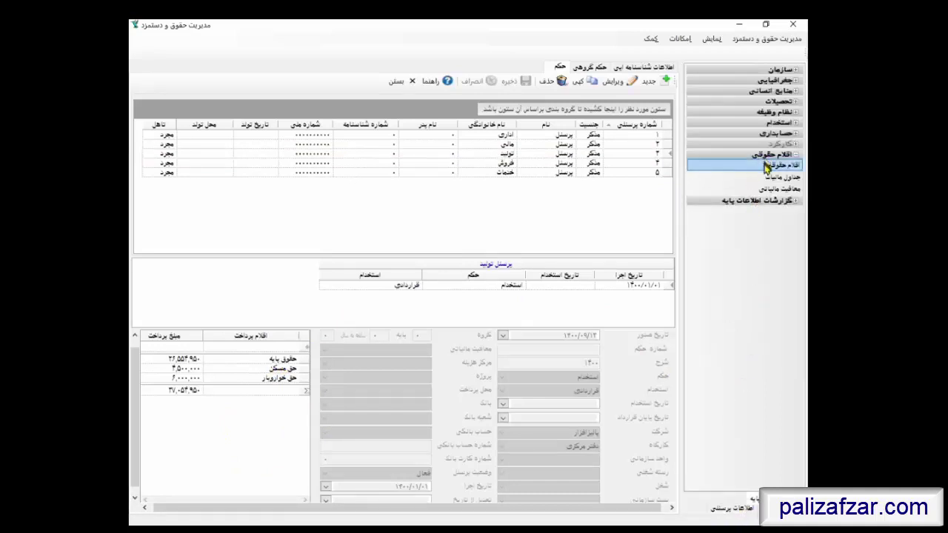
{"action": "left_click", "coordinate": [767, 167]}
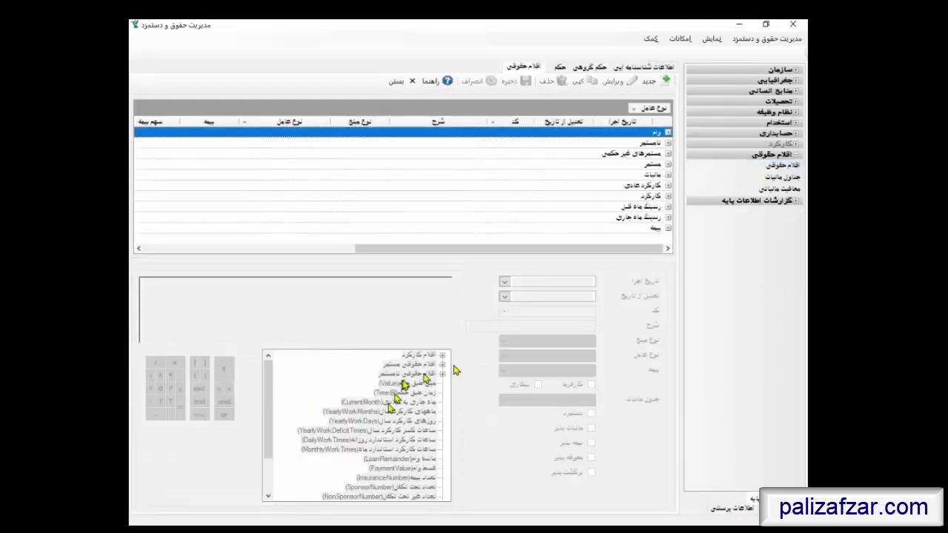
{"action": "left_click", "coordinate": [655, 153]}
{"action": "left_click", "coordinate": [656, 164]}
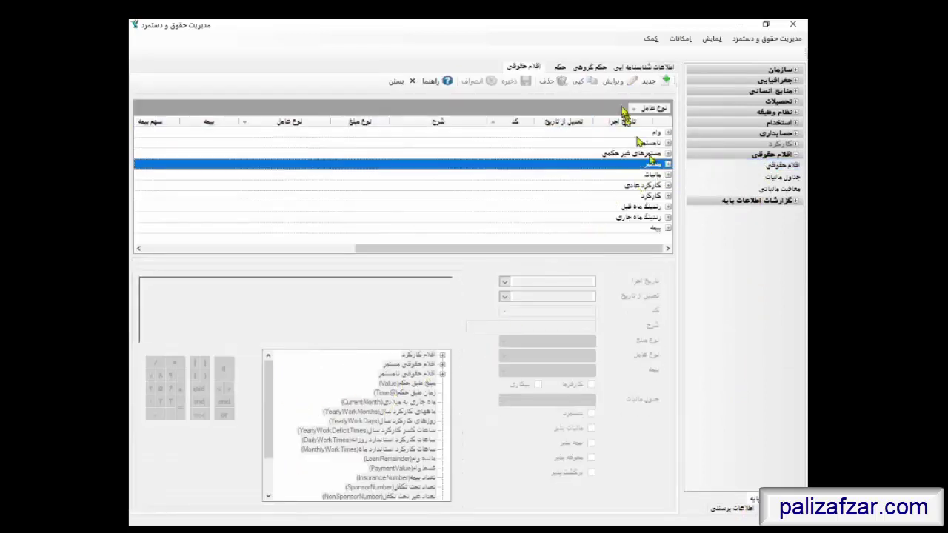
Start a new salary item and set its effective date (تاریخ اجرا) to 1400/01/01
{"action": "left_click", "coordinate": [656, 80]}
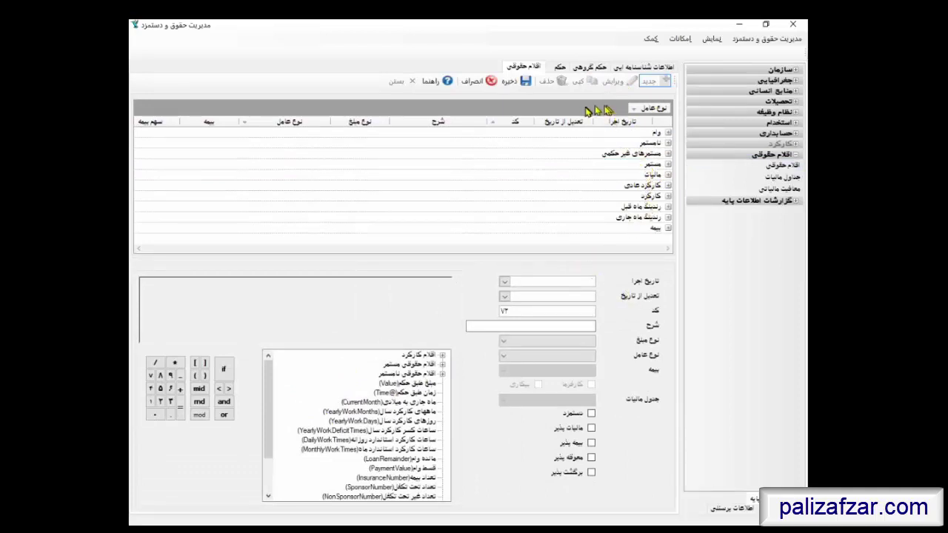
{"action": "left_click", "coordinate": [526, 281]}
{"action": "left_click", "coordinate": [504, 281]}
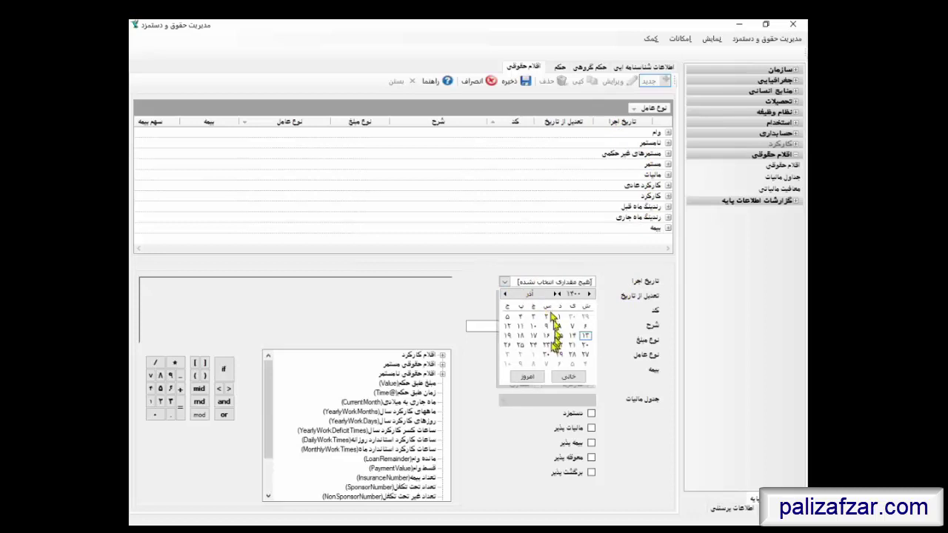
{"action": "left_click", "coordinate": [504, 295]}
{"action": "left_click", "coordinate": [504, 295]}
{"action": "left_click", "coordinate": [504, 295]}
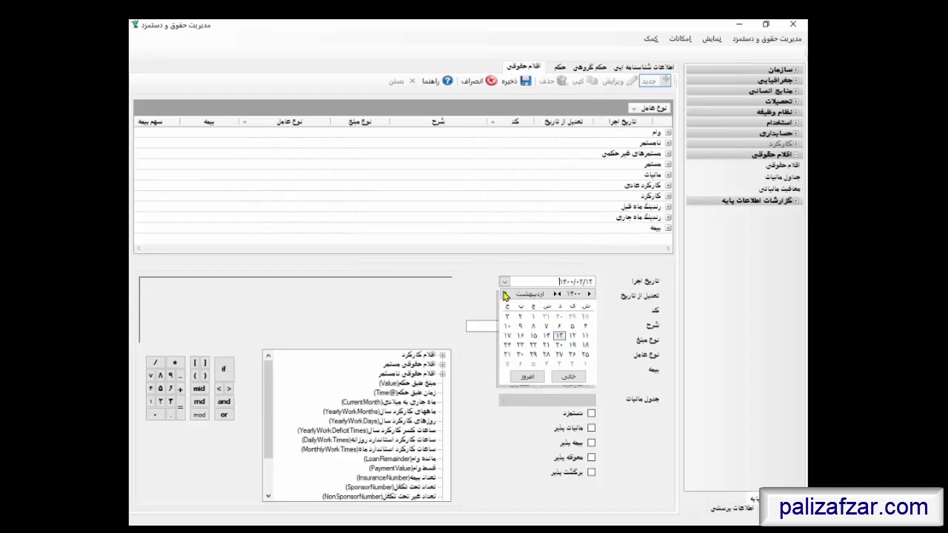
{"action": "left_click", "coordinate": [504, 295]}
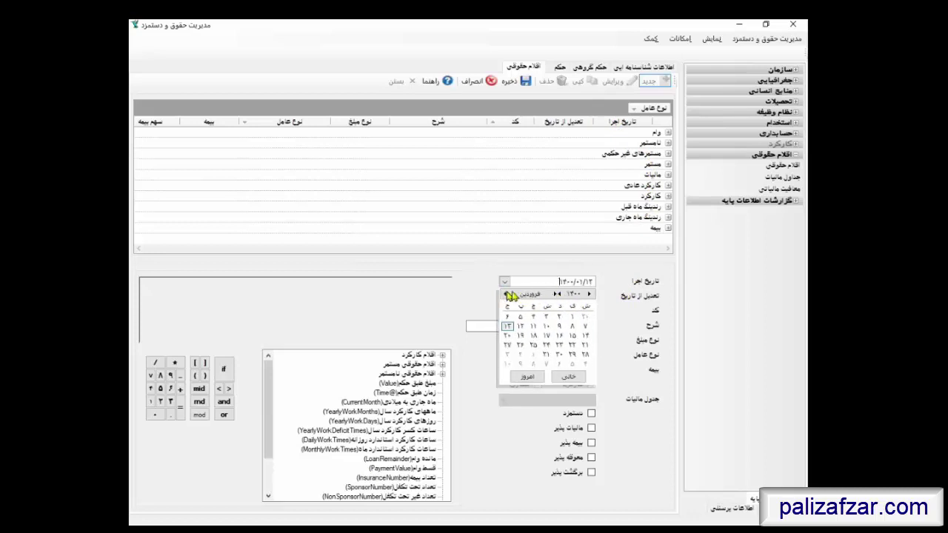
{"action": "left_click", "coordinate": [575, 318]}
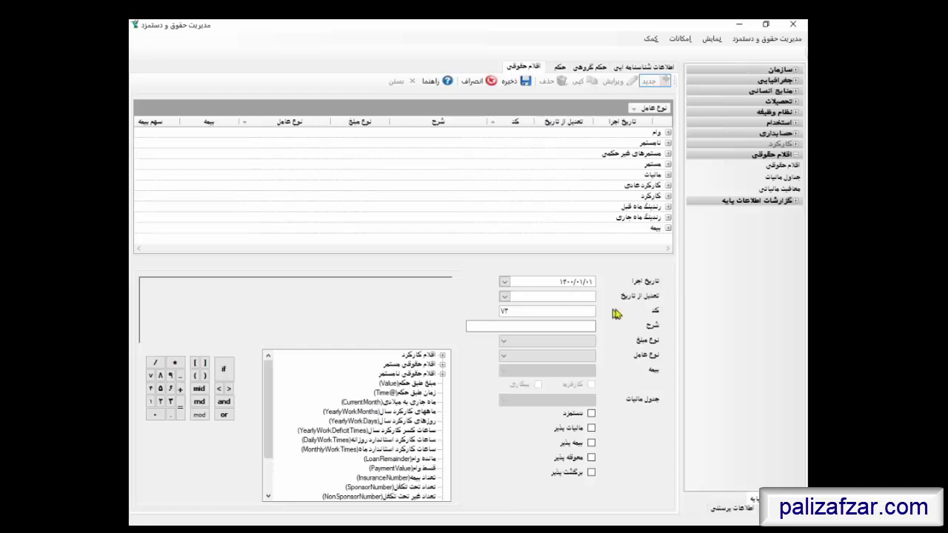
Give the new salary item code 7 and the description حق جذب
{"action": "left_click", "coordinate": [526, 311]}
{"action": "type", "text": "7"}
{"action": "left_click", "coordinate": [577, 328]}
{"action": "type", "text": "ع"}
{"action": "type", "text": "ق"}
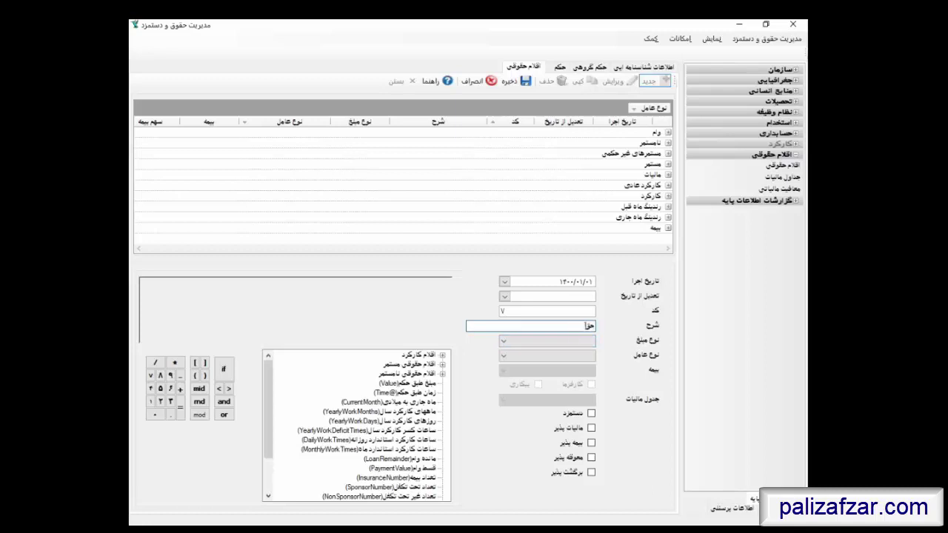
{"action": "type", "text": " جا"}
Set the حق جذب item's amount type to payment (پرداخت) and its factor type to continuous (مستمر)
{"action": "left_click", "coordinate": [583, 341]}
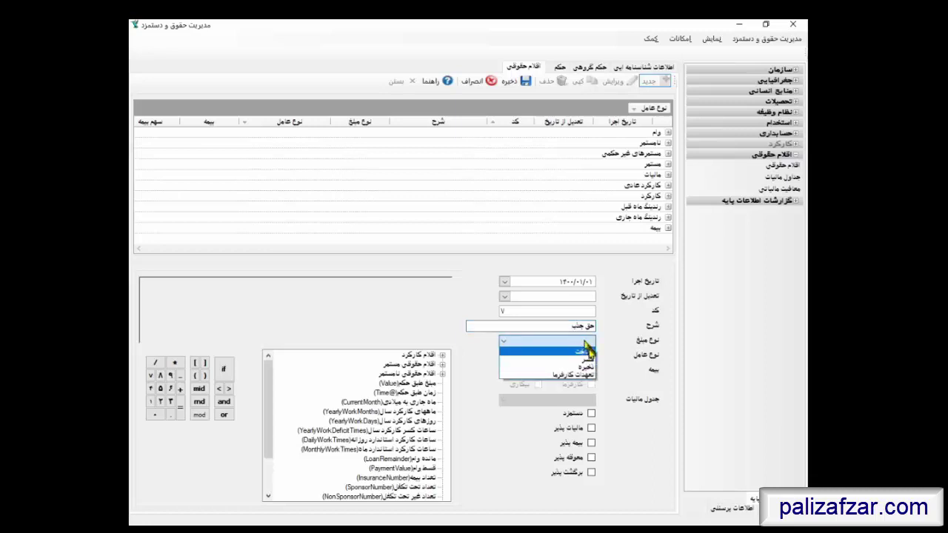
{"action": "left_click", "coordinate": [585, 358]}
{"action": "left_click", "coordinate": [590, 356]}
{"action": "left_click", "coordinate": [585, 367]}
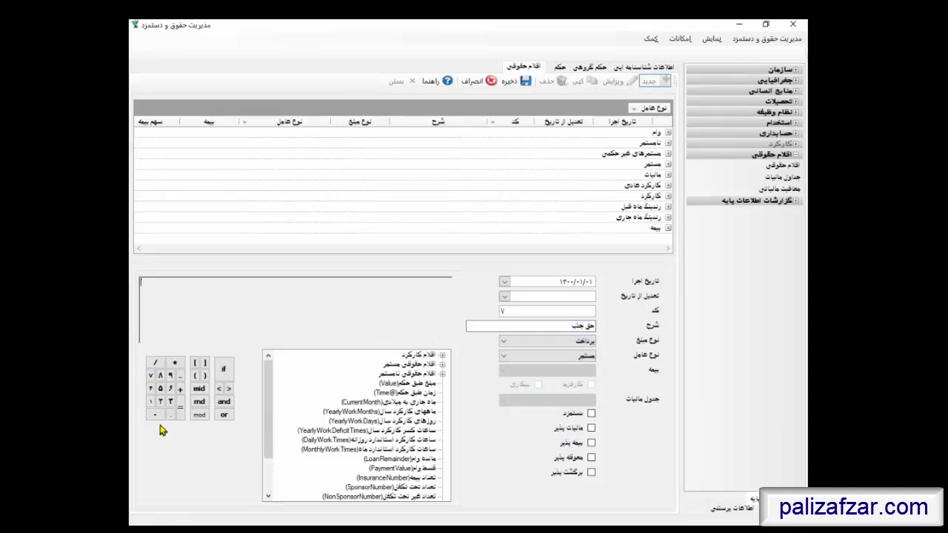
Begin the حق جذب item's formula with the decree amount divided by 30: (Value / 30)
{"action": "left_click", "coordinate": [397, 412]}
{"action": "double_click", "coordinate": [400, 383]}
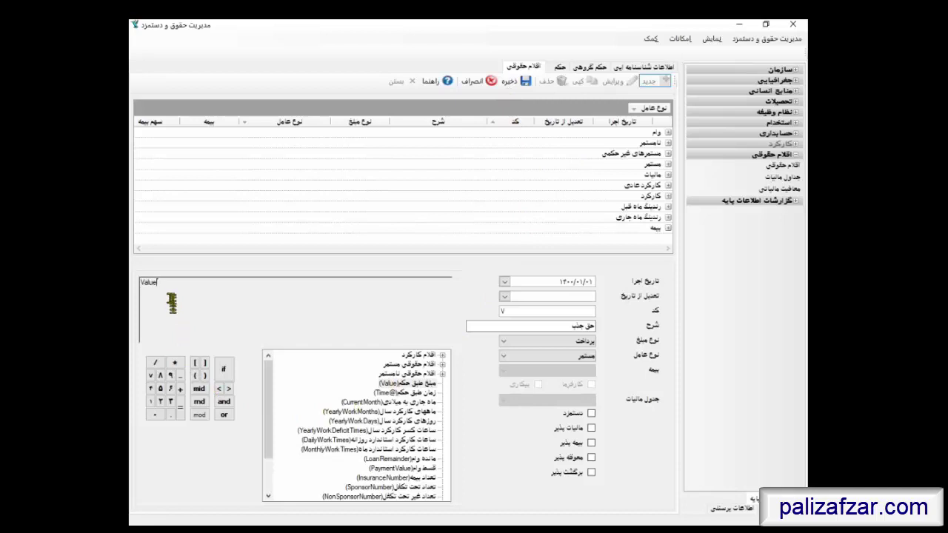
{"action": "left_click_drag", "start_coordinate": [158, 283], "coordinate": [136, 283]}
{"action": "left_click", "coordinate": [143, 285]}
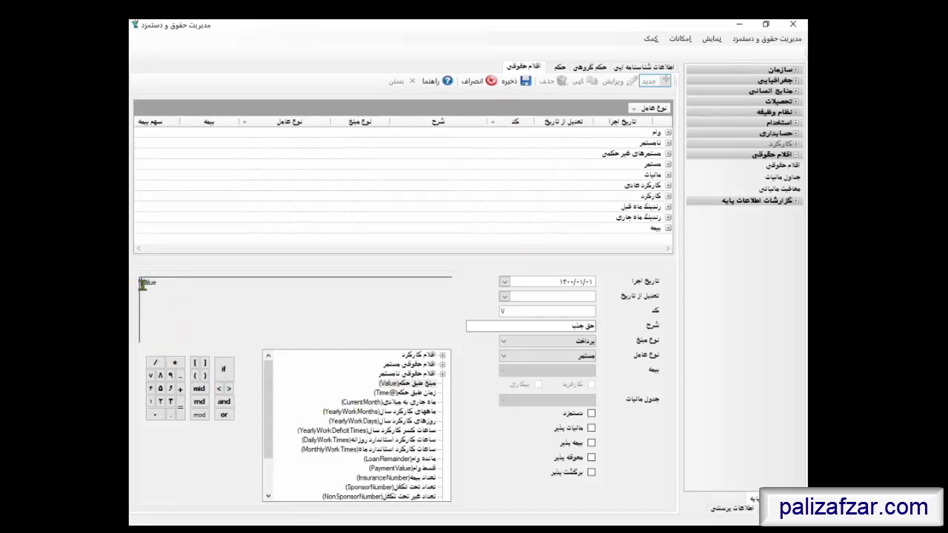
{"action": "left_click", "coordinate": [199, 376]}
{"action": "left_click", "coordinate": [156, 362]}
{"action": "left_click", "coordinate": [171, 400]}
{"action": "left_click", "coordinate": [158, 416]}
{"action": "left_click", "coordinate": [205, 376]}
Complete the formula by multiplying by the normal work item (کارکرد عادی), * [21], and save the salary item
{"action": "left_click", "coordinate": [175, 362]}
{"action": "left_click", "coordinate": [199, 362]}
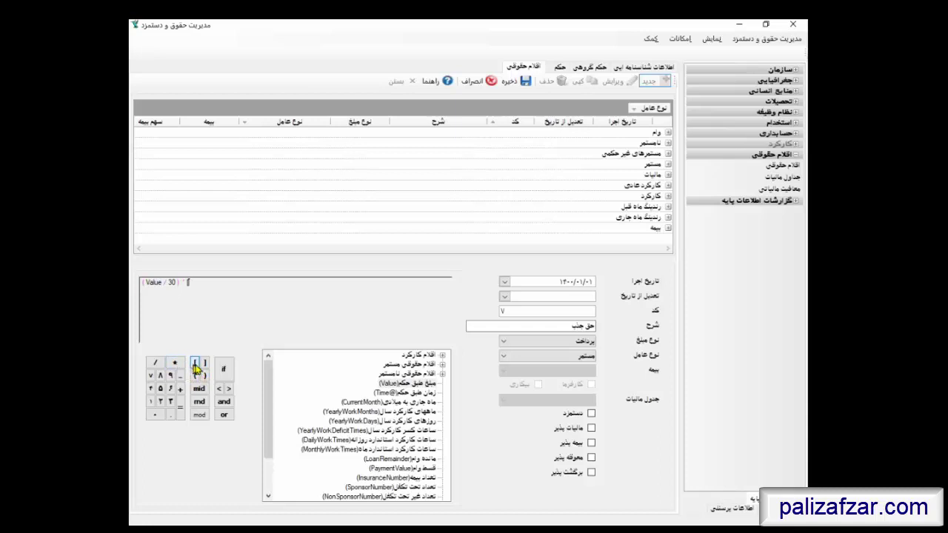
{"action": "left_click", "coordinate": [442, 355]}
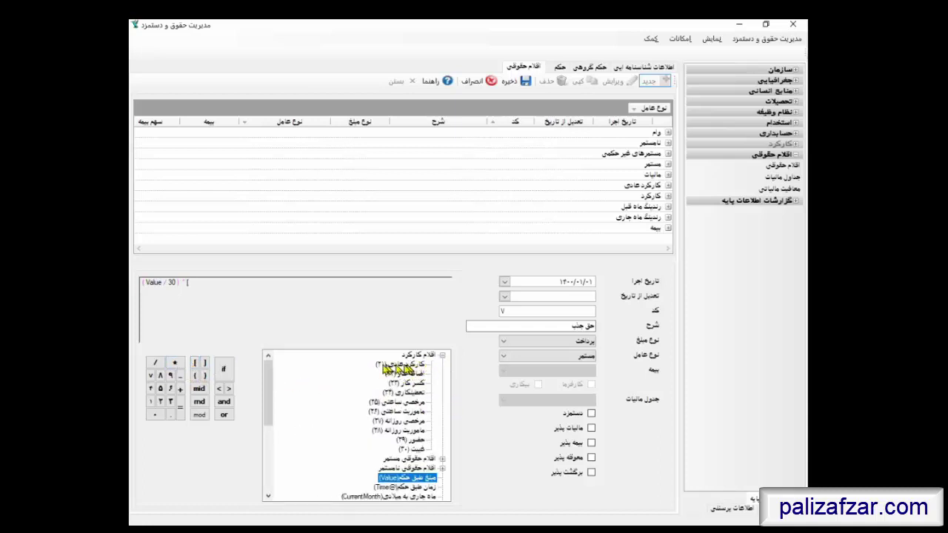
{"action": "left_click", "coordinate": [160, 401]}
{"action": "left_click", "coordinate": [150, 401]}
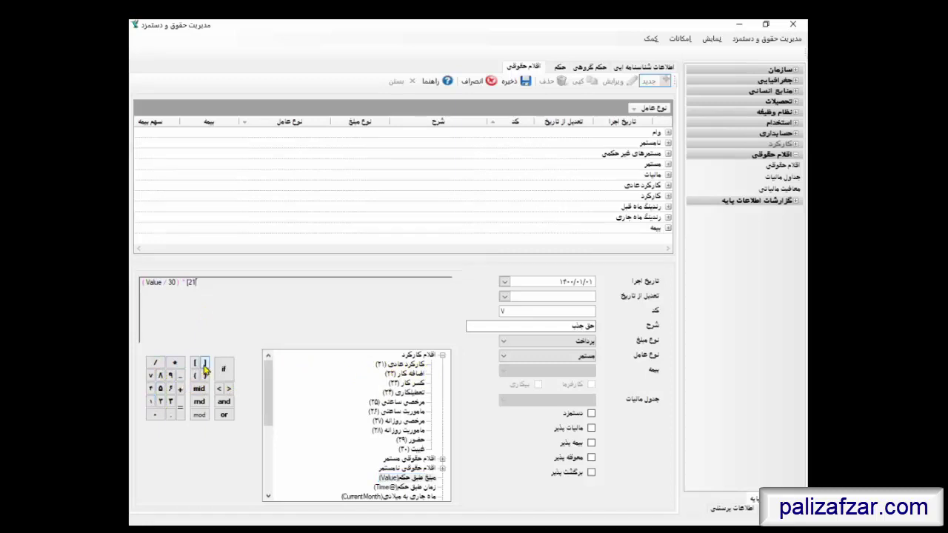
{"action": "left_click", "coordinate": [205, 364]}
{"action": "left_click", "coordinate": [510, 81]}
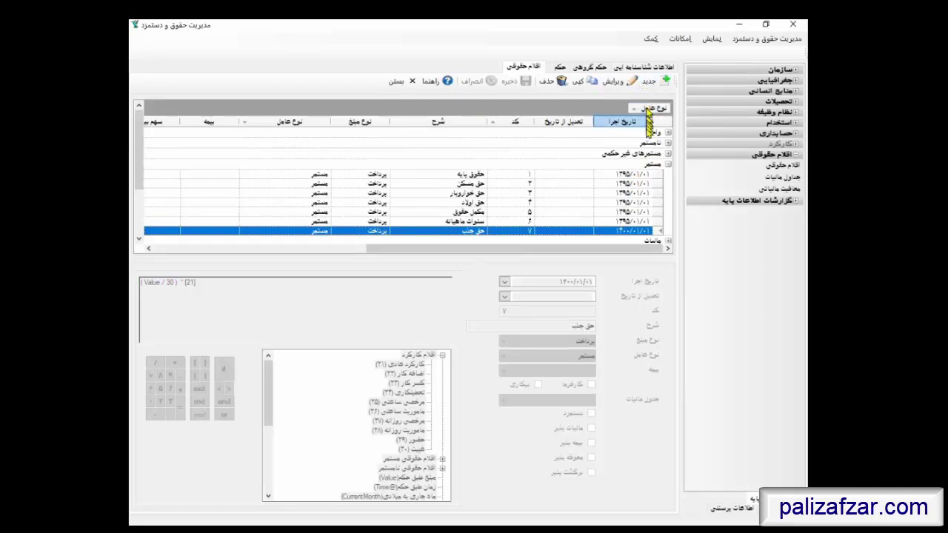
Review the formulas of حق اولاد, حقوق پایه, حق مسکن, حق خواروبار and کسر کار, then close the salary items list
{"action": "left_click", "coordinate": [606, 205]}
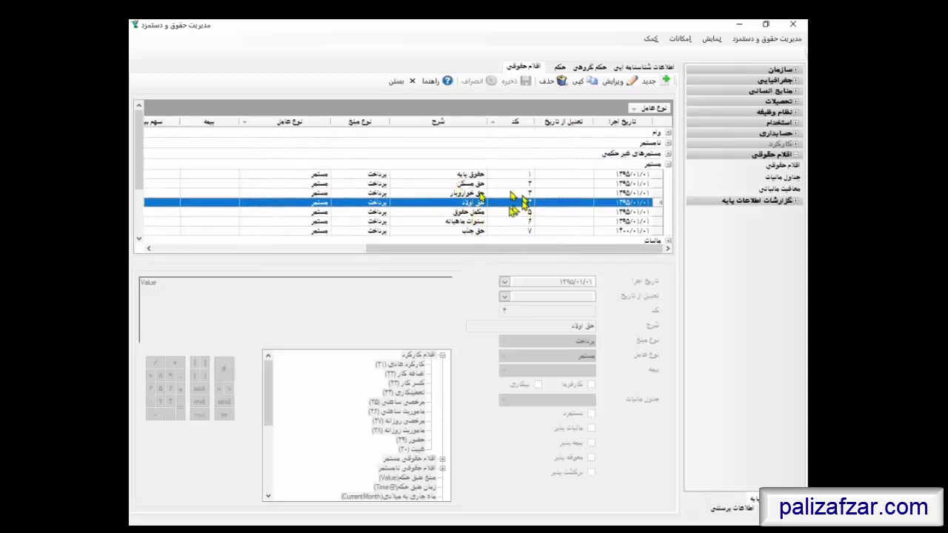
{"action": "left_click", "coordinate": [476, 176]}
{"action": "left_click", "coordinate": [477, 184]}
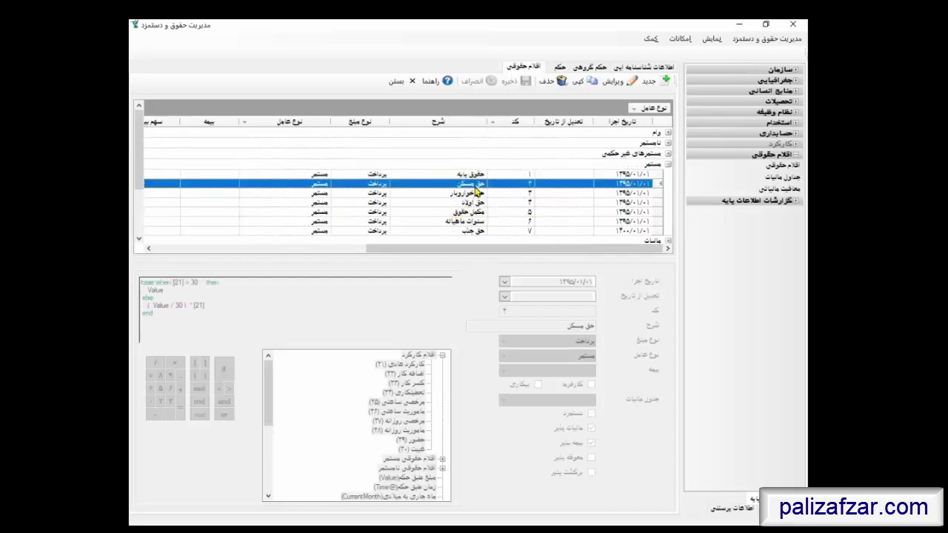
{"action": "left_click", "coordinate": [476, 193]}
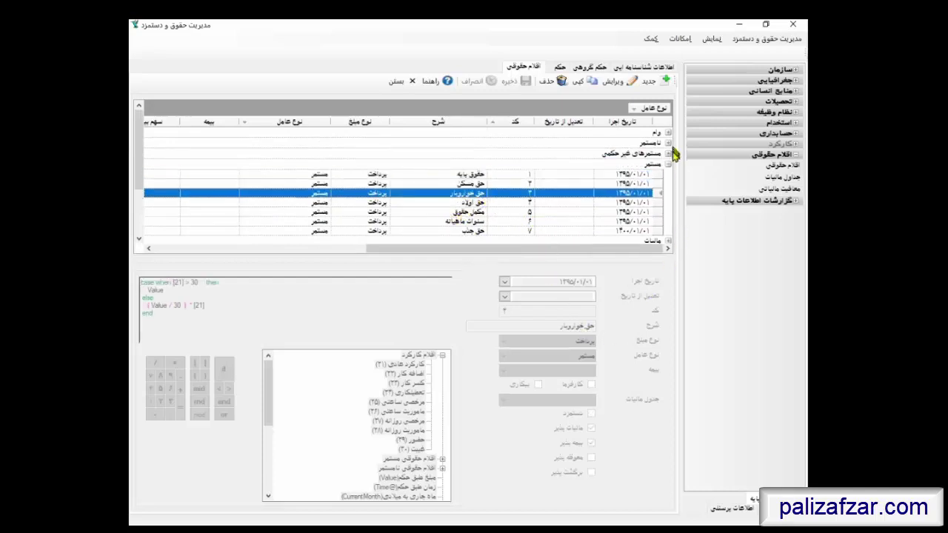
{"action": "scroll", "coordinate": [665, 182], "scroll_direction": "down", "scroll_amount": 2}
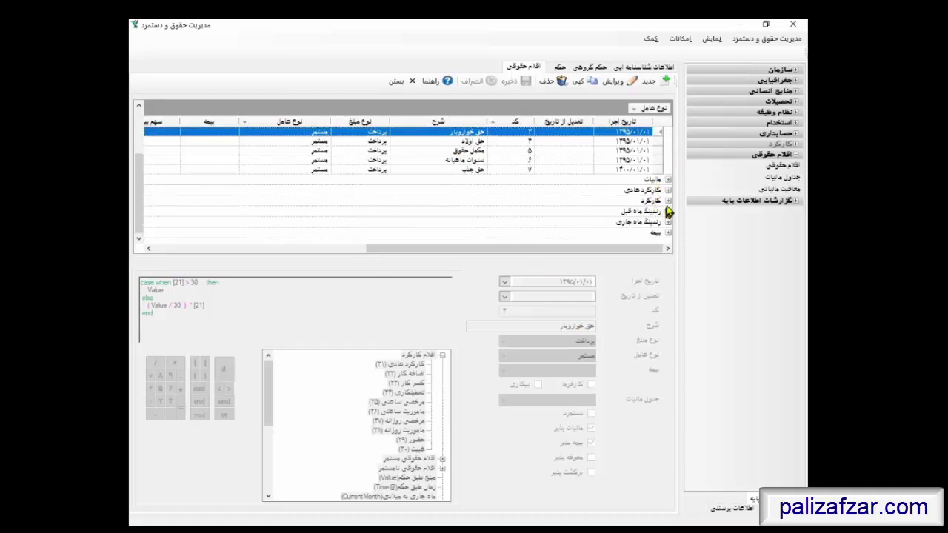
{"action": "left_click", "coordinate": [667, 201]}
{"action": "left_click", "coordinate": [471, 222]}
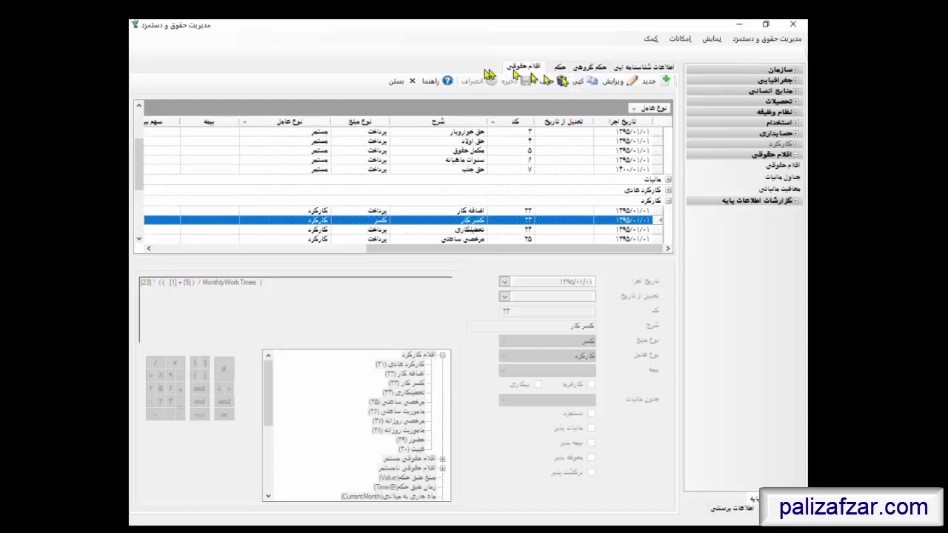
{"action": "left_click", "coordinate": [399, 81]}
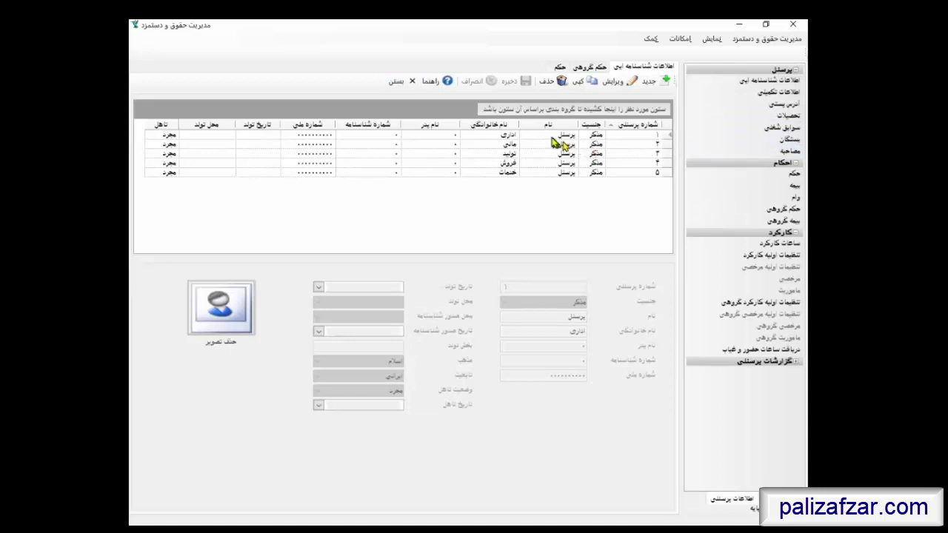
{"action": "left_click", "coordinate": [591, 145]}
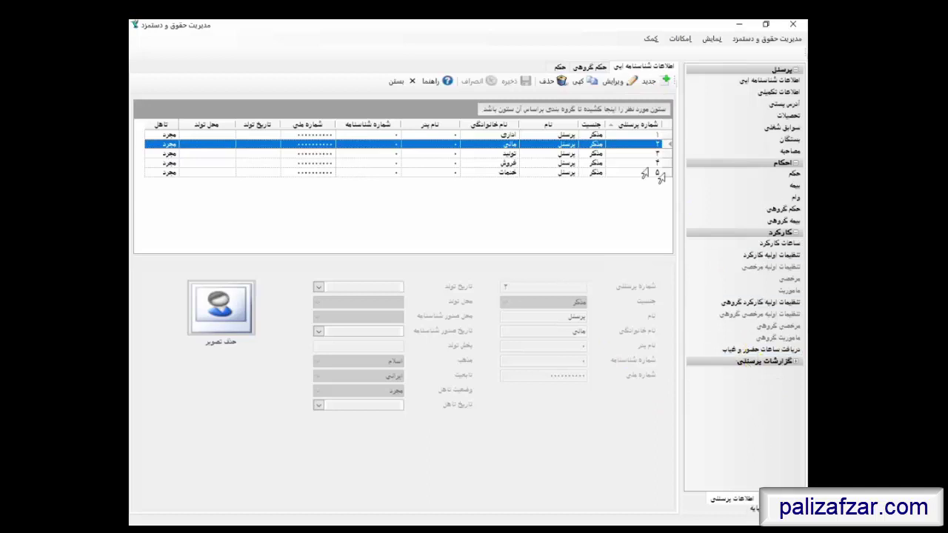
{"action": "left_click", "coordinate": [585, 134]}
{"action": "left_click", "coordinate": [612, 82]}
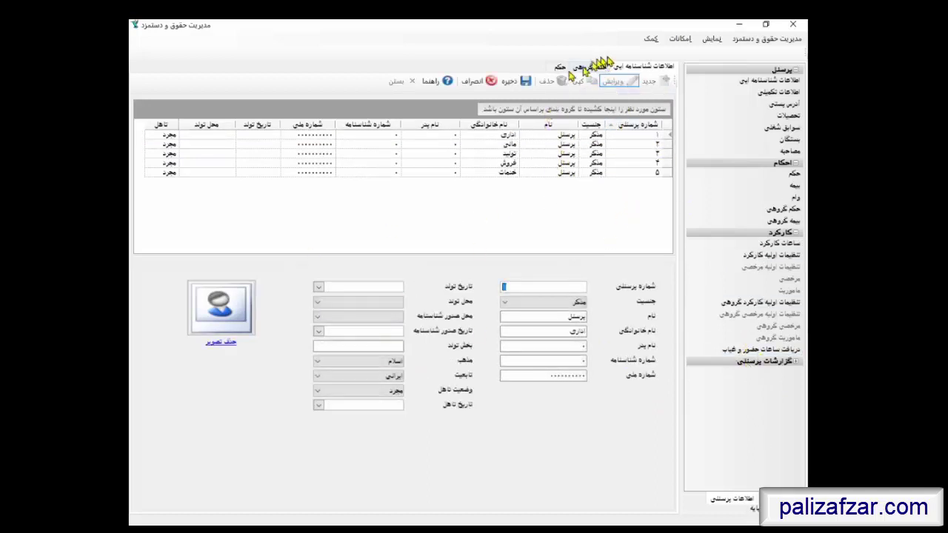
{"action": "left_click", "coordinate": [478, 81]}
{"action": "left_click", "coordinate": [596, 68]}
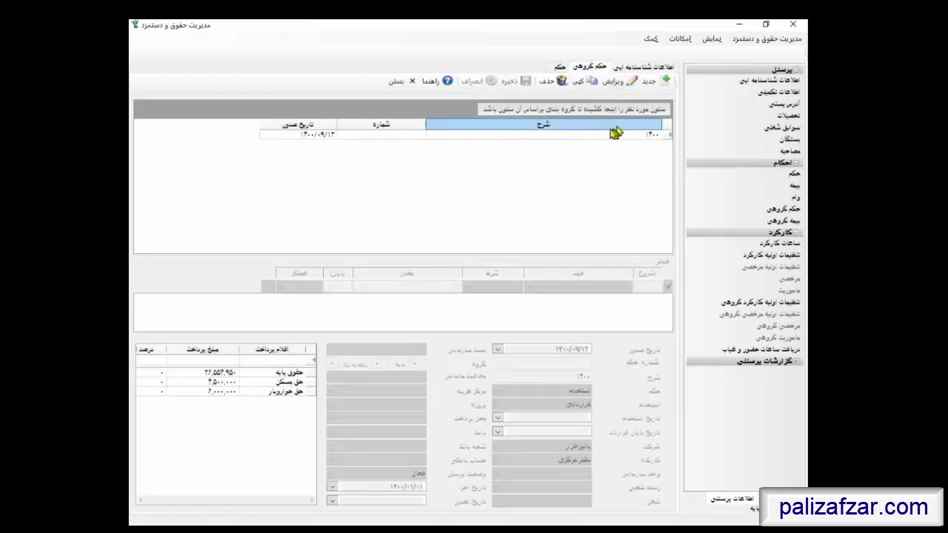
Check the pay items available for the administrative employee's decree, then cancel the edit
{"action": "left_click", "coordinate": [560, 68]}
{"action": "left_click", "coordinate": [595, 134]}
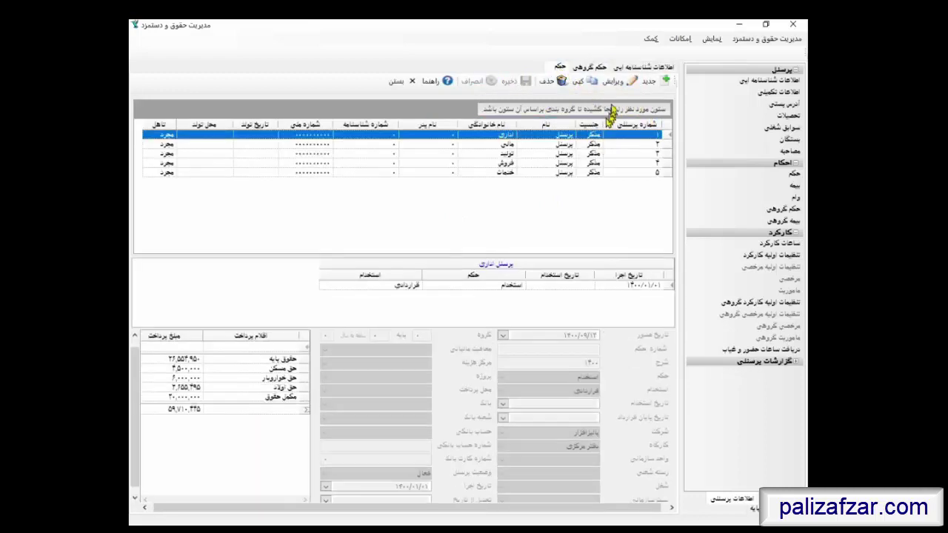
{"action": "left_click", "coordinate": [611, 82]}
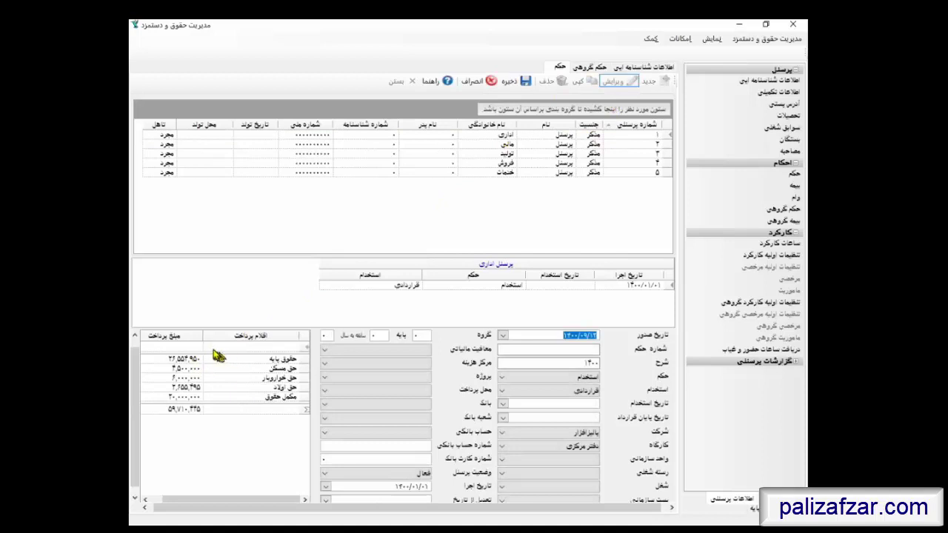
{"action": "left_click", "coordinate": [209, 348]}
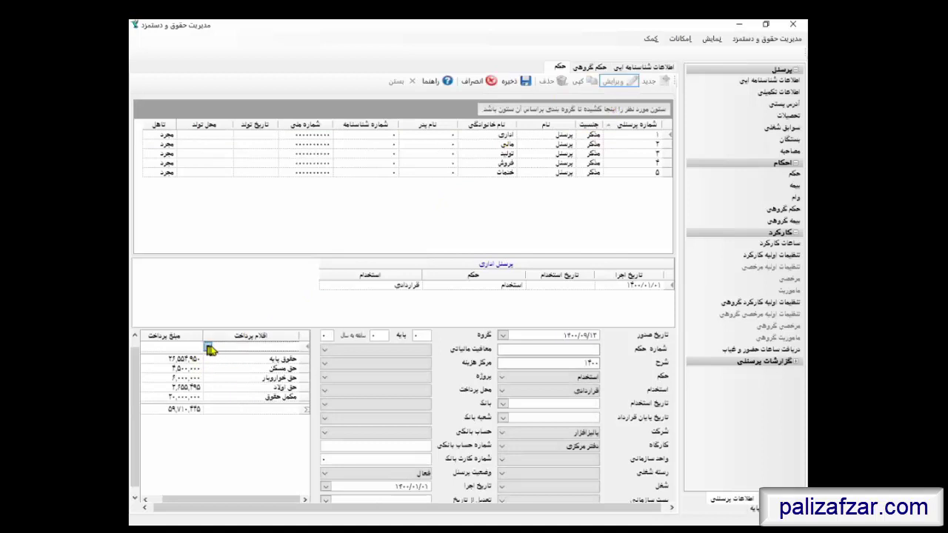
{"action": "left_click", "coordinate": [209, 348]}
{"action": "left_click", "coordinate": [479, 81]}
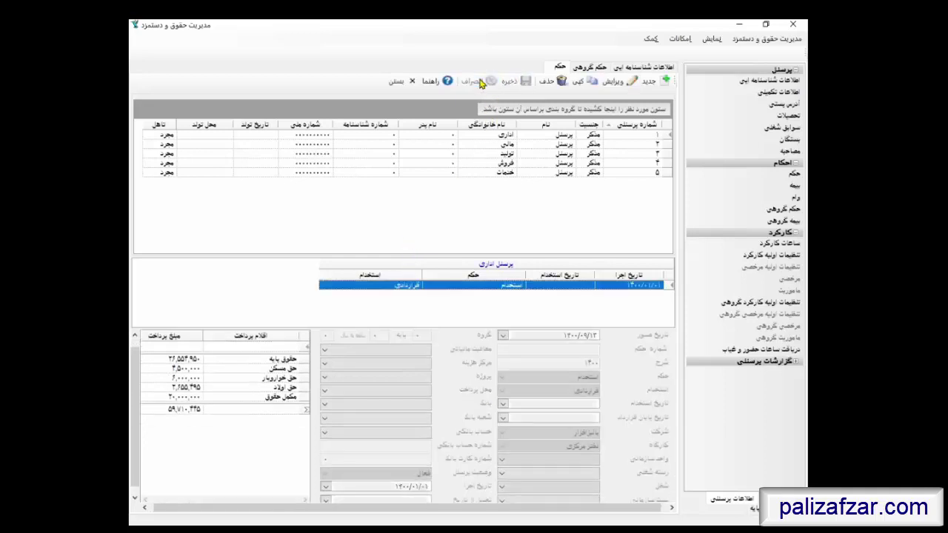
Close and reopen the decree (حکم) form, then check the selectable pay items for the administrative employee without changing the decree
{"action": "left_click", "coordinate": [403, 81]}
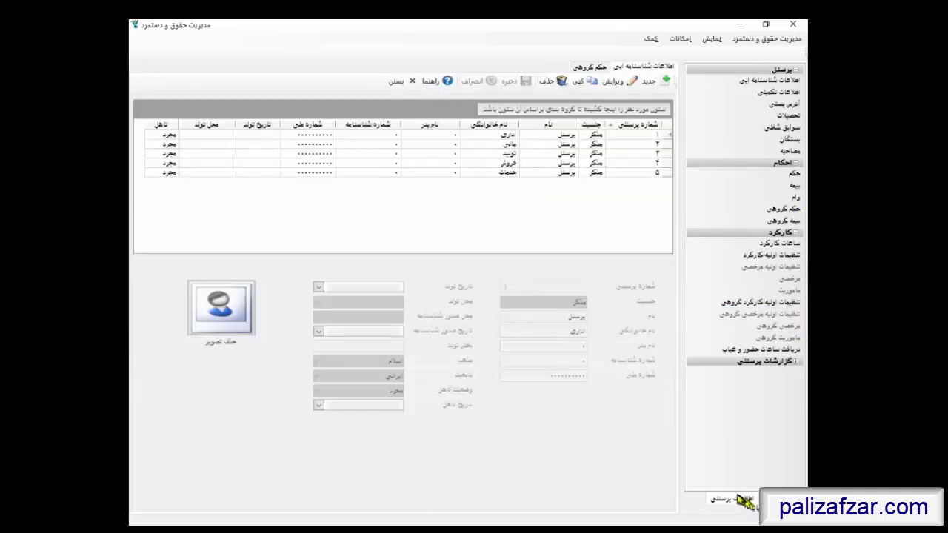
{"action": "left_click", "coordinate": [788, 175]}
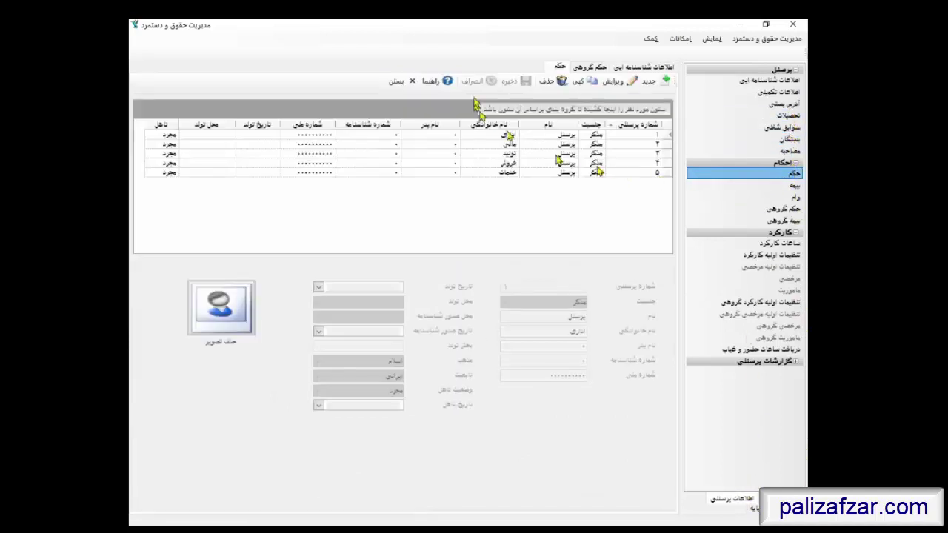
{"action": "left_click", "coordinate": [614, 81]}
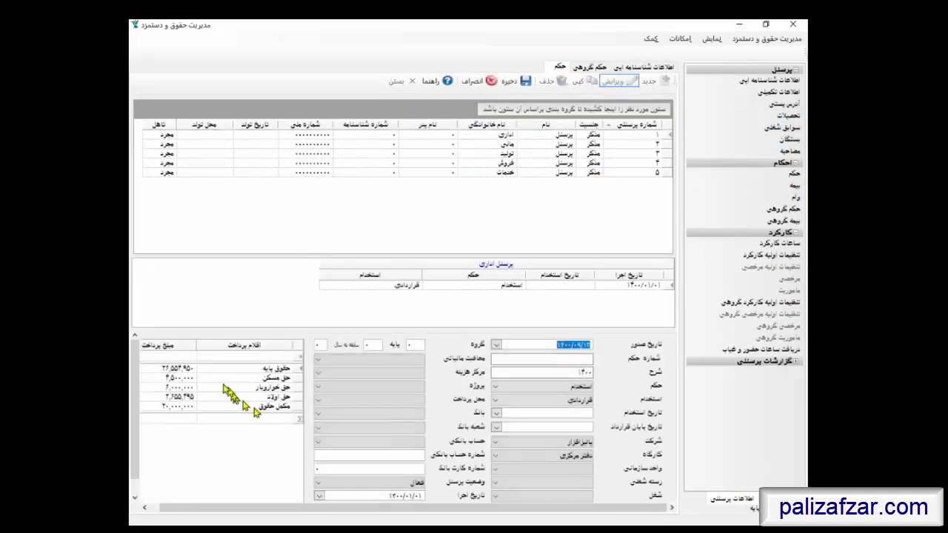
{"action": "left_click", "coordinate": [219, 348]}
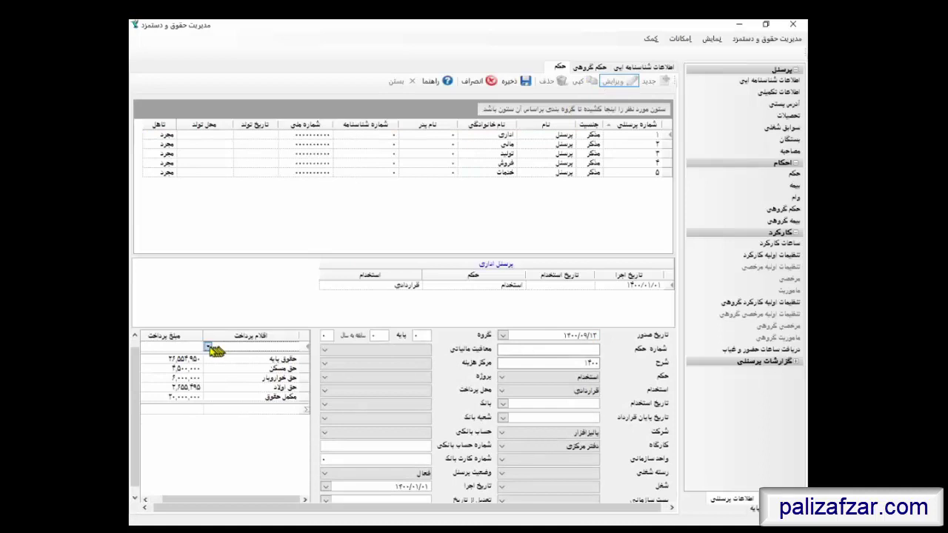
{"action": "left_click", "coordinate": [208, 347]}
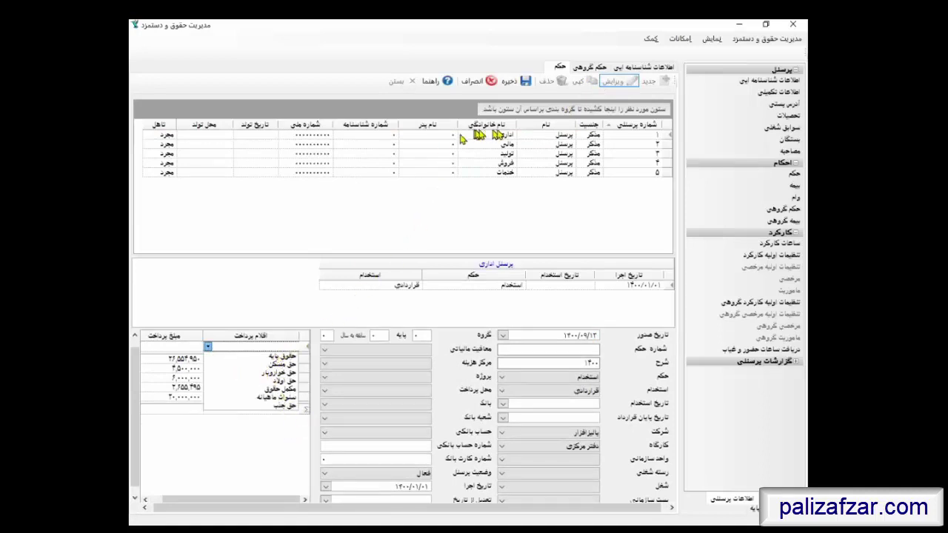
{"action": "left_click", "coordinate": [471, 83]}
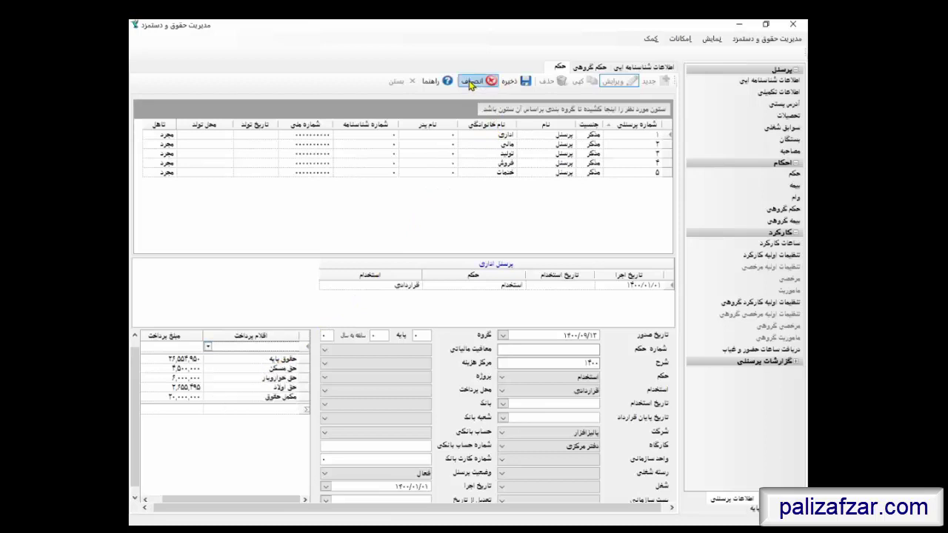
Edit the production employee's decree and add the مکمل حقوق pay item with an amount of 20,000,000
{"action": "left_click", "coordinate": [510, 154]}
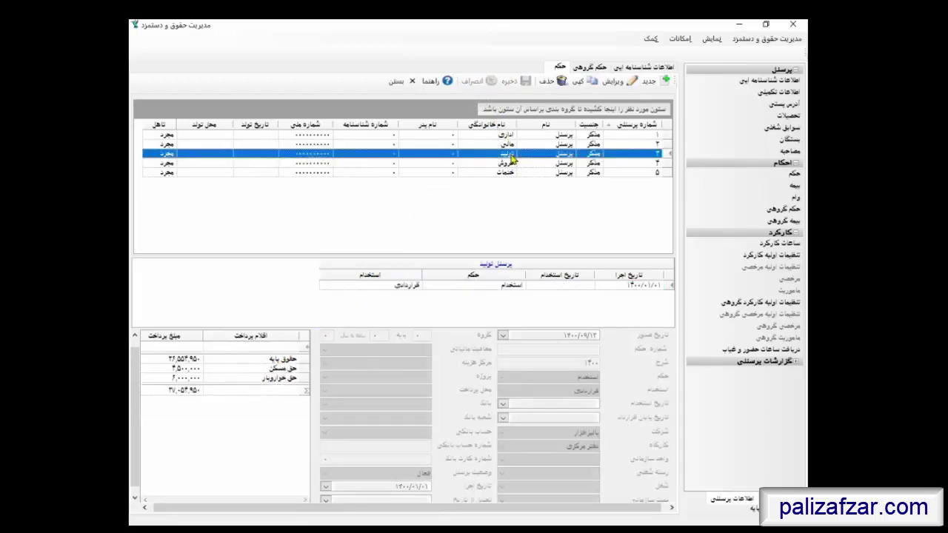
{"action": "left_click", "coordinate": [618, 81]}
{"action": "left_click", "coordinate": [232, 348]}
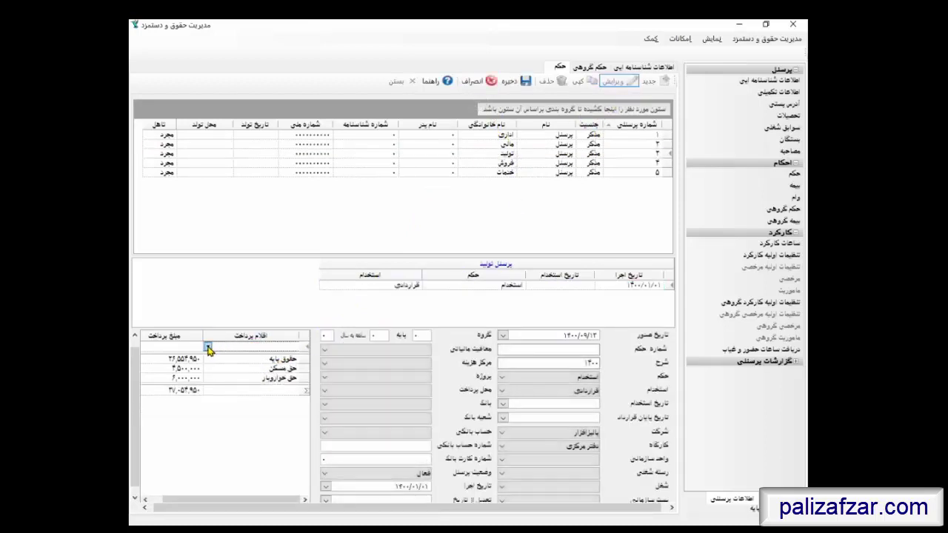
{"action": "left_click", "coordinate": [208, 346]}
{"action": "left_click", "coordinate": [273, 393]}
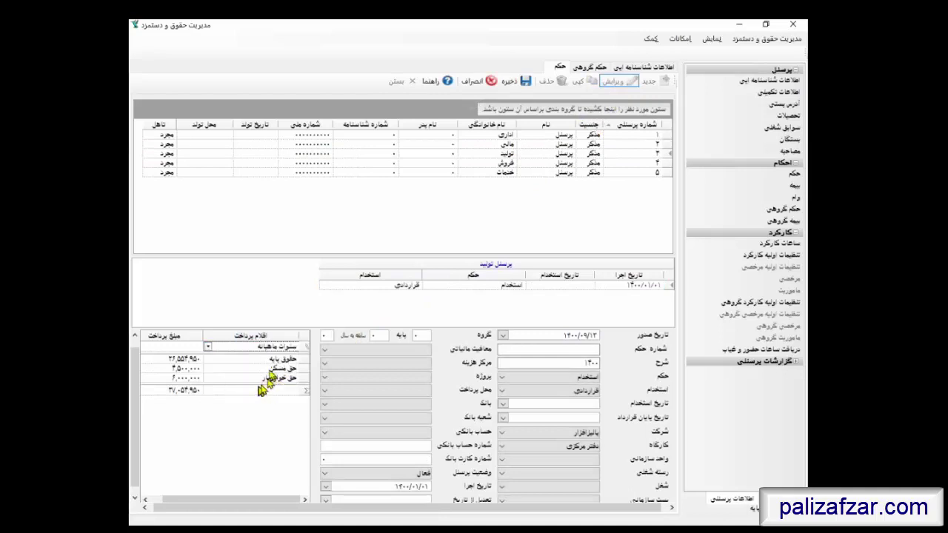
{"action": "left_click", "coordinate": [208, 346]}
{"action": "left_click", "coordinate": [265, 391]}
{"action": "left_click", "coordinate": [186, 347]}
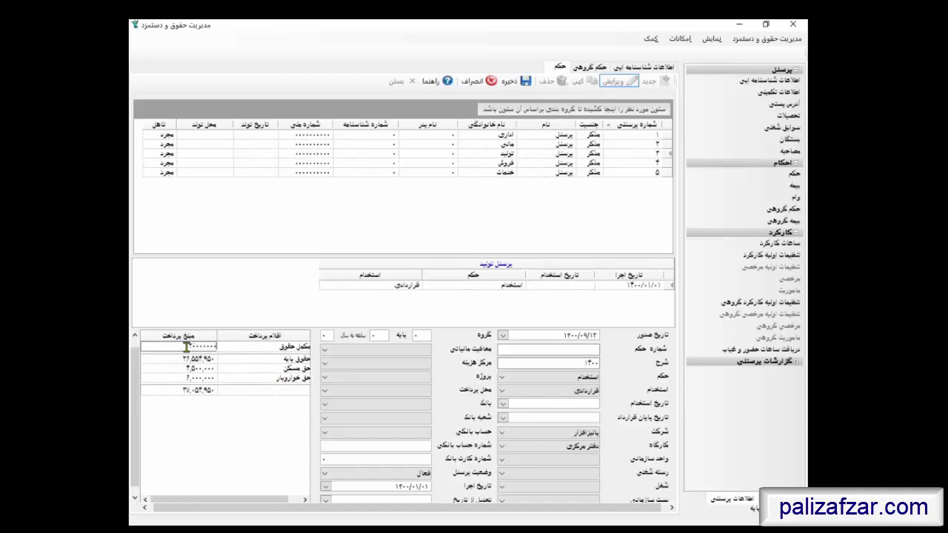
{"action": "key", "text": "Return"}
Add the حق جذب pay item with an amount of 10,000,000 to the production employee's decree and save it
{"action": "left_click", "coordinate": [208, 345]}
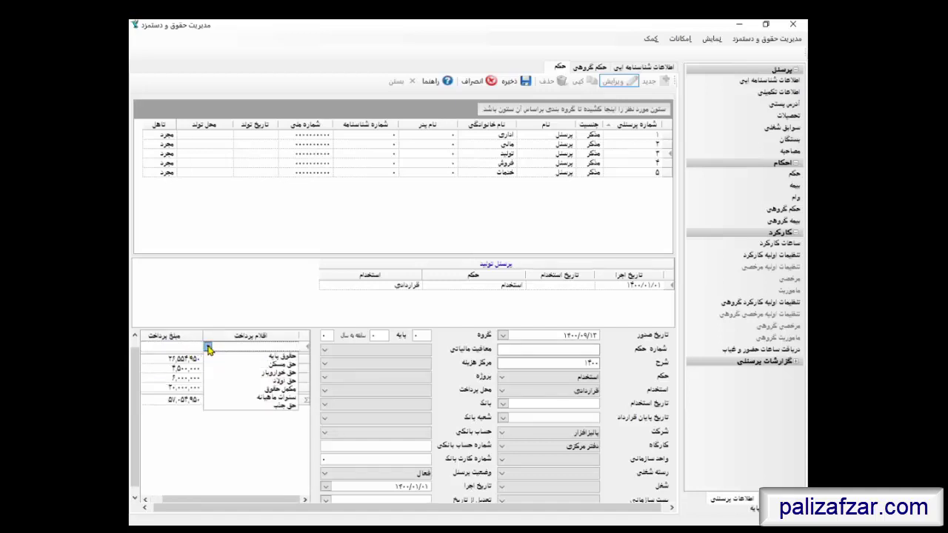
{"action": "left_click", "coordinate": [273, 404]}
{"action": "left_click", "coordinate": [179, 346]}
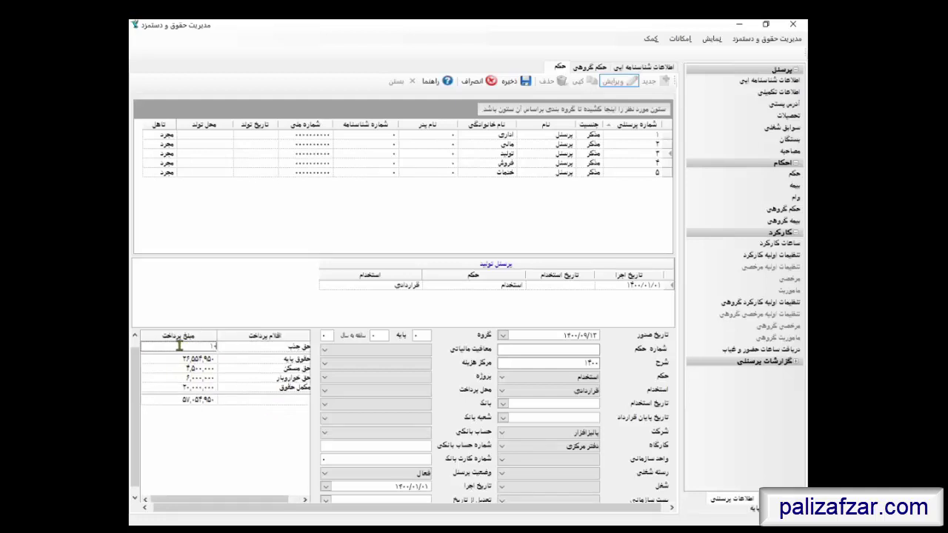
{"action": "type", "text": "10000000"}
{"action": "key", "text": "Return"}
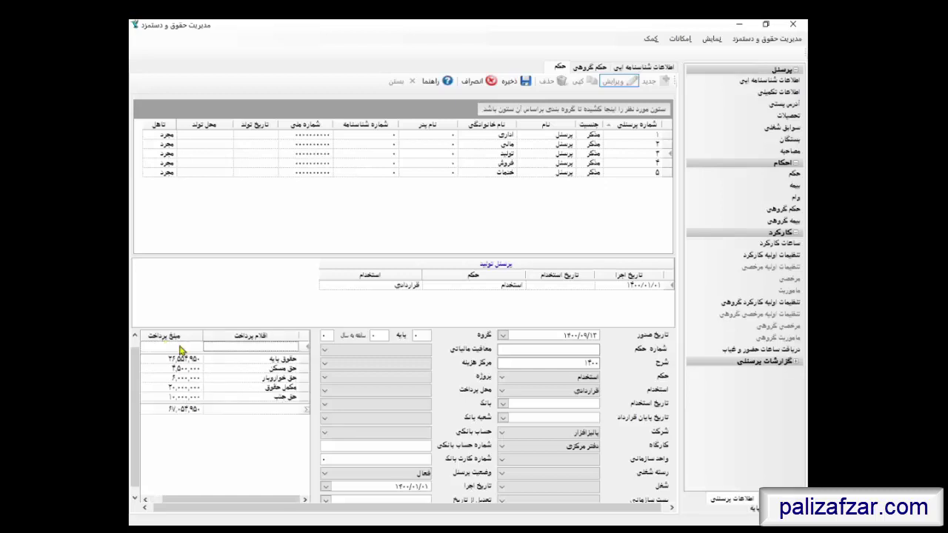
{"action": "left_click", "coordinate": [519, 80]}
Edit the sales employee's decree, add the حق جذب pay item with an amount of 20,000,000, and save it
{"action": "left_click", "coordinate": [570, 163]}
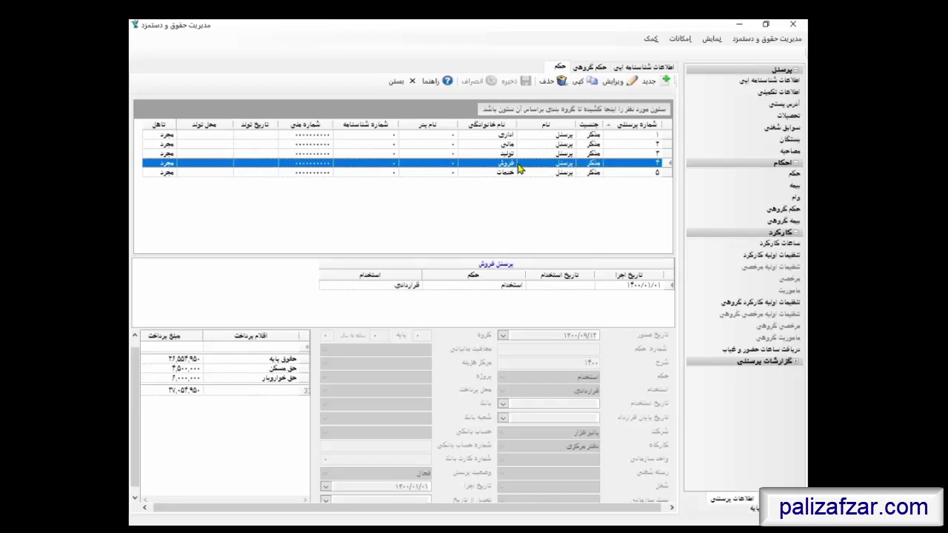
{"action": "key", "text": "F2"}
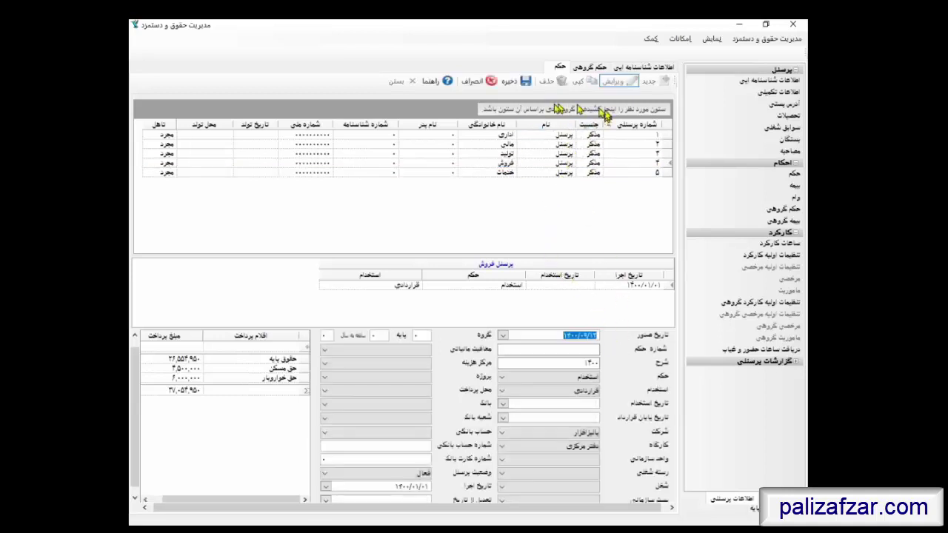
{"action": "left_click", "coordinate": [211, 347]}
{"action": "left_click", "coordinate": [208, 347]}
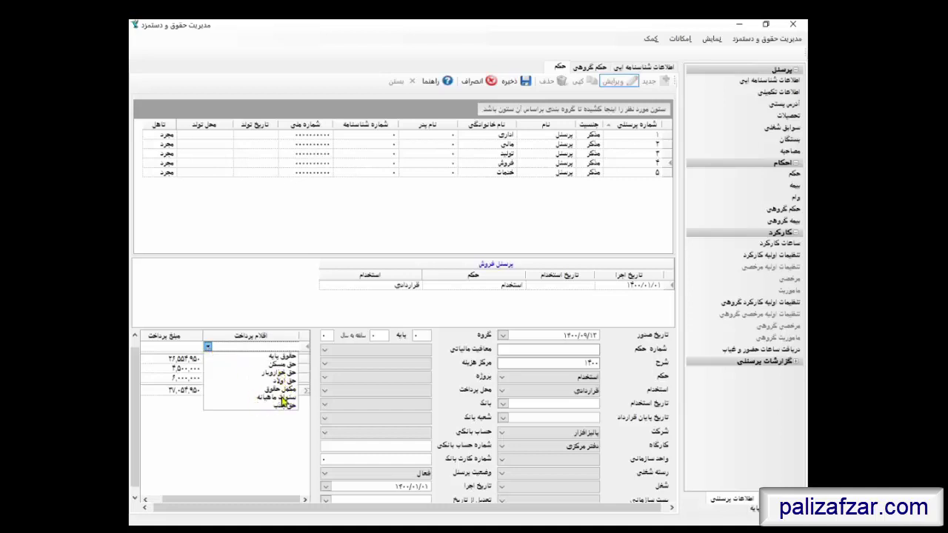
{"action": "left_click", "coordinate": [285, 406]}
{"action": "key", "text": "Return"}
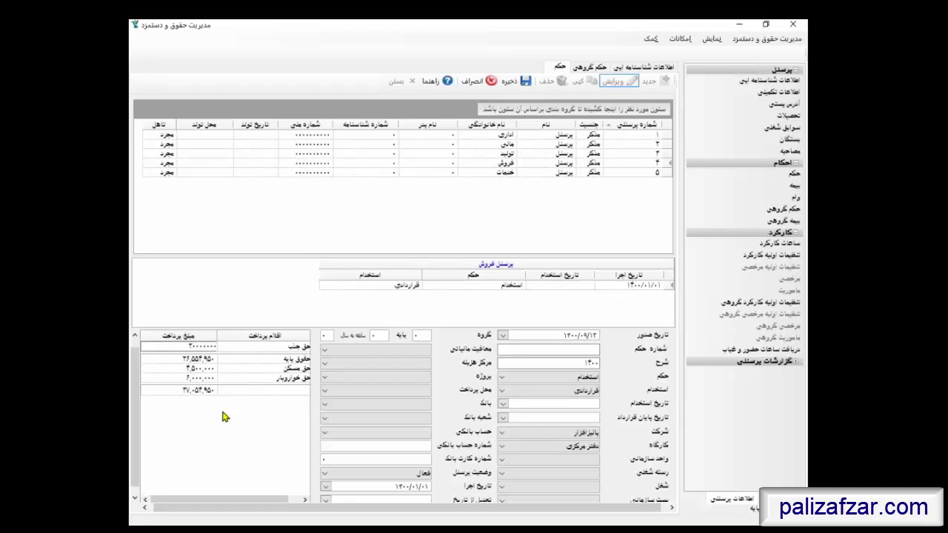
{"action": "key", "text": "Return"}
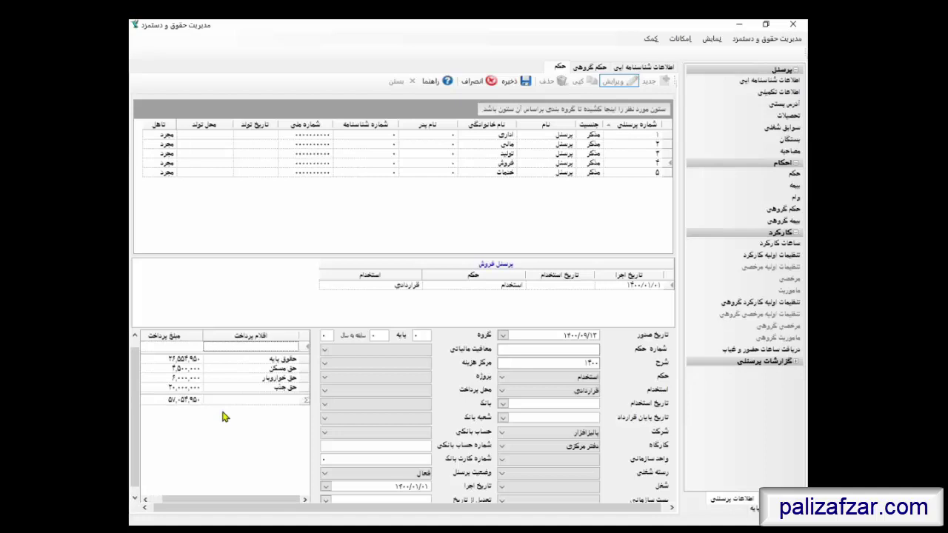
{"action": "left_click", "coordinate": [515, 81]}
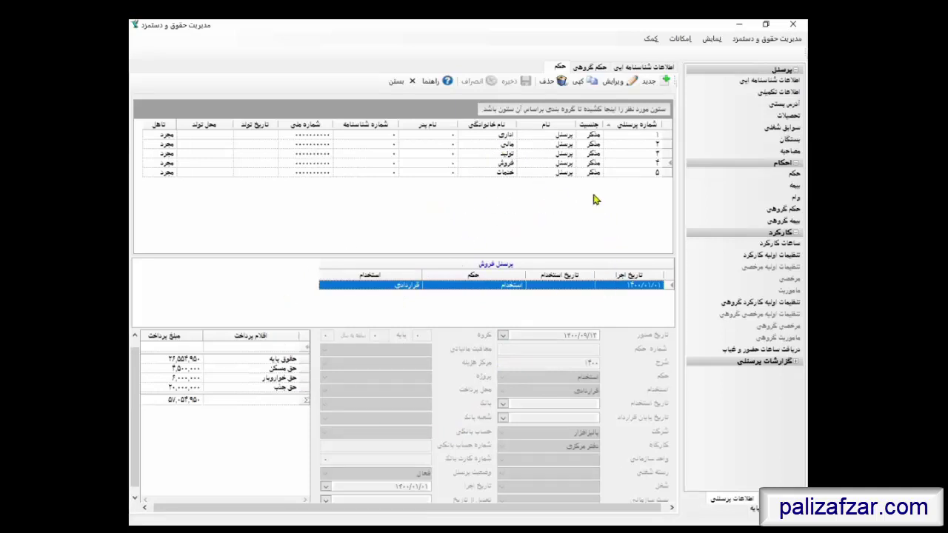
Open the salary items (اقلام حقوقی) form and examine the items defined in the نامستمر group with their formulas
{"action": "left_click", "coordinate": [753, 508]}
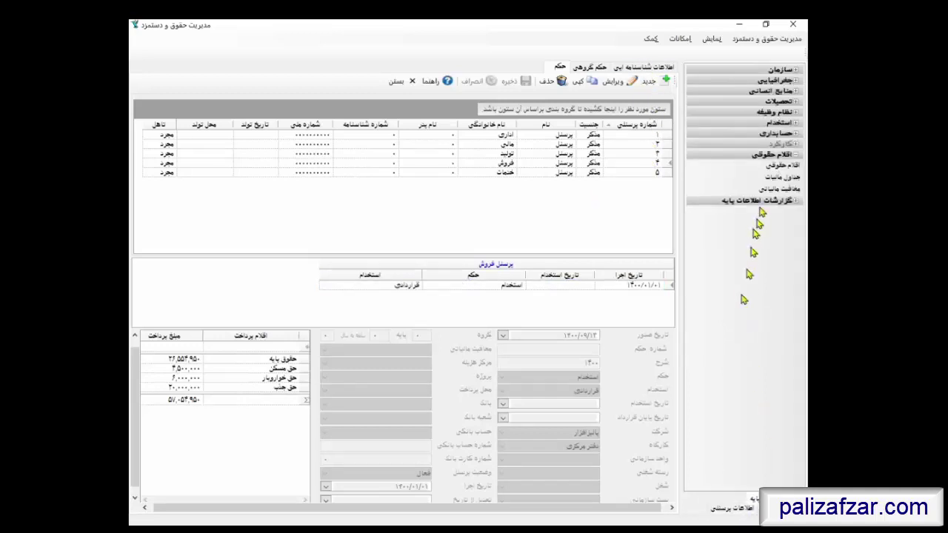
{"action": "left_click", "coordinate": [774, 154]}
{"action": "left_click", "coordinate": [780, 166]}
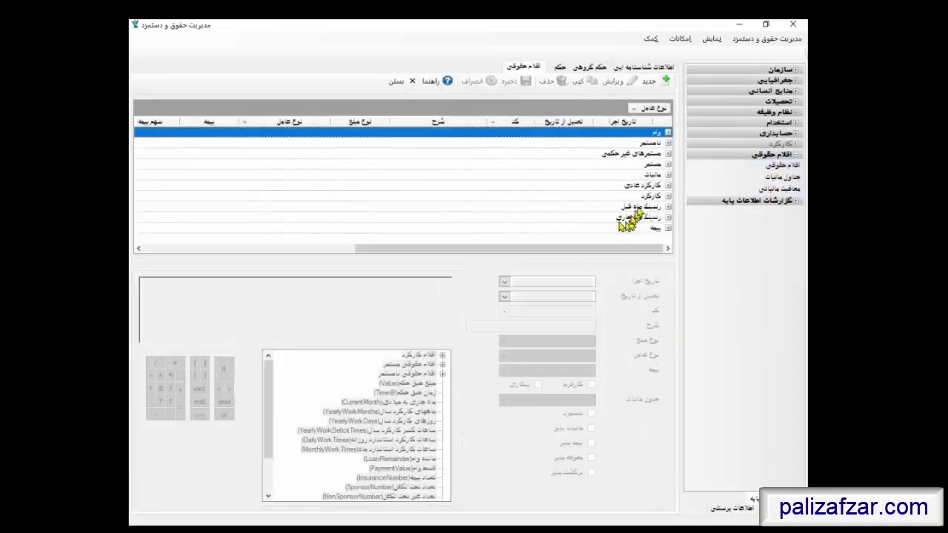
{"action": "left_click", "coordinate": [657, 144]}
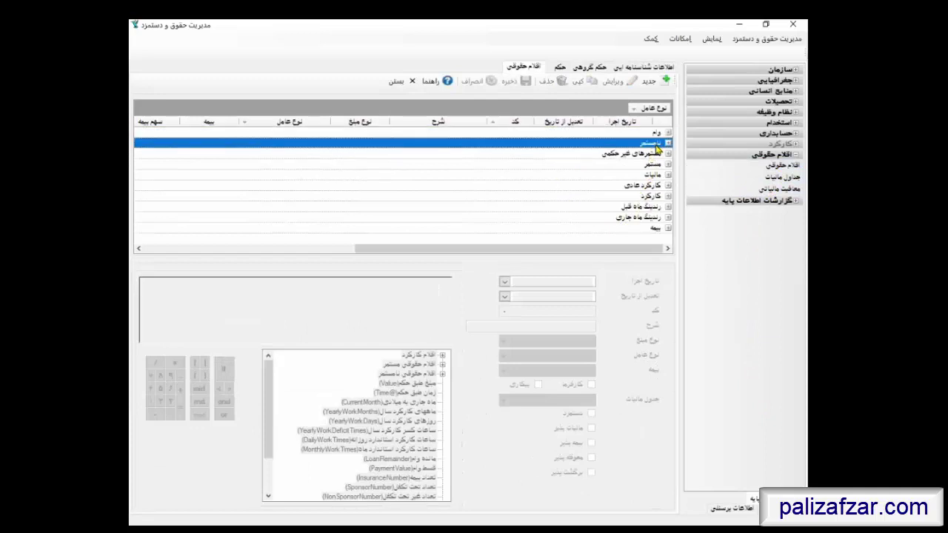
{"action": "left_click", "coordinate": [666, 143]}
{"action": "left_click", "coordinate": [486, 163]}
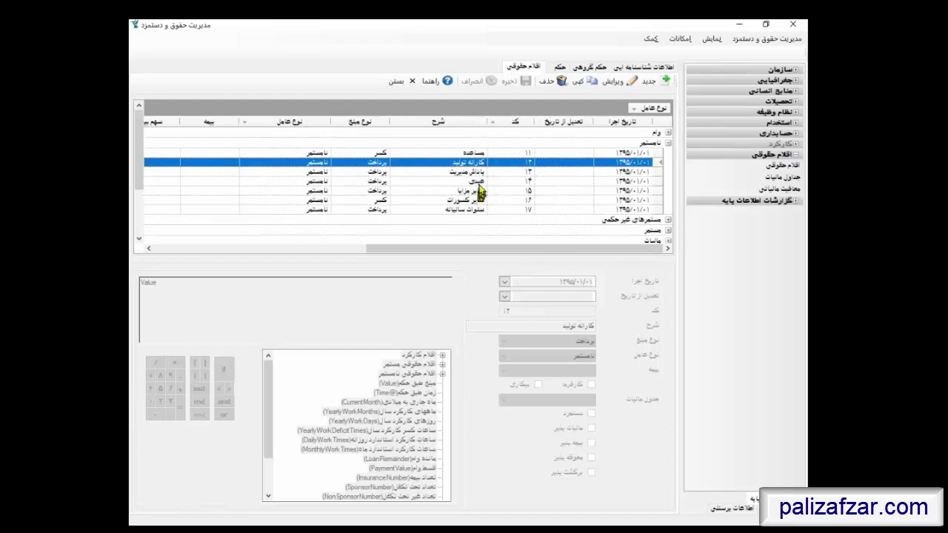
{"action": "left_click", "coordinate": [495, 172]}
{"action": "left_click", "coordinate": [492, 181]}
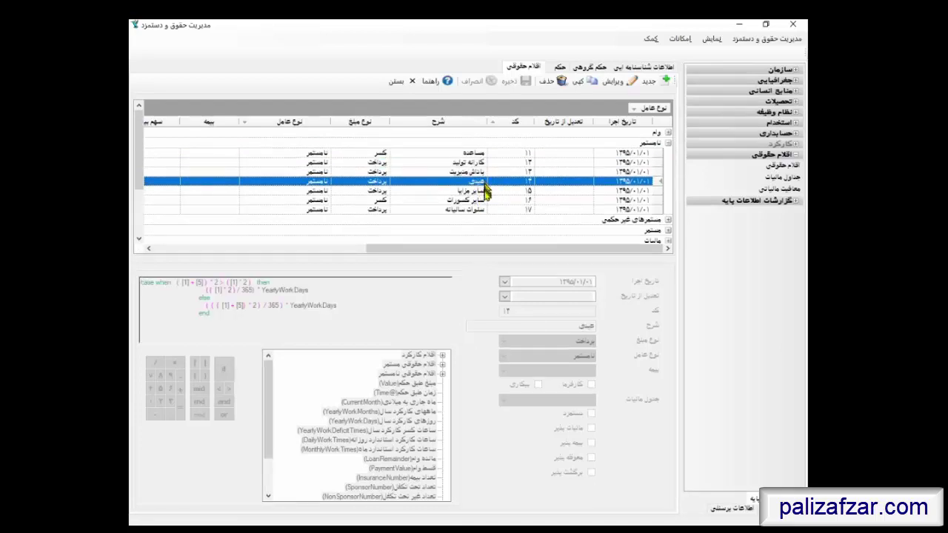
{"action": "left_click", "coordinate": [487, 191]}
{"action": "left_click", "coordinate": [488, 201]}
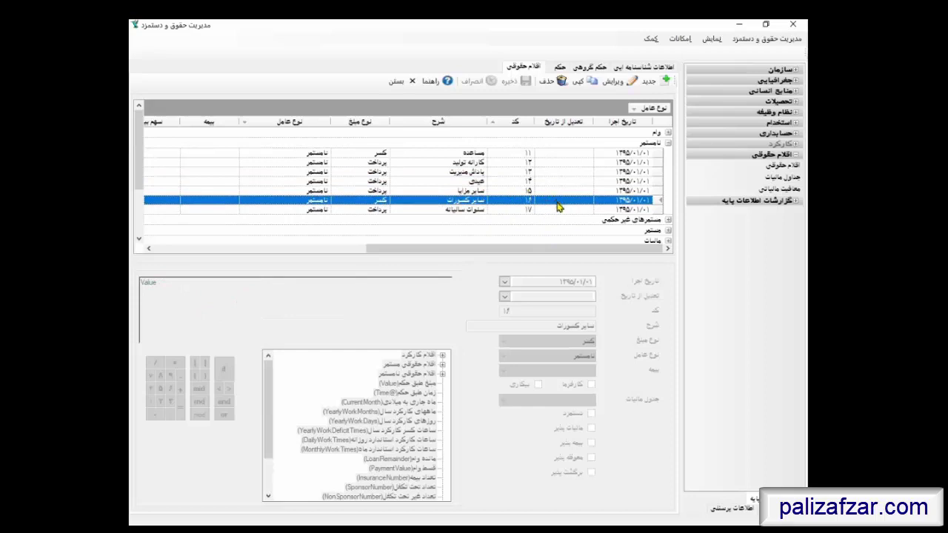
Review the salary items defined in the مستمر group and close the salary items form
{"action": "left_click", "coordinate": [669, 231]}
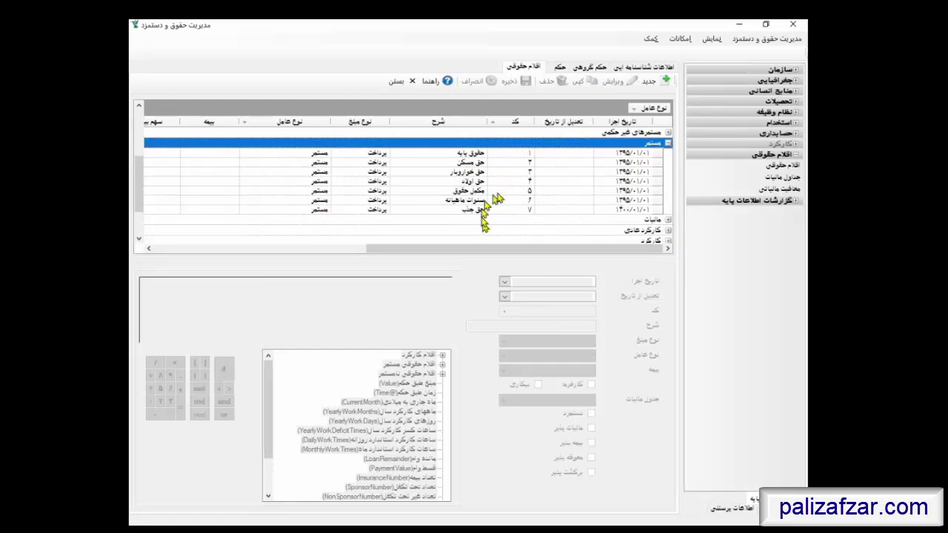
{"action": "scroll", "coordinate": [572, 213], "scroll_direction": "down", "scroll_amount": 1}
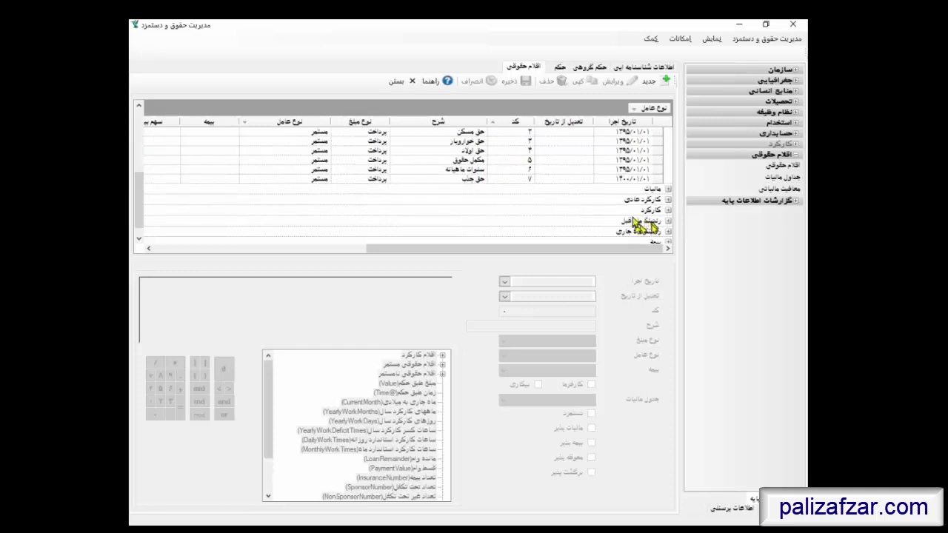
{"action": "scroll", "coordinate": [567, 204], "scroll_direction": "up", "scroll_amount": 2}
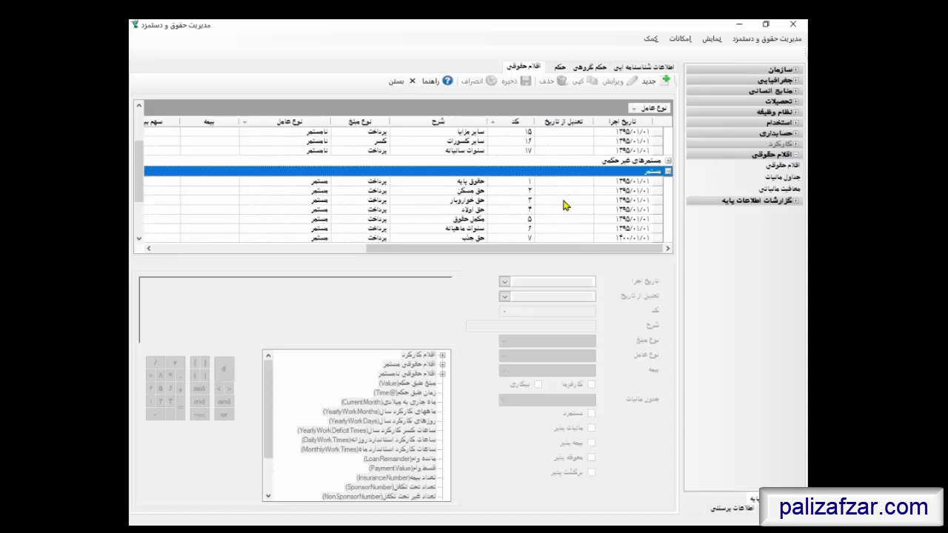
{"action": "left_click", "coordinate": [560, 68]}
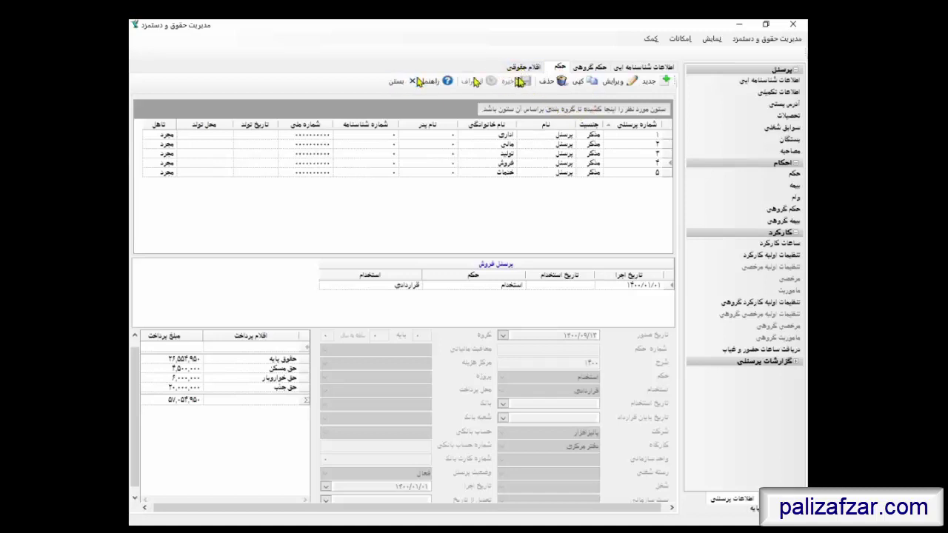
{"action": "left_click", "coordinate": [519, 68]}
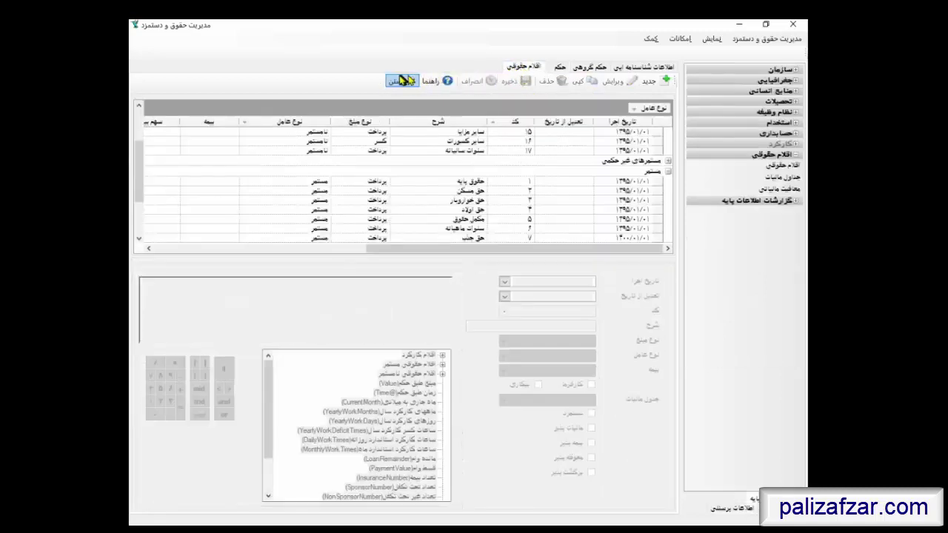
{"action": "left_click", "coordinate": [404, 80]}
Edit the services employee's decree, add the مکمل حقوق pay item with an amount of 10,000,000, and save it
{"action": "left_click", "coordinate": [581, 68]}
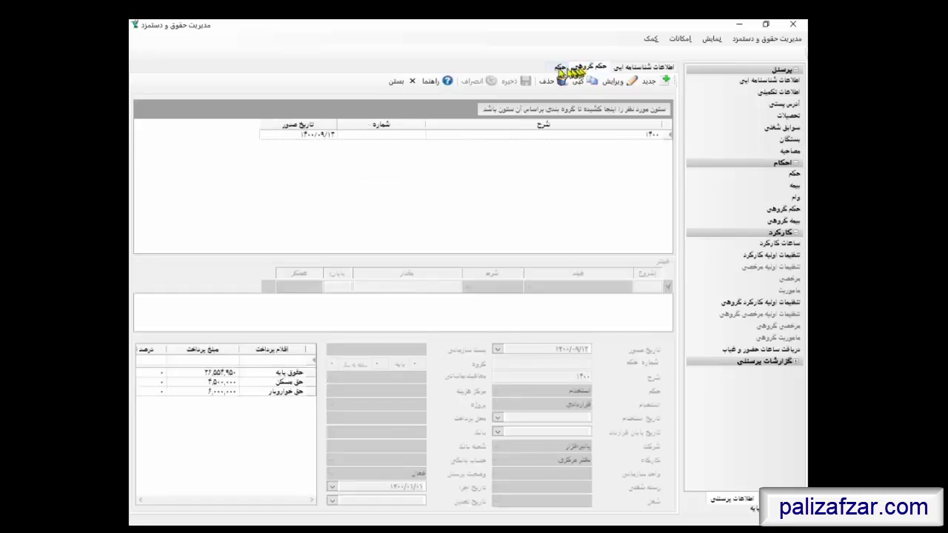
{"action": "left_click", "coordinate": [561, 67]}
{"action": "left_click", "coordinate": [561, 163]}
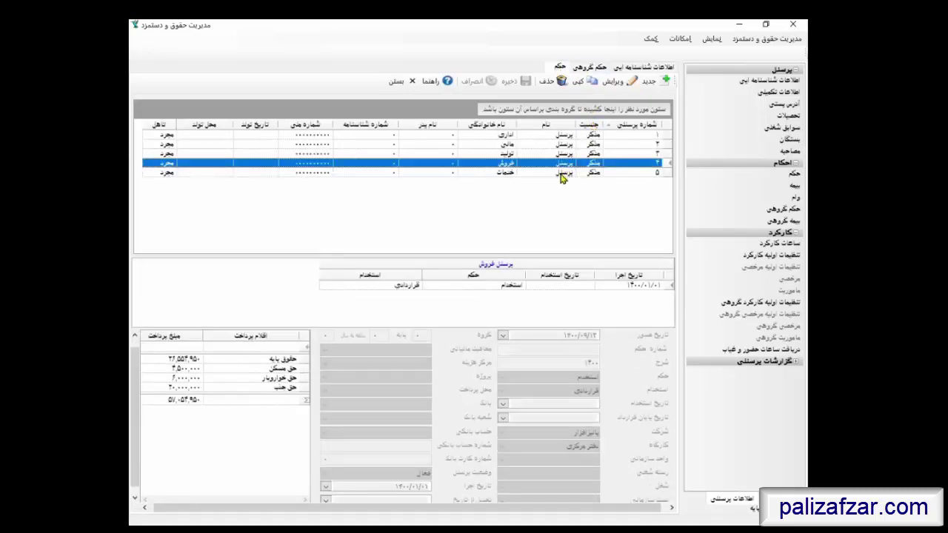
{"action": "left_click", "coordinate": [561, 173]}
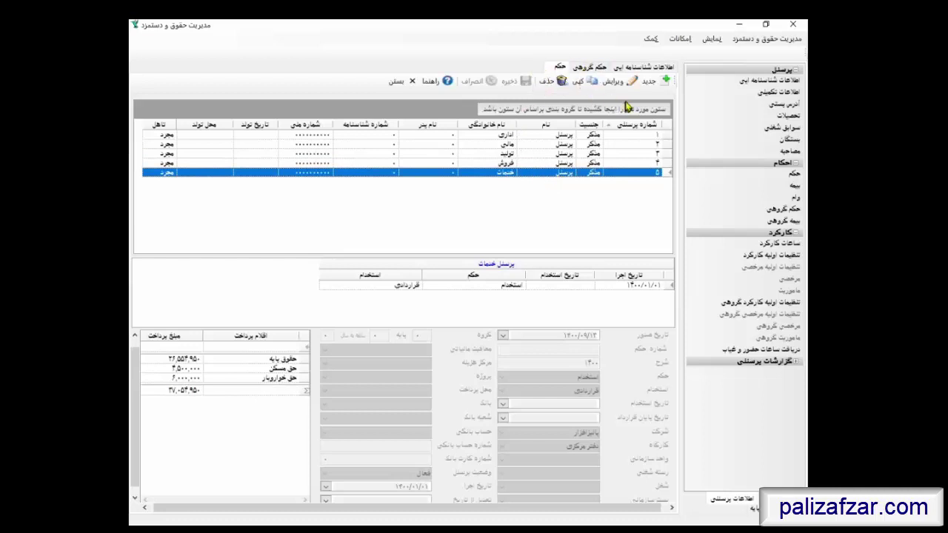
{"action": "left_click", "coordinate": [613, 81]}
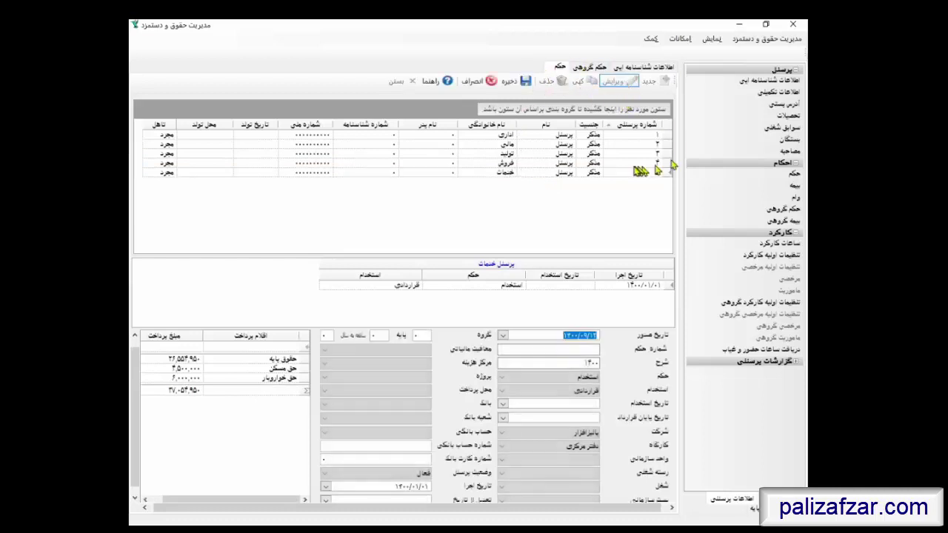
{"action": "left_click", "coordinate": [215, 346]}
{"action": "left_click", "coordinate": [208, 347]}
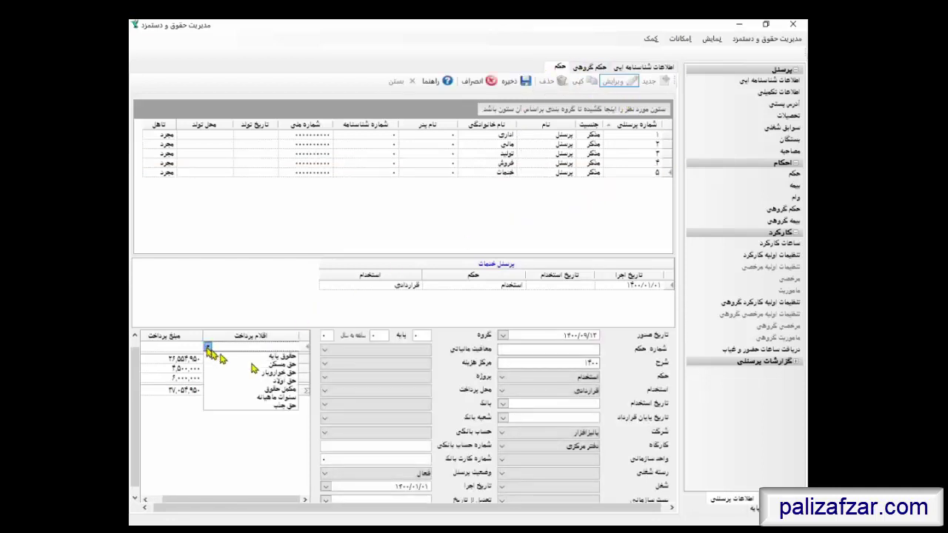
{"action": "left_click", "coordinate": [281, 389]}
{"action": "left_click", "coordinate": [178, 350]}
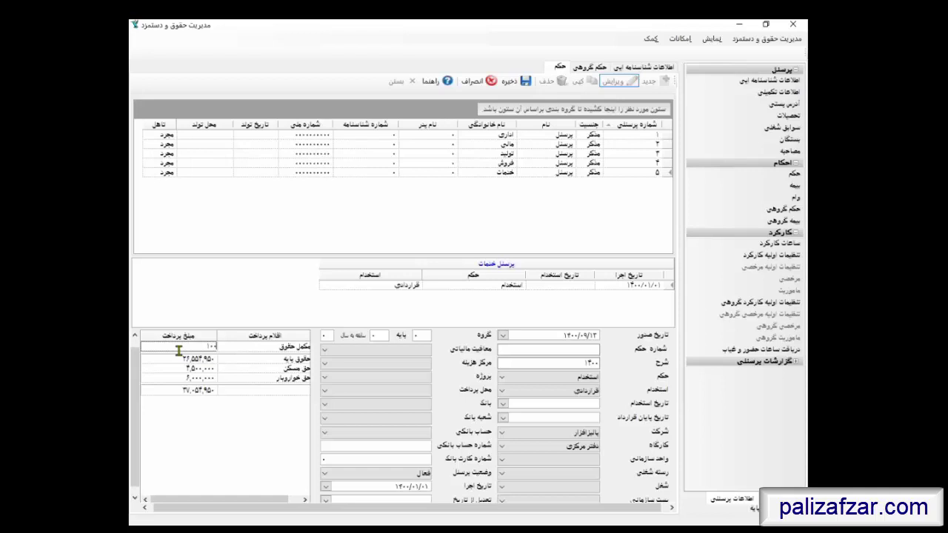
{"action": "key", "text": "Return"}
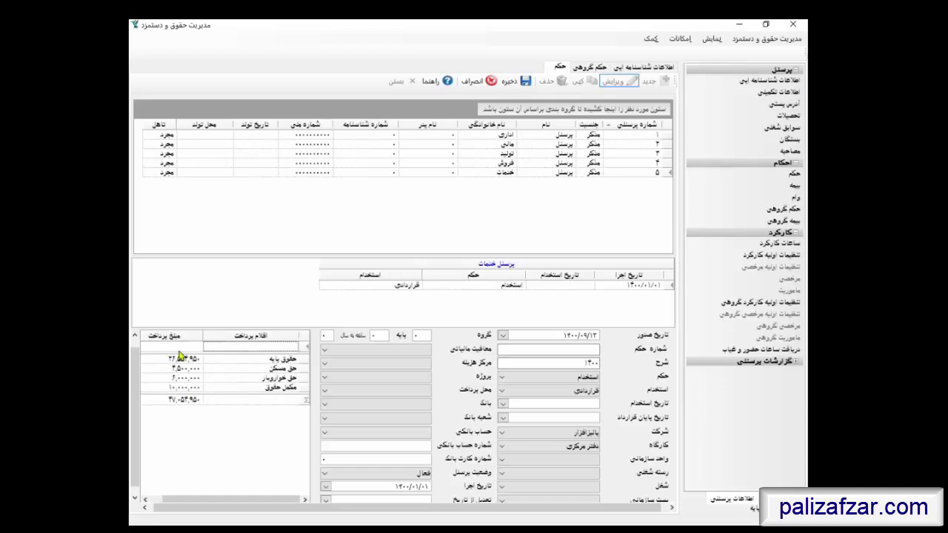
{"action": "left_click", "coordinate": [524, 86]}
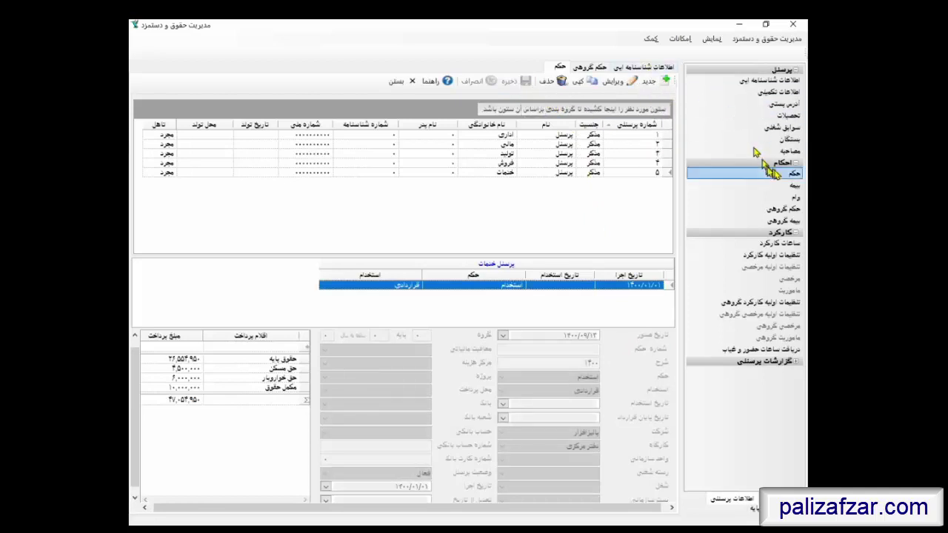
Start a new group insurance (بیمه گروهی) record with the description 1400 and the effective date 1400/09/01
{"action": "left_click", "coordinate": [785, 220]}
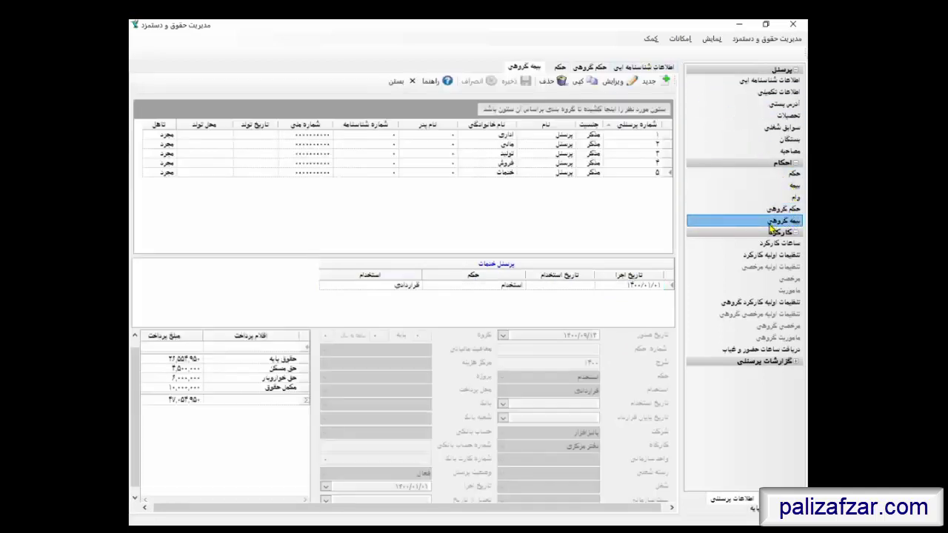
{"action": "left_click", "coordinate": [651, 81]}
{"action": "left_click", "coordinate": [528, 81]}
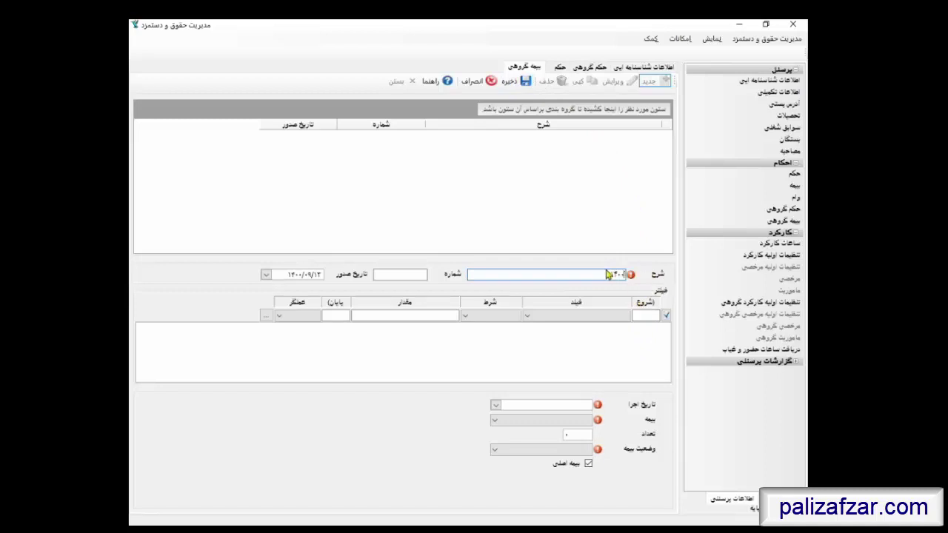
{"action": "left_click", "coordinate": [569, 404]}
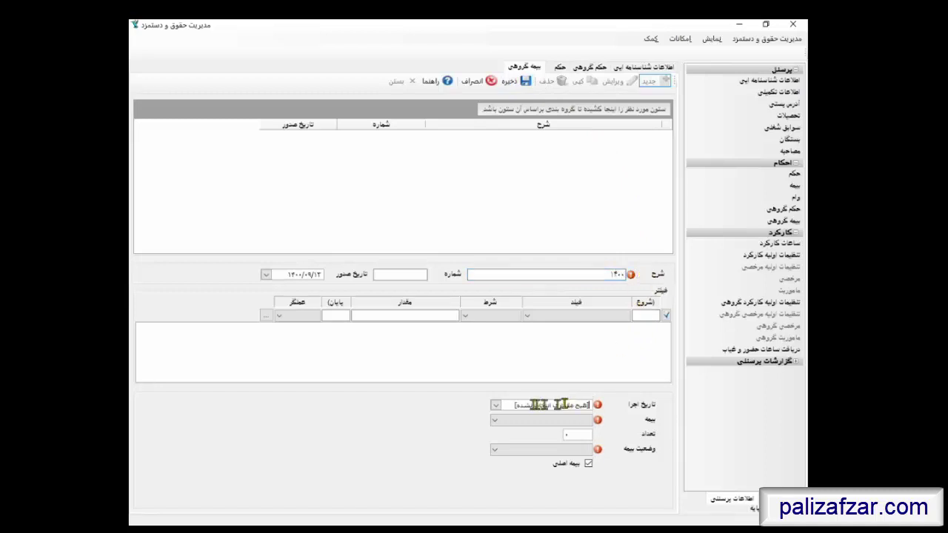
{"action": "left_click", "coordinate": [496, 405]}
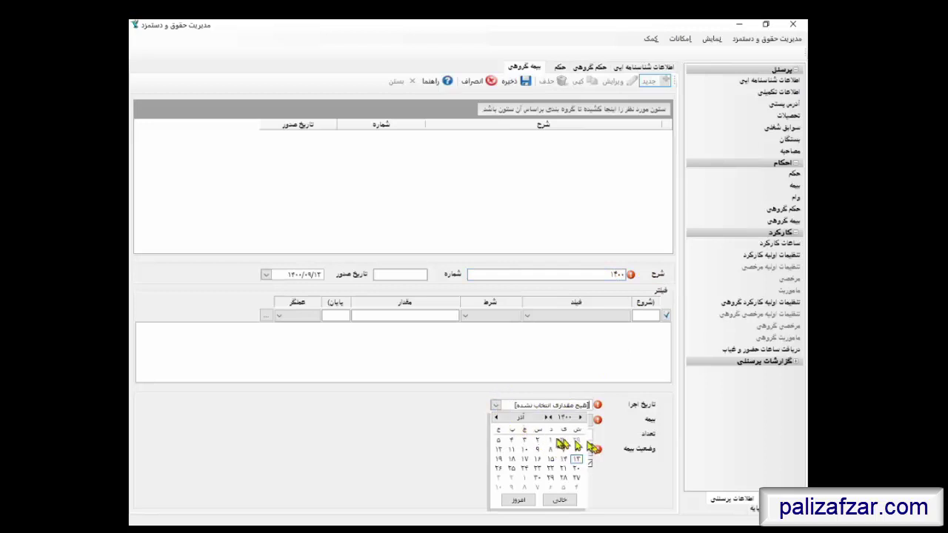
{"action": "left_click", "coordinate": [552, 440]}
Set the group insurance to تامین اجتماعی with status فعال and save the record
{"action": "left_click", "coordinate": [582, 421]}
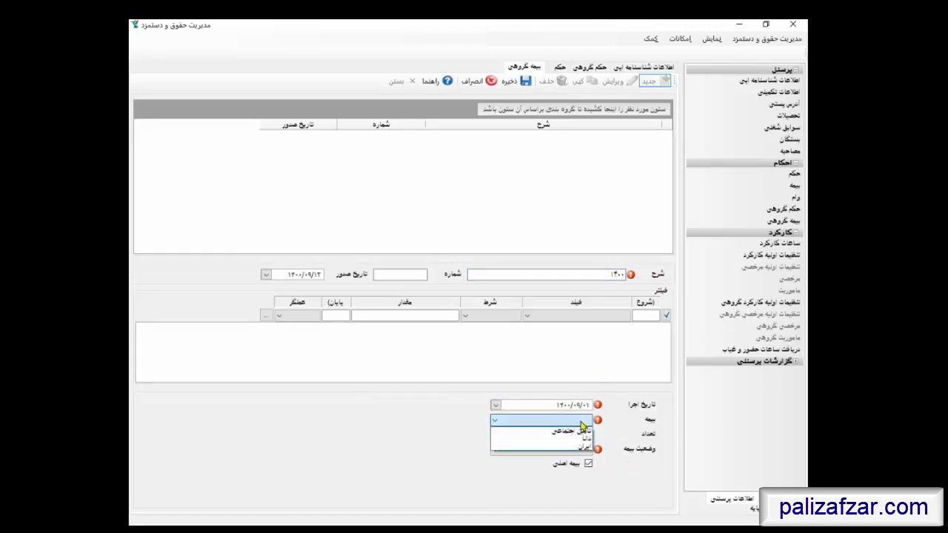
{"action": "left_click", "coordinate": [574, 431]}
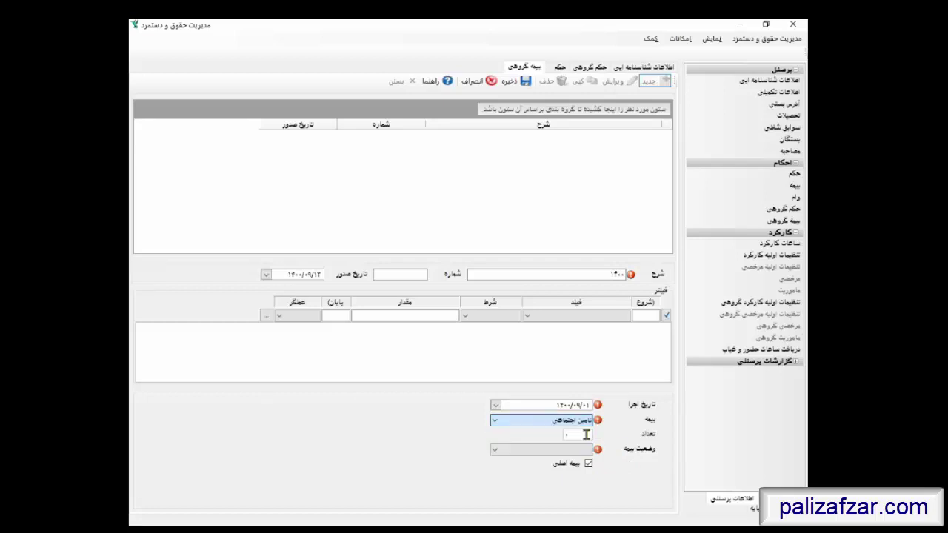
{"action": "left_click", "coordinate": [581, 450]}
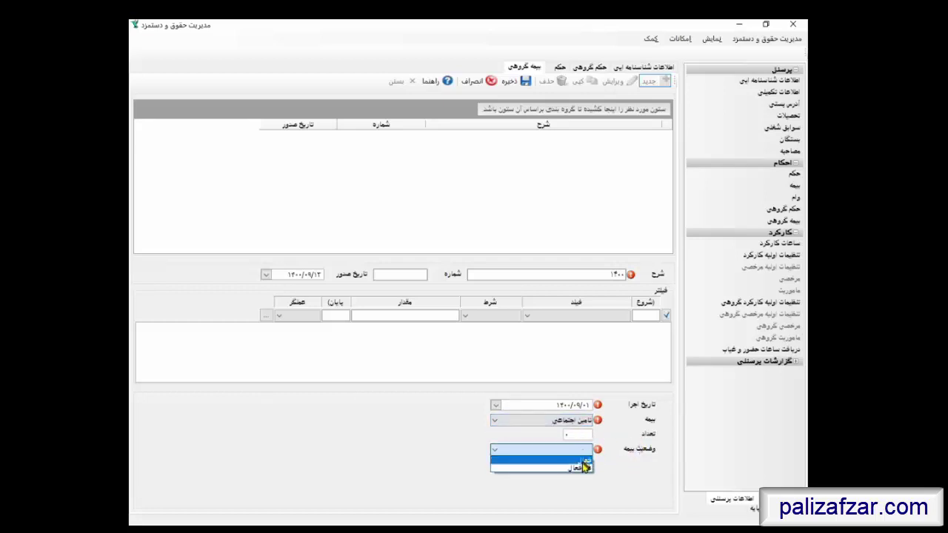
{"action": "left_click", "coordinate": [576, 463]}
{"action": "left_click", "coordinate": [515, 81]}
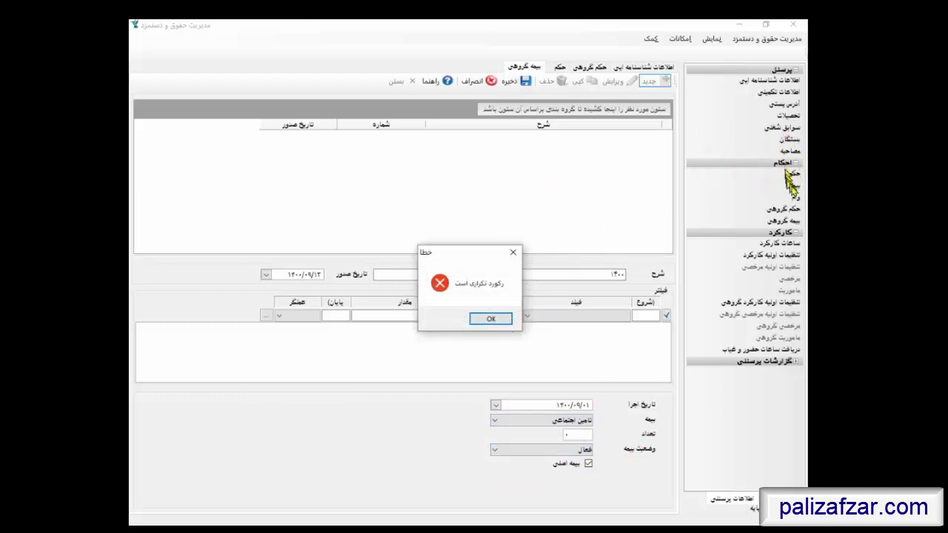
{"action": "left_click", "coordinate": [497, 319]}
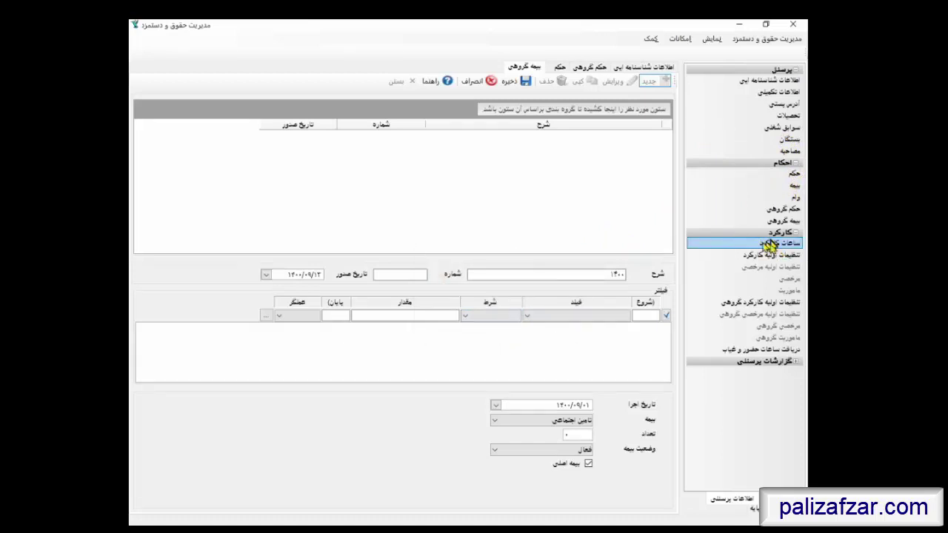
Delete the administrative employee's existing individual insurance (بیمه) record, and save the 1400 group insurance record
{"action": "left_click", "coordinate": [793, 186]}
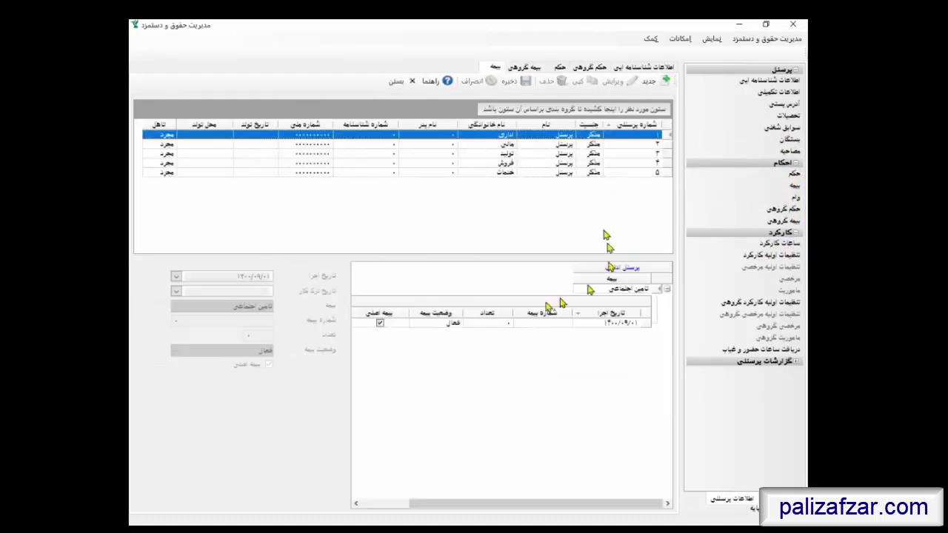
{"action": "left_click", "coordinate": [552, 81]}
{"action": "left_click", "coordinate": [447, 312]}
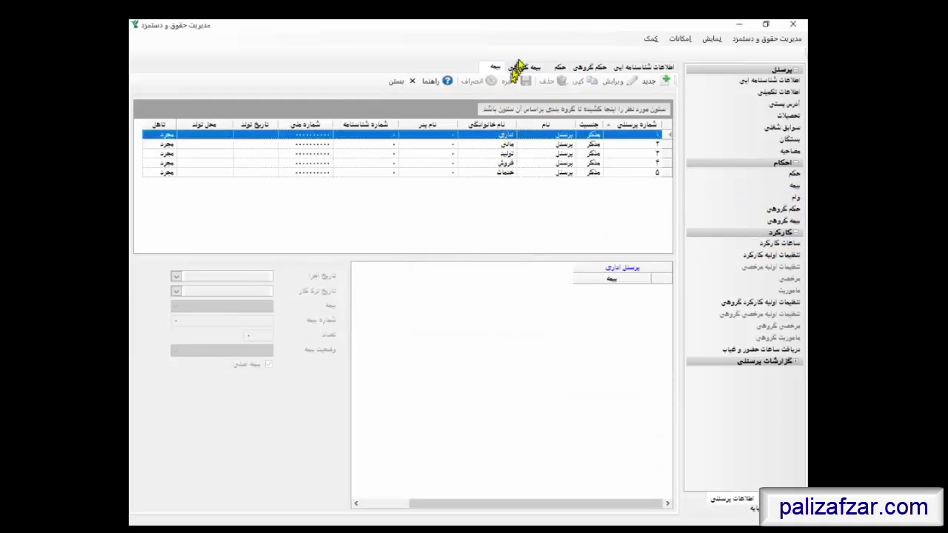
{"action": "left_click", "coordinate": [523, 67]}
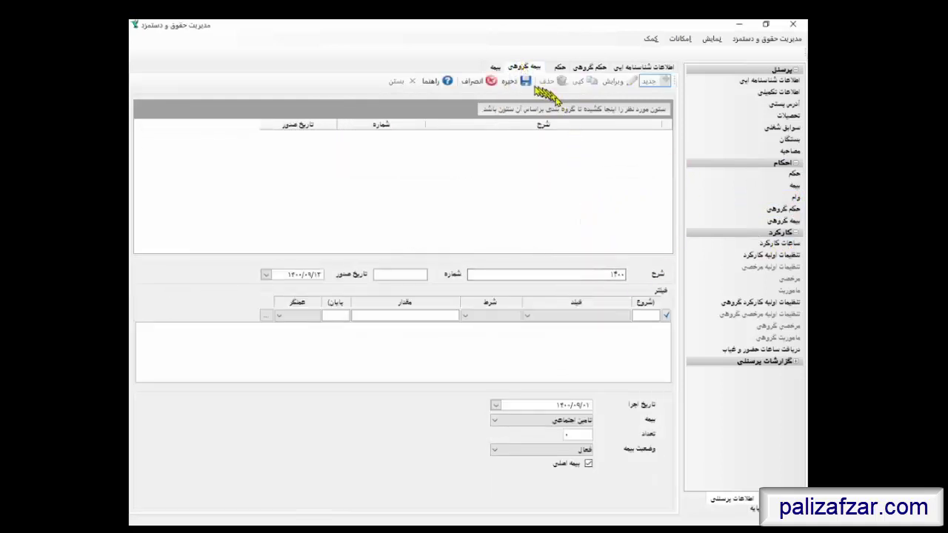
{"action": "left_click", "coordinate": [525, 82]}
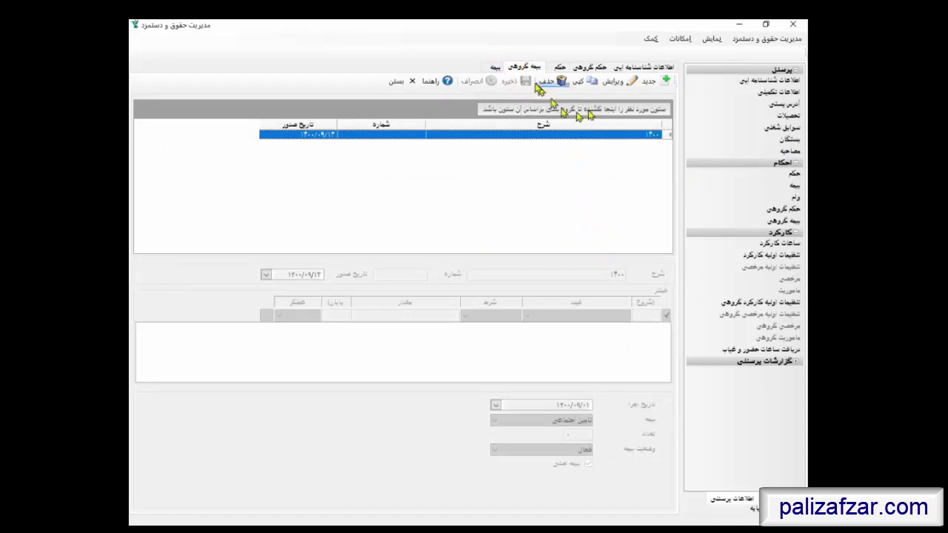
Review the individual insurance records of the five employees against the saved group insurance record
{"action": "left_click", "coordinate": [500, 70]}
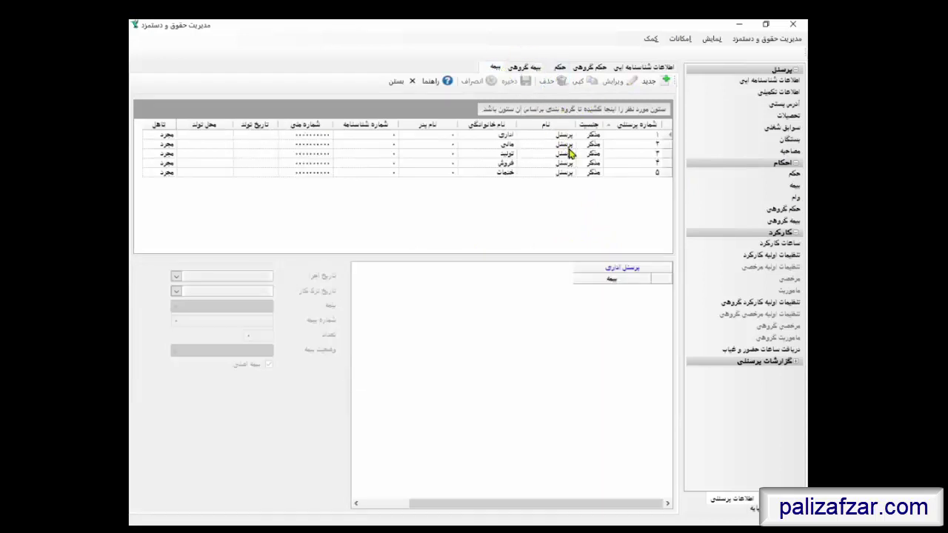
{"action": "left_click", "coordinate": [591, 145]}
{"action": "left_click", "coordinate": [591, 135]}
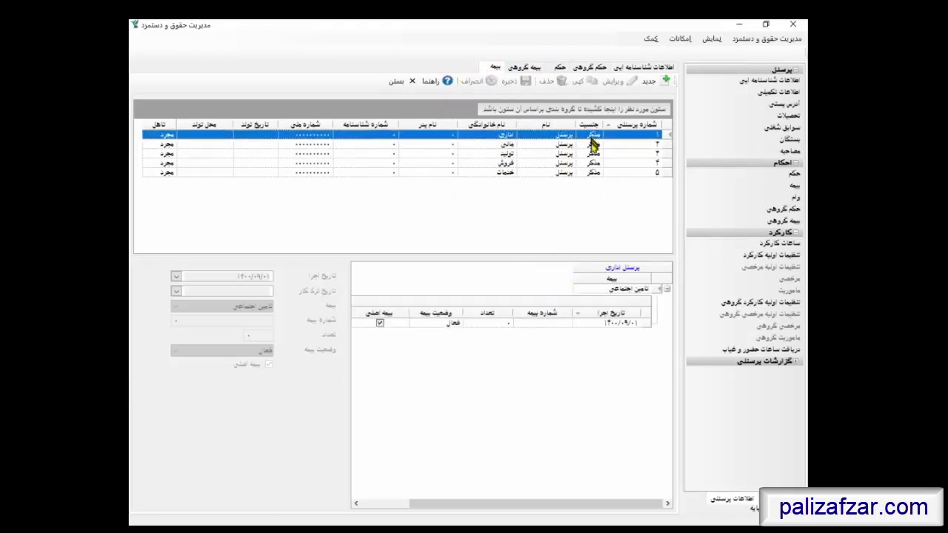
{"action": "left_click", "coordinate": [592, 144]}
{"action": "left_click", "coordinate": [593, 163]}
{"action": "left_click", "coordinate": [595, 173]}
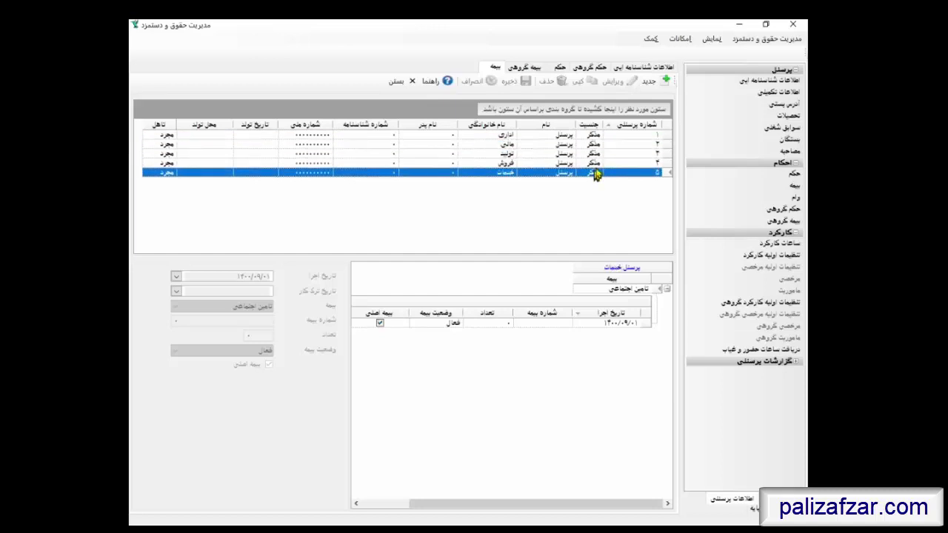
{"action": "left_click", "coordinate": [618, 137]}
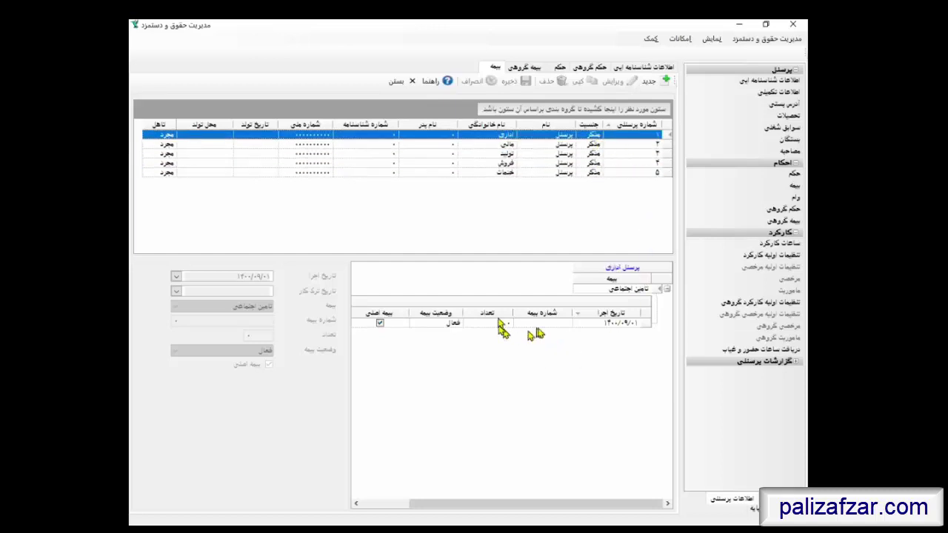
{"action": "left_click", "coordinate": [595, 144]}
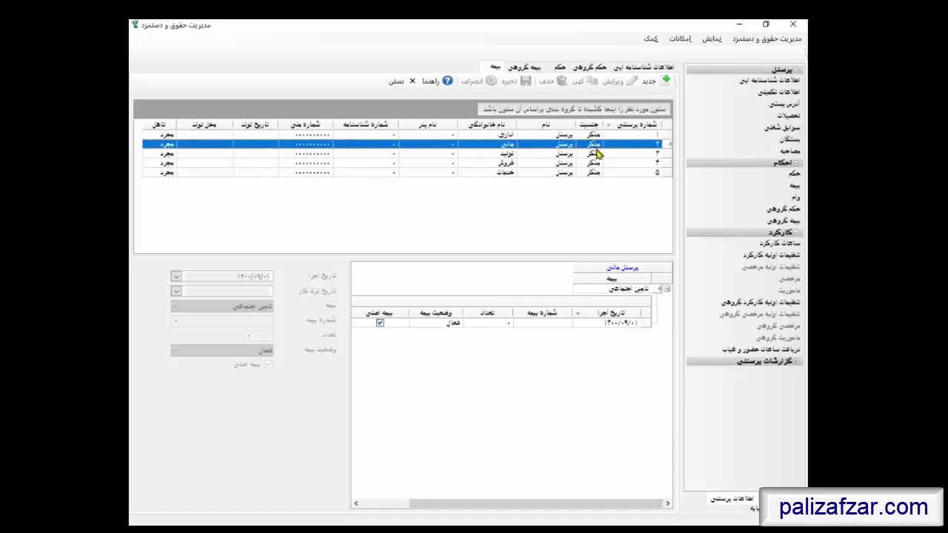
{"action": "left_click", "coordinate": [597, 153]}
{"action": "left_click", "coordinate": [600, 163]}
{"action": "left_click", "coordinate": [647, 137]}
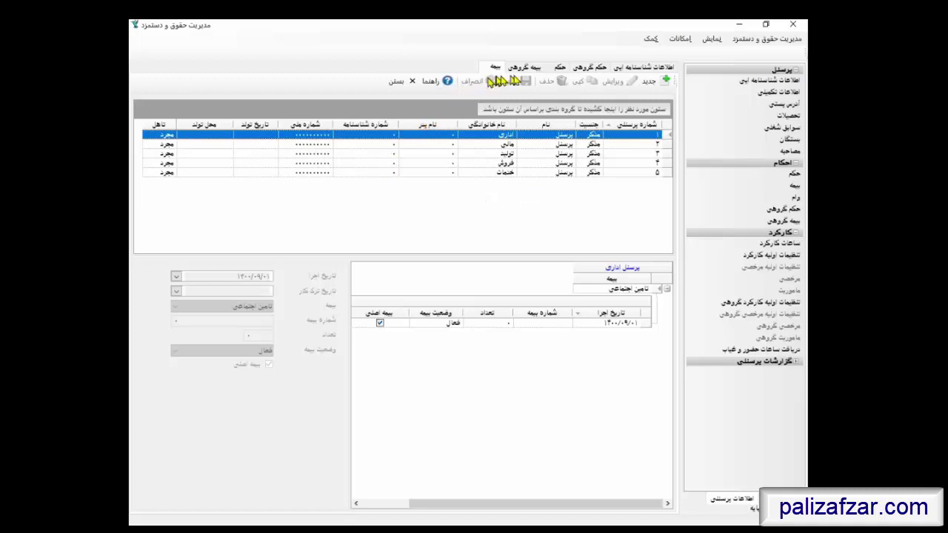
{"action": "left_click", "coordinate": [522, 66]}
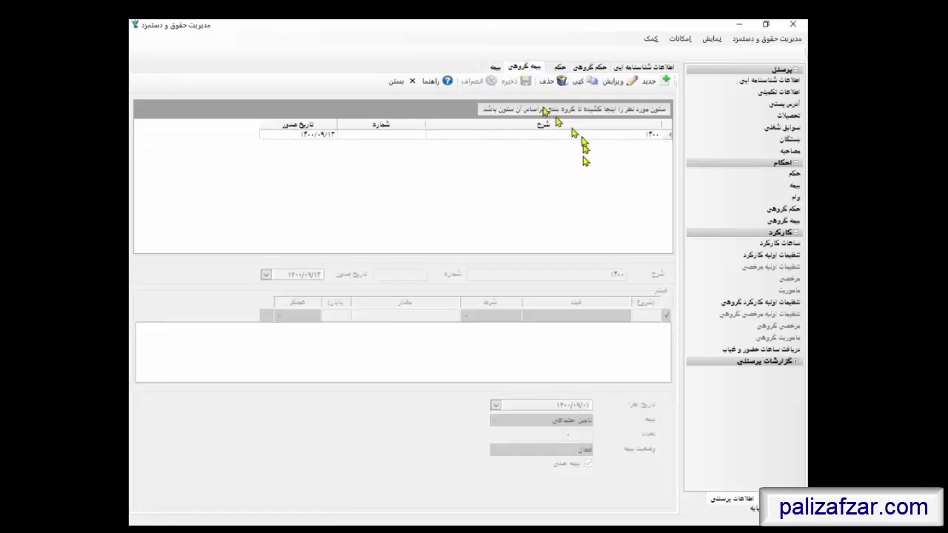
{"action": "left_click", "coordinate": [493, 67]}
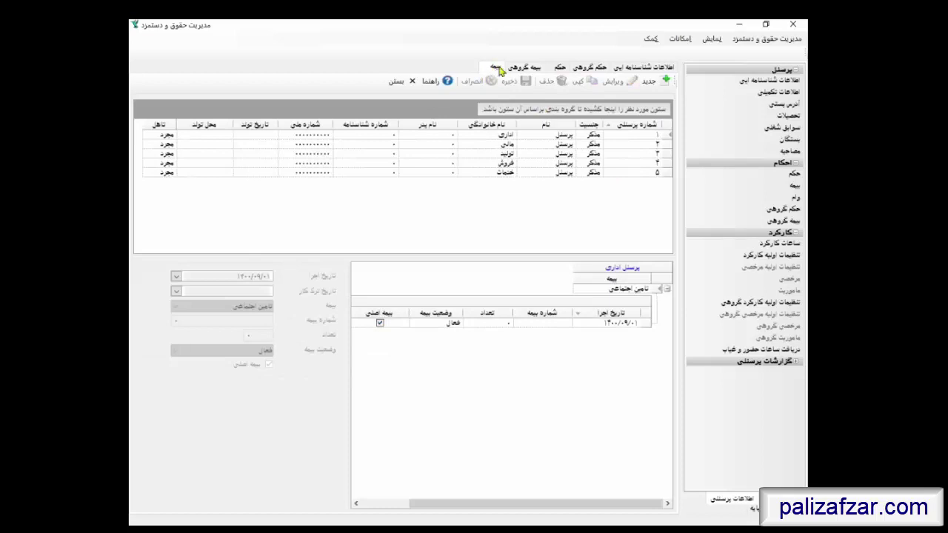
Delete the sales employee's تامین اجتماعی insurance record and confirm the deletion
{"action": "left_click", "coordinate": [658, 165]}
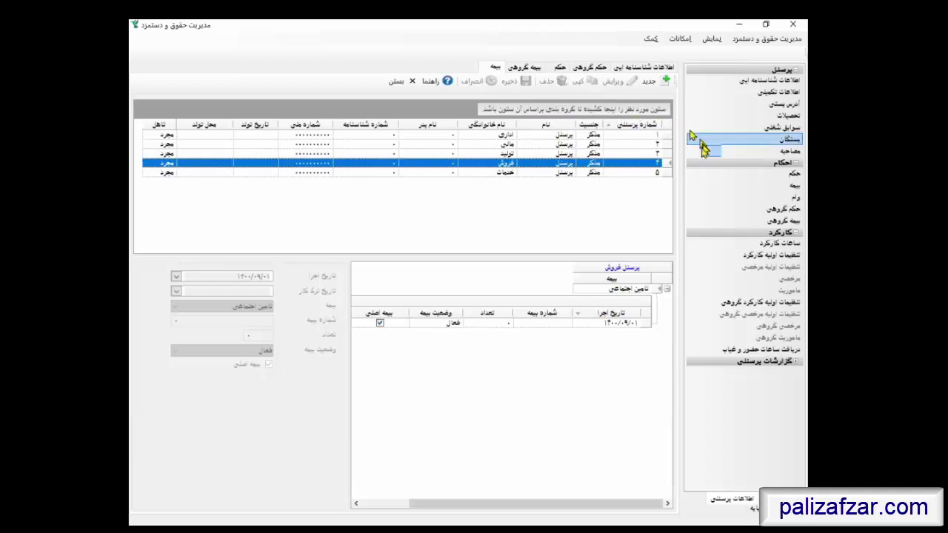
{"action": "left_click", "coordinate": [634, 326]}
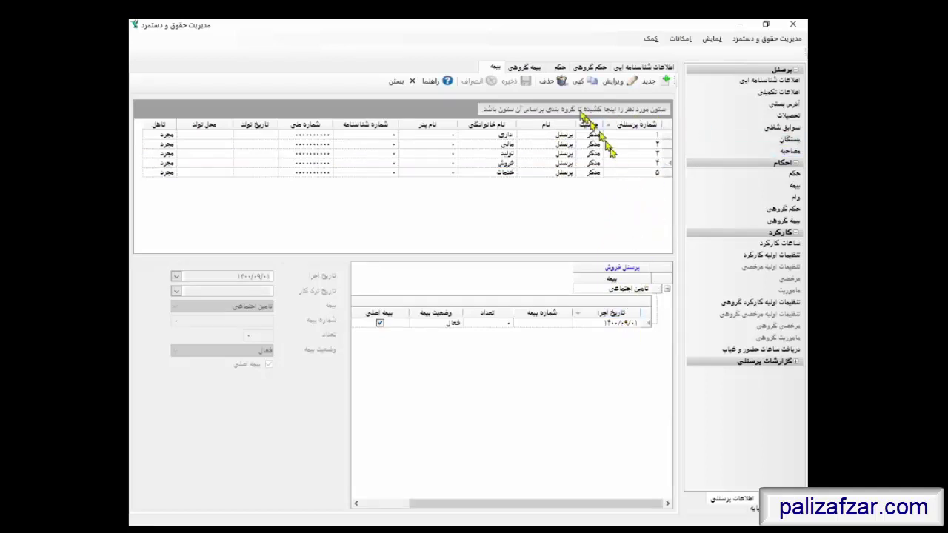
{"action": "left_click", "coordinate": [549, 81]}
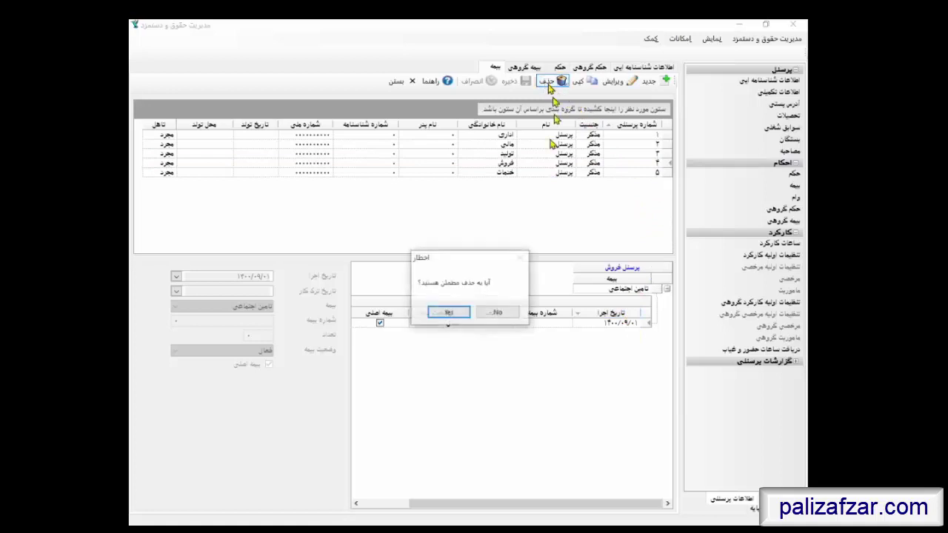
{"action": "left_click", "coordinate": [455, 314]}
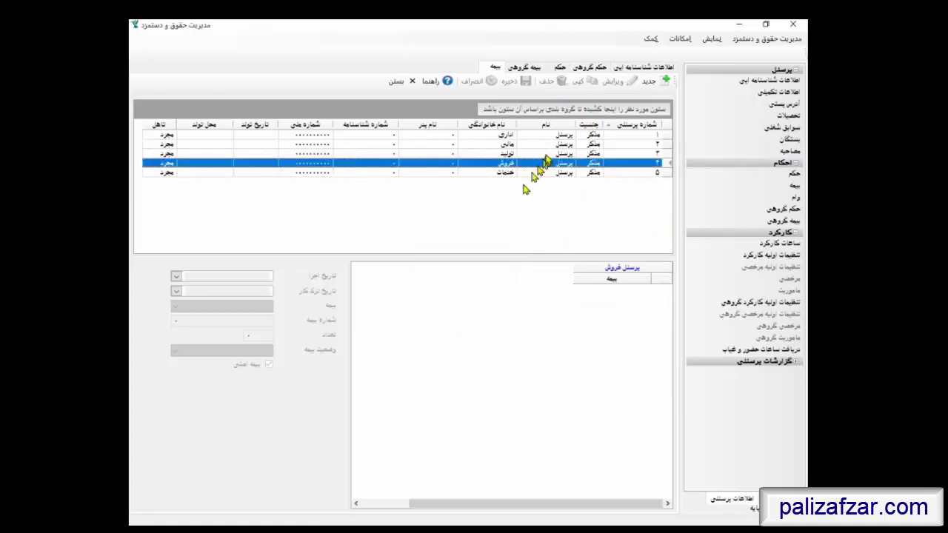
Compare the sales employee's insurance with the insurance records of the other employees
{"action": "left_click", "coordinate": [585, 140]}
{"action": "left_click", "coordinate": [595, 152]}
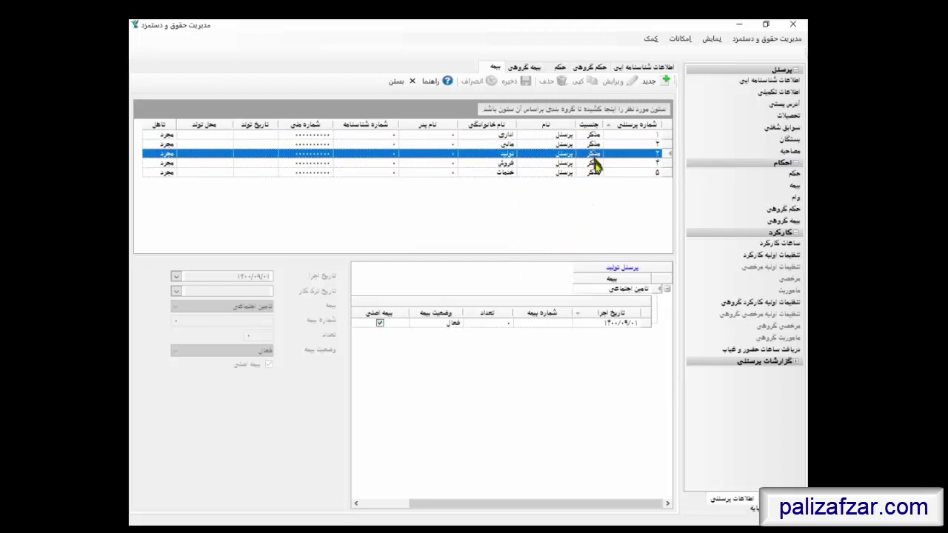
{"action": "left_click", "coordinate": [600, 163]}
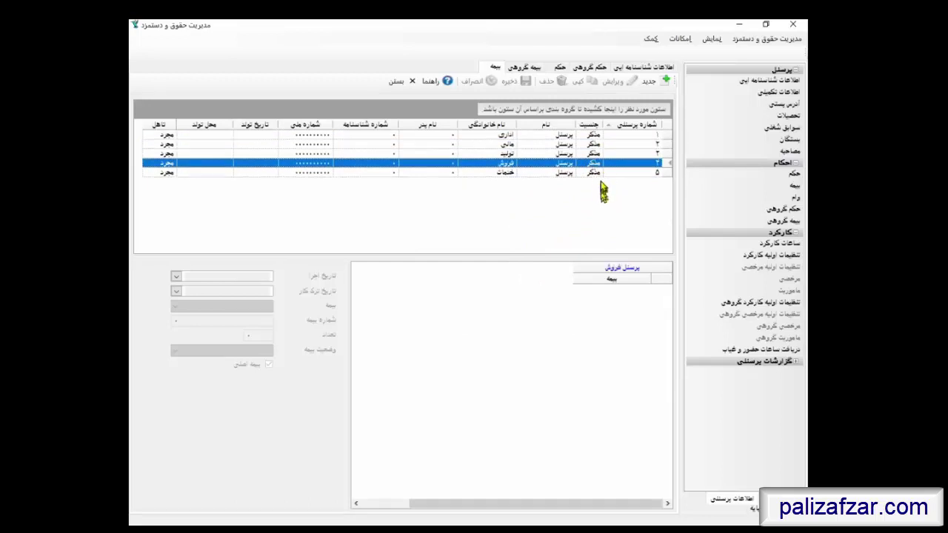
{"action": "left_click", "coordinate": [604, 173]}
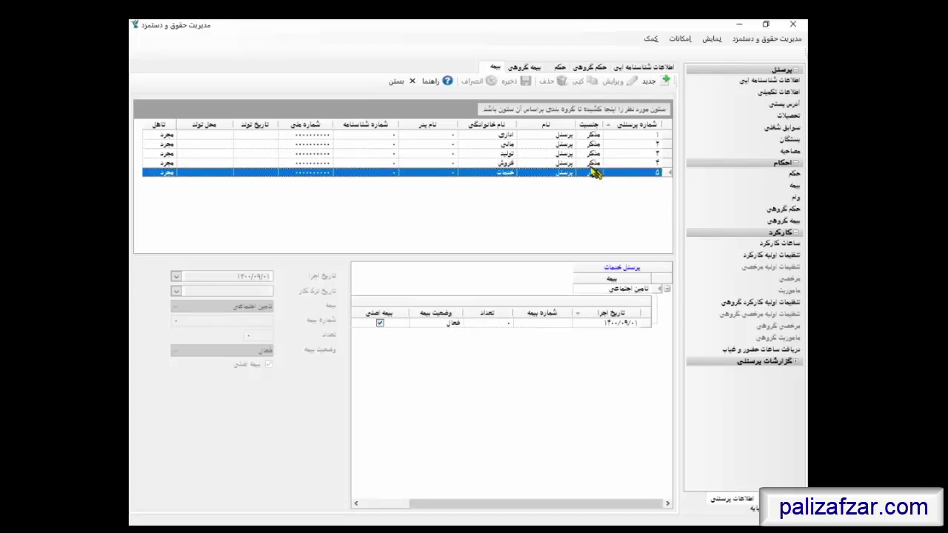
{"action": "left_click", "coordinate": [591, 163]}
{"action": "left_click", "coordinate": [592, 173]}
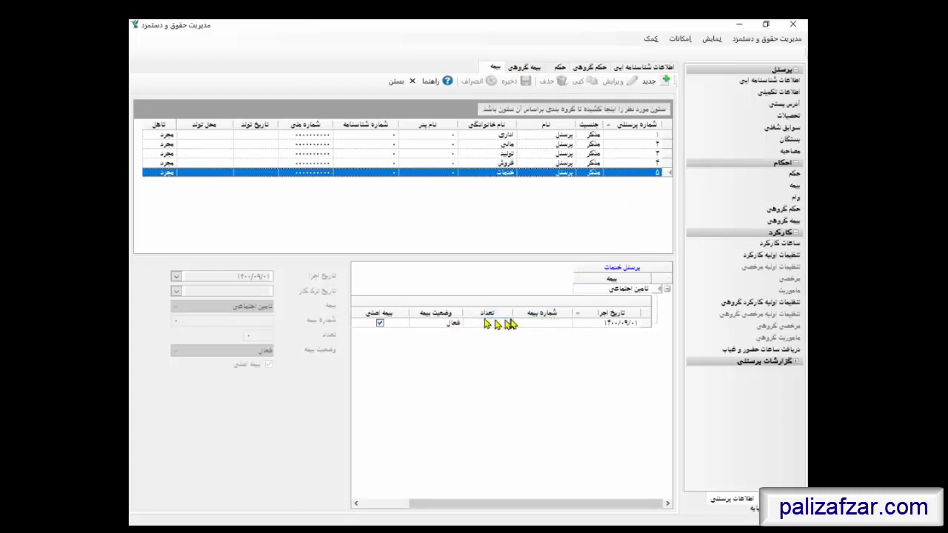
{"action": "left_click", "coordinate": [557, 176]}
{"action": "left_click", "coordinate": [596, 136]}
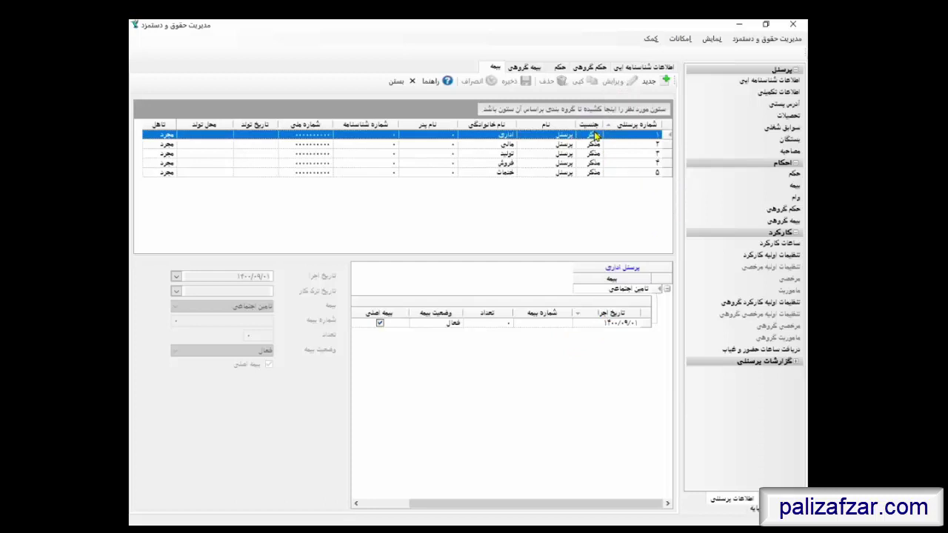
{"action": "left_click", "coordinate": [565, 173]}
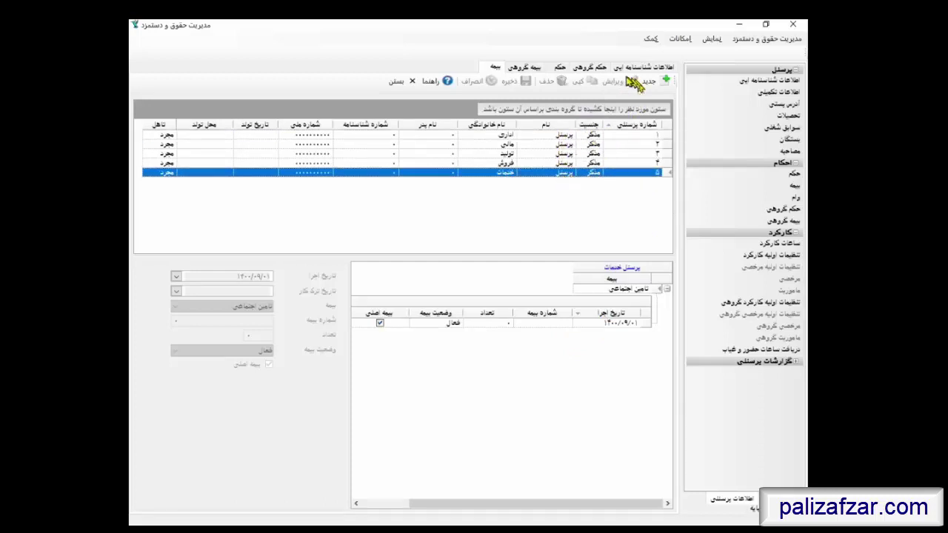
Copy the services employee's insurance record, set its effective date to 1400/10/01 and status to غیرفعال, and save it
{"action": "left_click", "coordinate": [589, 324]}
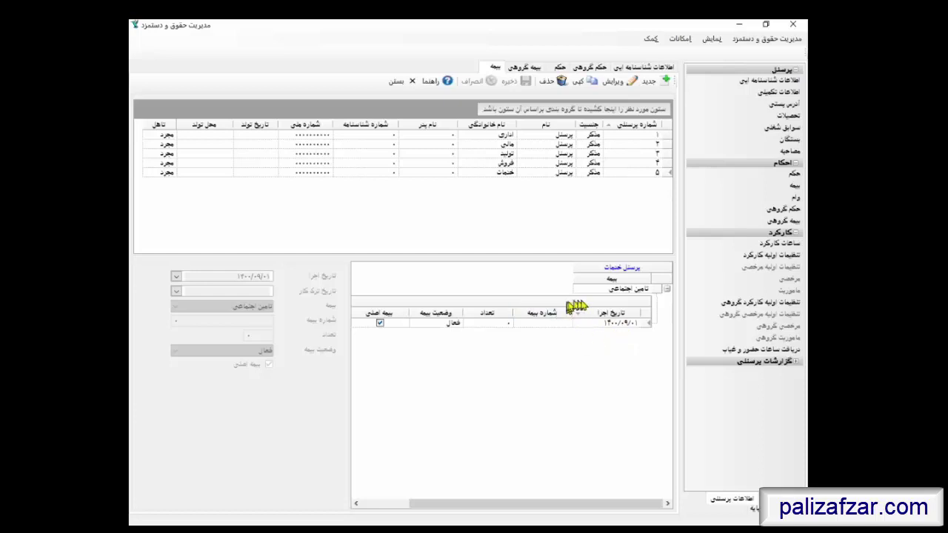
{"action": "left_click", "coordinate": [582, 173]}
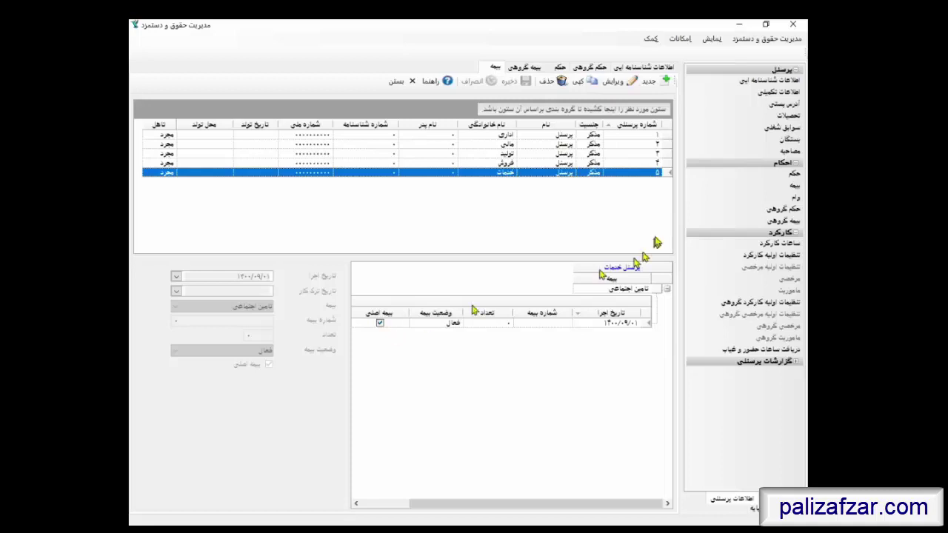
{"action": "left_click", "coordinate": [608, 331]}
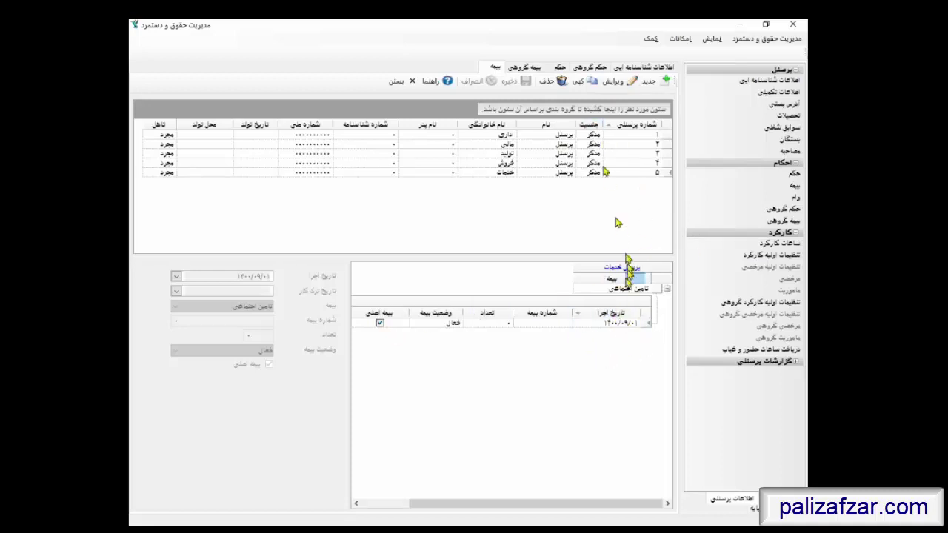
{"action": "left_click", "coordinate": [580, 80]}
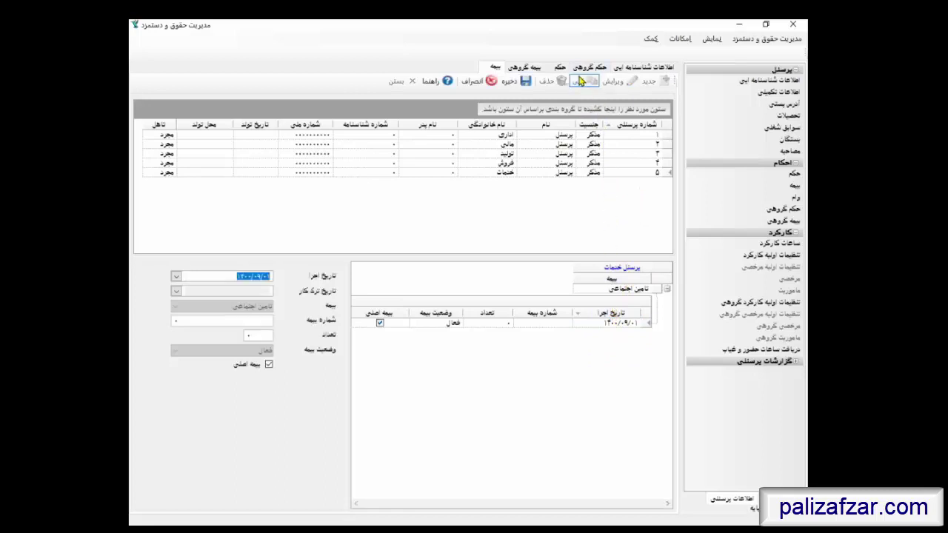
{"action": "left_click", "coordinate": [254, 276]}
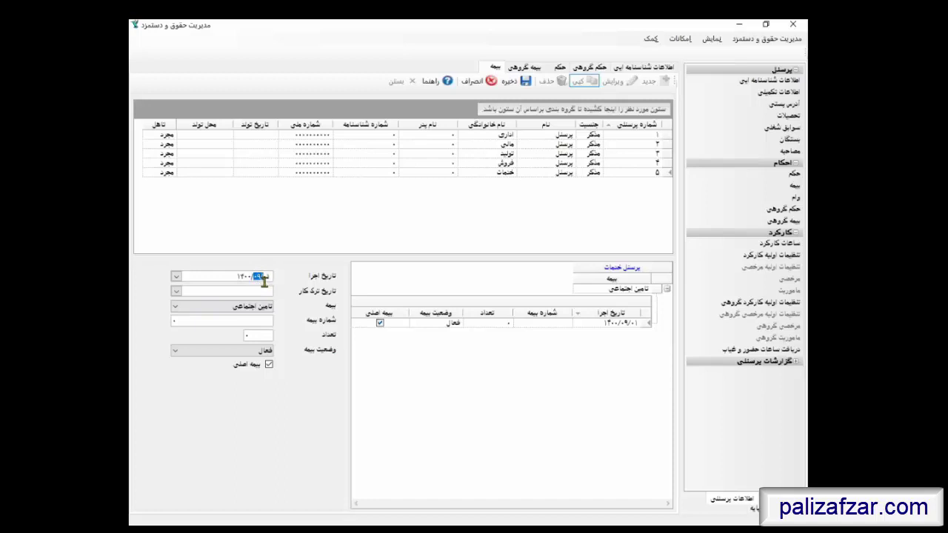
{"action": "type", "text": "01"}
{"action": "left_click", "coordinate": [260, 350]}
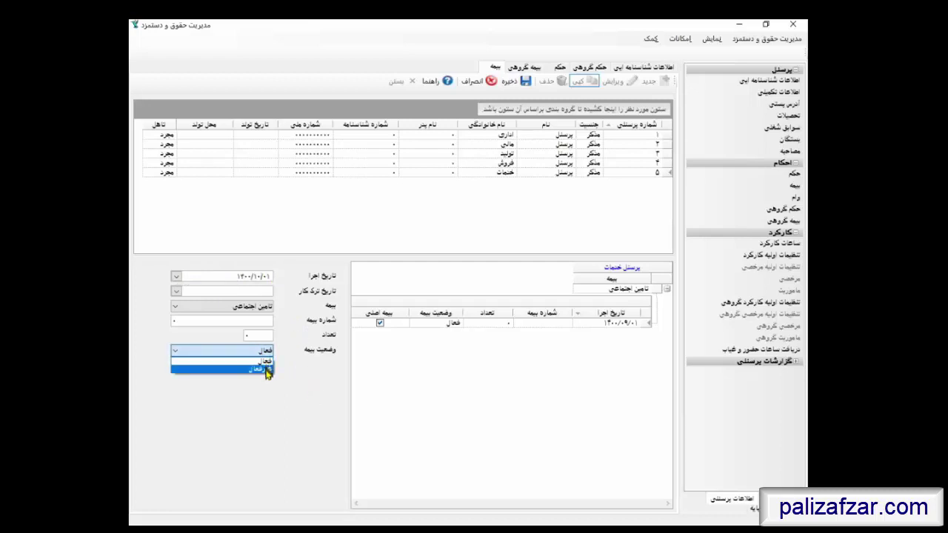
{"action": "left_click", "coordinate": [265, 371]}
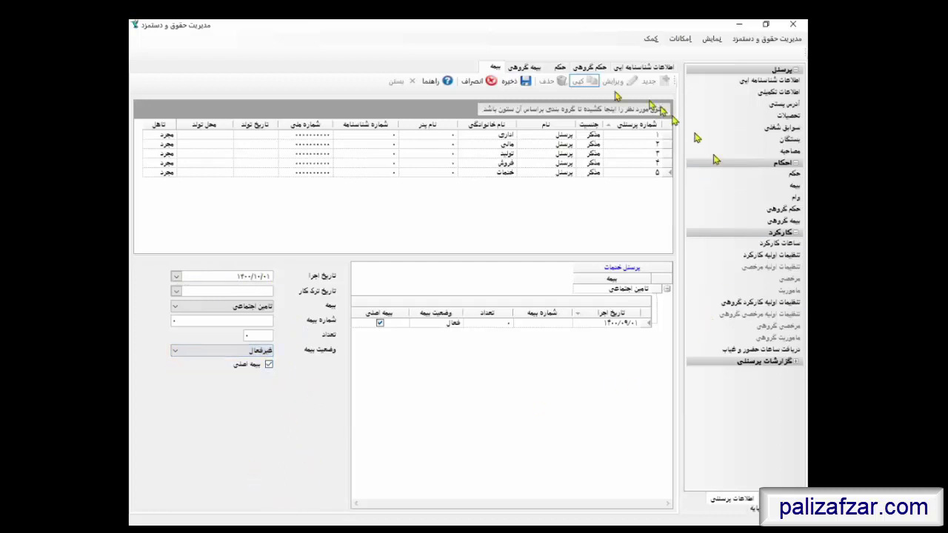
{"action": "left_click", "coordinate": [510, 81]}
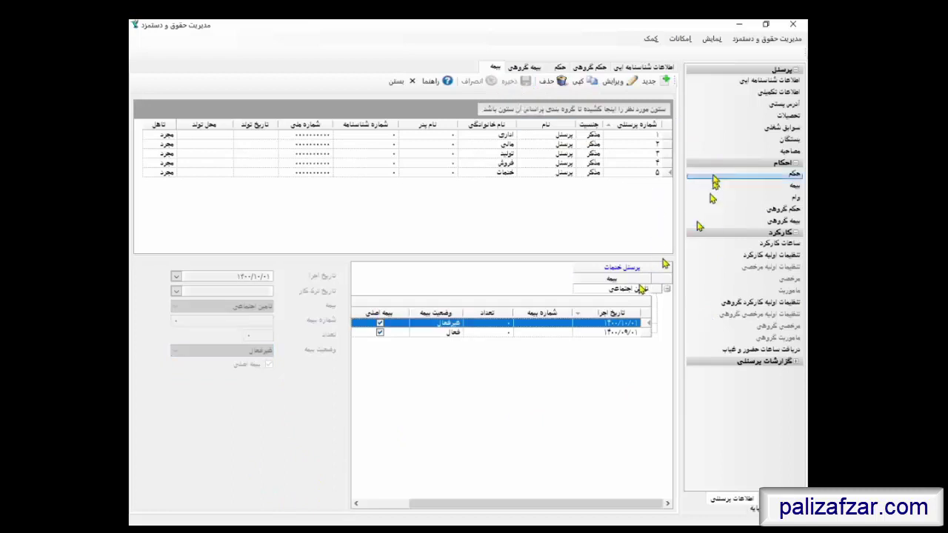
Copy the services employee's inactive insurance record, set its effective date to 1400/11/01 and status to فعال, and save it
{"action": "left_click", "coordinate": [584, 82]}
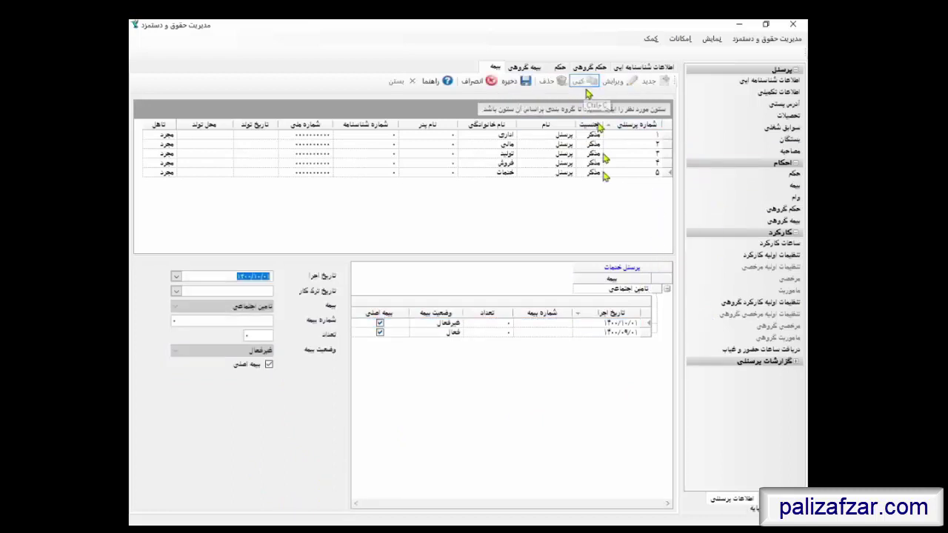
{"action": "left_click", "coordinate": [255, 277]}
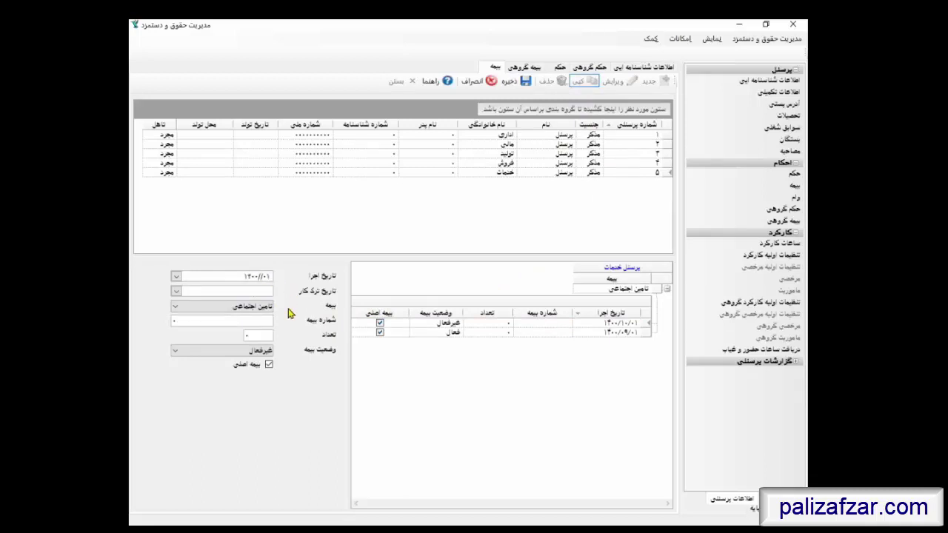
{"action": "type", "text": "11"}
{"action": "left_click", "coordinate": [264, 350]}
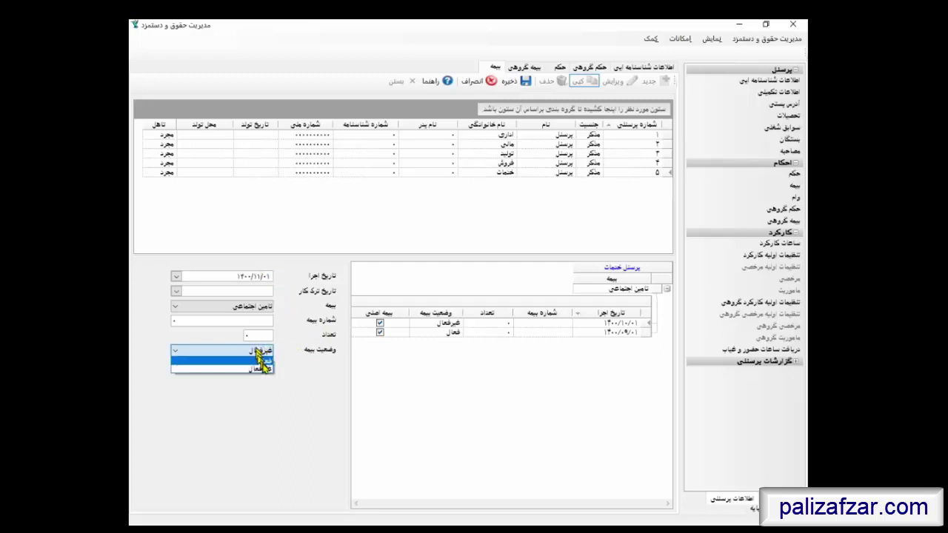
{"action": "left_click", "coordinate": [264, 363]}
{"action": "left_click", "coordinate": [264, 350]}
{"action": "left_click", "coordinate": [264, 364]}
{"action": "left_click", "coordinate": [511, 81]}
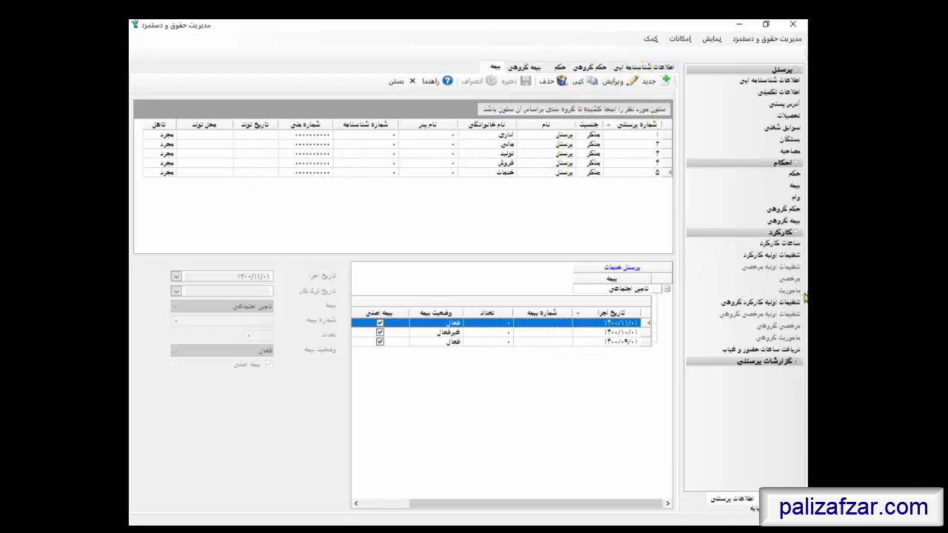
Delete the administrative employee's individual initial work settings record (تنظیمات اولیه کارکرد) and confirm the deletion
{"action": "left_click", "coordinate": [778, 256]}
{"action": "left_click", "coordinate": [759, 304]}
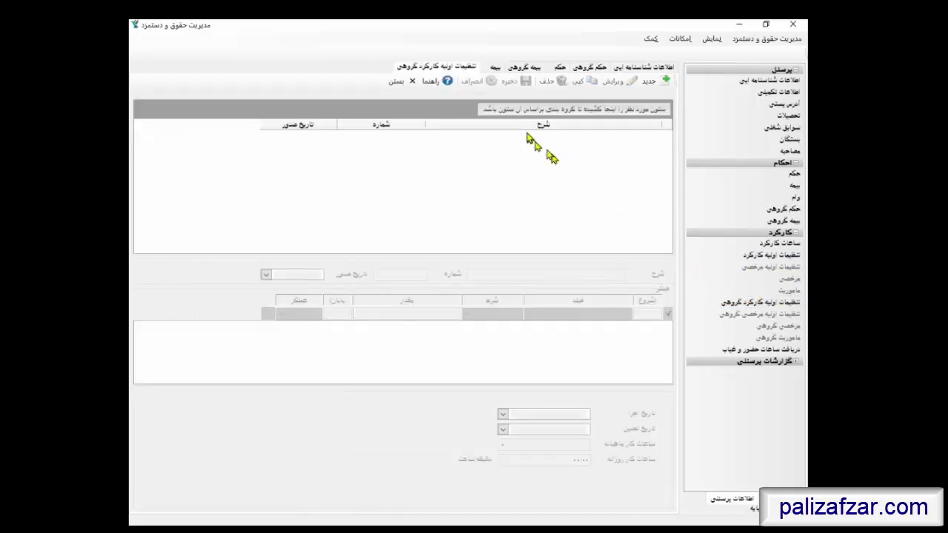
{"action": "left_click", "coordinate": [775, 256]}
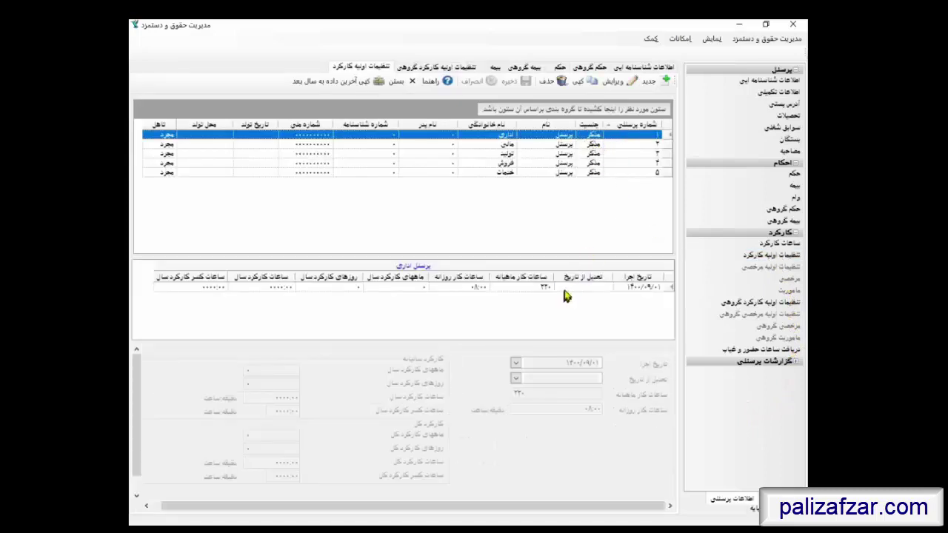
{"action": "left_click", "coordinate": [564, 289]}
{"action": "left_click", "coordinate": [548, 82]}
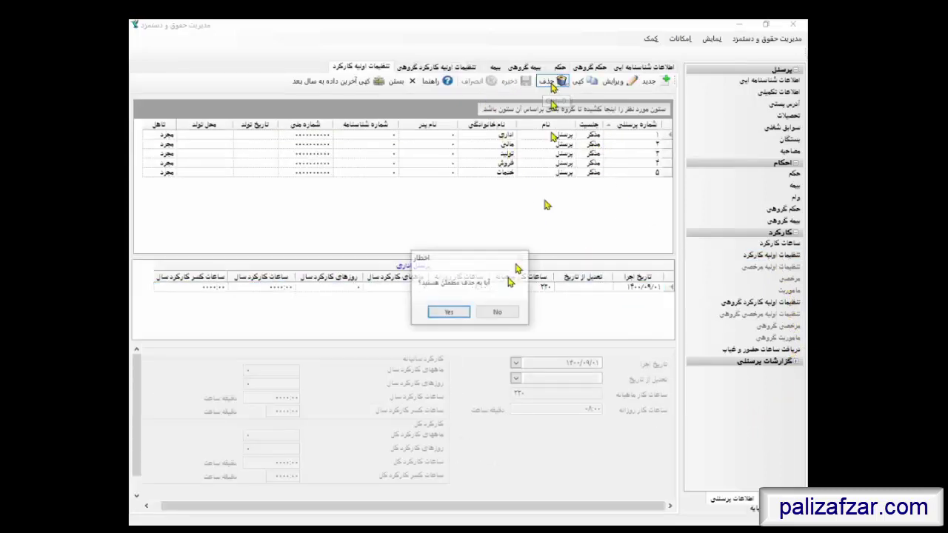
{"action": "left_click", "coordinate": [452, 313]}
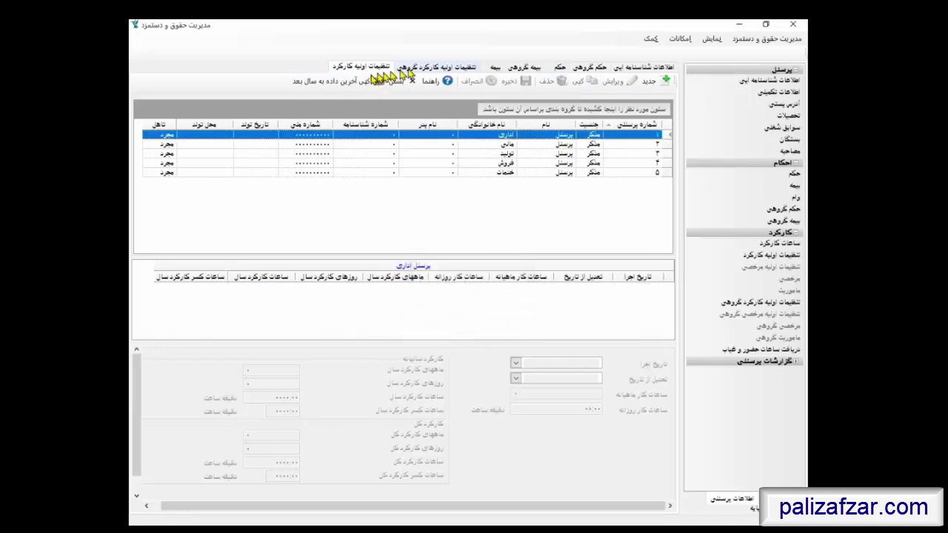
Create a group initial work settings record (تنظیمات اولیه کارکرد گروهی) with description 1400 and effective date 1400/01/01
{"action": "left_click", "coordinate": [424, 68]}
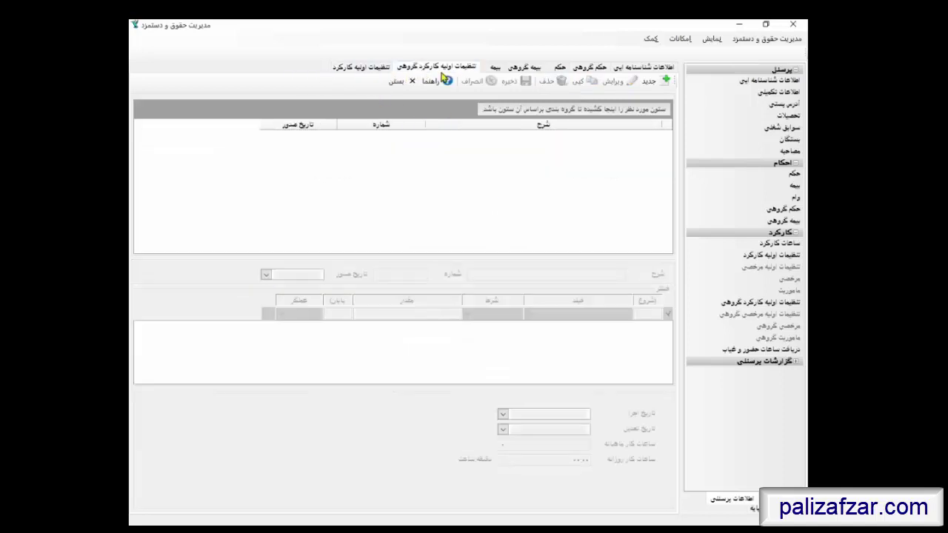
{"action": "left_click", "coordinate": [649, 83]}
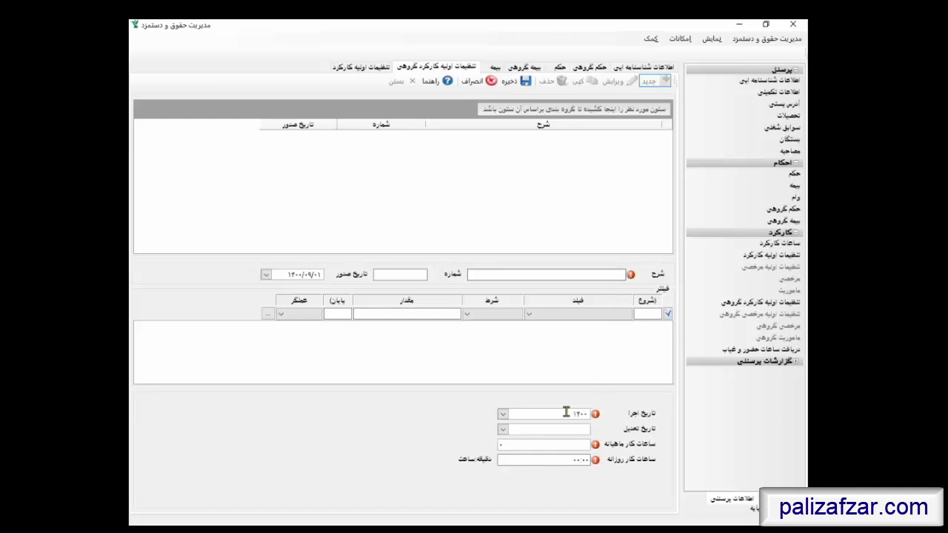
{"action": "left_click", "coordinate": [616, 274]}
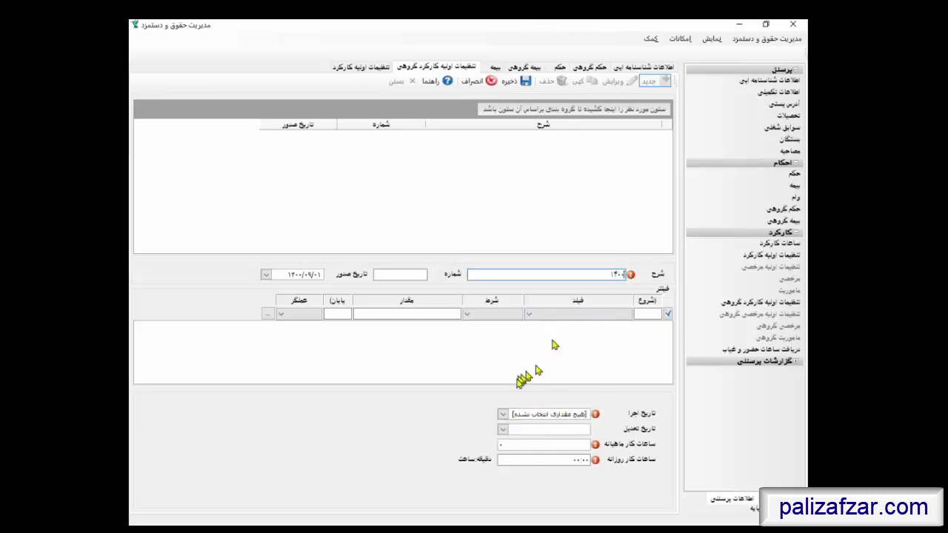
{"action": "left_click", "coordinate": [503, 414]}
{"action": "left_click_drag", "start_coordinate": [506, 429], "coordinate": [506, 430]}
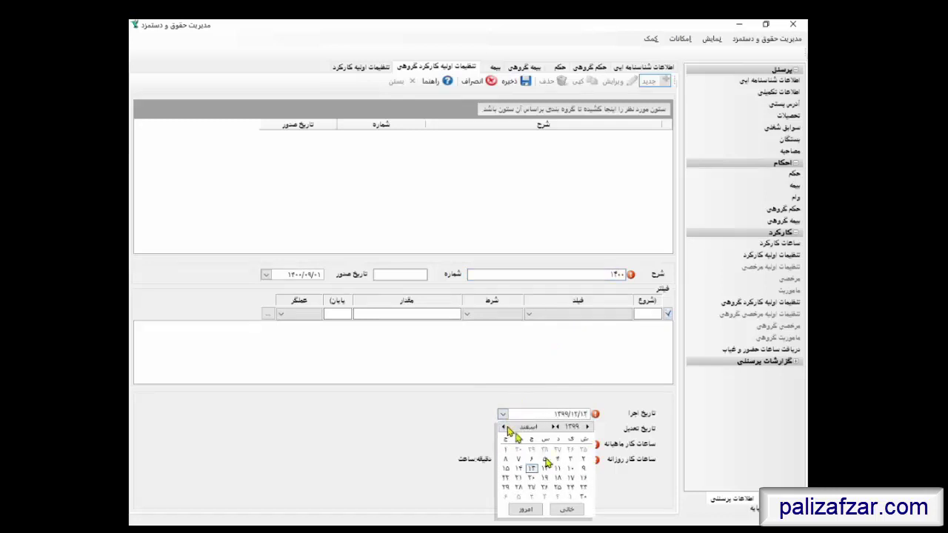
{"action": "left_click", "coordinate": [554, 431]}
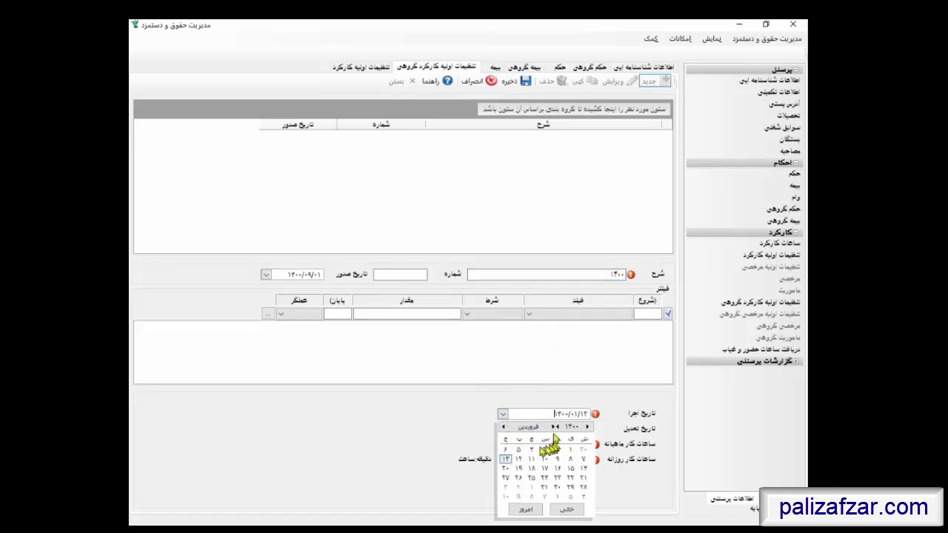
{"action": "left_click", "coordinate": [570, 450]}
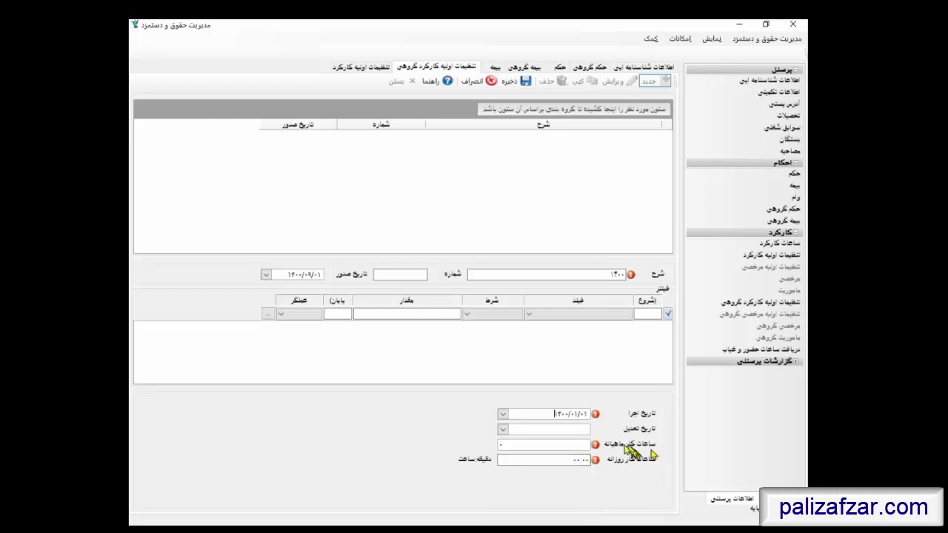
Set the group record's monthly work hours to 220 and daily work hours to 08:00, and save it
{"action": "left_click", "coordinate": [554, 445]}
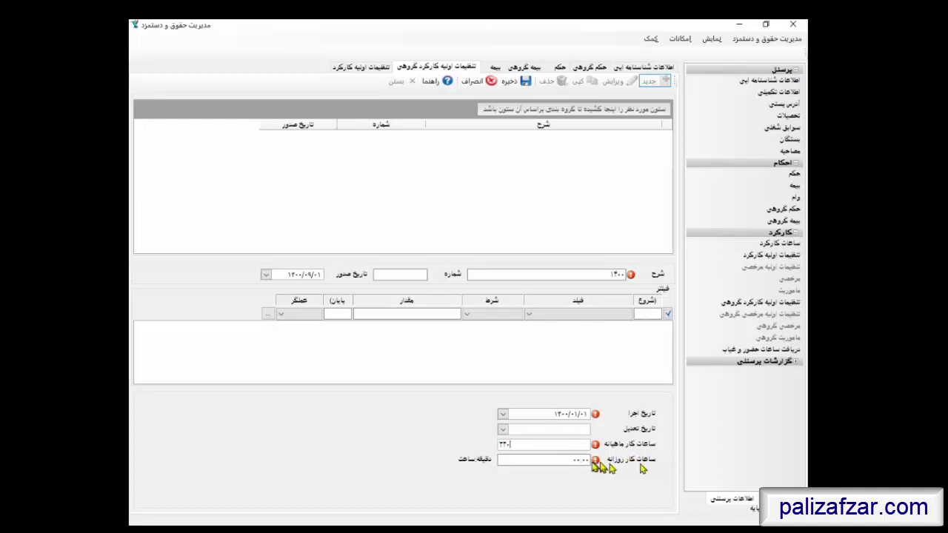
{"action": "left_click", "coordinate": [565, 460]}
{"action": "left_click", "coordinate": [564, 460]}
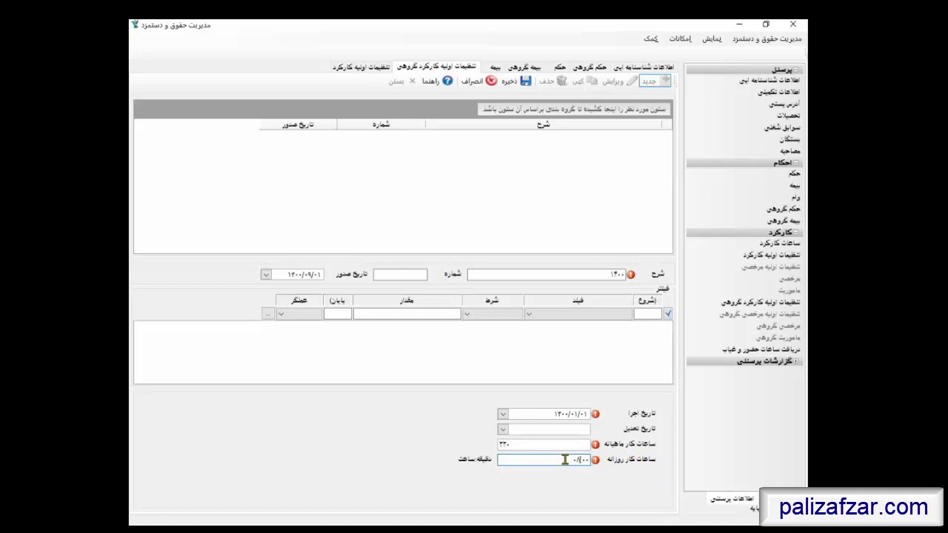
{"action": "type", "text": "8"}
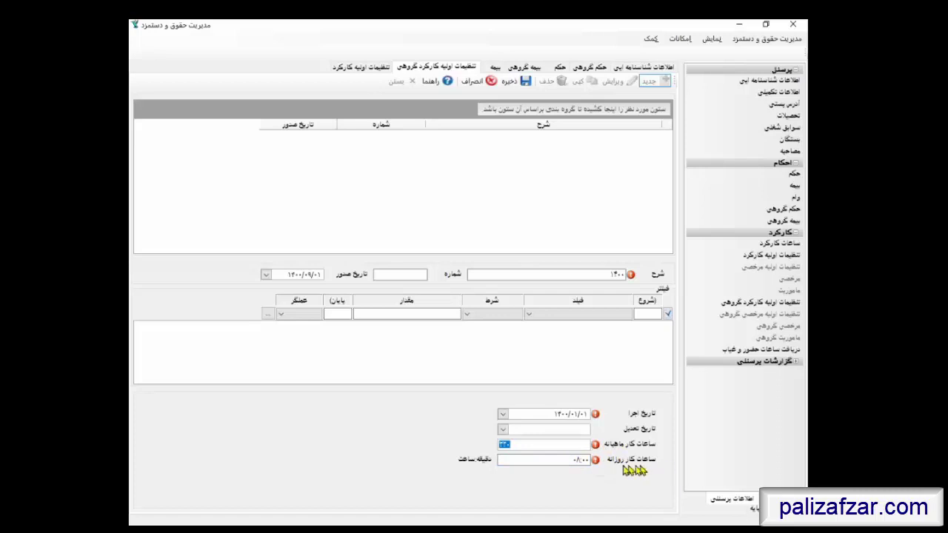
{"action": "left_click", "coordinate": [569, 464]}
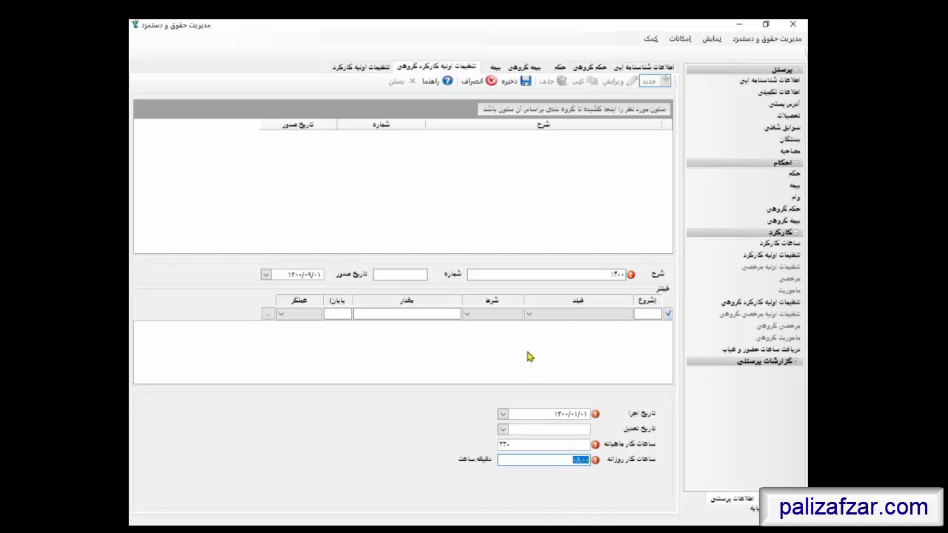
{"action": "left_click", "coordinate": [509, 446]}
{"action": "left_click", "coordinate": [563, 463]}
{"action": "left_click", "coordinate": [557, 445]}
{"action": "left_click", "coordinate": [568, 460]}
{"action": "left_click", "coordinate": [513, 83]}
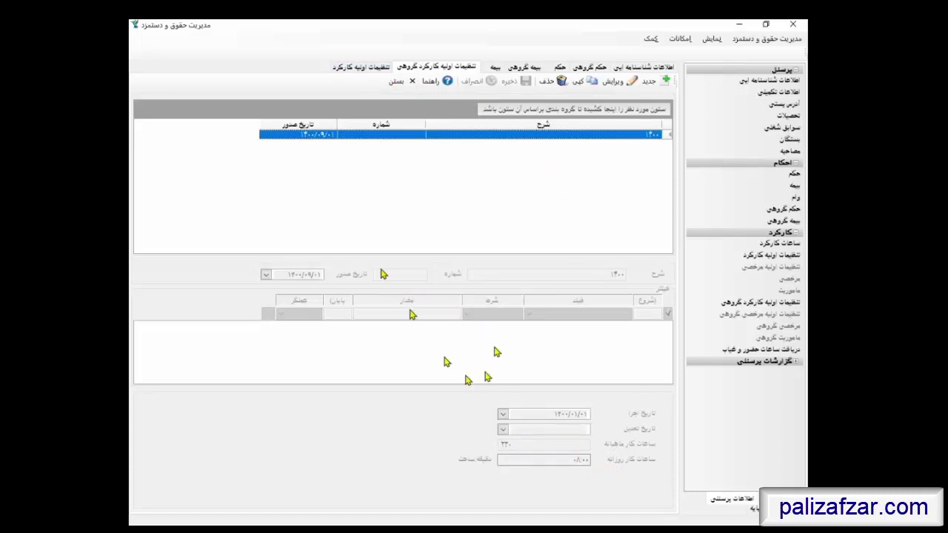
Check the individual initial work settings of the administrative and production employees
{"action": "left_click", "coordinate": [357, 68]}
{"action": "left_click", "coordinate": [494, 133]}
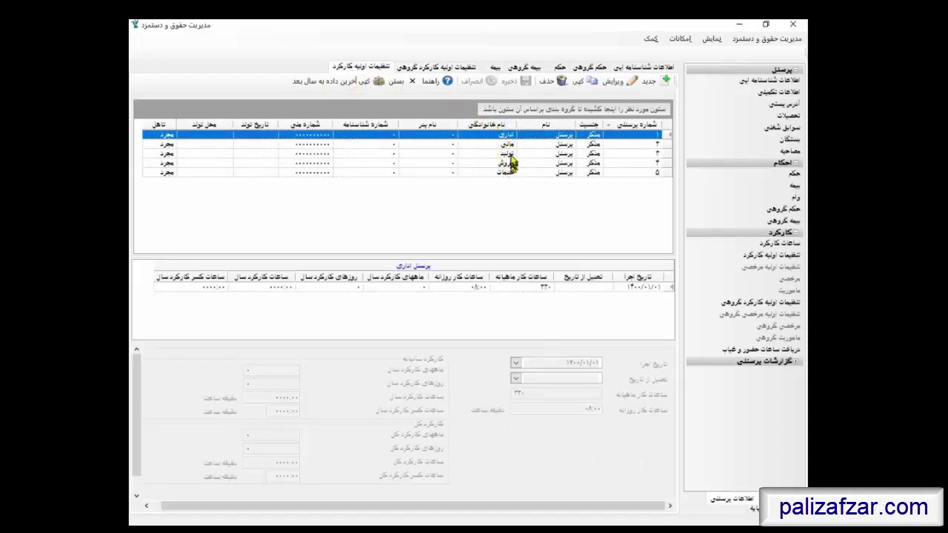
{"action": "left_click", "coordinate": [511, 153]}
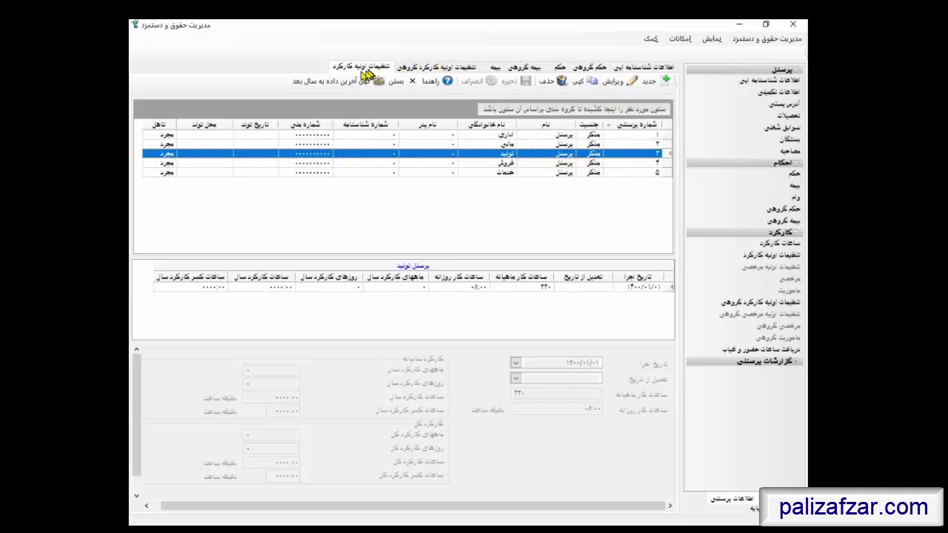
Edit the production employee's initial work settings to 360 monthly hours and 12:00 daily hours, and save them
{"action": "left_click", "coordinate": [621, 88]}
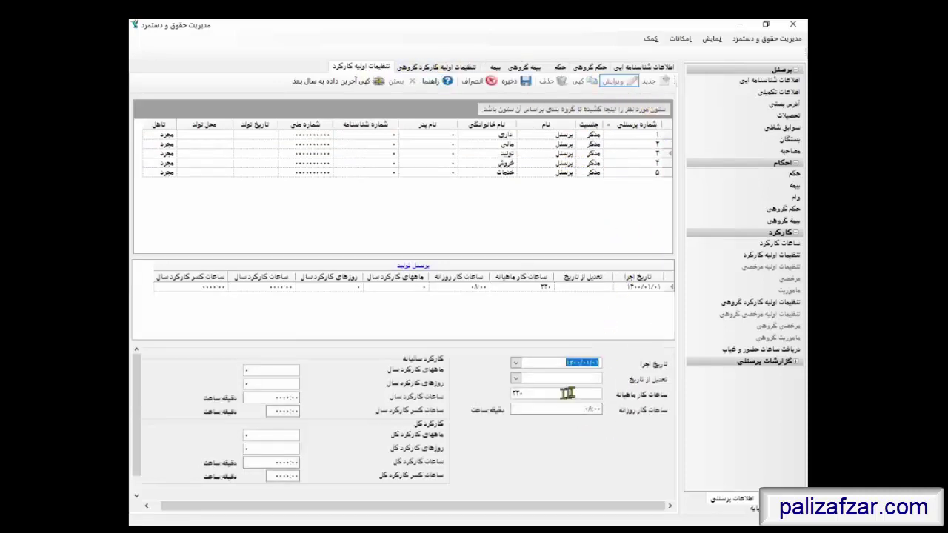
{"action": "left_click", "coordinate": [532, 395]}
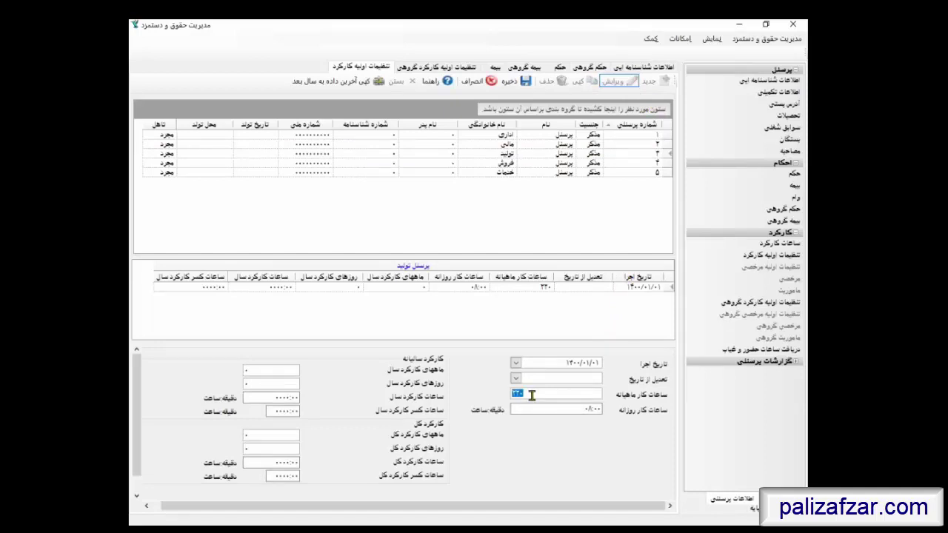
{"action": "type", "text": "۲"}
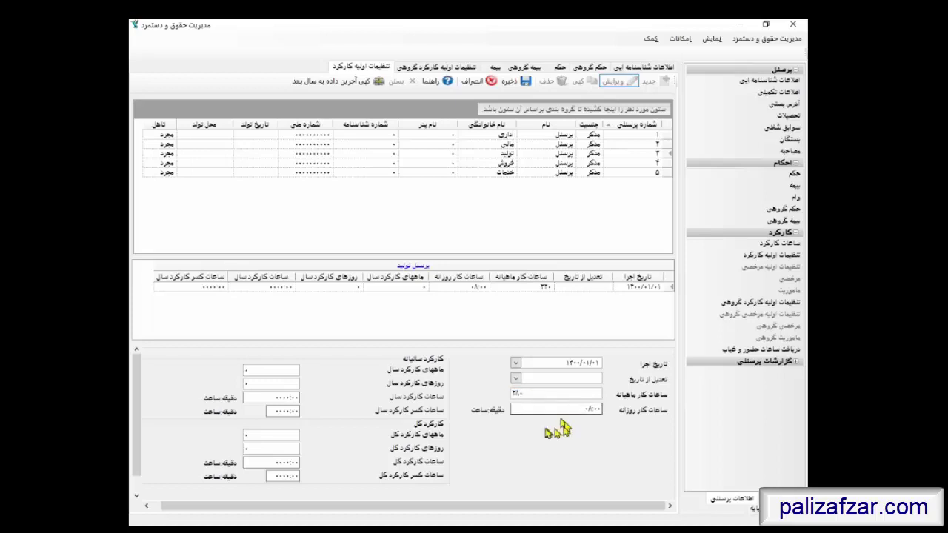
{"action": "double_click", "coordinate": [535, 395]}
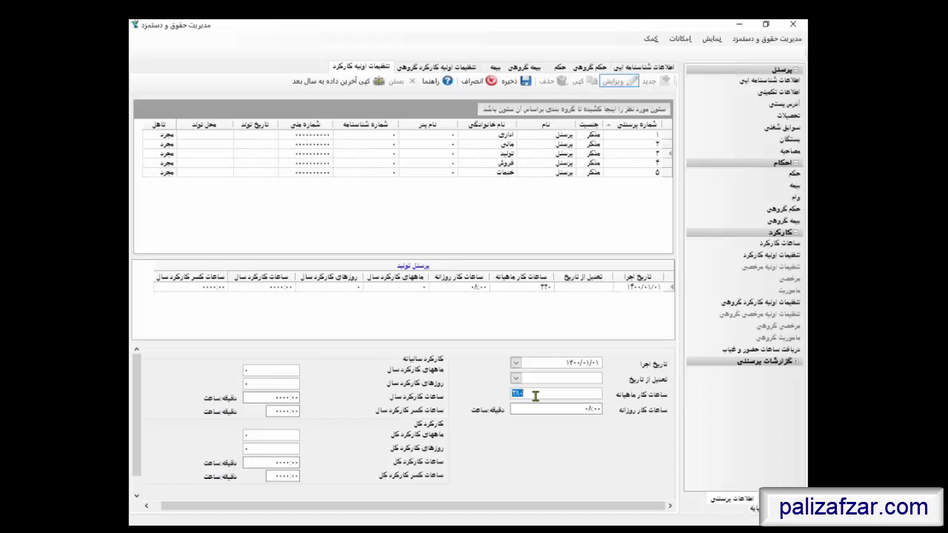
{"action": "type", "text": "2"}
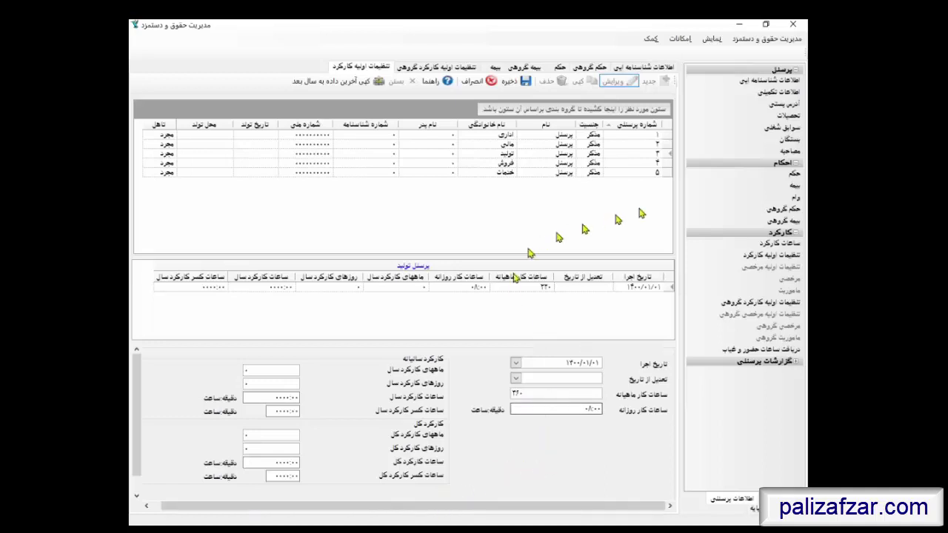
{"action": "double_click", "coordinate": [525, 393]}
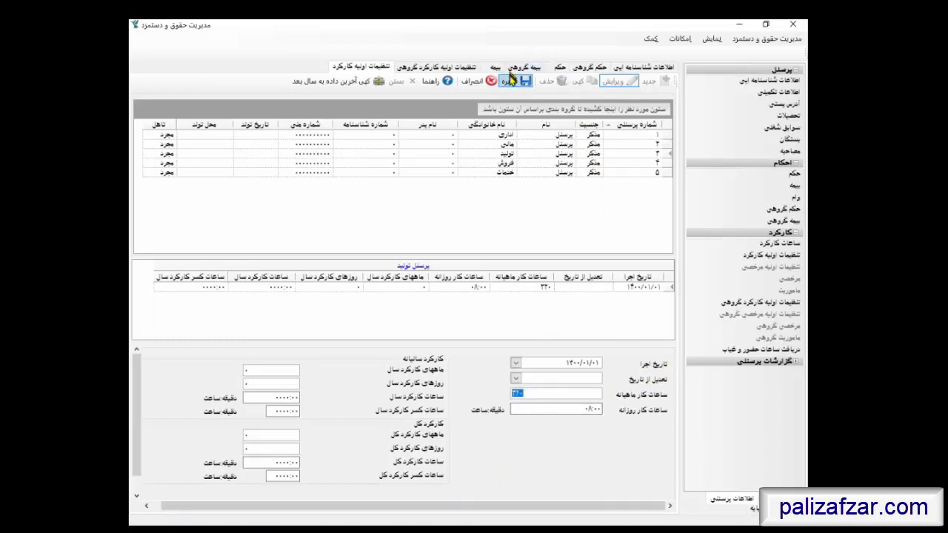
{"action": "double_click", "coordinate": [592, 409]}
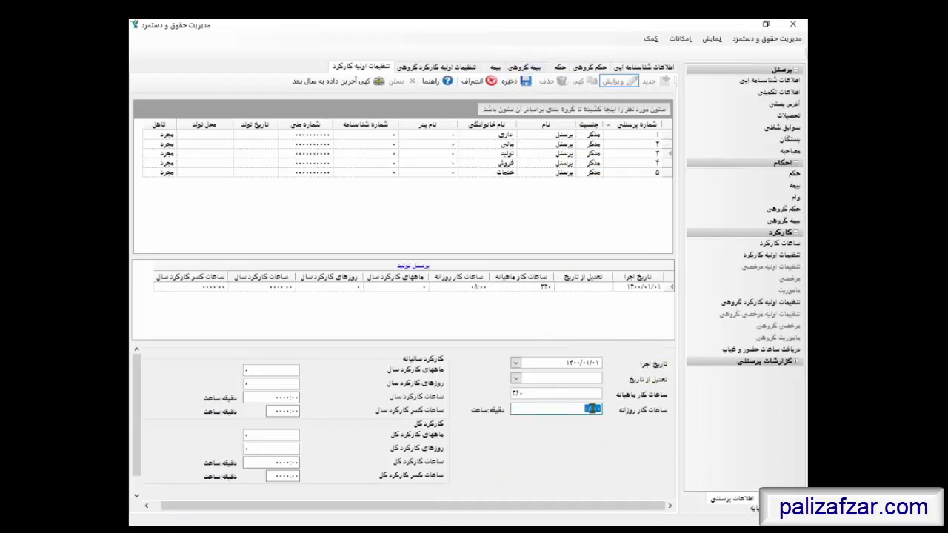
{"action": "left_click", "coordinate": [592, 409]}
{"action": "left_click", "coordinate": [523, 81]}
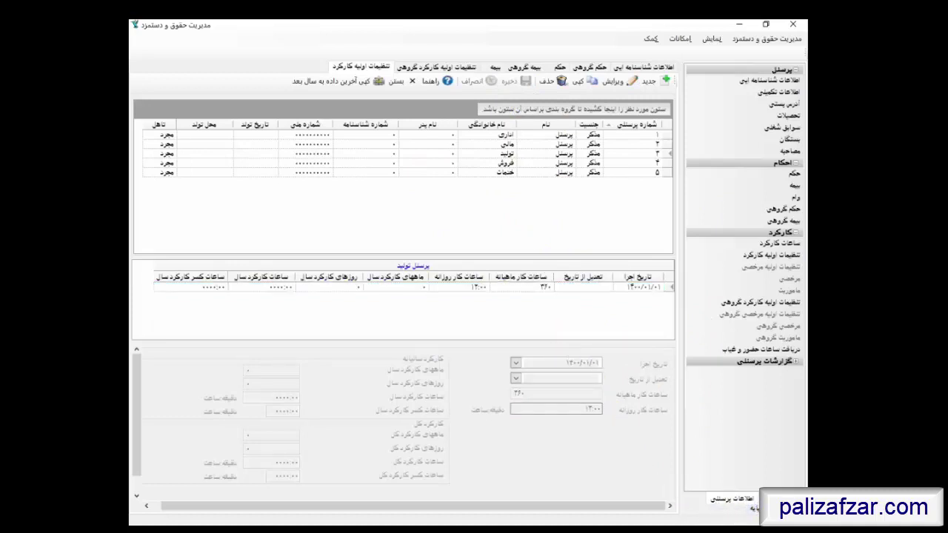
Open the مستمر salary item حقوق پایه for editing in the base information's salary items (اقلام حقوقی)
{"action": "left_click", "coordinate": [752, 507]}
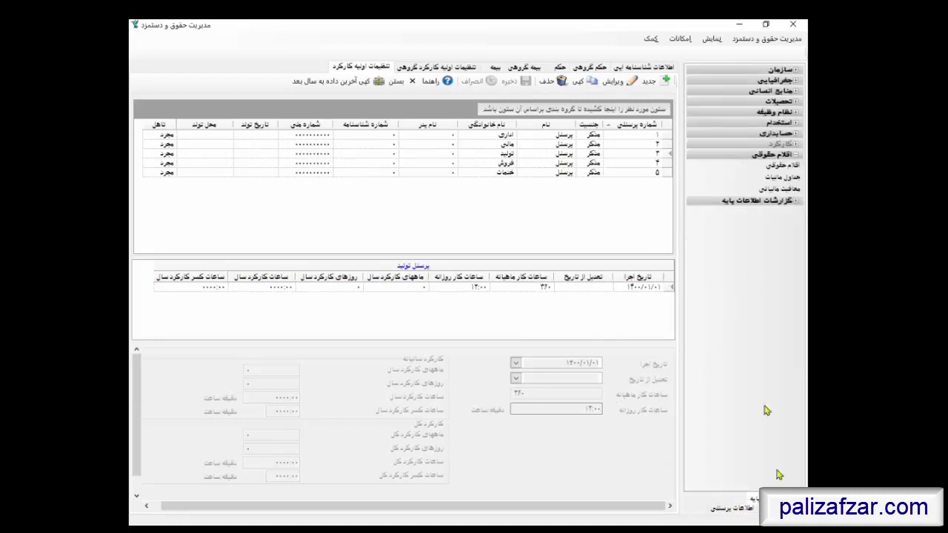
{"action": "left_click", "coordinate": [786, 166]}
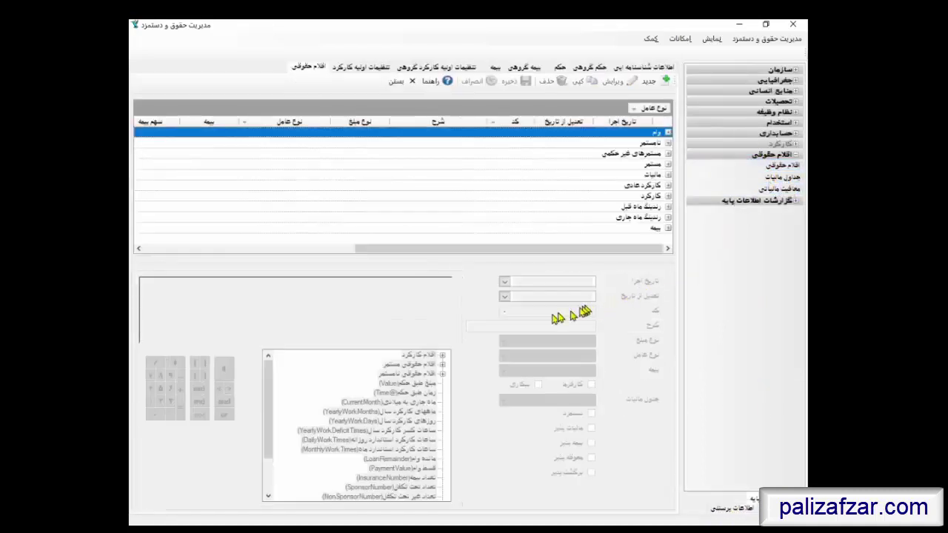
{"action": "left_click", "coordinate": [668, 163]}
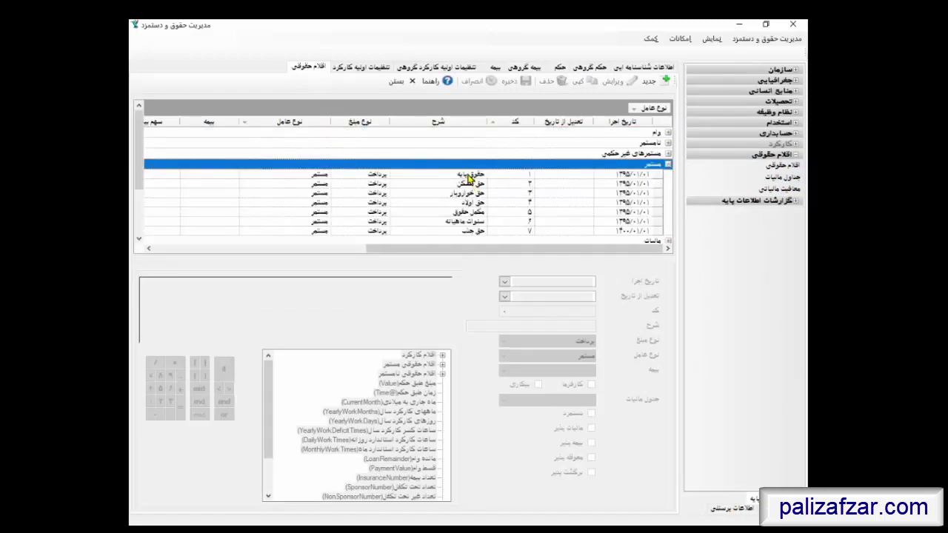
{"action": "left_click", "coordinate": [470, 175]}
{"action": "left_click", "coordinate": [615, 82]}
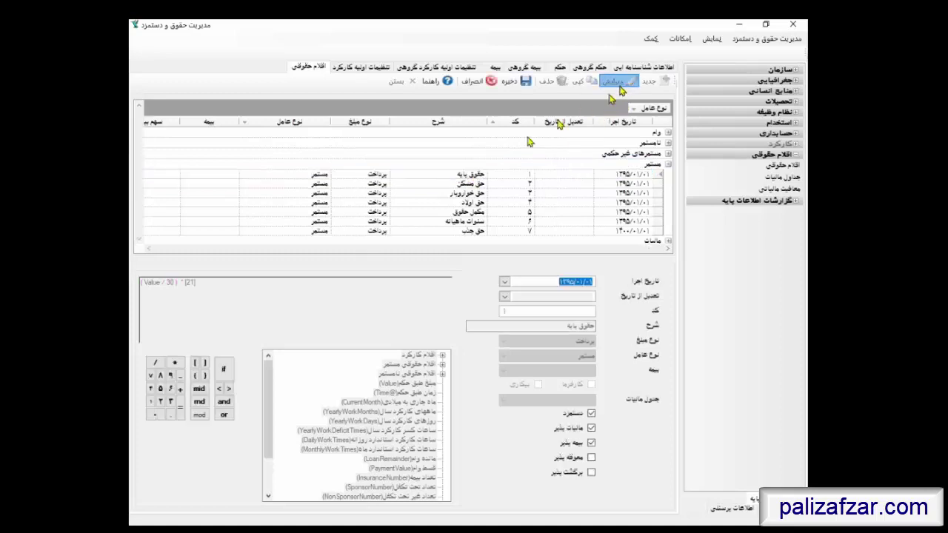
Examine each term of the حقوق پایه calculation formula, and cancel the editing without changes
{"action": "double_click", "coordinate": [157, 283]}
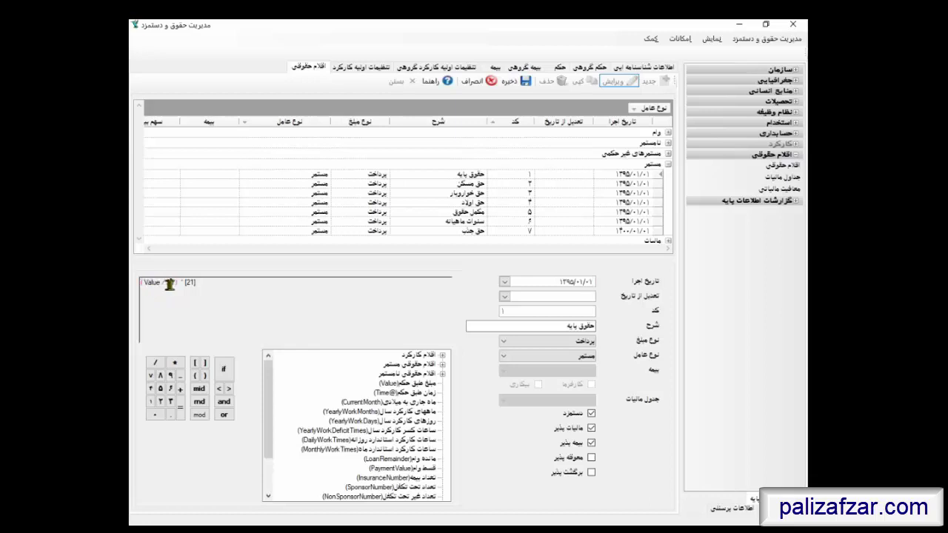
{"action": "double_click", "coordinate": [170, 284]}
{"action": "left_click", "coordinate": [181, 282]}
{"action": "left_click_drag", "start_coordinate": [181, 282], "coordinate": [199, 286]}
{"action": "left_click_drag", "start_coordinate": [190, 283], "coordinate": [249, 317]}
{"action": "left_click", "coordinate": [482, 83]}
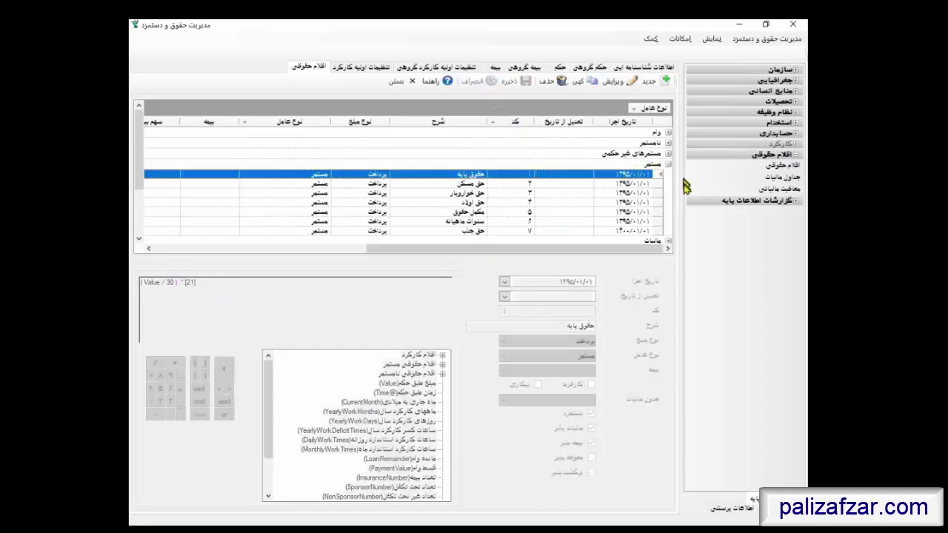
Examine the calculation formulas of the اضافه کار and کسر کار items in the کارکرد group
{"action": "left_click", "coordinate": [649, 212]}
{"action": "scroll", "coordinate": [652, 214], "scroll_direction": "down", "scroll_amount": 2}
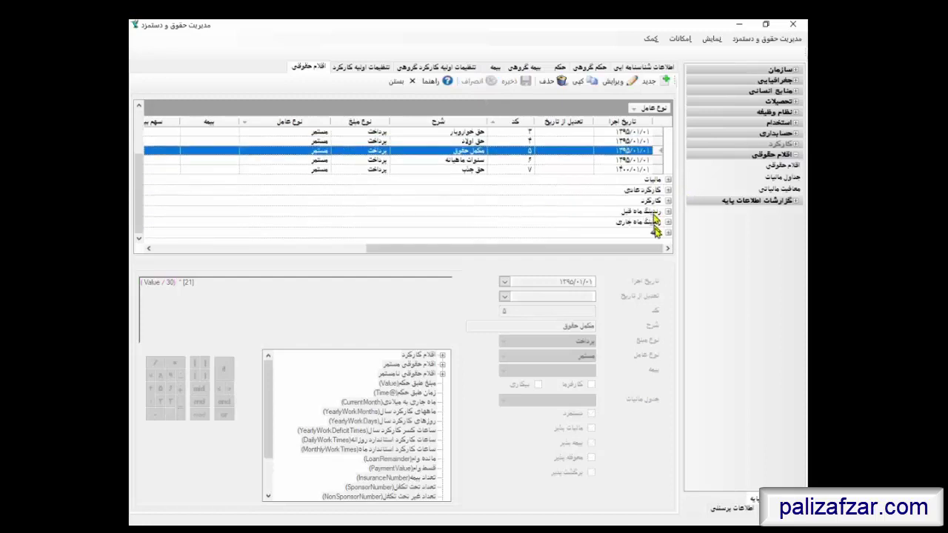
{"action": "left_click", "coordinate": [652, 200]}
{"action": "left_click", "coordinate": [668, 201]}
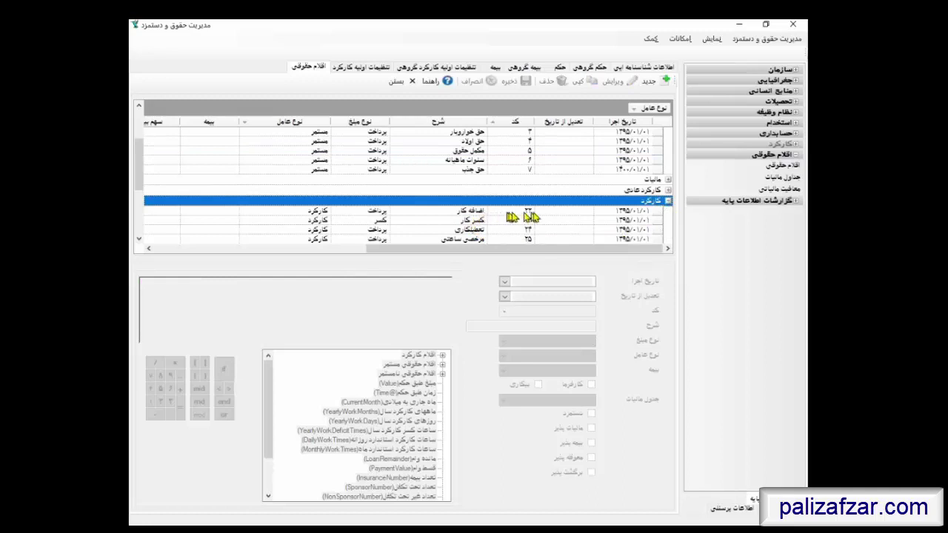
{"action": "left_click", "coordinate": [630, 212]}
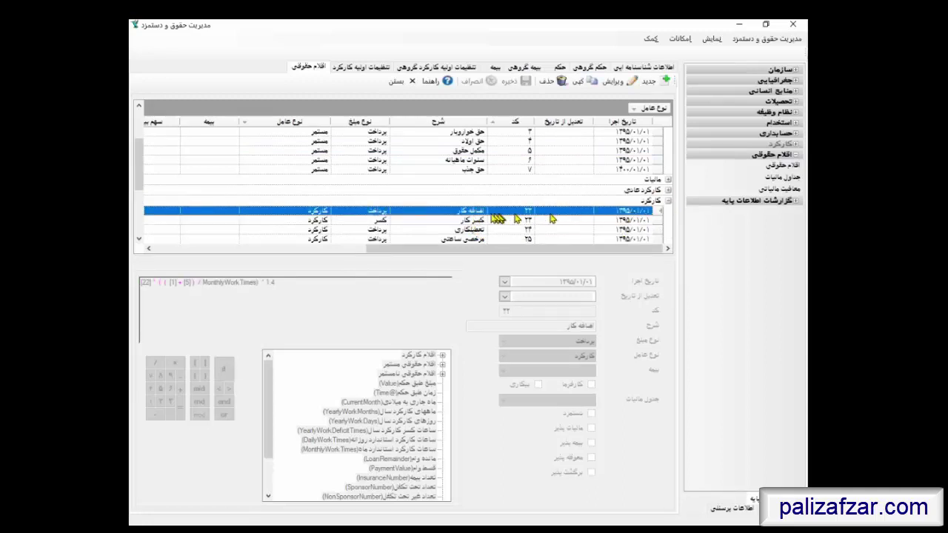
{"action": "left_click", "coordinate": [487, 220]}
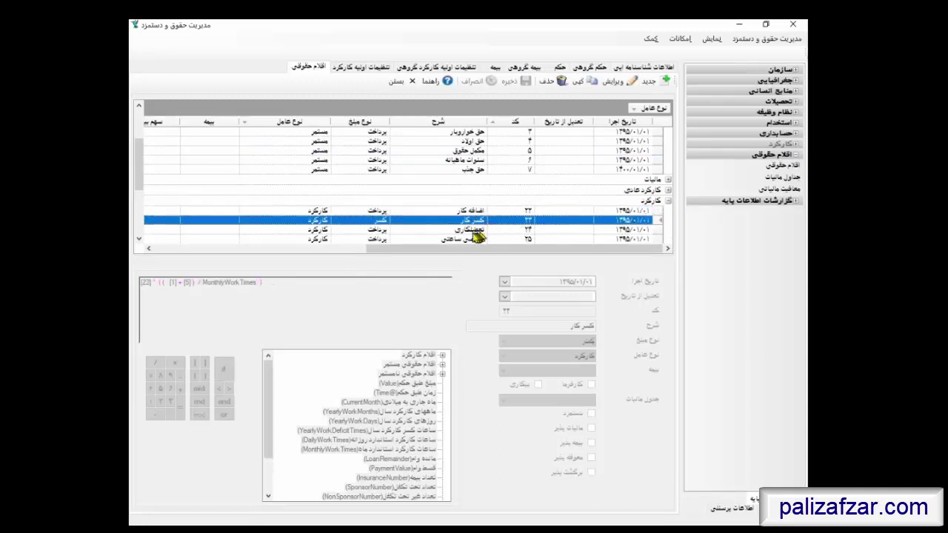
Open the اضافه کار item for editing and examine the MonthlyWorkTimes term of its formula
{"action": "left_click", "coordinate": [467, 231]}
{"action": "left_click", "coordinate": [472, 212]}
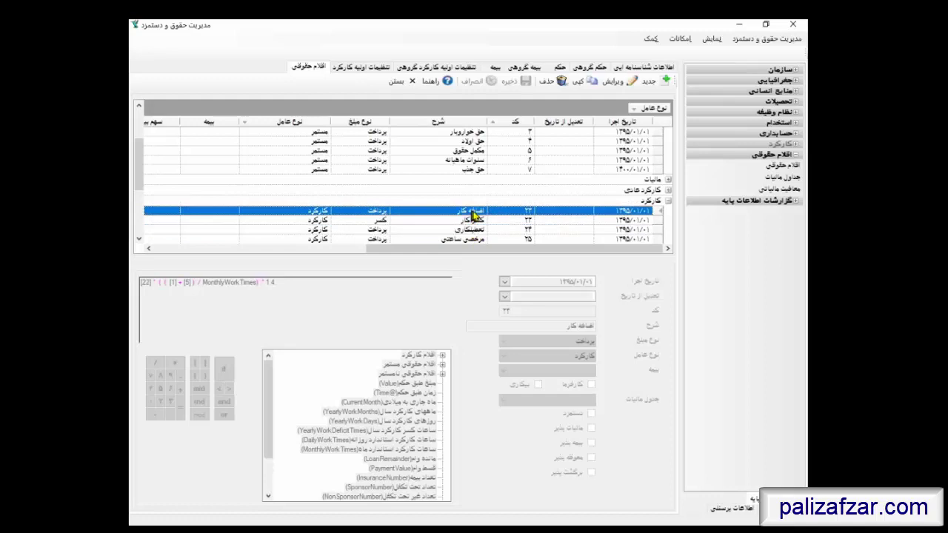
{"action": "left_click", "coordinate": [612, 81]}
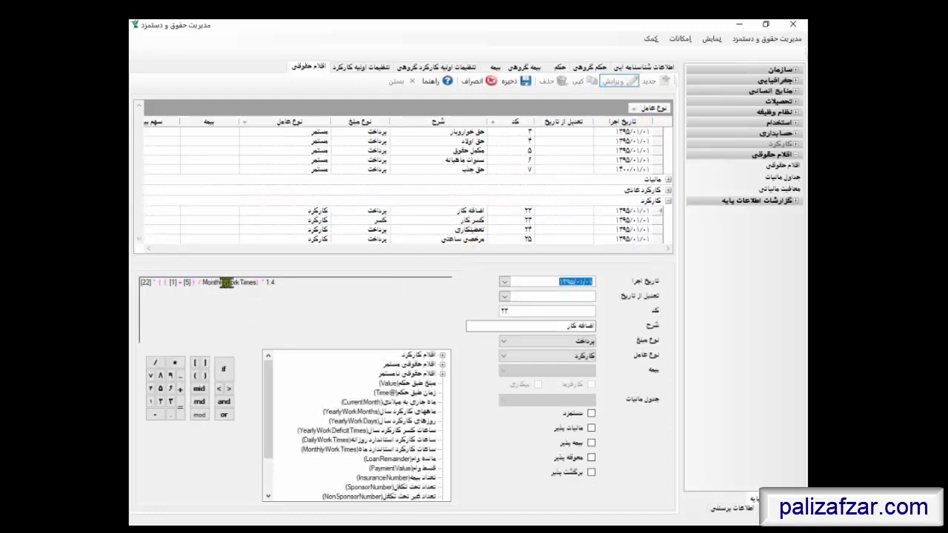
{"action": "left_click_drag", "start_coordinate": [205, 284], "coordinate": [261, 284]}
Check the monthly hours in the group initial work settings, and examine the hourly wage part of the اضافه کار formula
{"action": "left_click", "coordinate": [437, 67]}
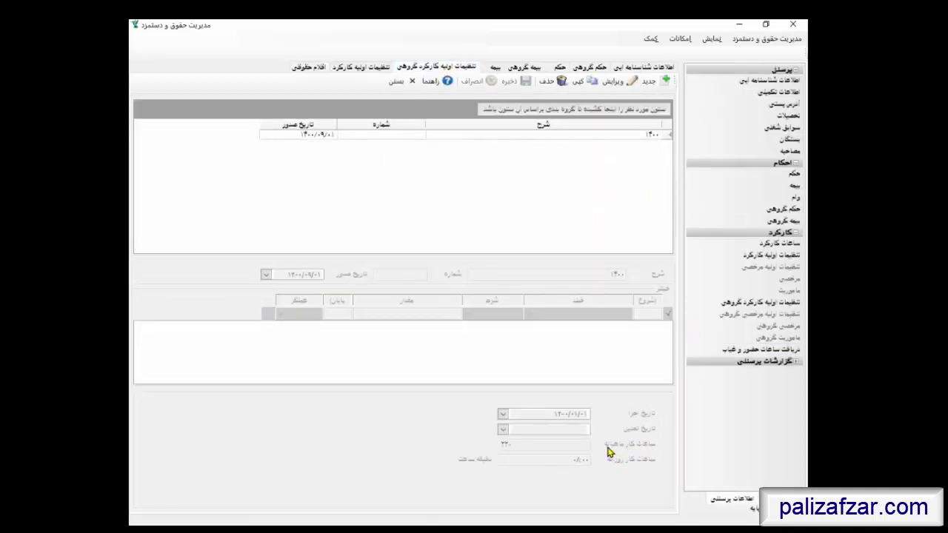
{"action": "left_click", "coordinate": [409, 82]}
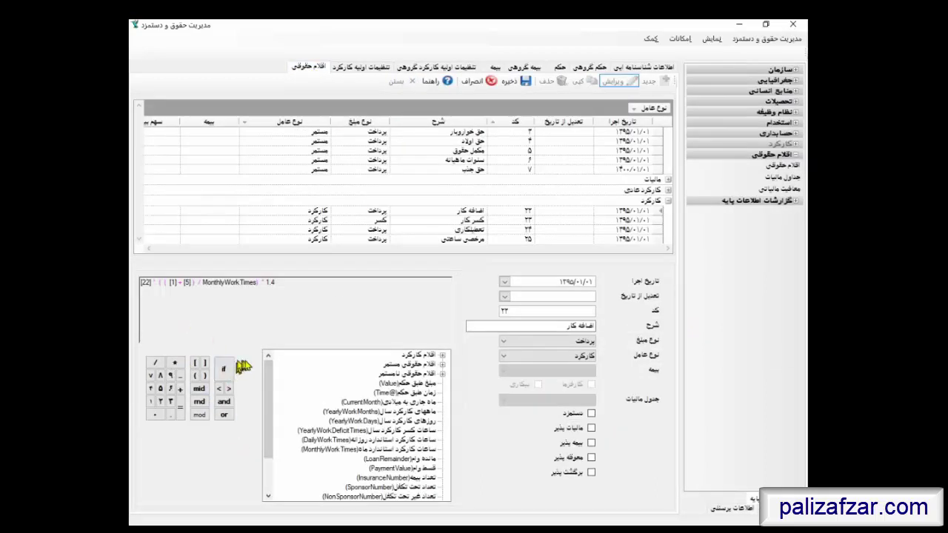
{"action": "left_click", "coordinate": [169, 282]}
{"action": "left_click_drag", "start_coordinate": [168, 283], "coordinate": [218, 286]}
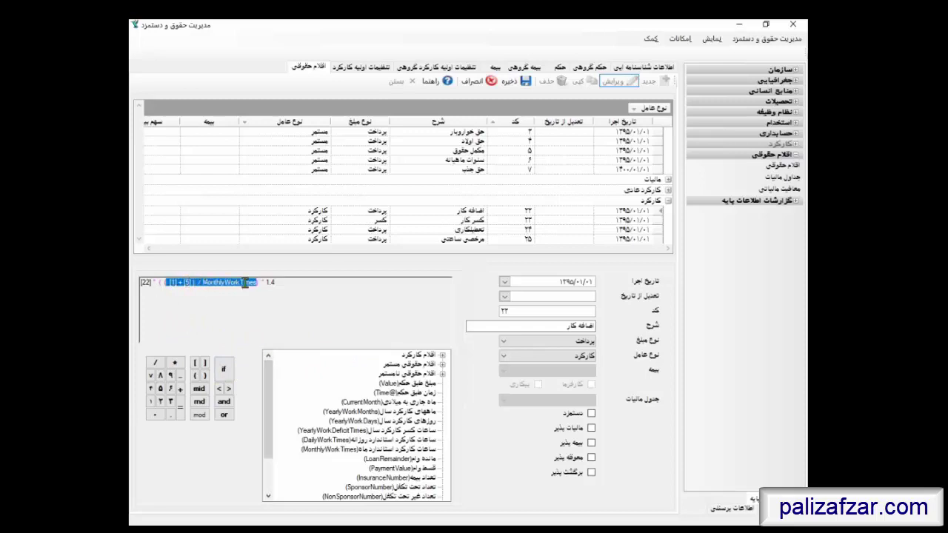
{"action": "left_click", "coordinate": [293, 284]}
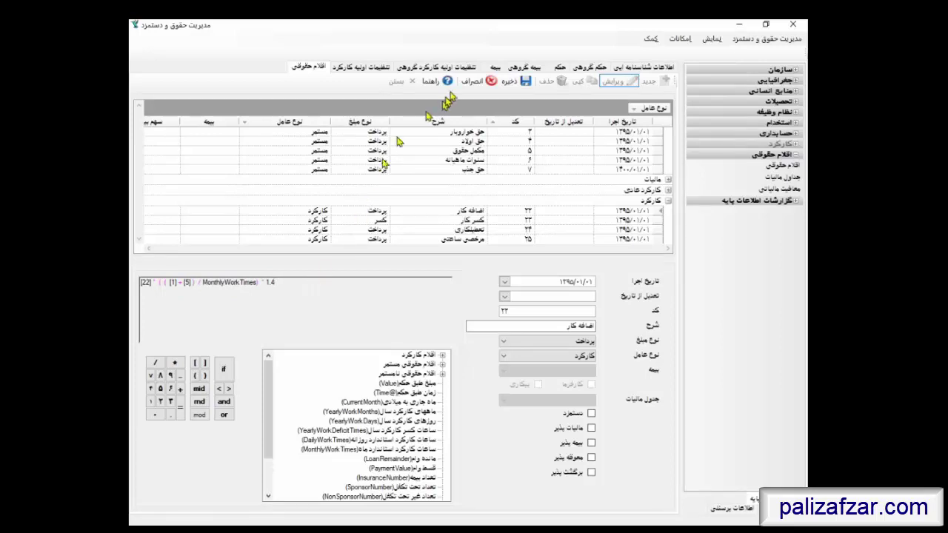
Compare the monthly and daily work hours of the administrative, finance, production and services employees in the individual initial work settings
{"action": "left_click", "coordinate": [383, 67]}
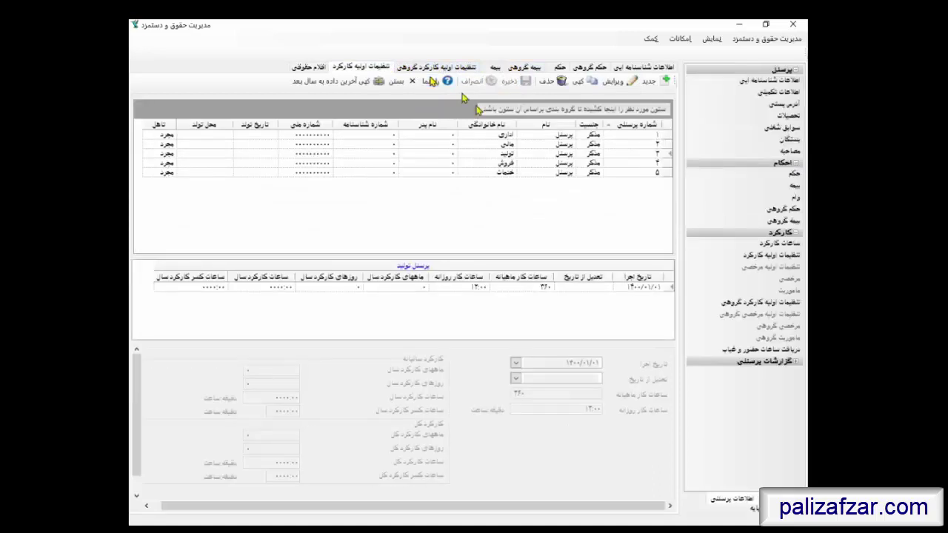
{"action": "left_click", "coordinate": [511, 144]}
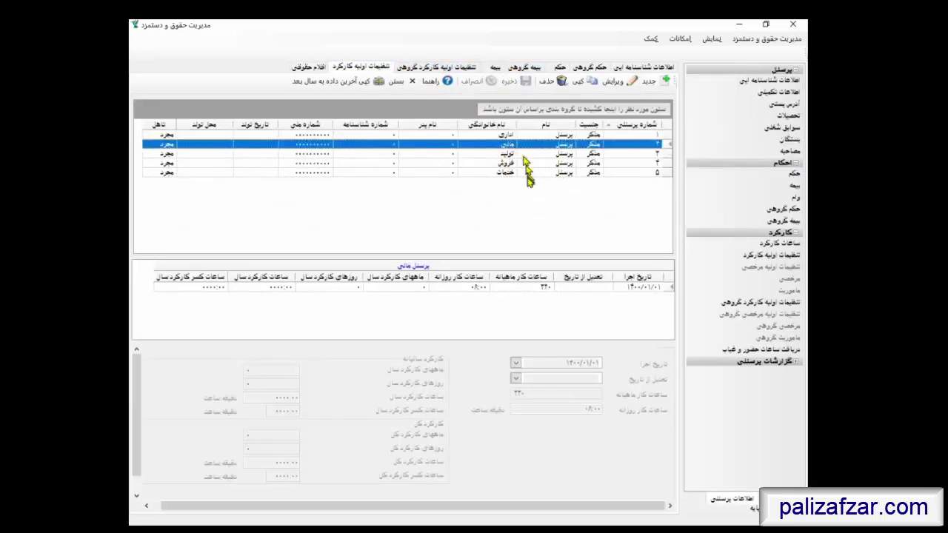
{"action": "left_click", "coordinate": [511, 175]}
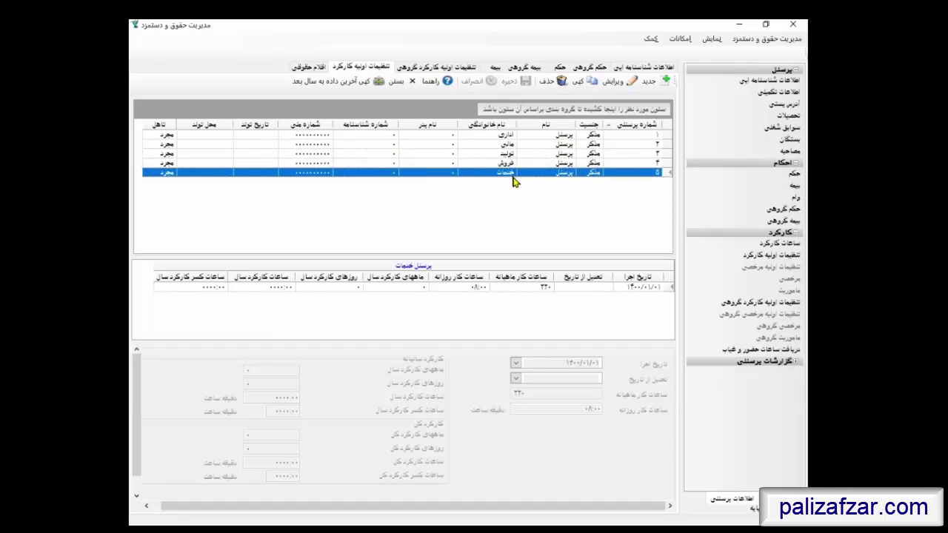
{"action": "left_click", "coordinate": [554, 154]}
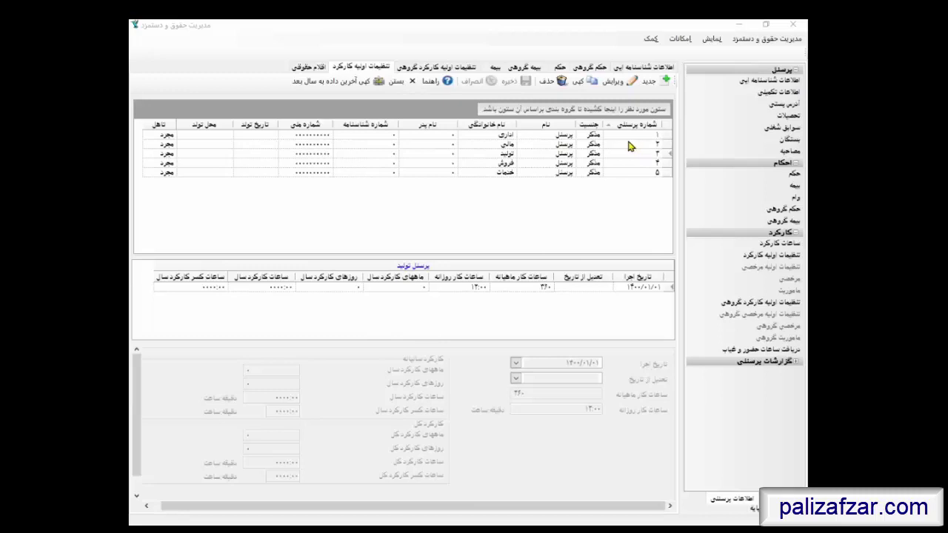
{"action": "left_click", "coordinate": [562, 137]}
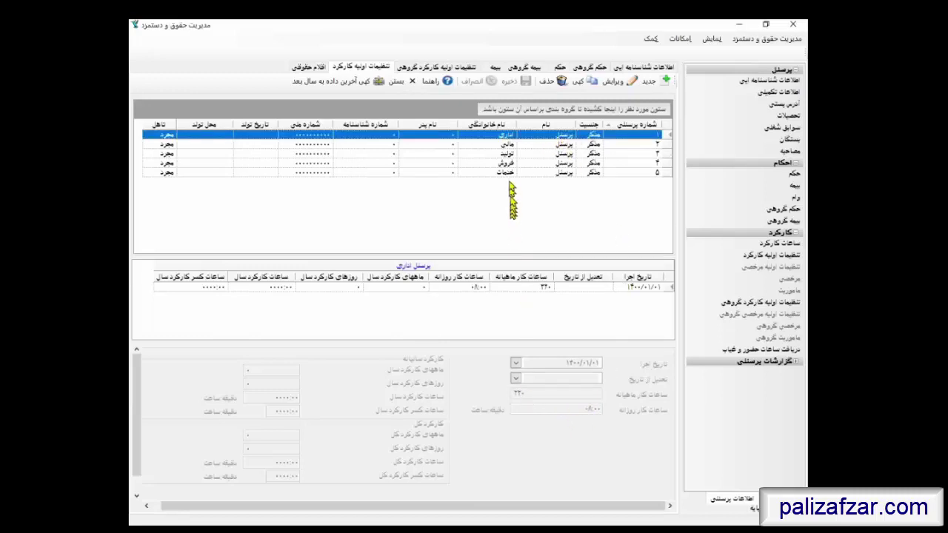
{"action": "left_click", "coordinate": [509, 145]}
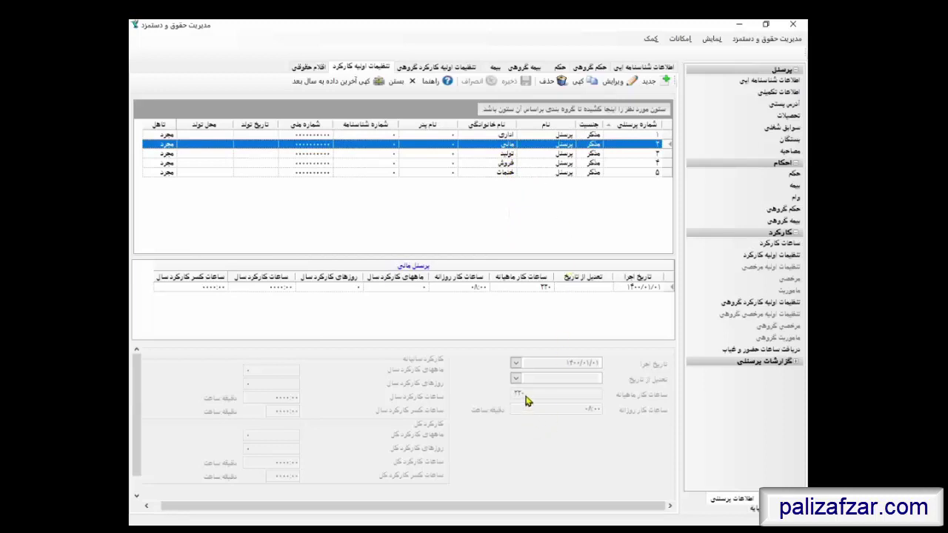
{"action": "left_click", "coordinate": [551, 173]}
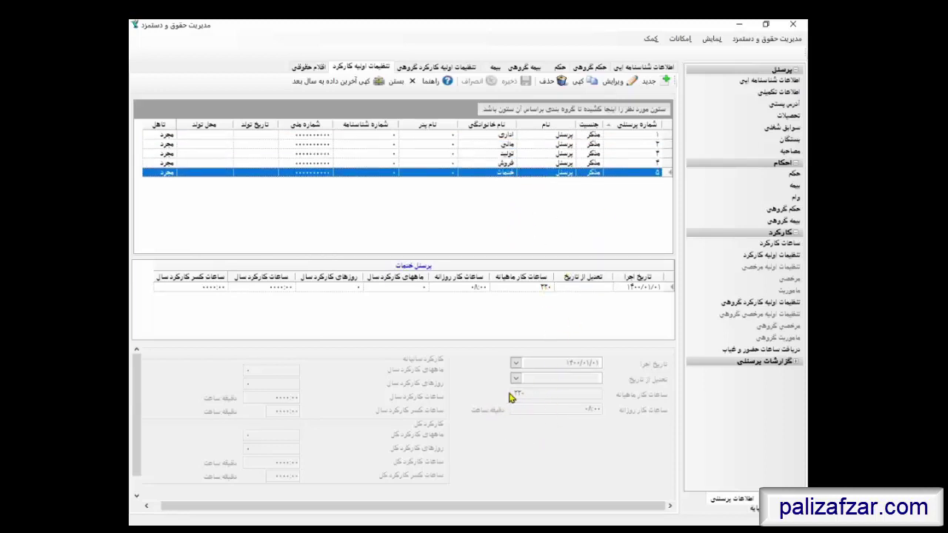
{"action": "left_click", "coordinate": [510, 155]}
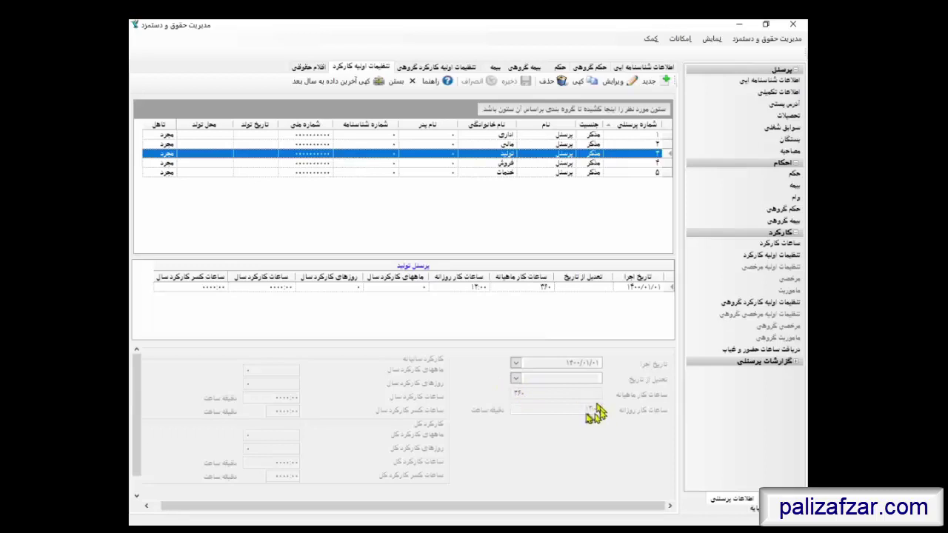
Return to the اضافه کار formula and enter 10,000,000 as the sample wage in the Calculator
{"action": "left_click", "coordinate": [306, 67]}
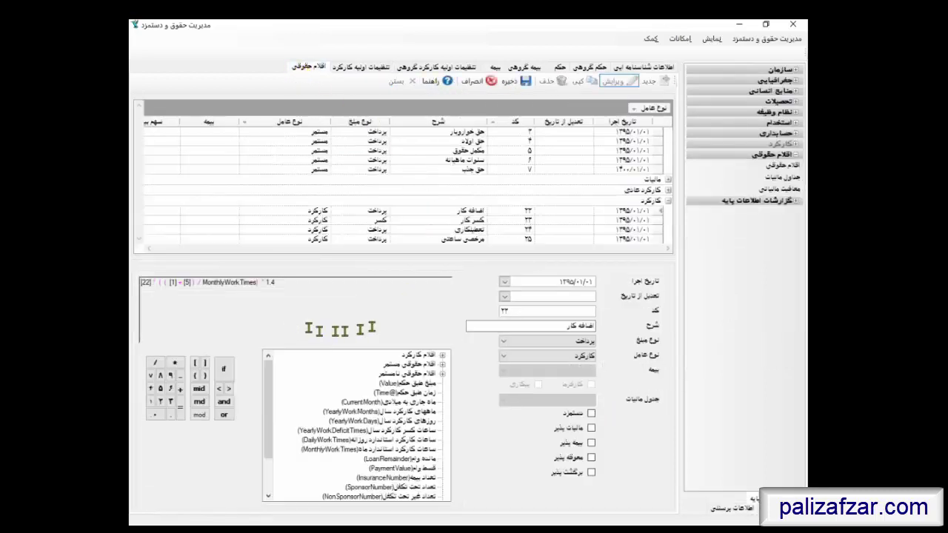
{"action": "left_click", "coordinate": [211, 282]}
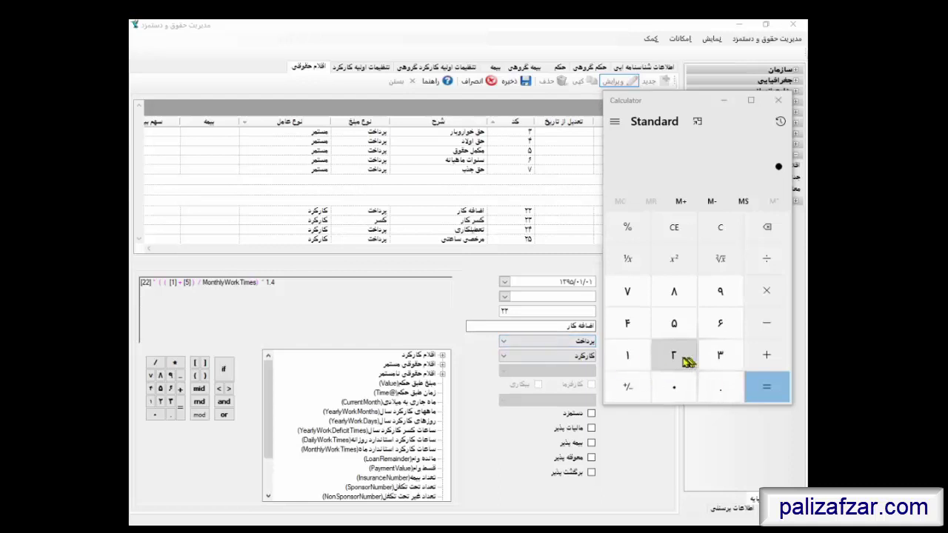
{"action": "left_click", "coordinate": [628, 359]}
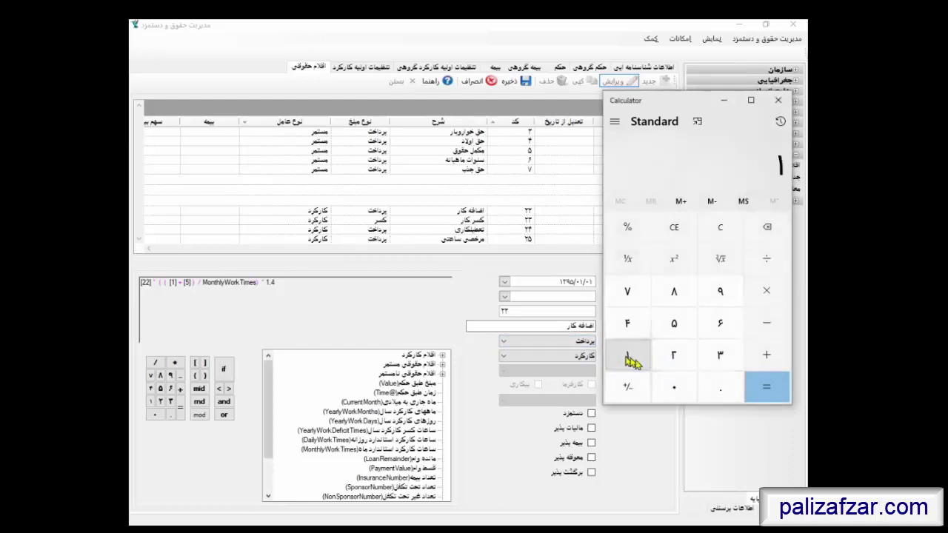
{"action": "left_click", "coordinate": [671, 391]}
{"action": "left_click", "coordinate": [672, 393]}
{"action": "left_click", "coordinate": [671, 392]}
{"action": "left_click", "coordinate": [672, 393]}
{"action": "left_click", "coordinate": [672, 394]}
{"action": "left_click", "coordinate": [672, 394]}
{"action": "left_click", "coordinate": [673, 395]}
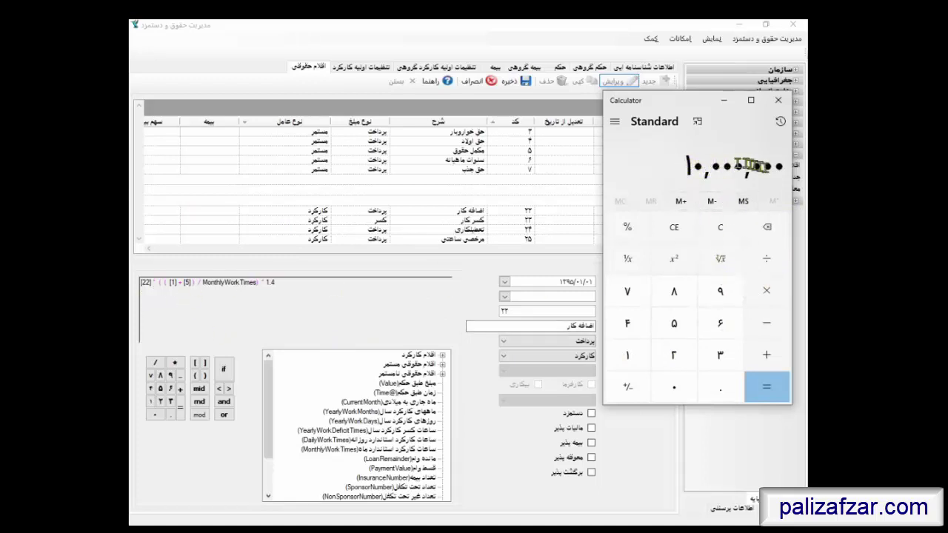
{"action": "left_click_drag", "start_coordinate": [783, 169], "coordinate": [691, 164]}
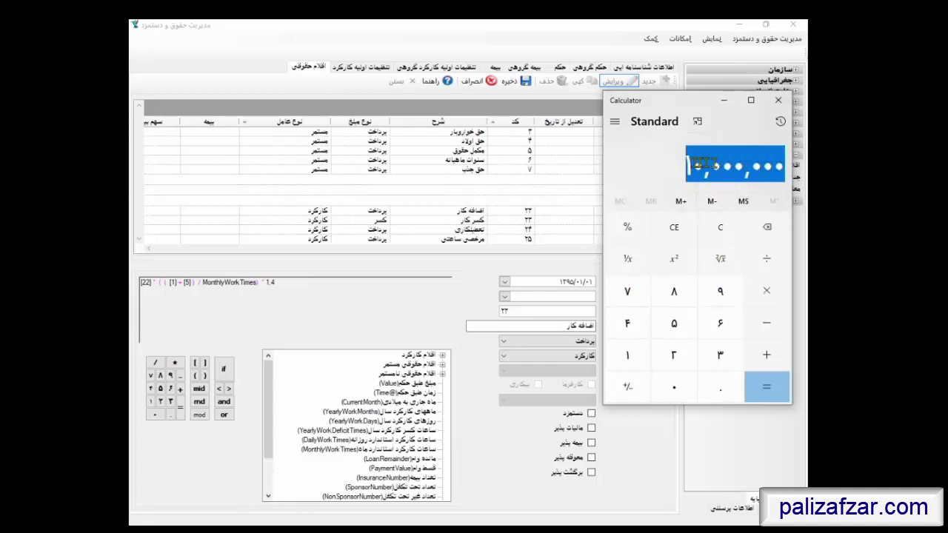
Check the [1] and [5] wage terms of the اضافه کار formula, and divide 10,000,000 by 220 in the Calculator
{"action": "left_click", "coordinate": [193, 282]}
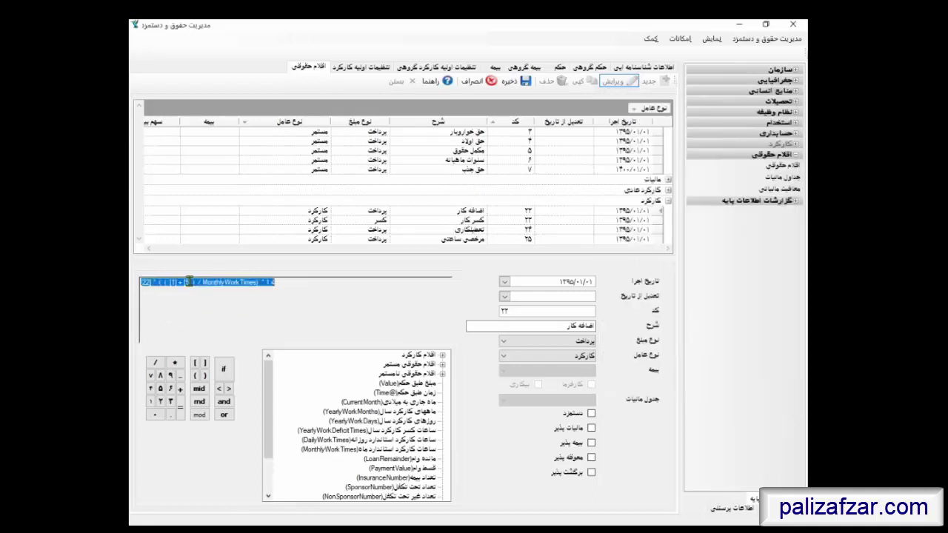
{"action": "left_click", "coordinate": [173, 283]}
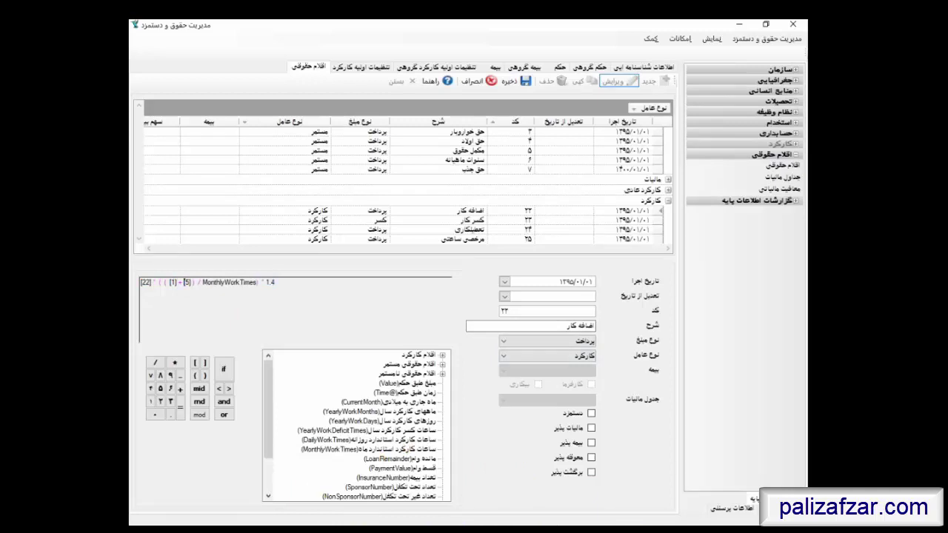
{"action": "key", "text": "alt+Tab"}
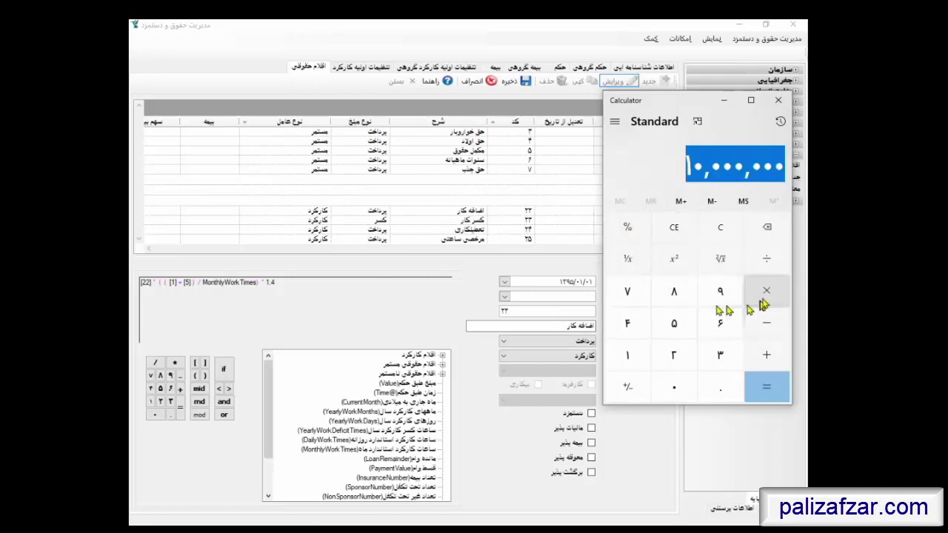
{"action": "left_click", "coordinate": [768, 264]}
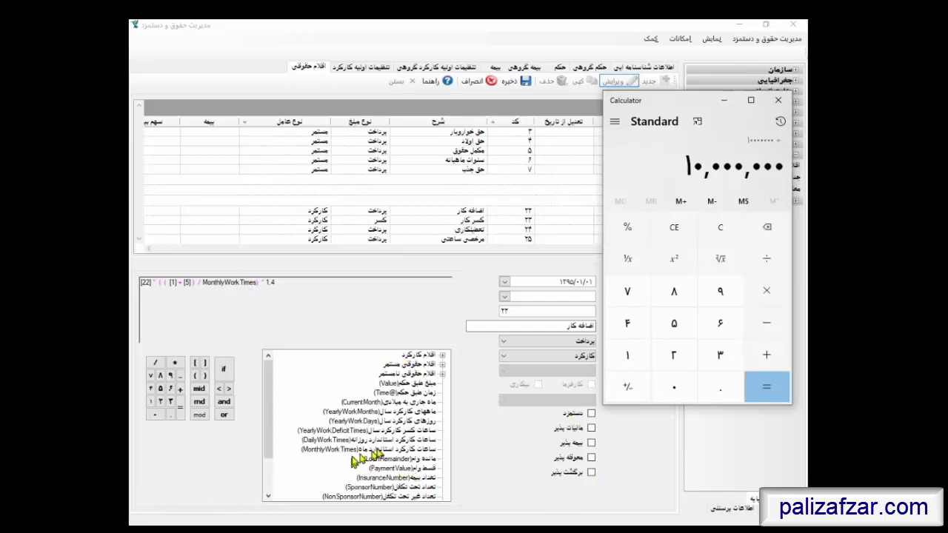
{"action": "left_click", "coordinate": [389, 431]}
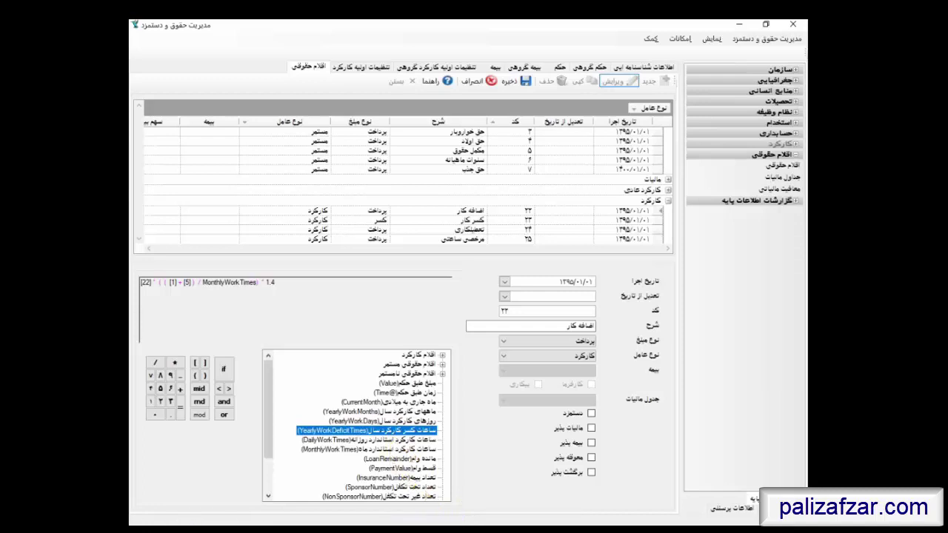
{"action": "key", "text": "alt+Tab"}
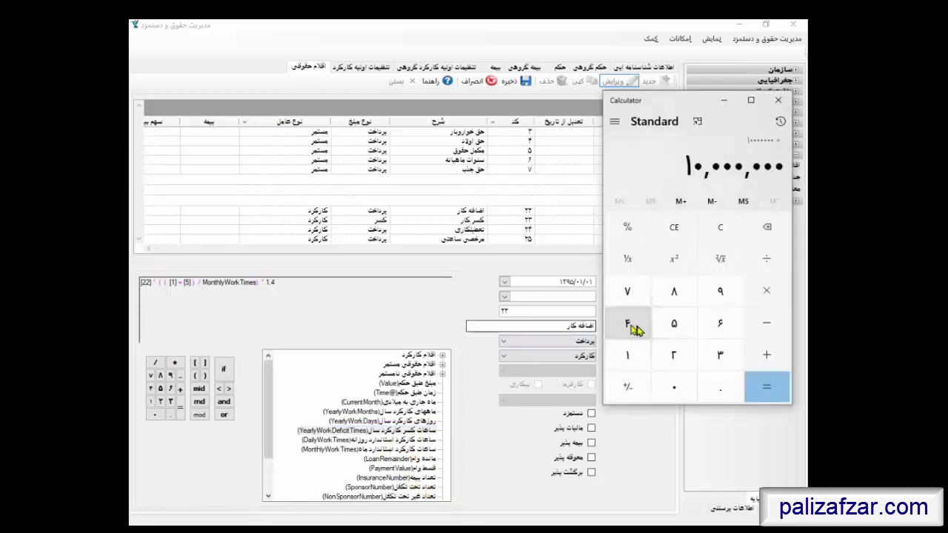
{"action": "double_click", "coordinate": [687, 353]}
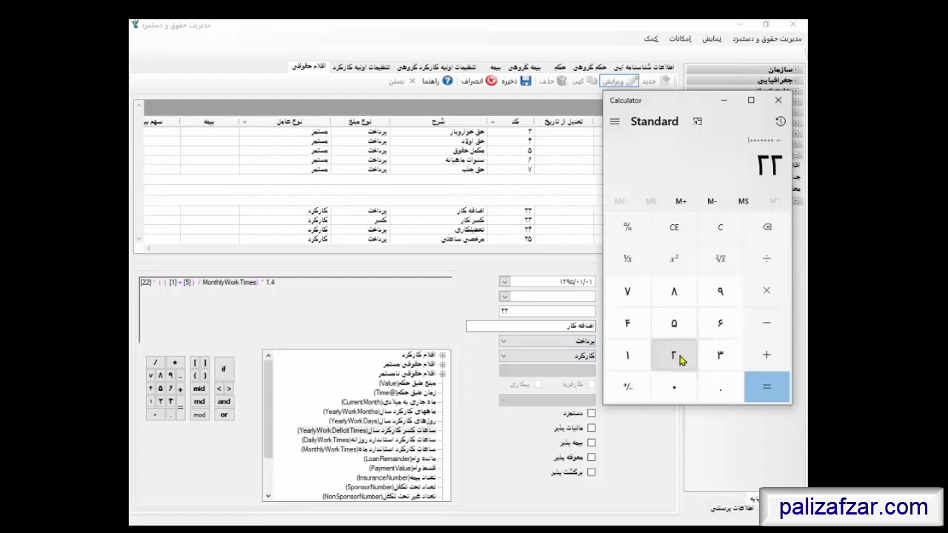
{"action": "left_click", "coordinate": [677, 386]}
{"action": "left_click", "coordinate": [770, 395]}
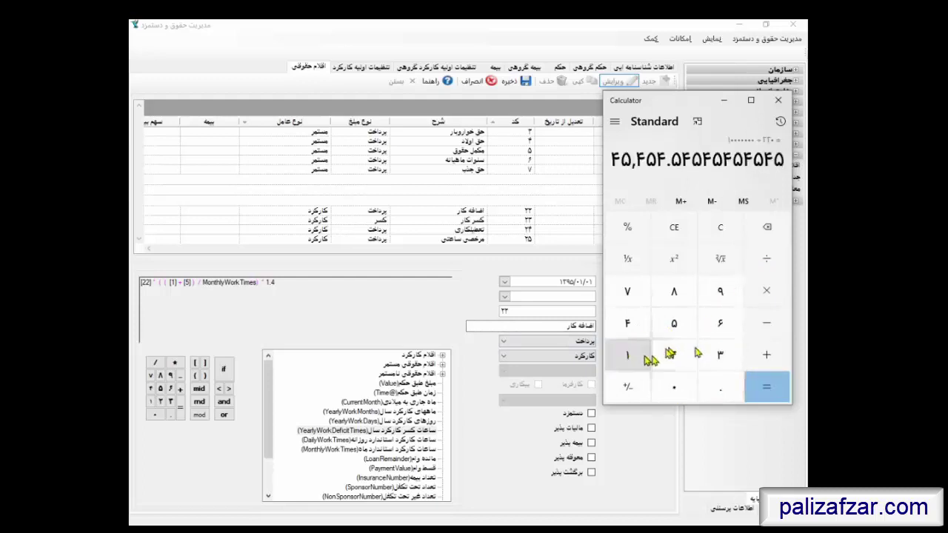
Multiply the resulting hourly wage by 1.4 and highlight the whole-number part of the result
{"action": "left_click", "coordinate": [774, 304]}
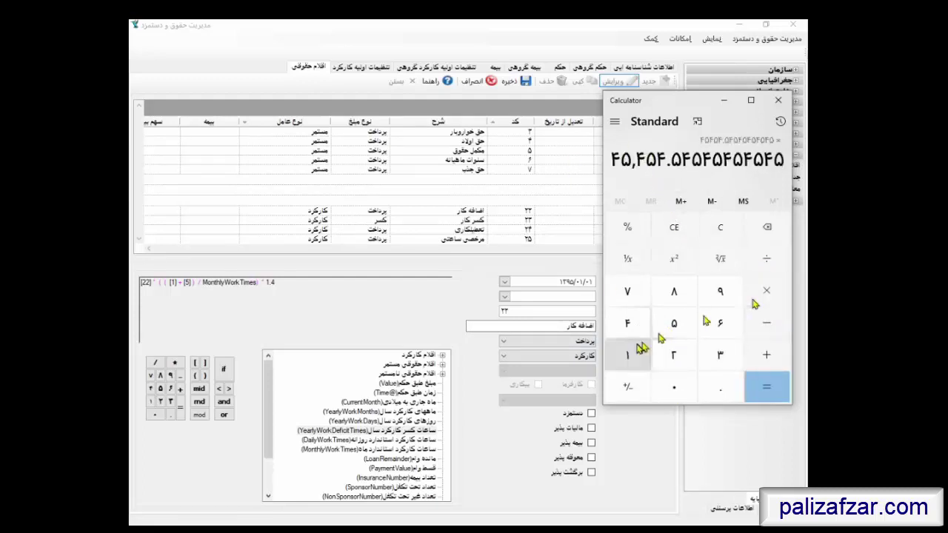
{"action": "left_click", "coordinate": [628, 355]}
{"action": "left_click", "coordinate": [713, 387]}
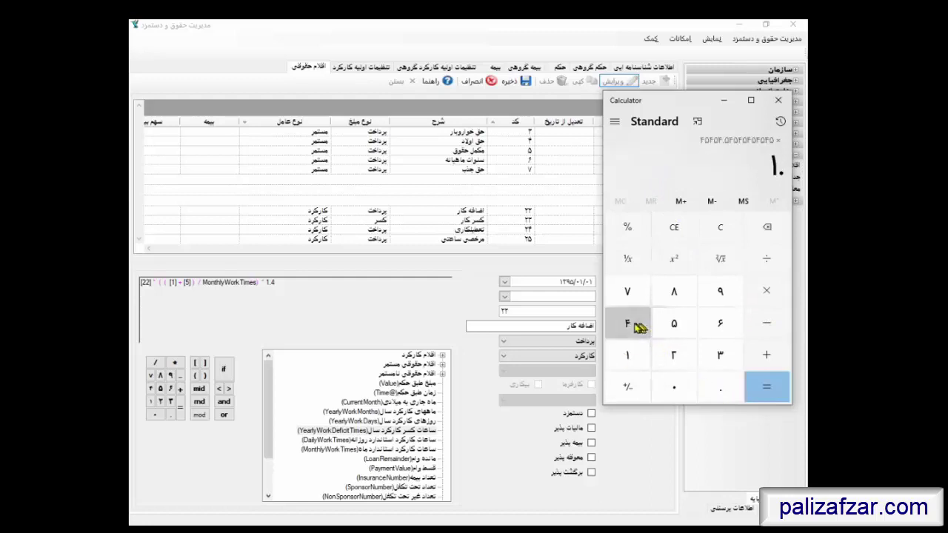
{"action": "left_click", "coordinate": [628, 322]}
{"action": "left_click", "coordinate": [770, 387]}
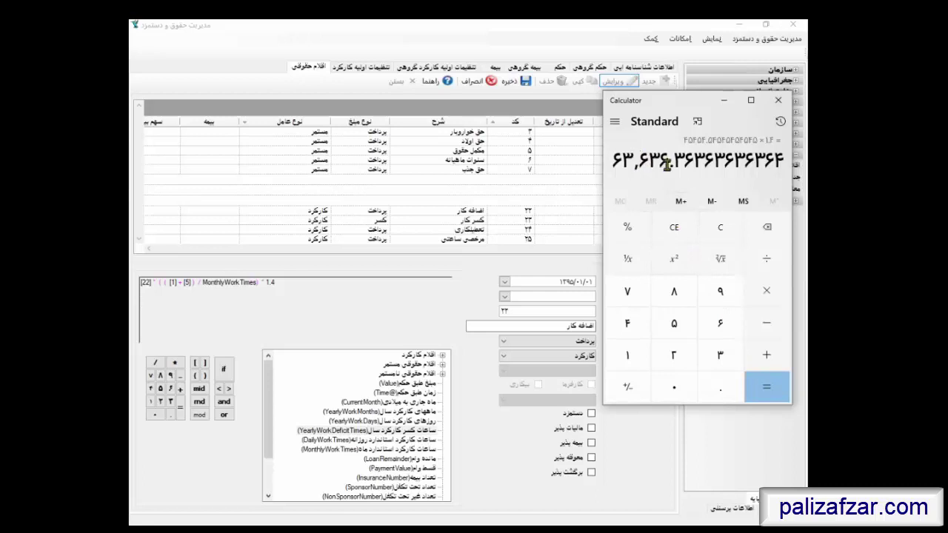
{"action": "left_click_drag", "start_coordinate": [668, 160], "coordinate": [615, 158]}
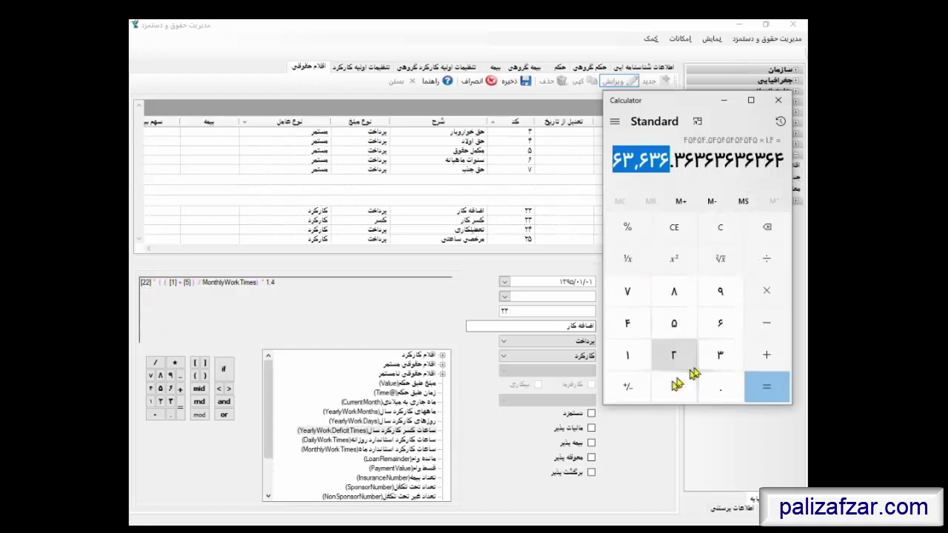
Clear the calculation and divide the 10,000,000 sample wage by 360 monthly hours
{"action": "left_click", "coordinate": [722, 233]}
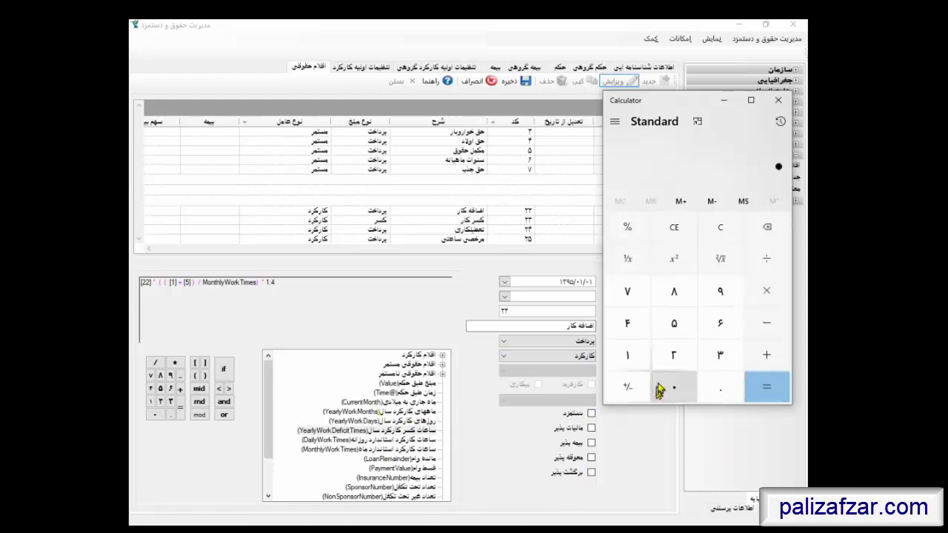
{"action": "left_click", "coordinate": [633, 357]}
{"action": "left_click", "coordinate": [671, 393]}
{"action": "left_click", "coordinate": [670, 392]}
{"action": "left_click", "coordinate": [670, 393]}
{"action": "left_click", "coordinate": [670, 392]}
{"action": "left_click", "coordinate": [670, 393]}
{"action": "left_click", "coordinate": [670, 392]}
{"action": "left_click", "coordinate": [670, 394]}
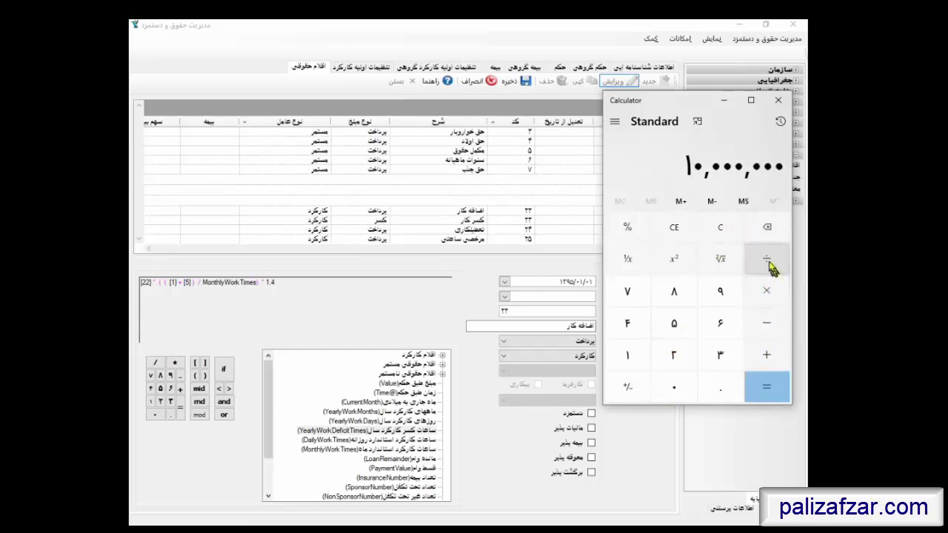
{"action": "left_click", "coordinate": [768, 265]}
{"action": "left_click", "coordinate": [723, 357]}
{"action": "left_click", "coordinate": [722, 323]}
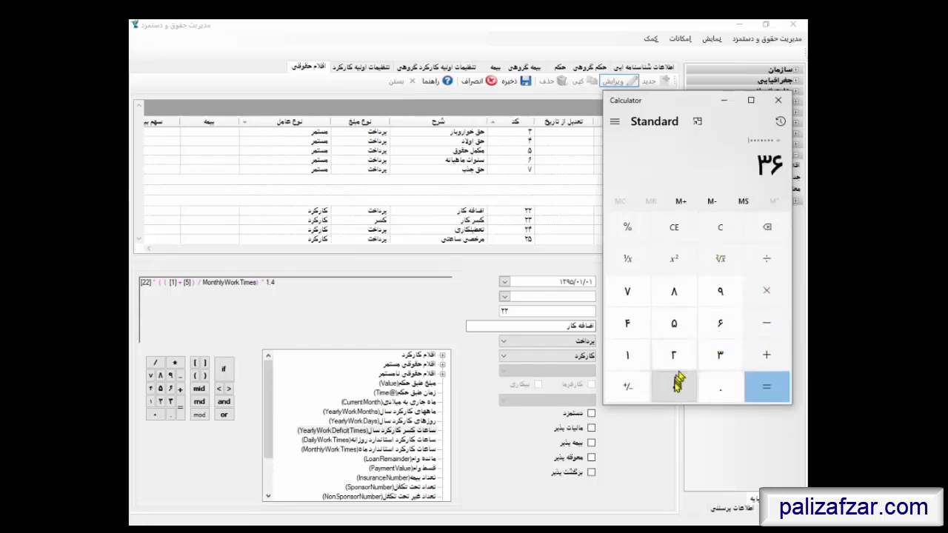
{"action": "left_click", "coordinate": [679, 382]}
{"action": "left_click", "coordinate": [779, 389]}
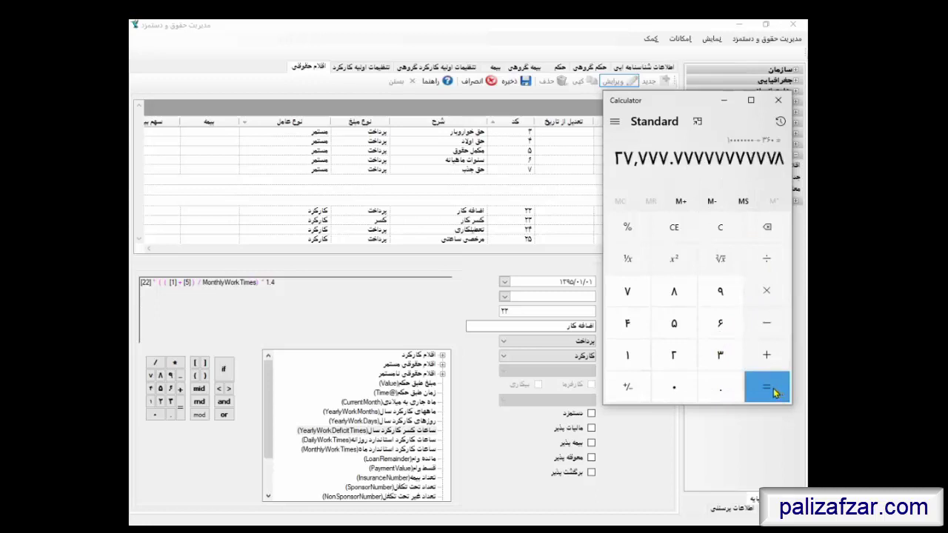
Multiply the hourly wage based on 360 monthly hours by 1.4 in the Calculator
{"action": "left_click", "coordinate": [766, 291]}
{"action": "left_click", "coordinate": [637, 355]}
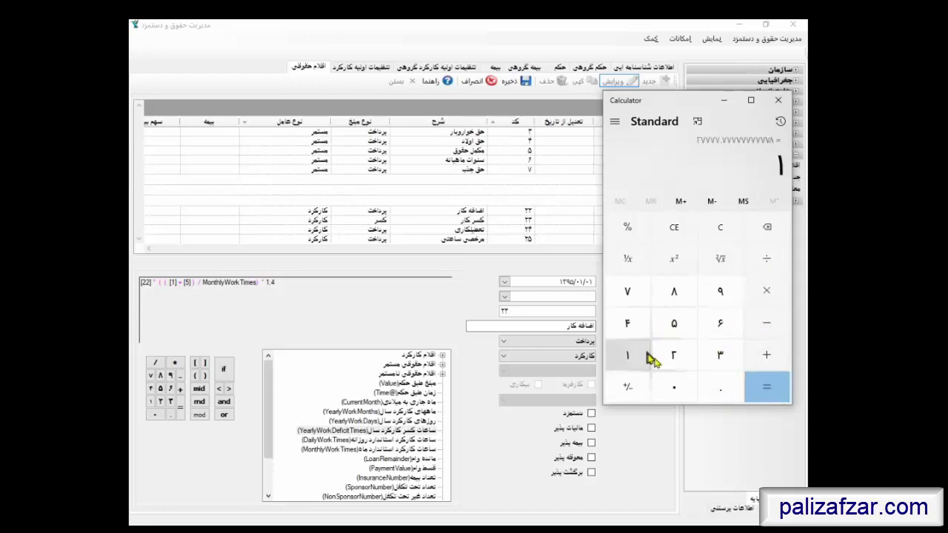
{"action": "left_click", "coordinate": [709, 391]}
{"action": "left_click", "coordinate": [627, 323]}
{"action": "left_click", "coordinate": [767, 387]}
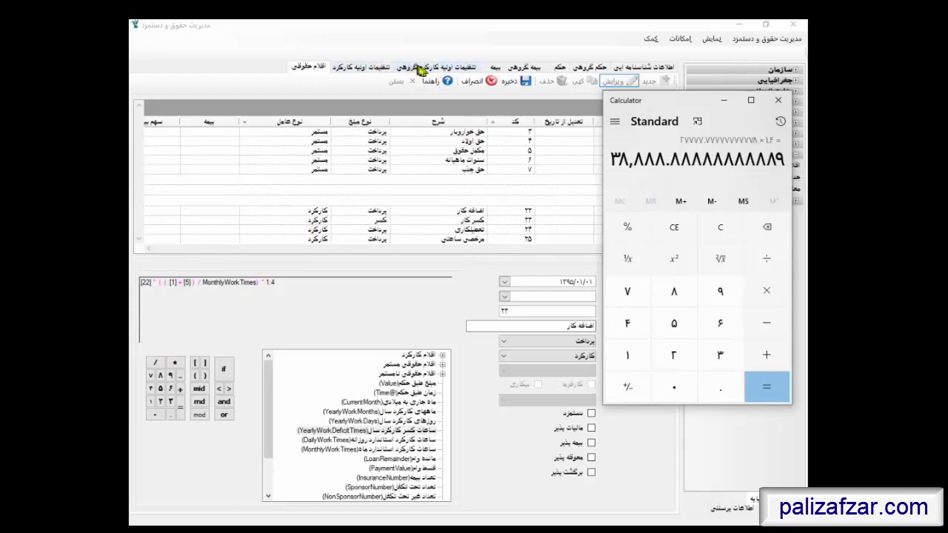
Check the production employee's monthly hours in the initial work settings, then cancel the اضافه کار edit and close the salary items
{"action": "left_click", "coordinate": [381, 67]}
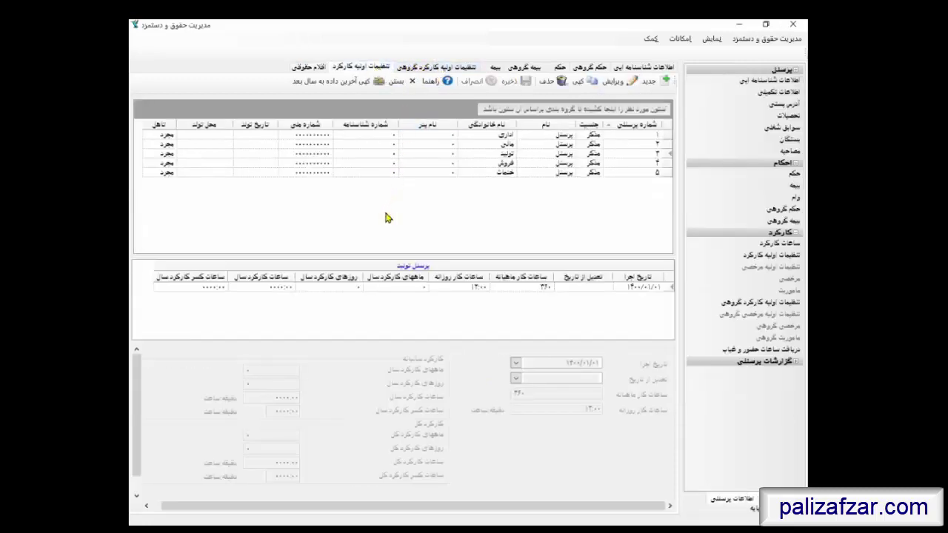
{"action": "left_click", "coordinate": [546, 289]}
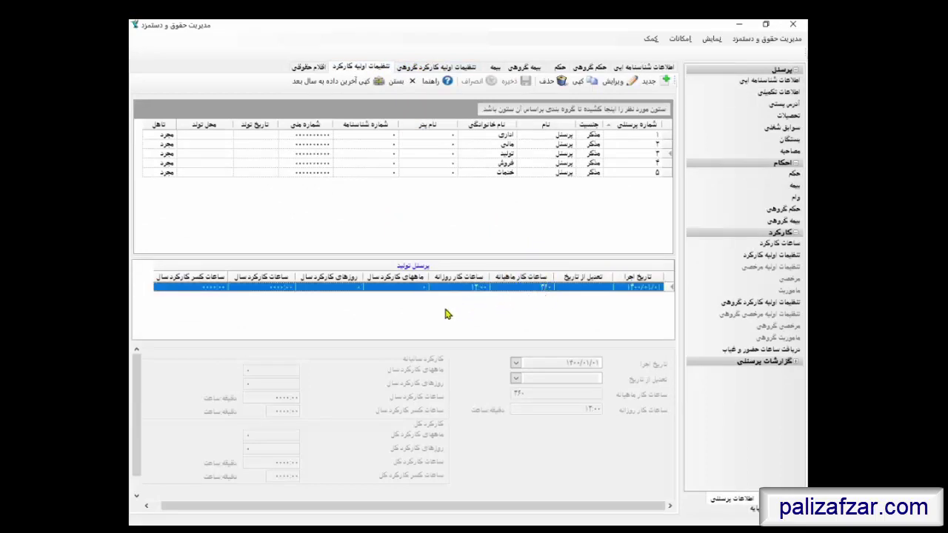
{"action": "left_click", "coordinate": [310, 67]}
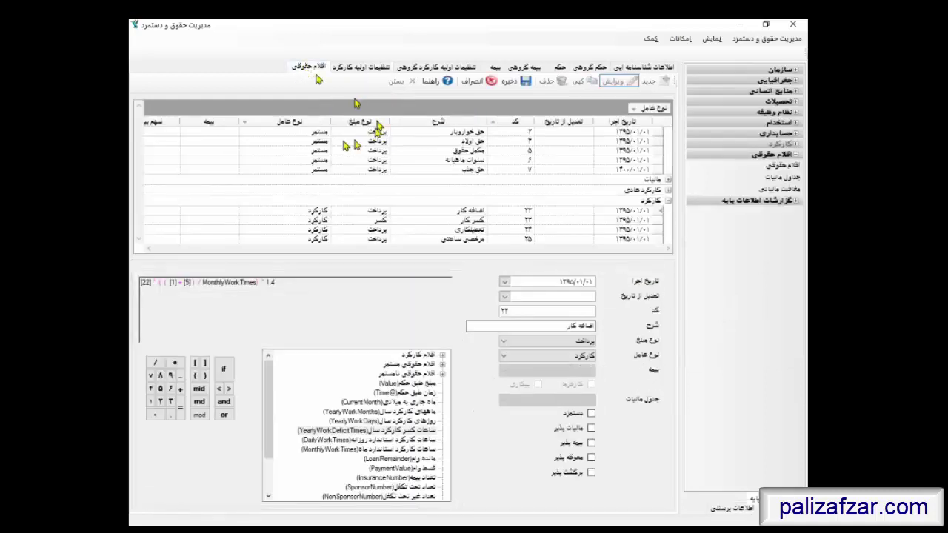
{"action": "left_click", "coordinate": [472, 81]}
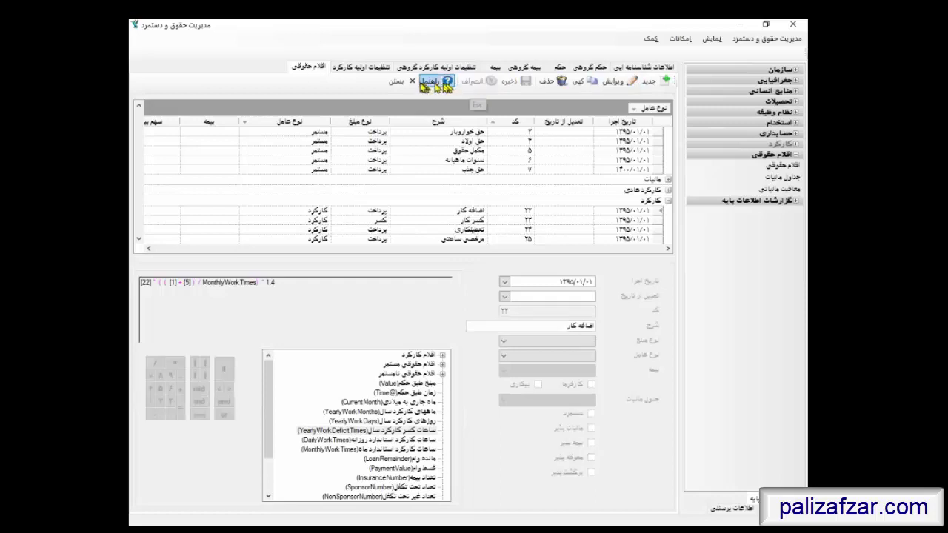
{"action": "left_click", "coordinate": [396, 81]}
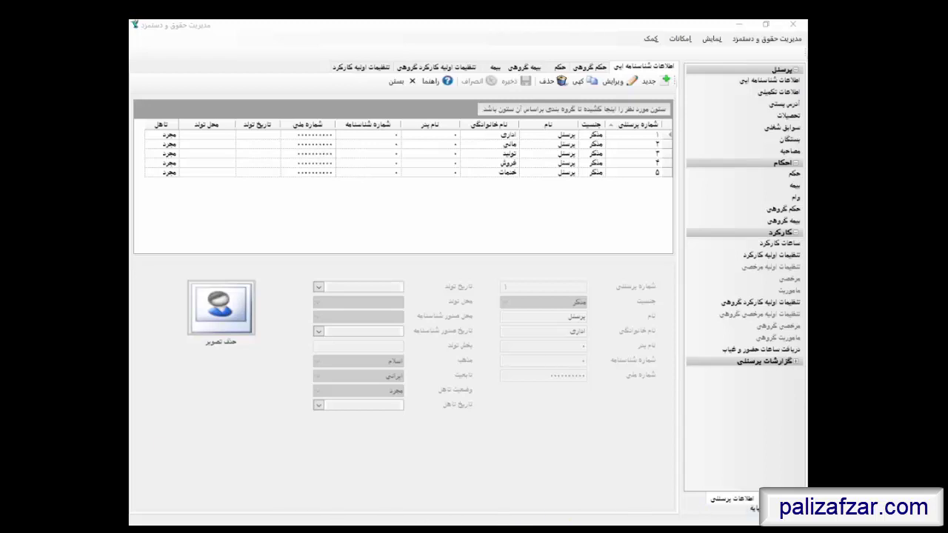
Reopen the اقلام حقوقی list from the base information and review the items in the مستمر group
{"action": "left_click", "coordinate": [752, 508]}
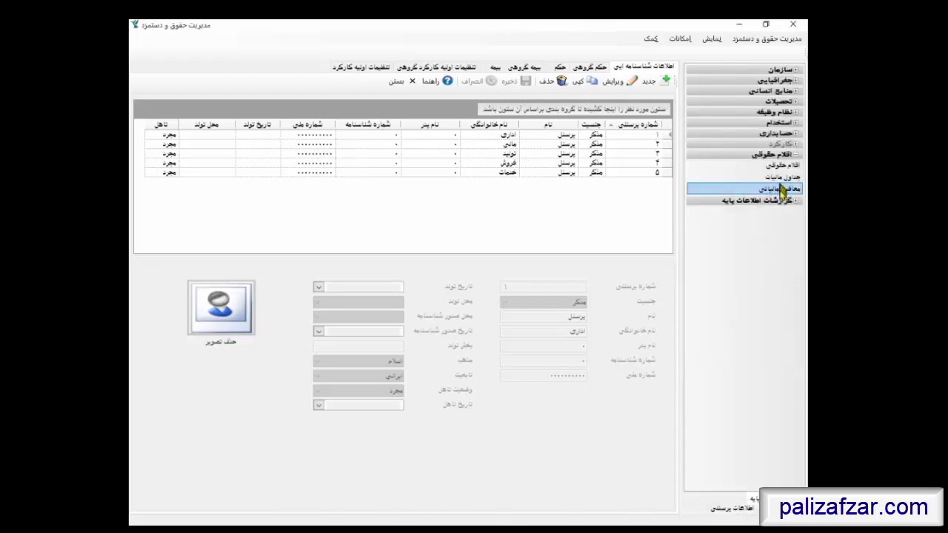
{"action": "left_click", "coordinate": [774, 185]}
{"action": "left_click", "coordinate": [785, 167]}
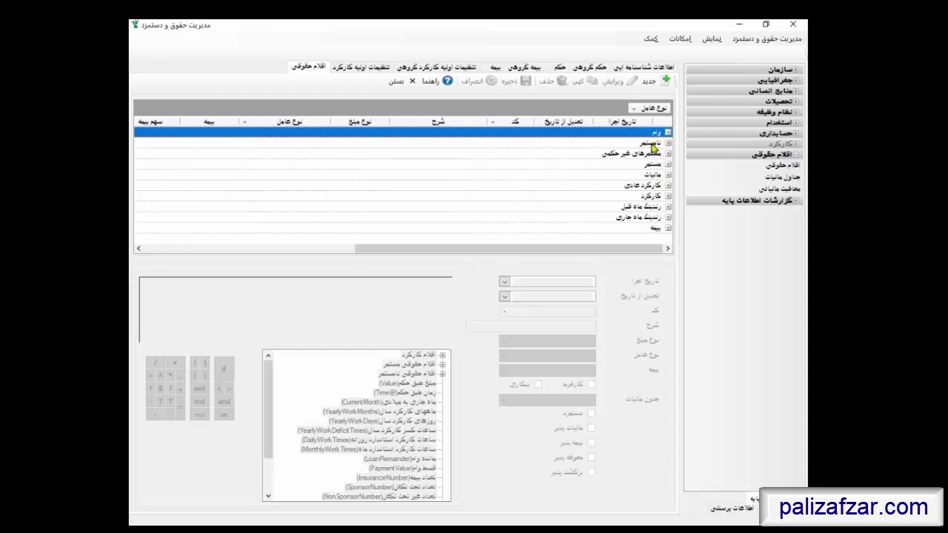
{"action": "left_click", "coordinate": [652, 166]}
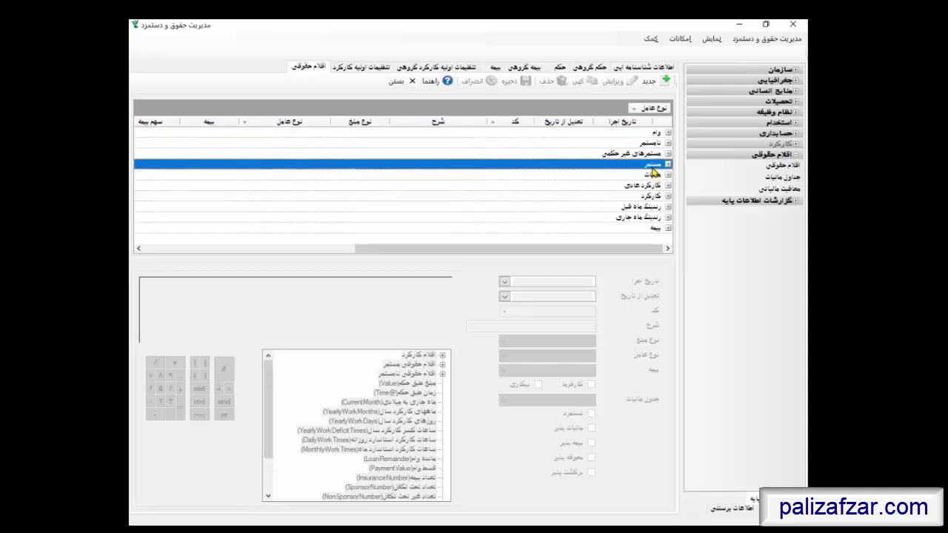
{"action": "left_click", "coordinate": [667, 164]}
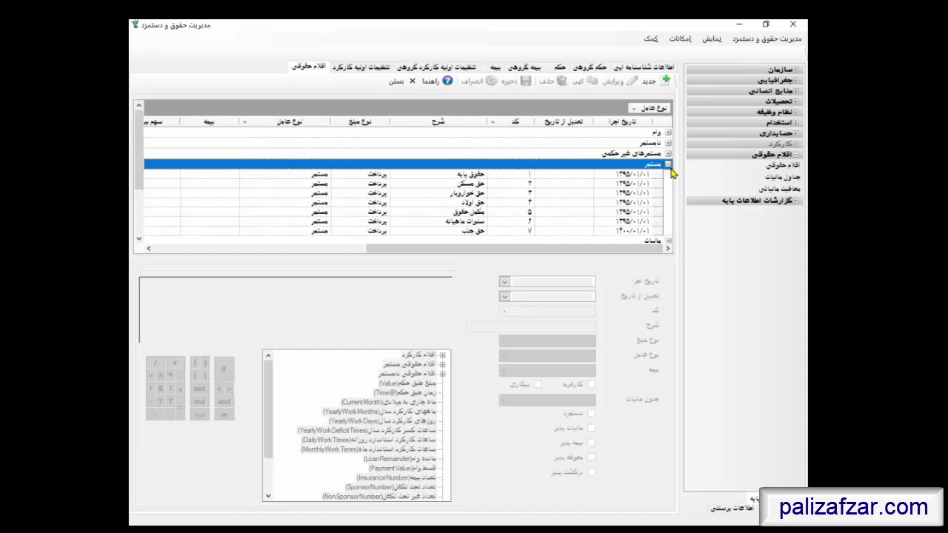
{"action": "left_click", "coordinate": [668, 164]}
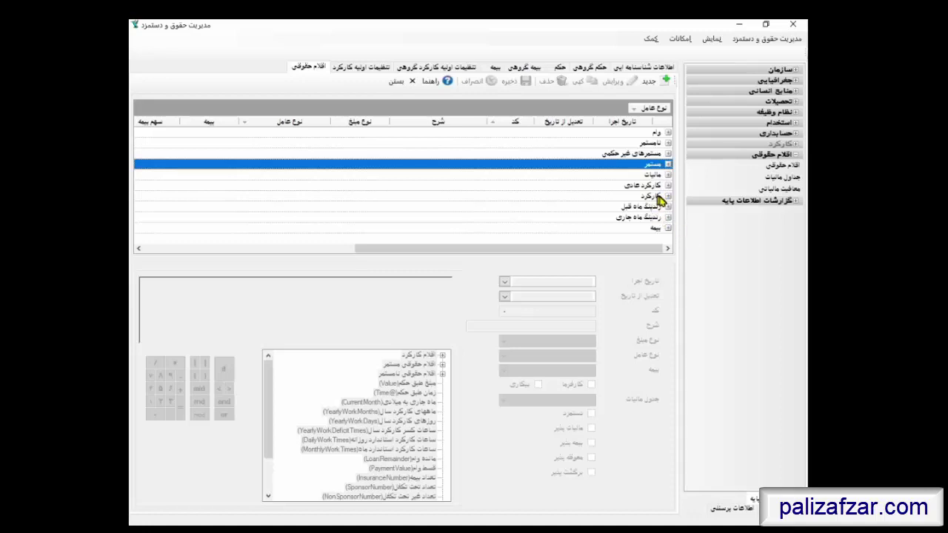
Examine the formulas of اضافه کار, کسر کار and تعطیلکاری in the کارکرد group, then collapse the group
{"action": "left_click", "coordinate": [667, 196]}
{"action": "left_click", "coordinate": [590, 215]}
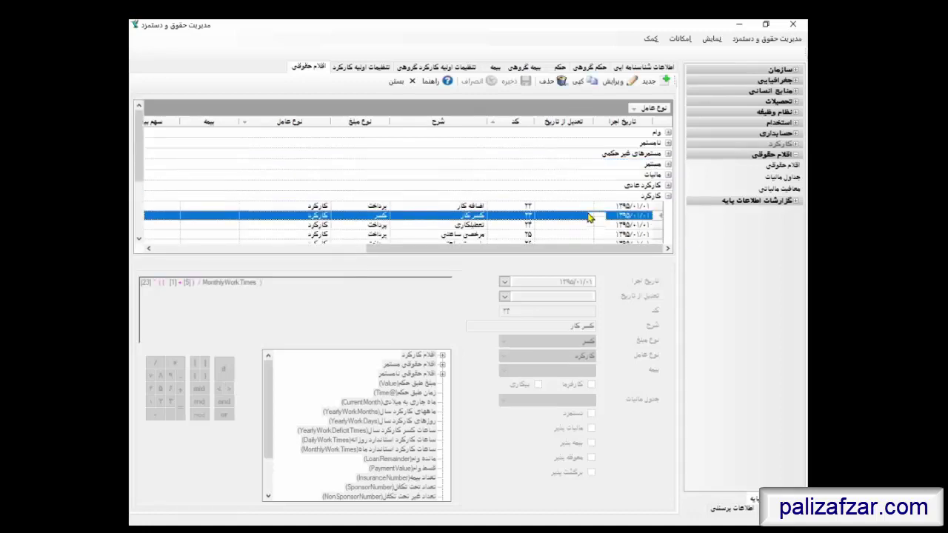
{"action": "scroll", "coordinate": [591, 219], "scroll_direction": "down", "scroll_amount": 1}
{"action": "scroll", "coordinate": [590, 220], "scroll_direction": "down", "scroll_amount": 1}
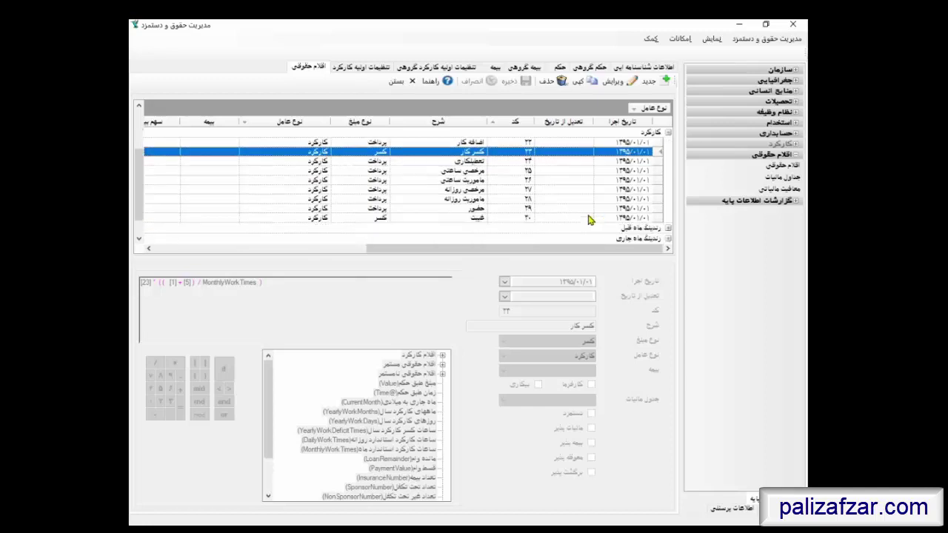
{"action": "left_click", "coordinate": [471, 143]}
{"action": "left_click", "coordinate": [473, 152]}
{"action": "left_click", "coordinate": [474, 161]}
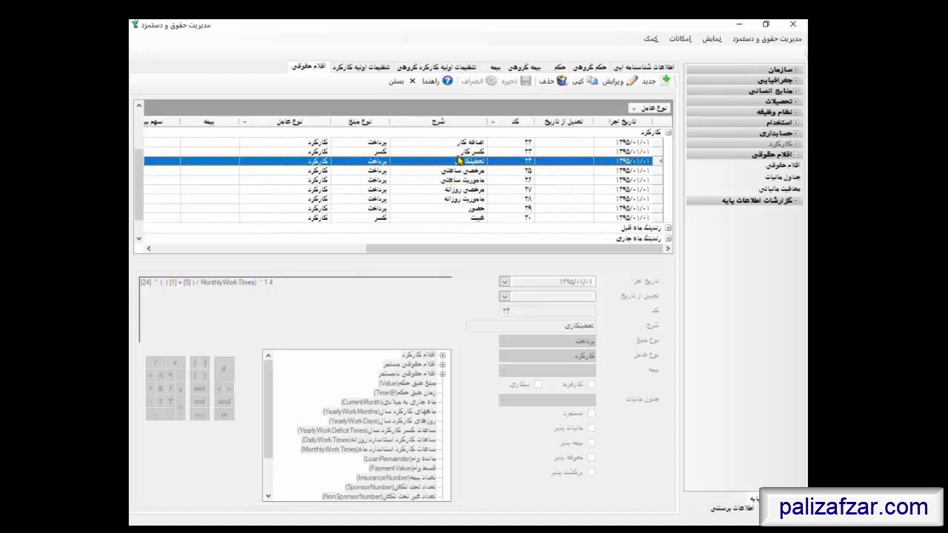
{"action": "left_click", "coordinate": [668, 132]}
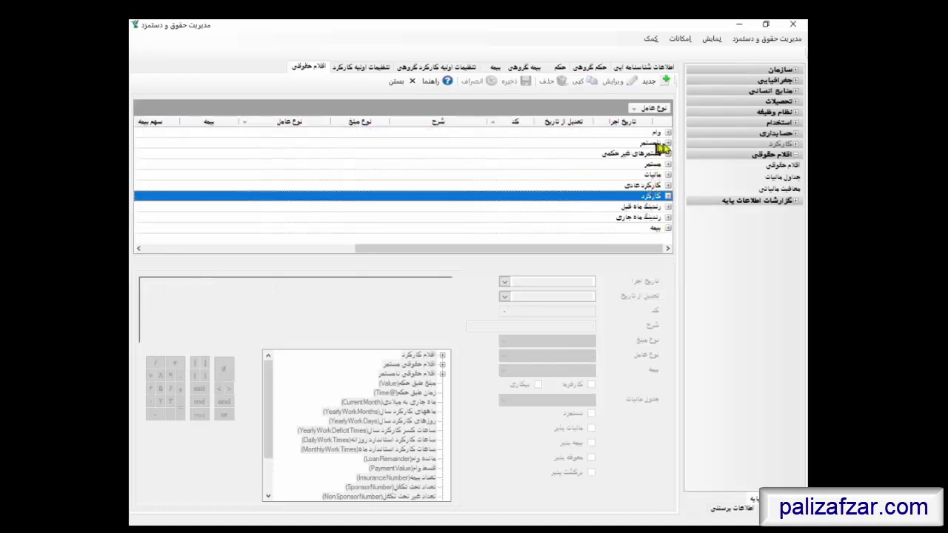
Examine the formulas of the نامستمر items مساعده, کارانه تولید, پاداش مدیریت and عیدی, then collapse the group
{"action": "left_click", "coordinate": [668, 143]}
{"action": "left_click", "coordinate": [467, 153]}
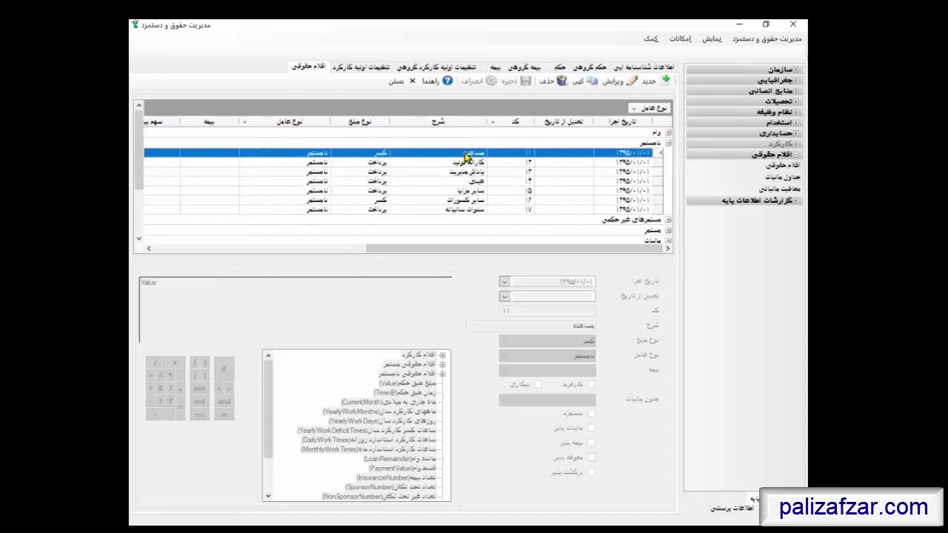
{"action": "left_click", "coordinate": [469, 163]}
{"action": "left_click", "coordinate": [486, 172]}
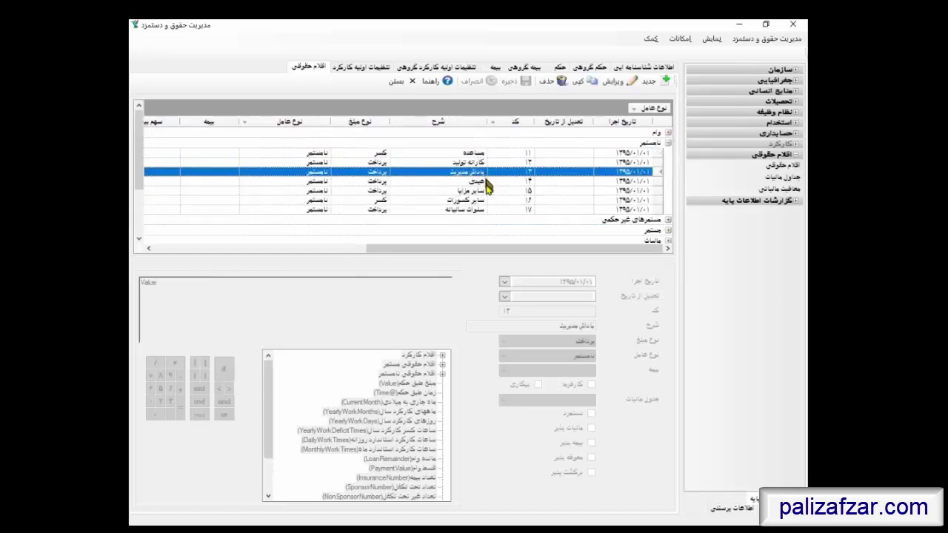
{"action": "left_click", "coordinate": [491, 182]}
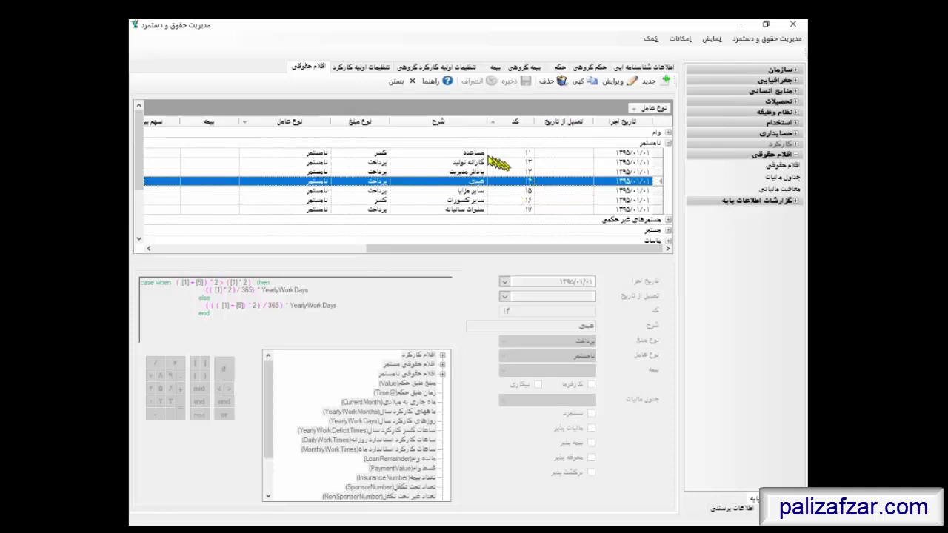
{"action": "left_click", "coordinate": [495, 154]}
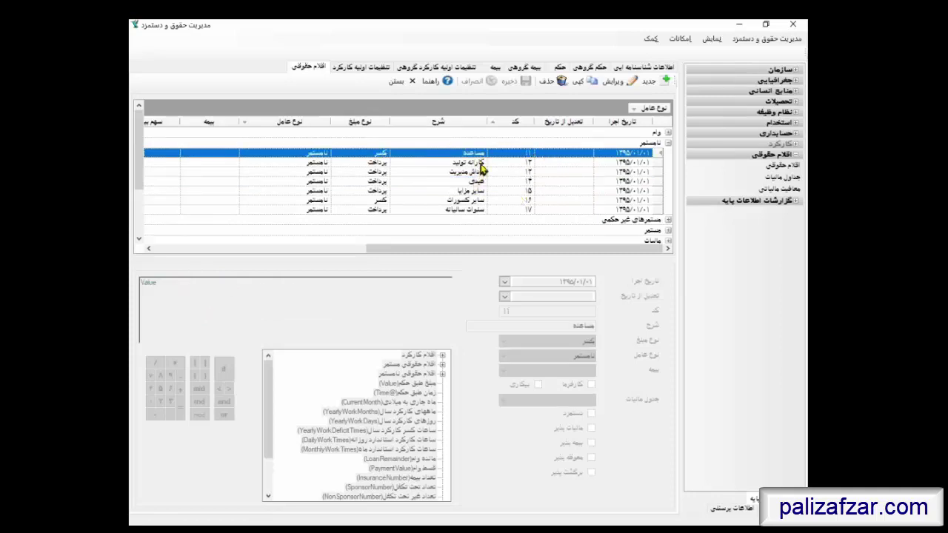
{"action": "left_click", "coordinate": [480, 171]}
{"action": "left_click", "coordinate": [474, 181]}
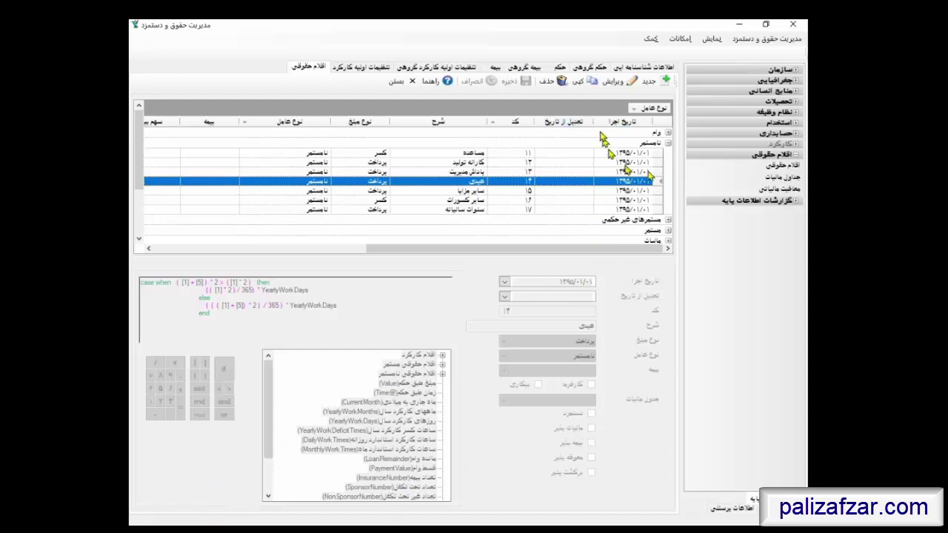
{"action": "left_click", "coordinate": [667, 144]}
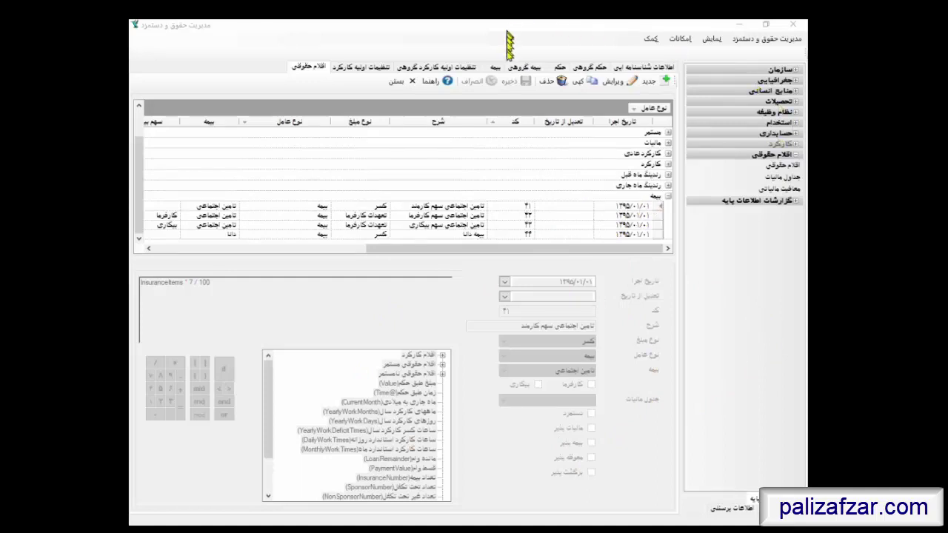
Review the employees' insurance records one by one, ending with the services employee
{"action": "left_click", "coordinate": [492, 68]}
{"action": "left_click", "coordinate": [539, 146]}
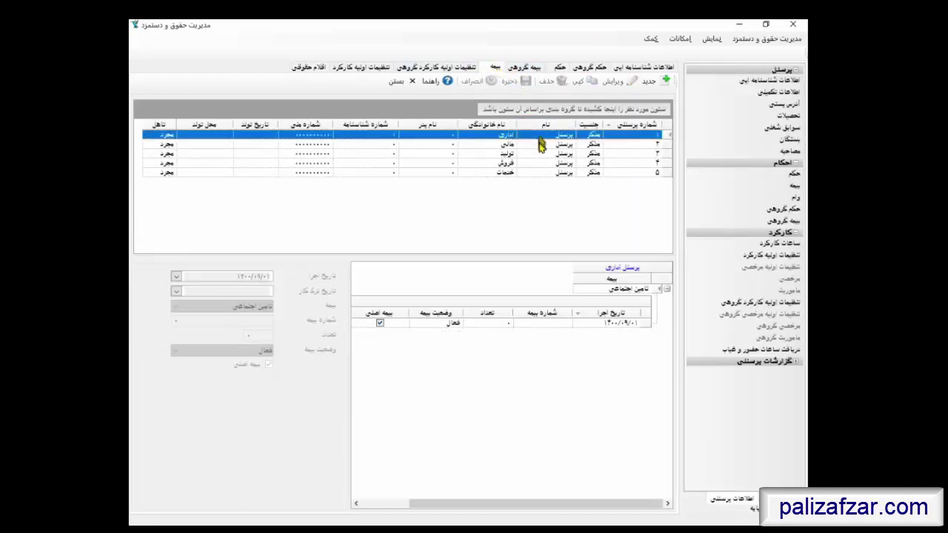
{"action": "key", "text": "Down"}
{"action": "key", "text": "Down"}
{"action": "key", "text": "Down"}
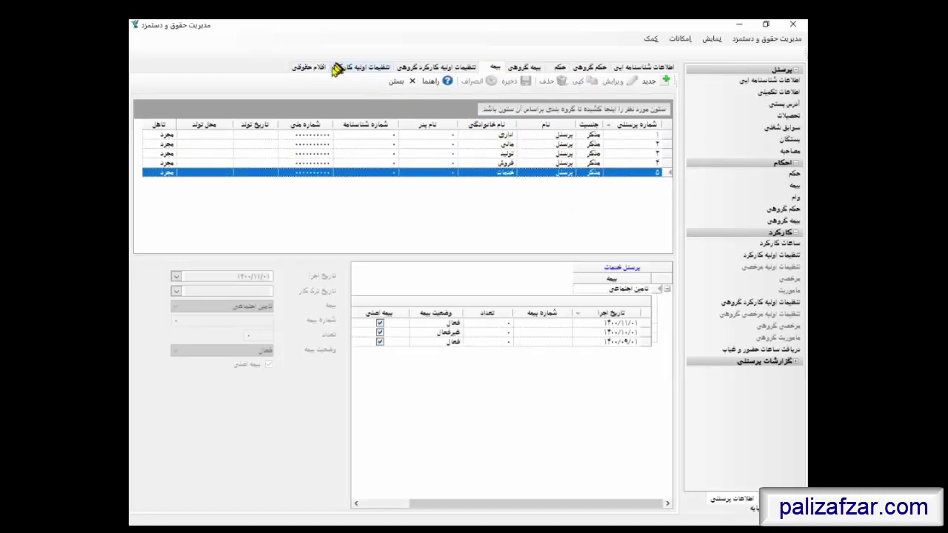
Return to the salary items, open تامین اجتماعی سهم کارمند for editing and highlight InsuranceItems in its formula
{"action": "left_click", "coordinate": [311, 67]}
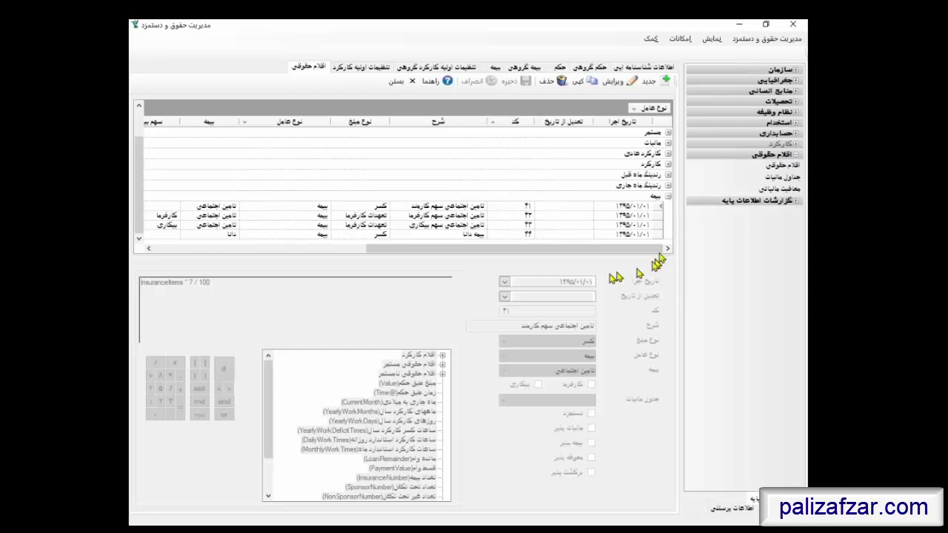
{"action": "left_click", "coordinate": [656, 197]}
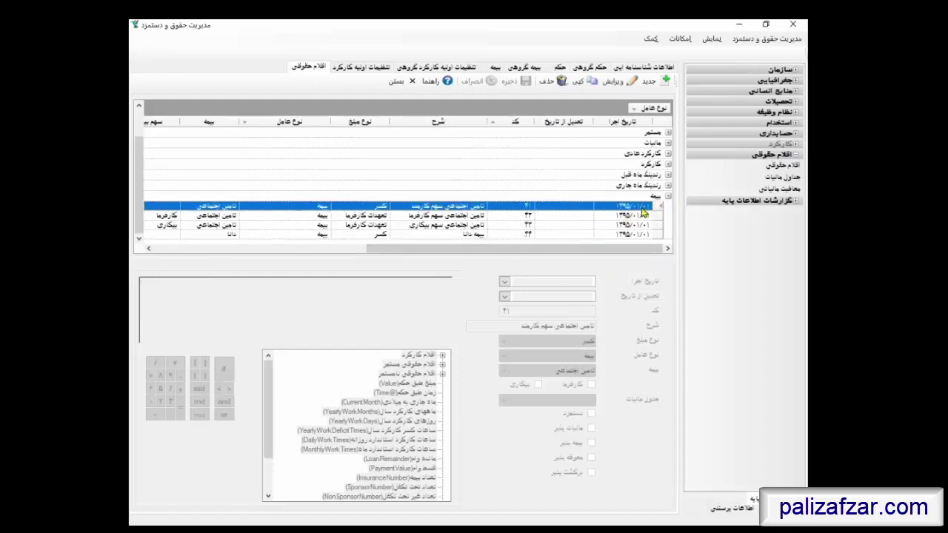
{"action": "left_click", "coordinate": [644, 206]}
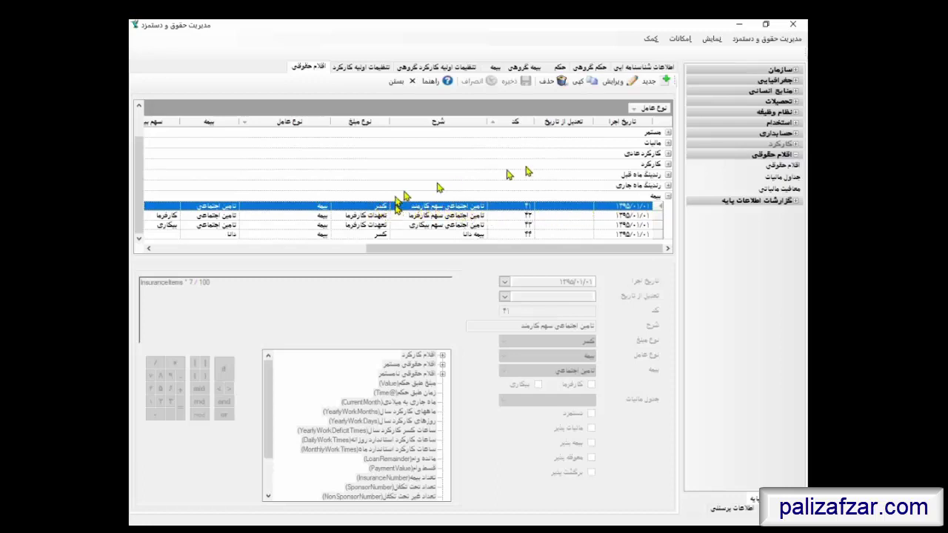
{"action": "left_click", "coordinate": [614, 85]}
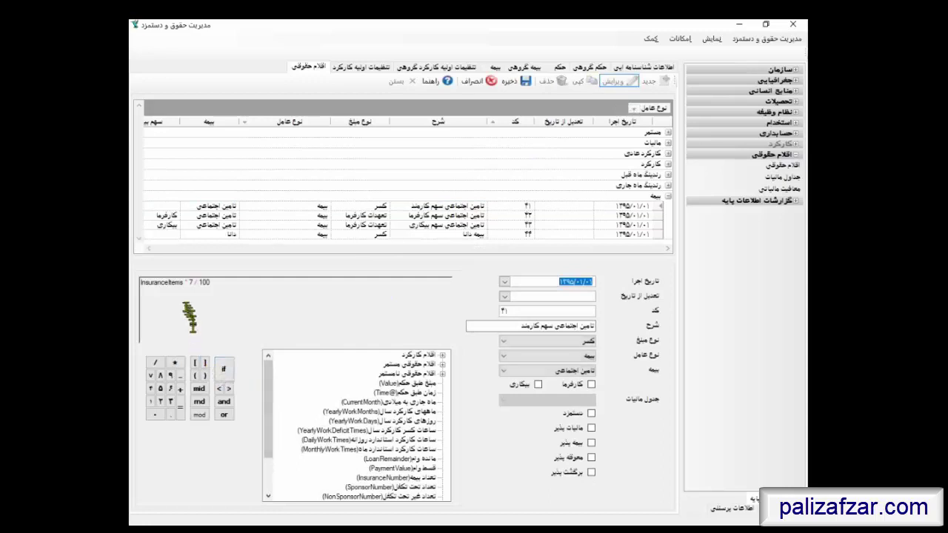
{"action": "left_click_drag", "start_coordinate": [184, 286], "coordinate": [143, 285]}
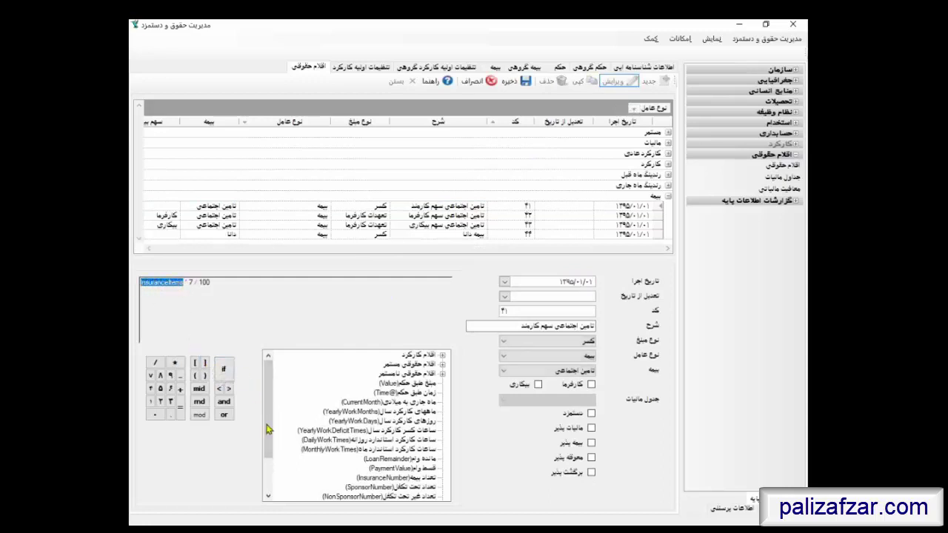
Locate InsuranceItems in the formula variable list, highlight it in the formula again and cancel the edit
{"action": "left_click", "coordinate": [385, 449]}
{"action": "scroll", "coordinate": [392, 450], "scroll_direction": "down", "scroll_amount": 2}
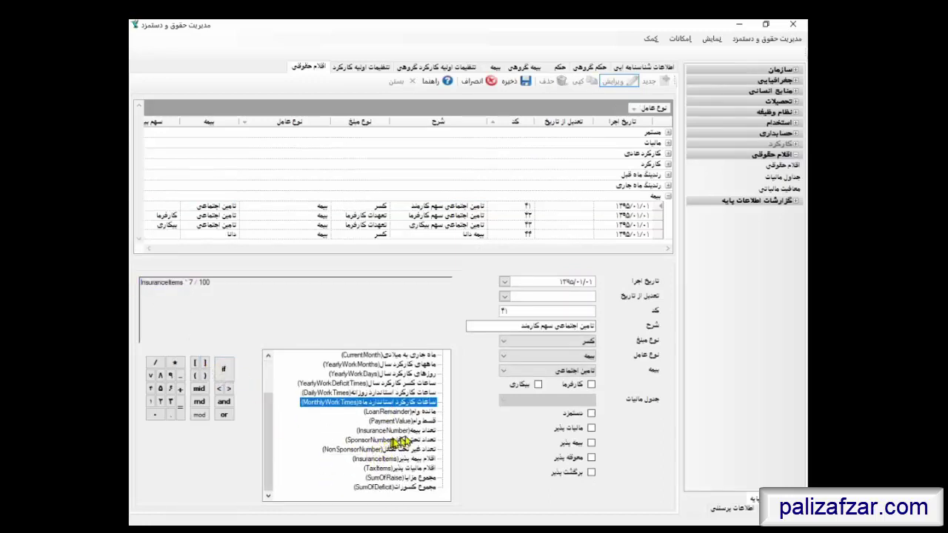
{"action": "left_click", "coordinate": [403, 431]}
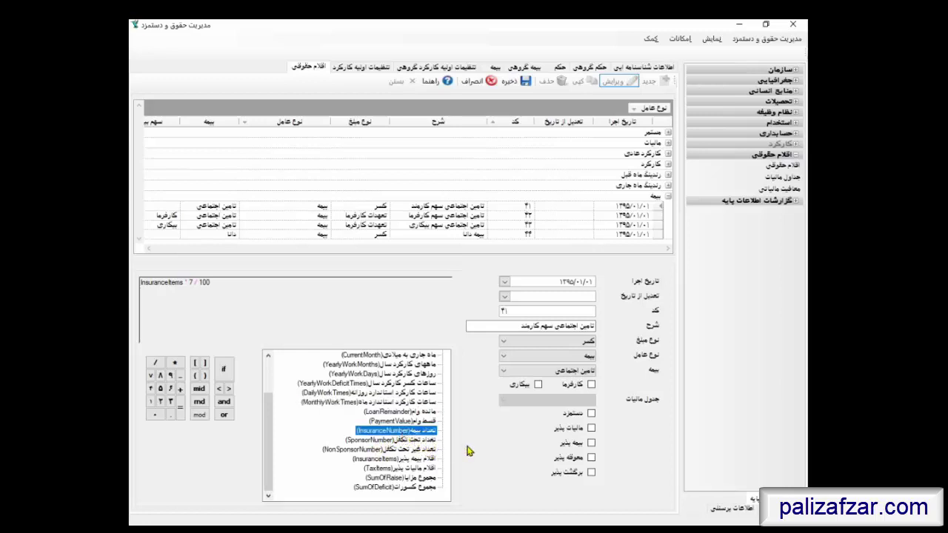
{"action": "left_click", "coordinate": [409, 459]}
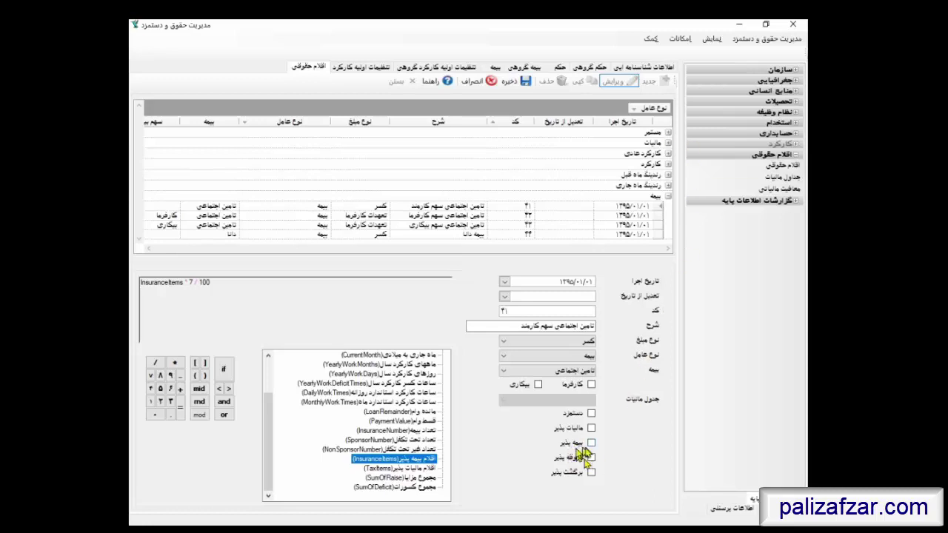
{"action": "double_click", "coordinate": [182, 283]}
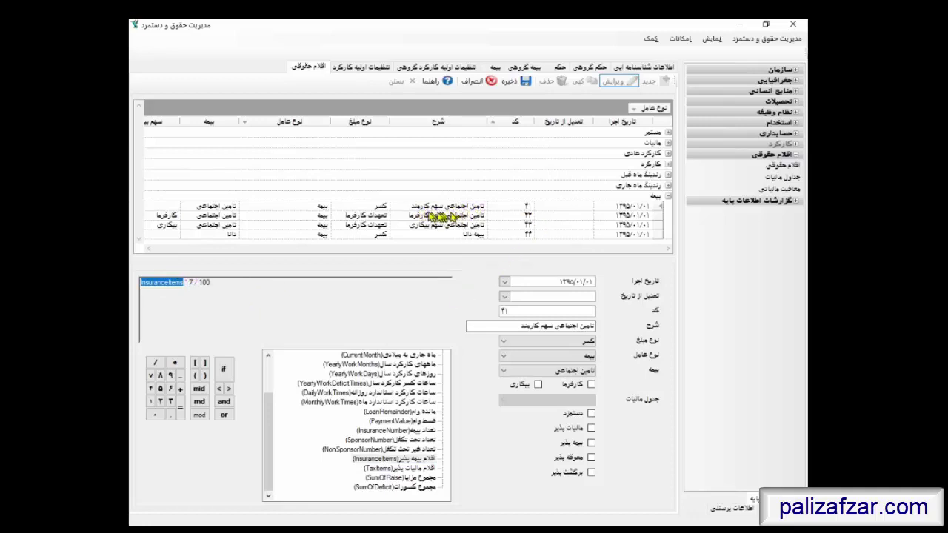
{"action": "left_click", "coordinate": [478, 81]}
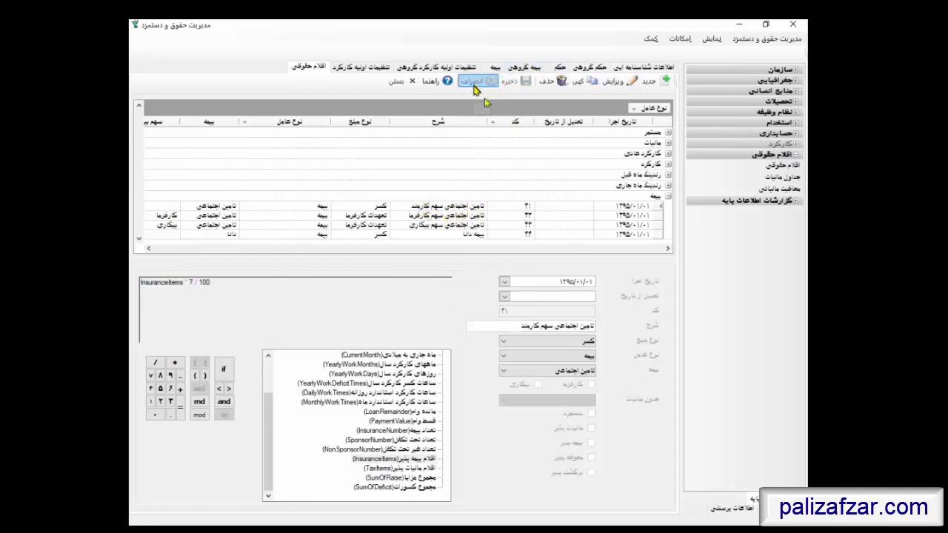
Examine the formulas of the insurance items تامین اجتماعی سهم کارفرما and تامین اجتماعی سهم بیکاری
{"action": "left_click", "coordinate": [428, 216]}
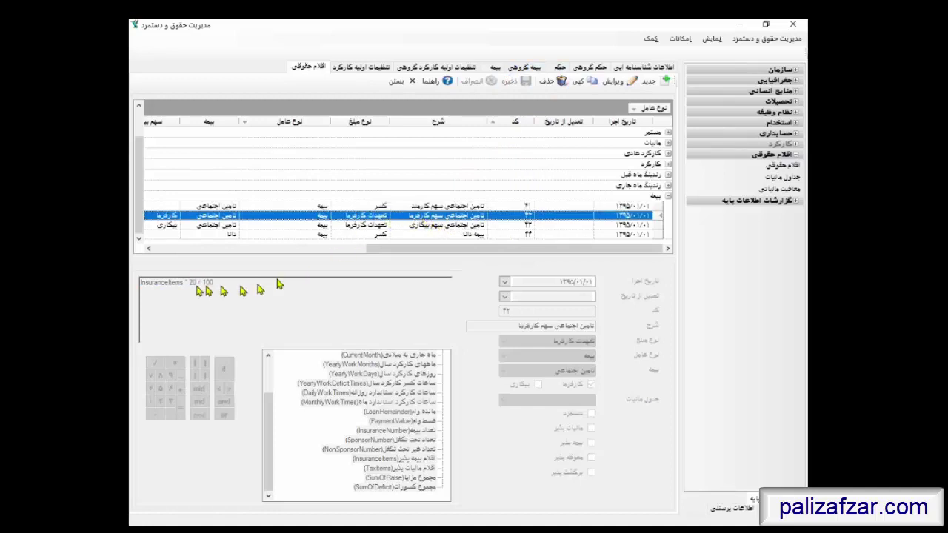
{"action": "left_click", "coordinate": [433, 226]}
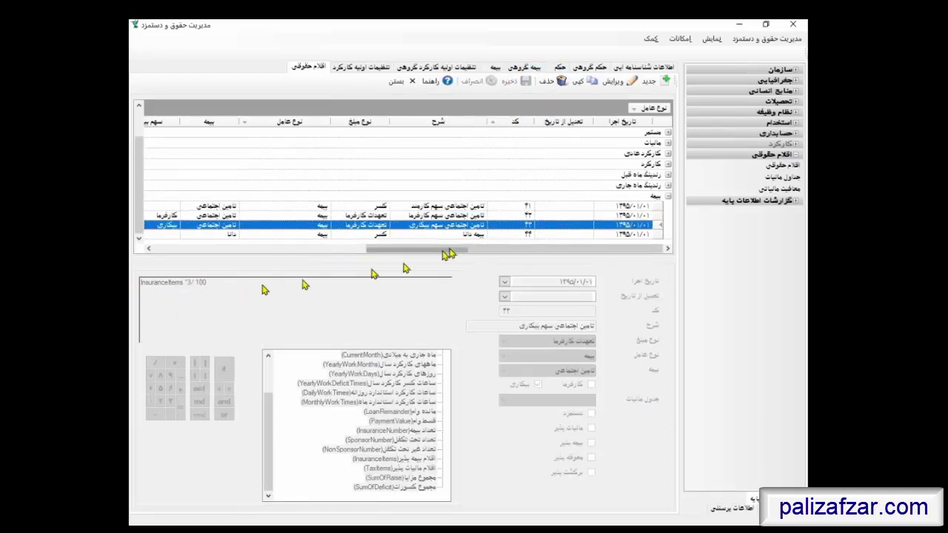
{"action": "left_click", "coordinate": [524, 215]}
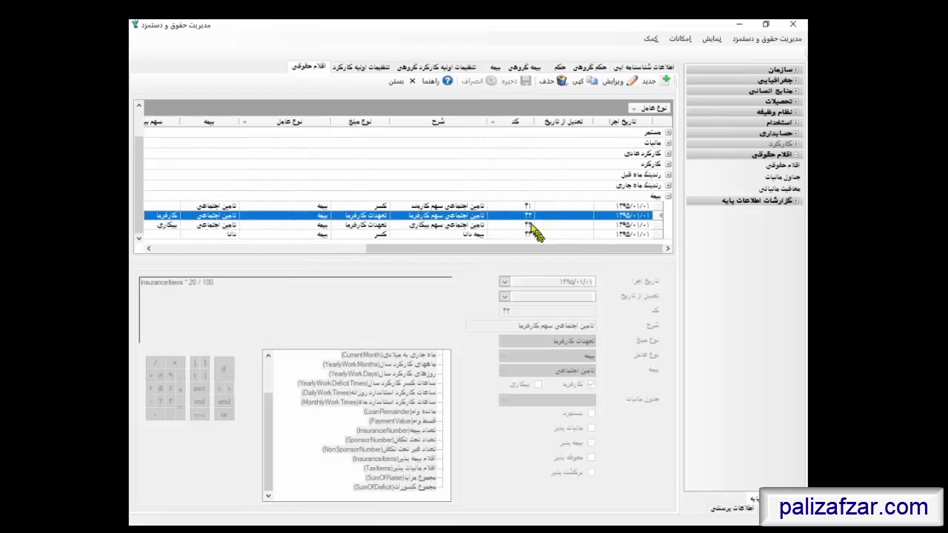
Open the group insurance record 1400 for editing, check its insurance type تامین اجتماعی, and return to the بیمه group in the salary items
{"action": "left_click", "coordinate": [517, 68]}
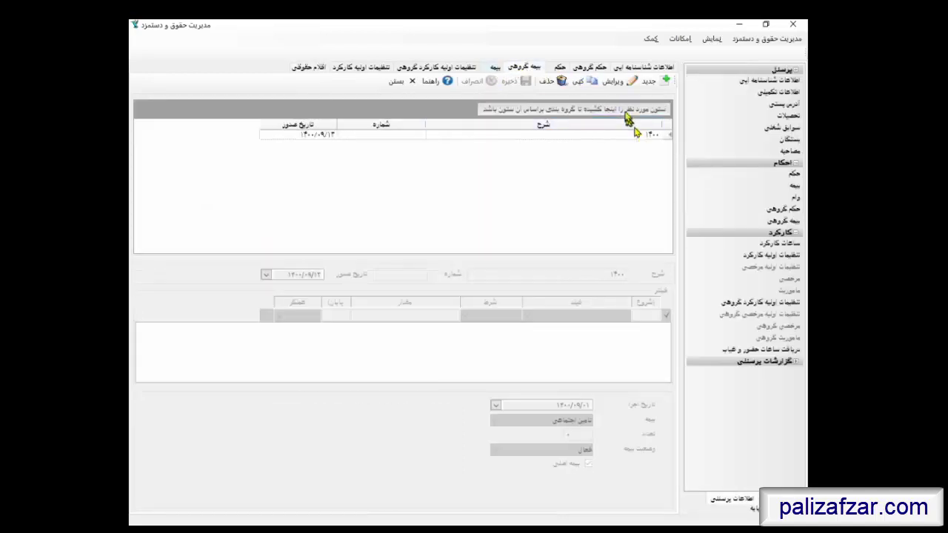
{"action": "left_click", "coordinate": [619, 81]}
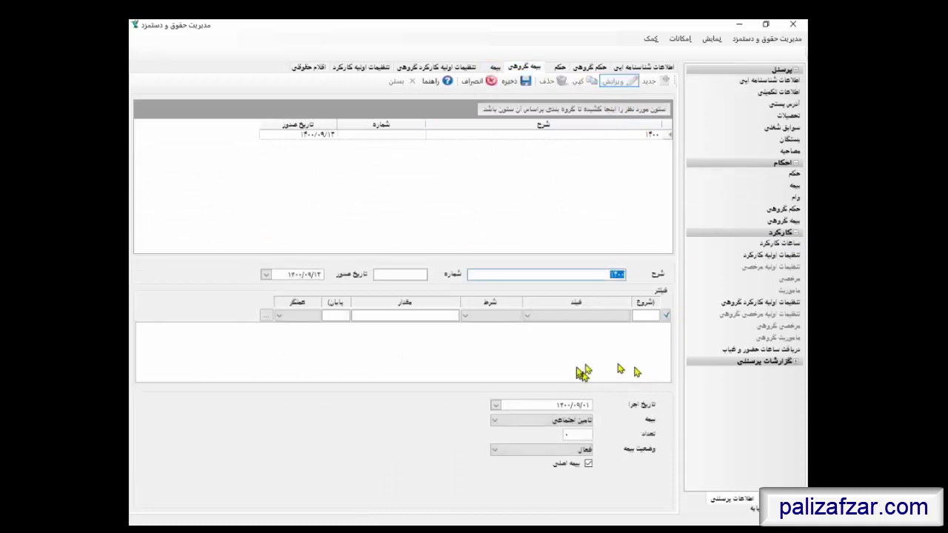
{"action": "left_click", "coordinate": [561, 422]}
{"action": "left_click", "coordinate": [561, 429]}
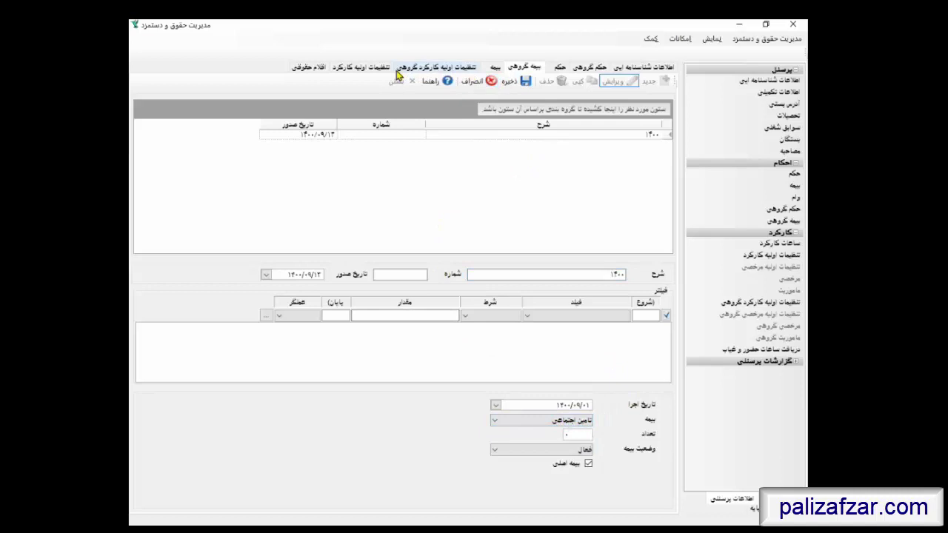
{"action": "left_click", "coordinate": [311, 67]}
{"action": "left_click", "coordinate": [646, 197]}
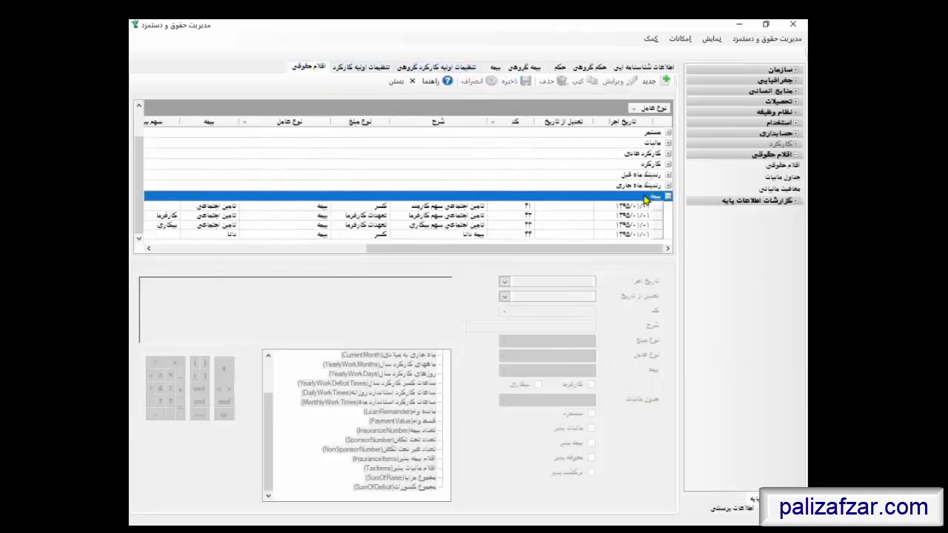